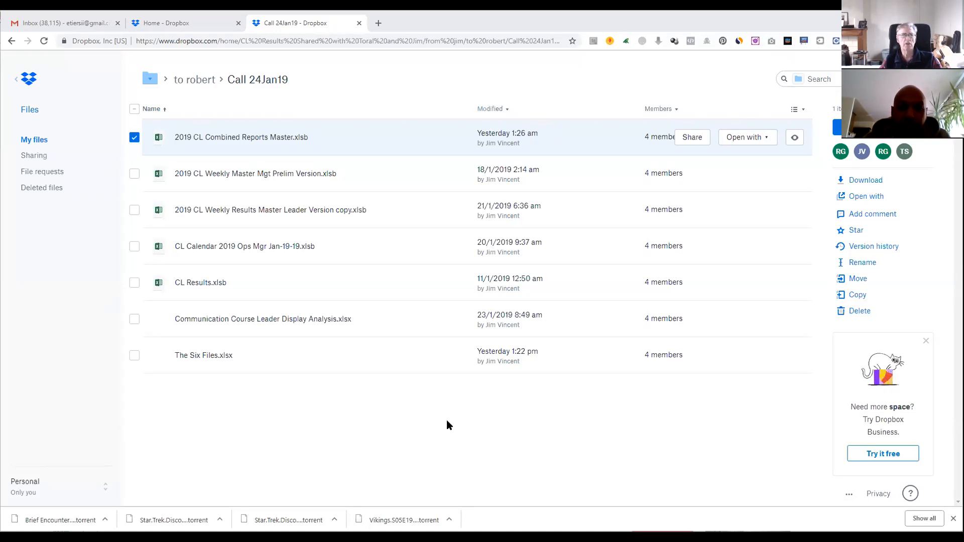
# Browse up through the shared parent folders and return to the Call 24Jan19 folder
pyautogui.click(198, 81)
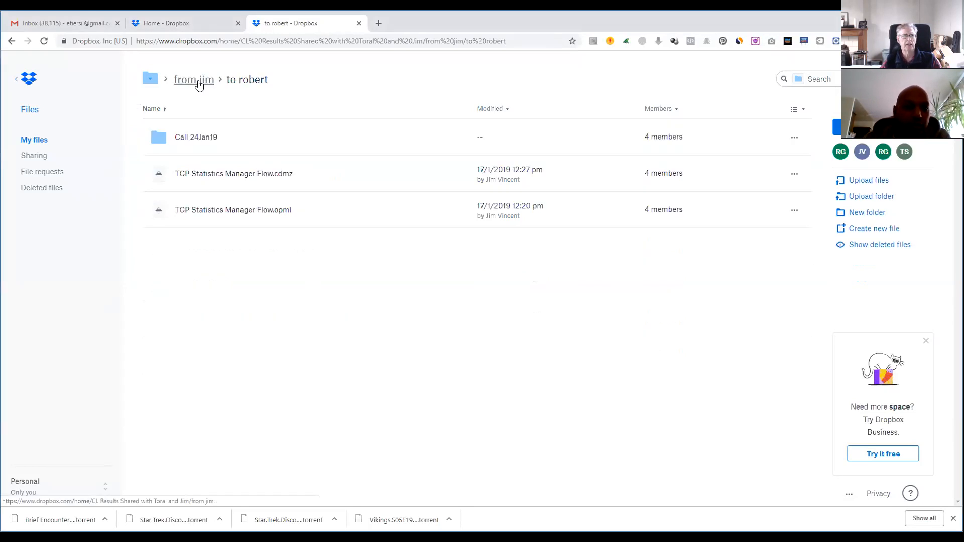
pyautogui.click(151, 80)
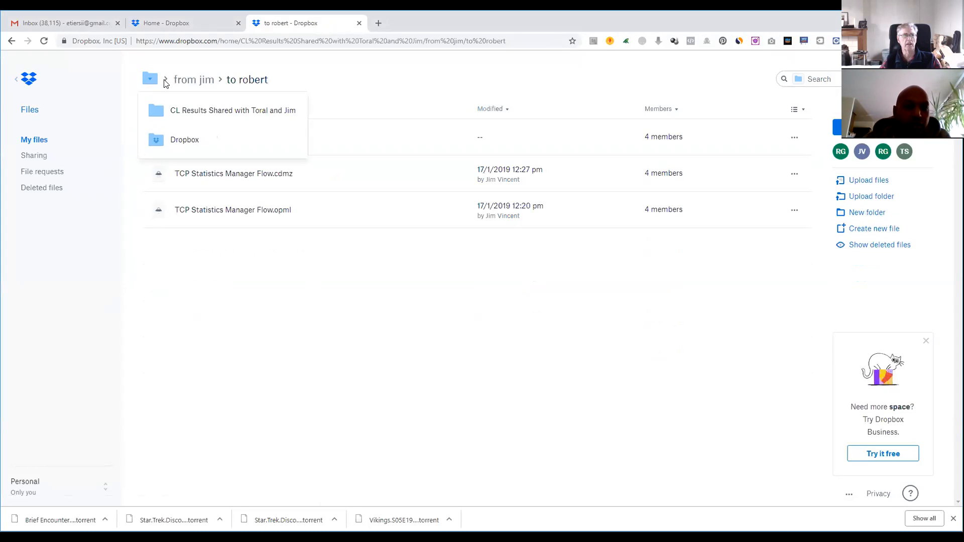
pyautogui.click(192, 82)
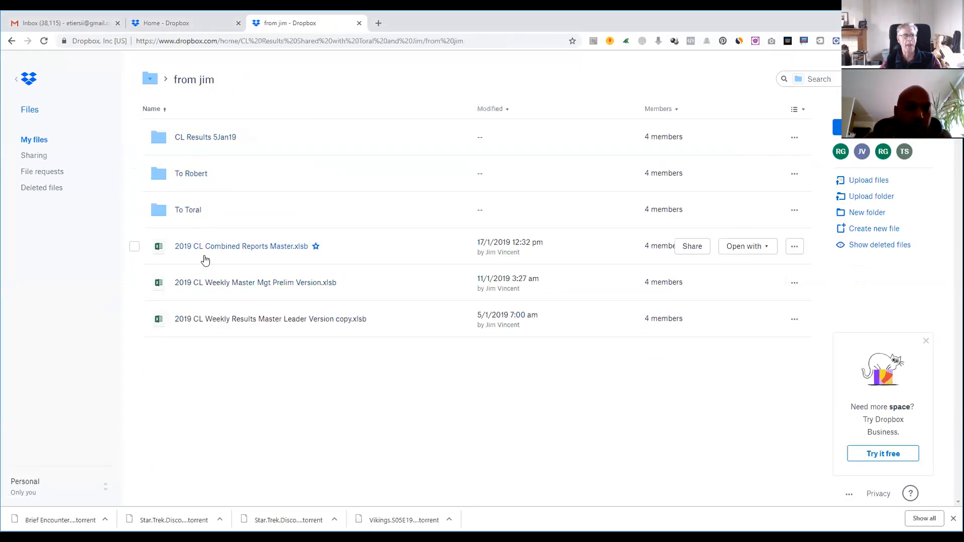
pyautogui.click(193, 173)
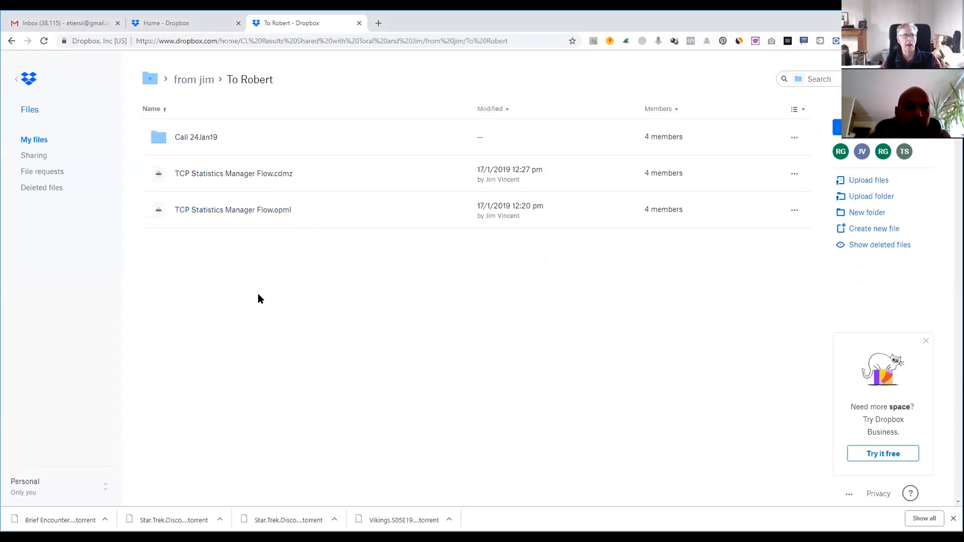
pyautogui.click(194, 137)
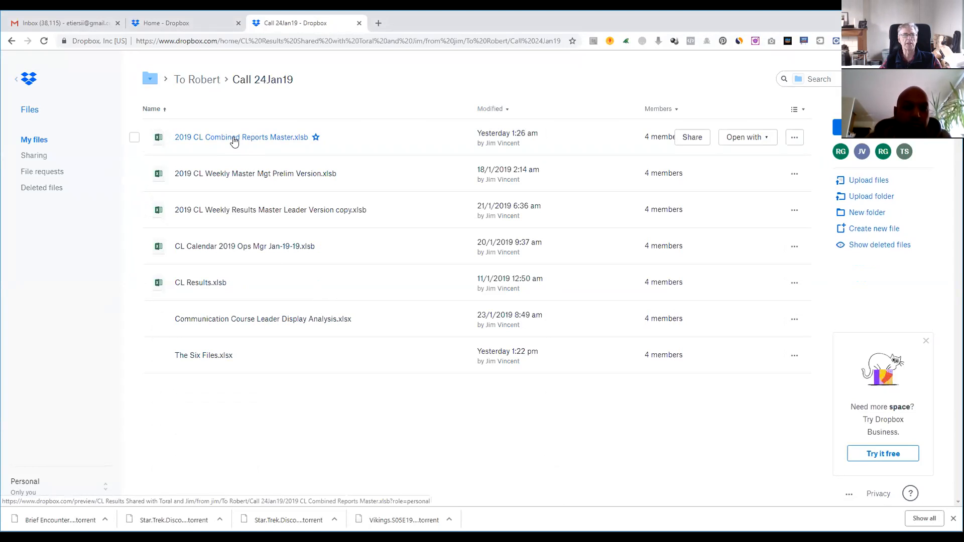
# Download 2019 CL Combined Reports Master.xlsb into the 0-Landmark TCP Statistics folder in Downloads, replacing the existing copy
pyautogui.click(797, 138)
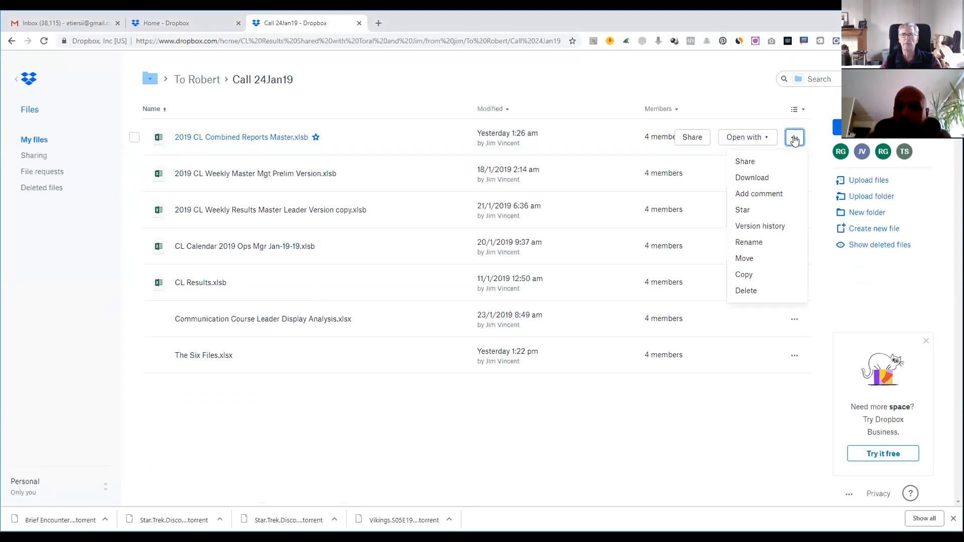
pyautogui.click(752, 178)
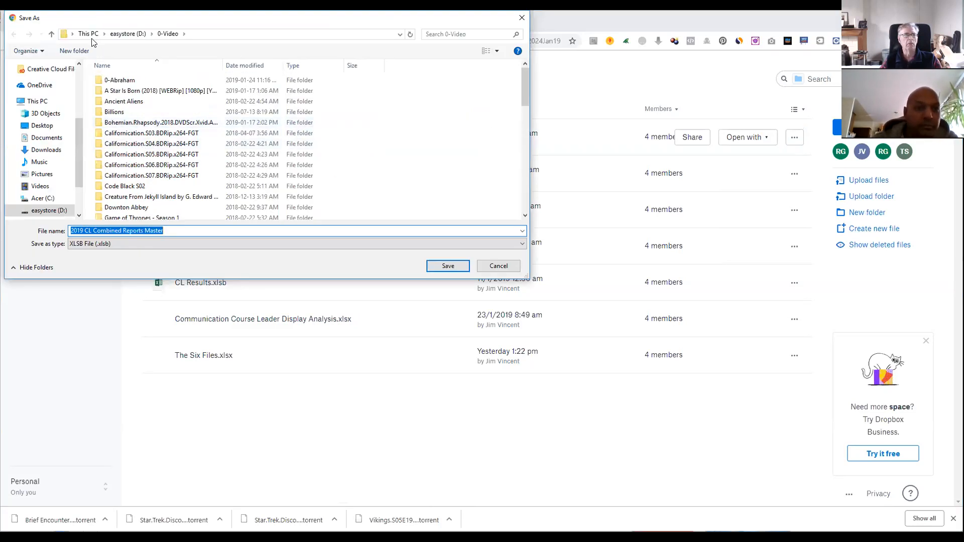
pyautogui.scroll(4, 43, 152)
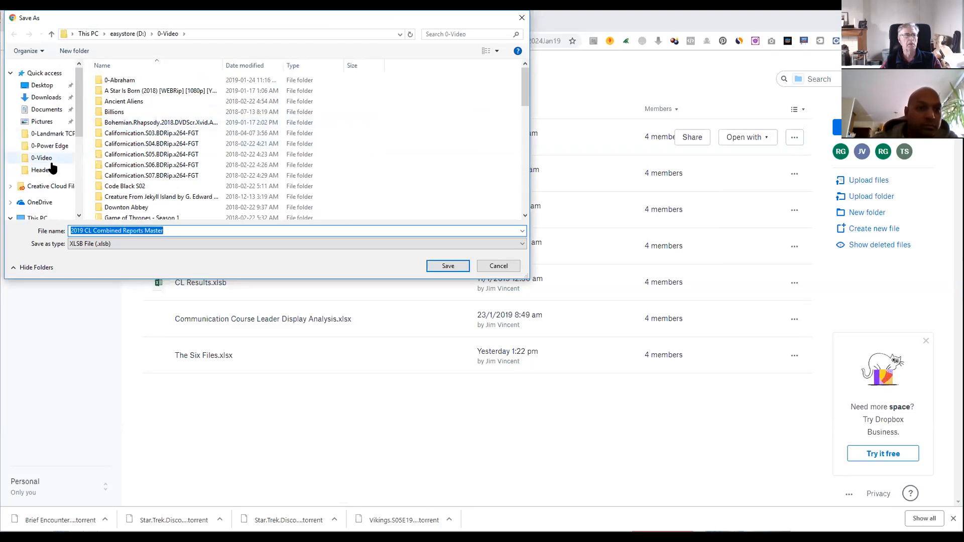
pyautogui.scroll(-3, 46, 143)
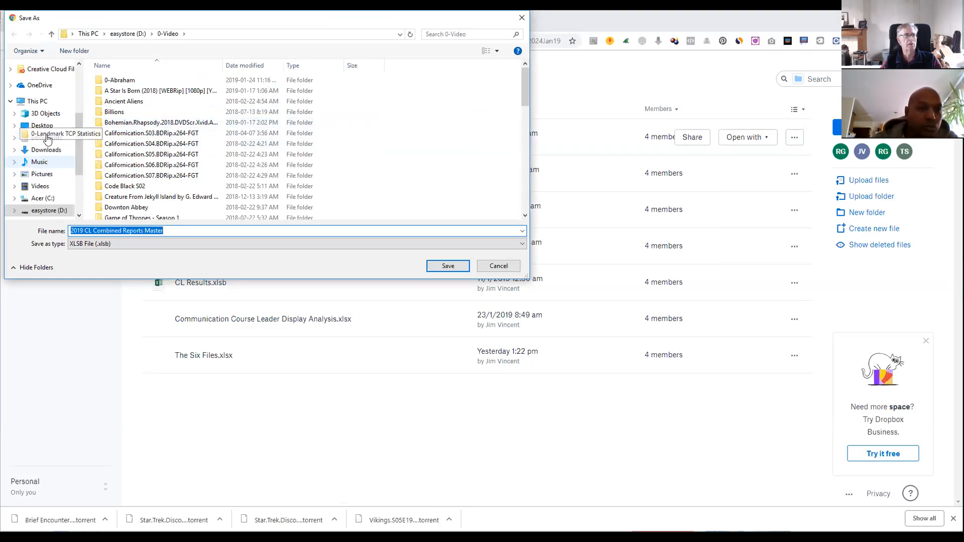
pyautogui.click(46, 150)
pyautogui.scroll(-4, 141, 201)
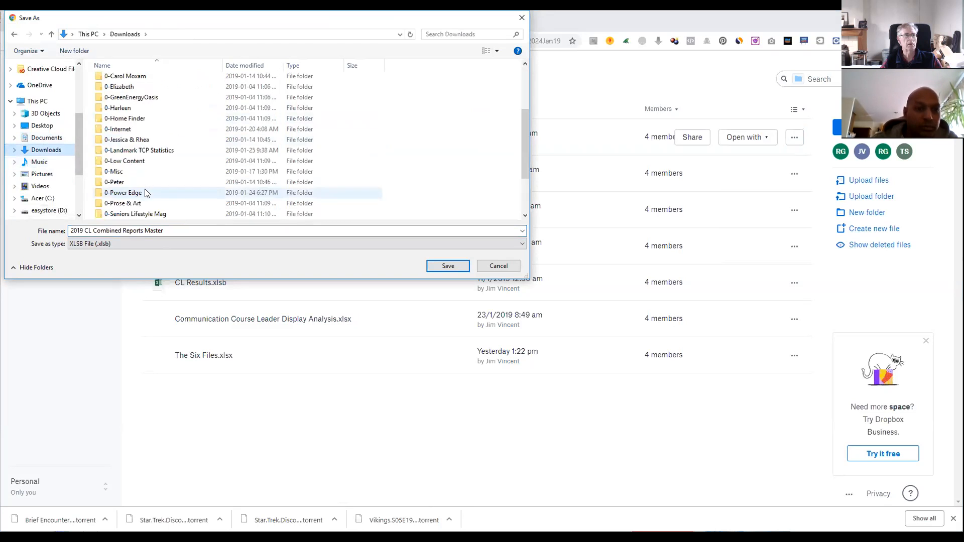
pyautogui.scroll(-1, 137, 210)
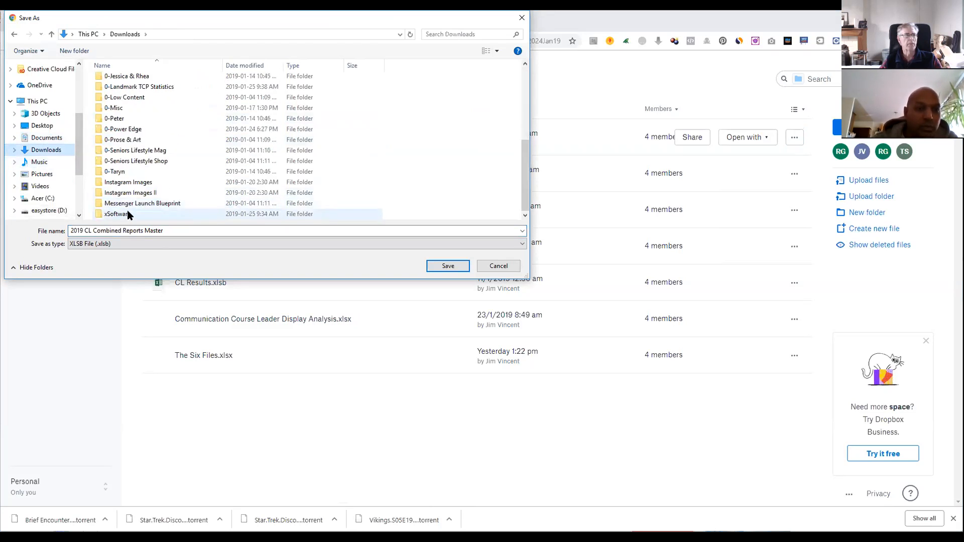
pyautogui.click(129, 88)
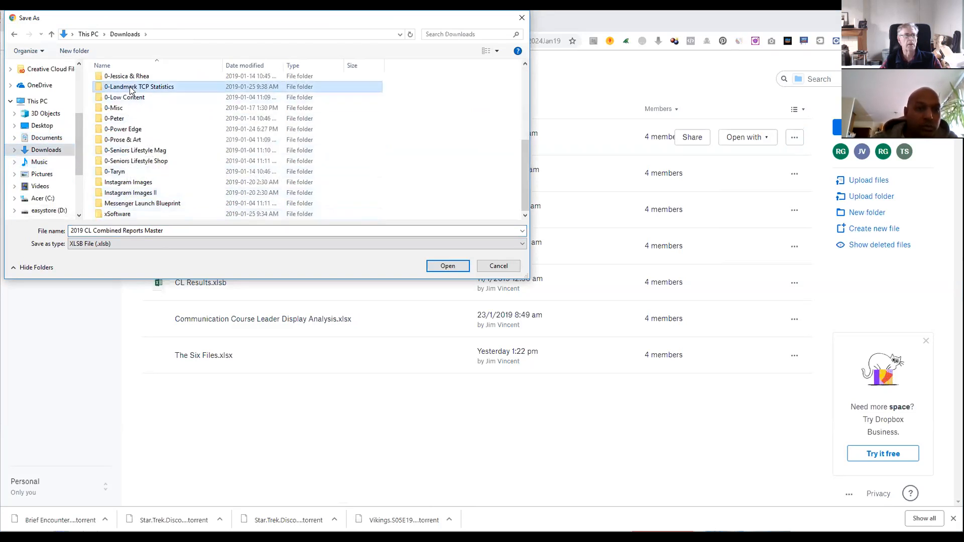
pyautogui.doubleClick(130, 88)
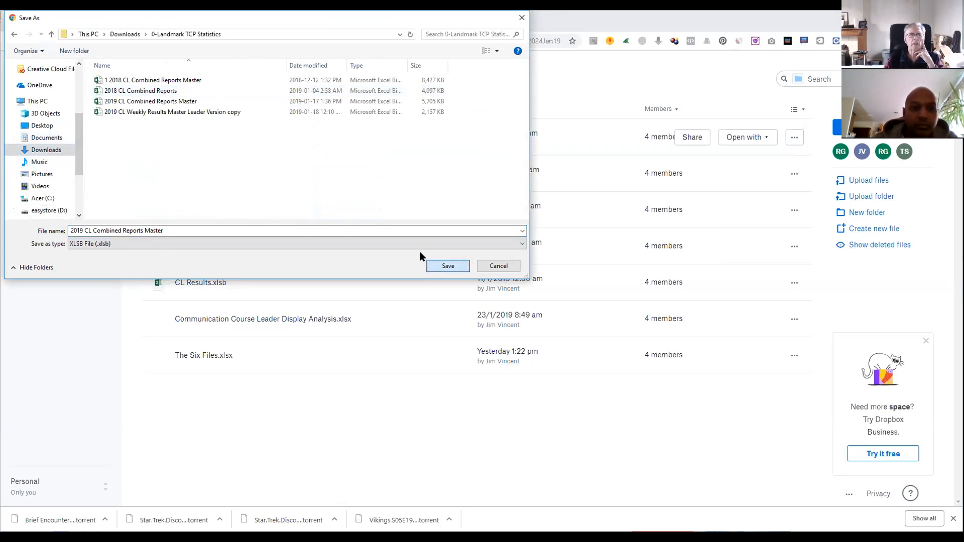
pyautogui.click(438, 265)
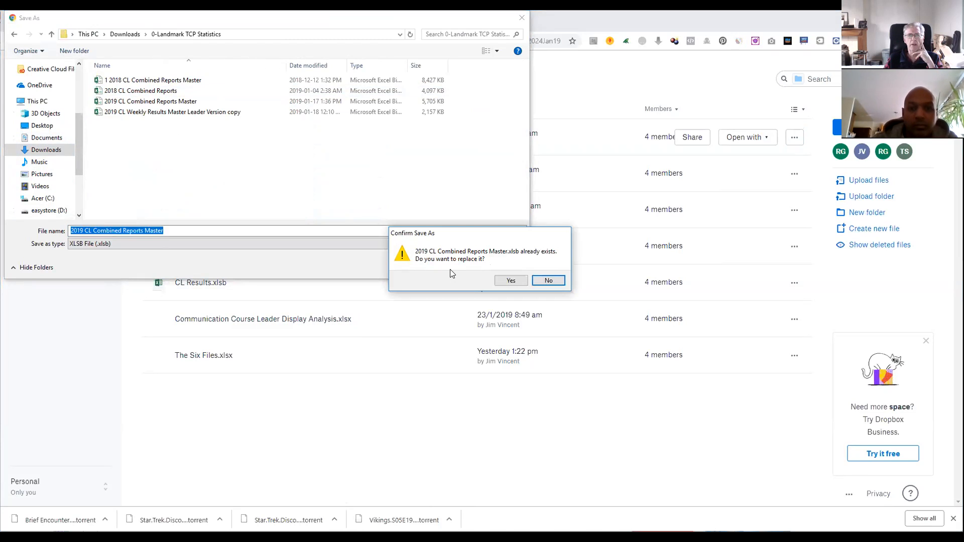
pyautogui.click(511, 281)
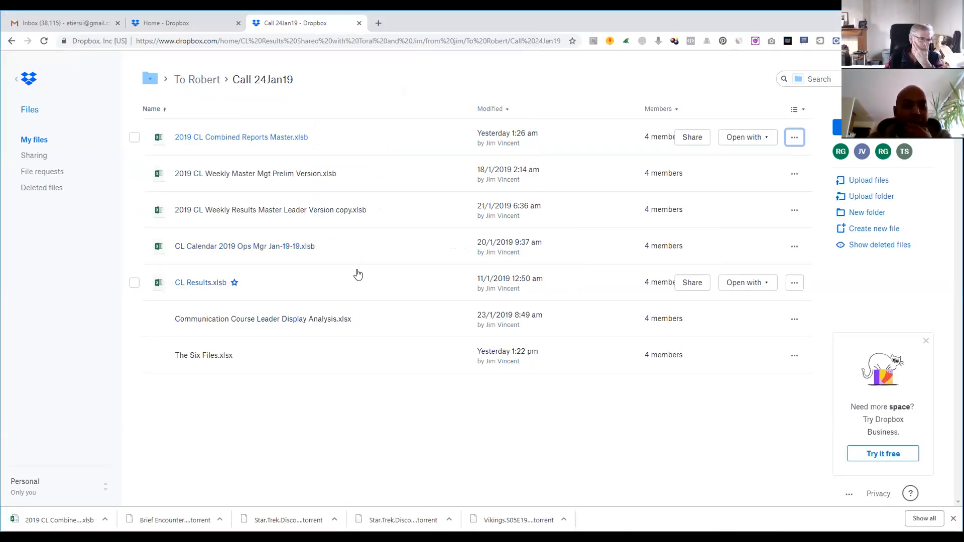
# Open the downloaded 2019 CL Combined Reports Master workbook in Excel and enable its macro content
pyautogui.click(55, 518)
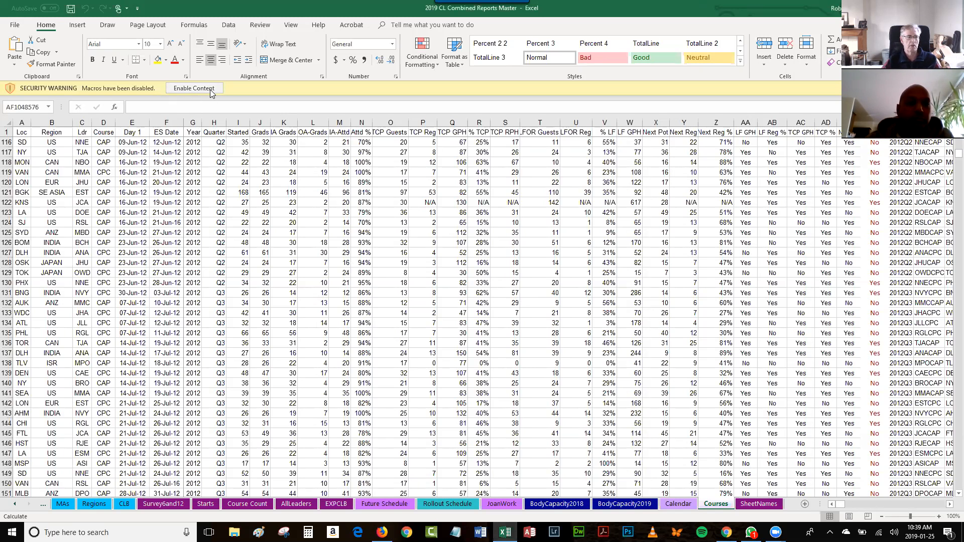
pyautogui.click(193, 89)
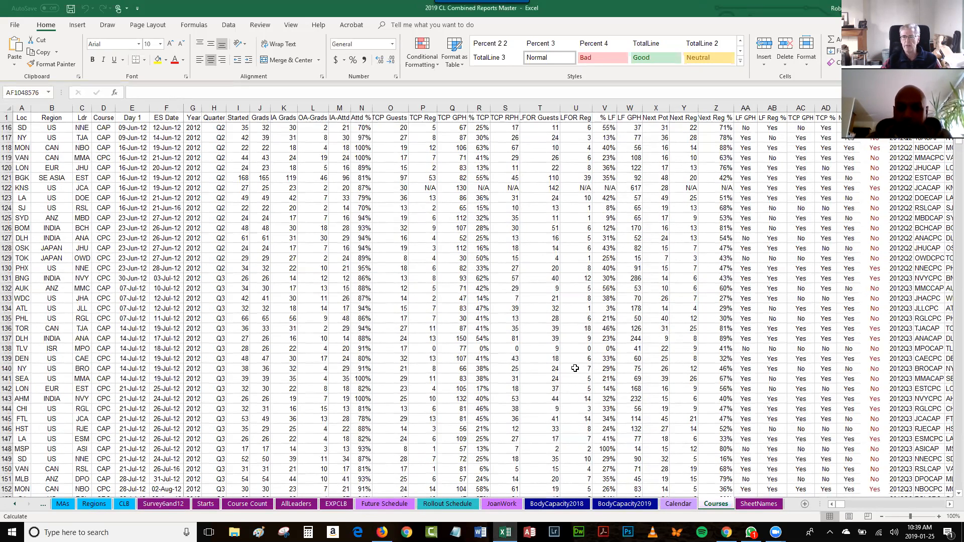
pyautogui.click(576, 368)
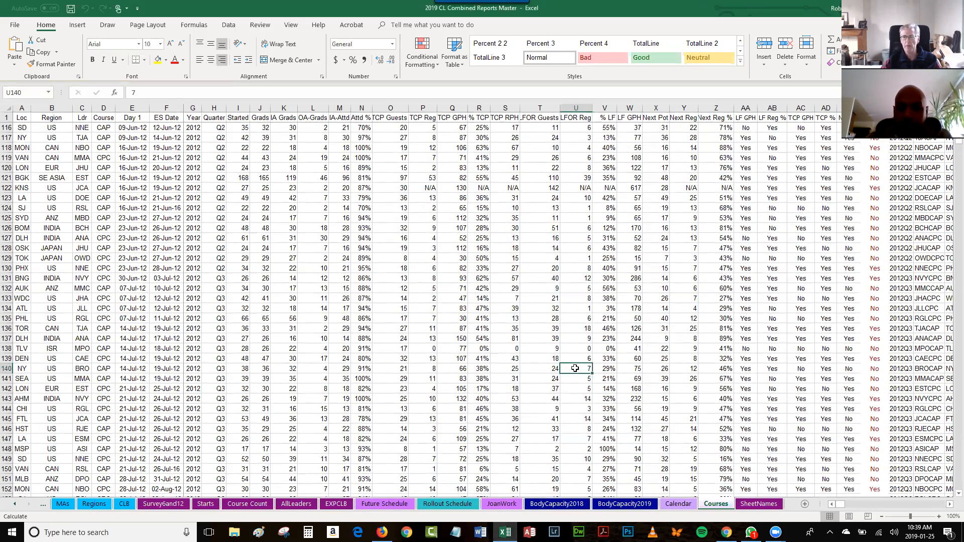
# Add a new worksheet and enter the headings leader, quarter and courses in cells B2 to D2
pyautogui.click(805, 505)
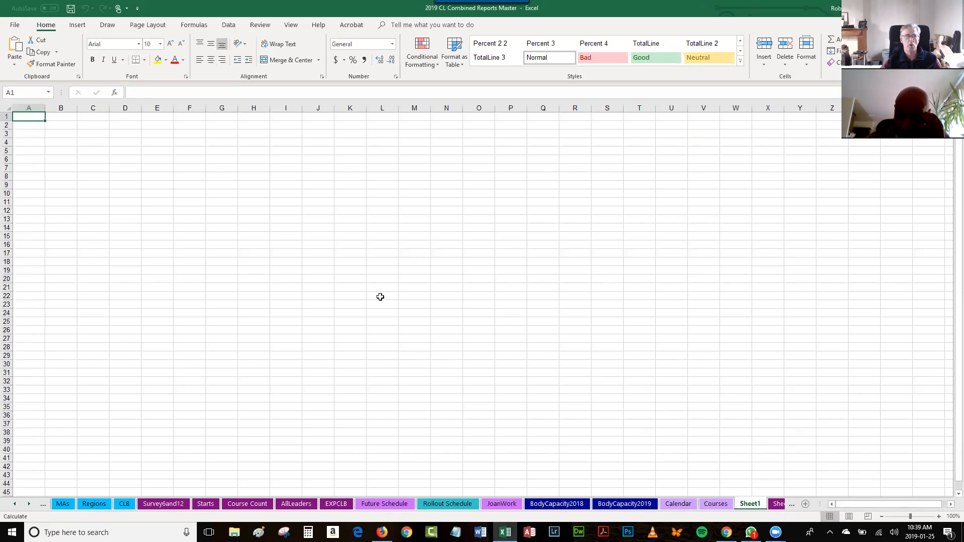
pyautogui.click(56, 125)
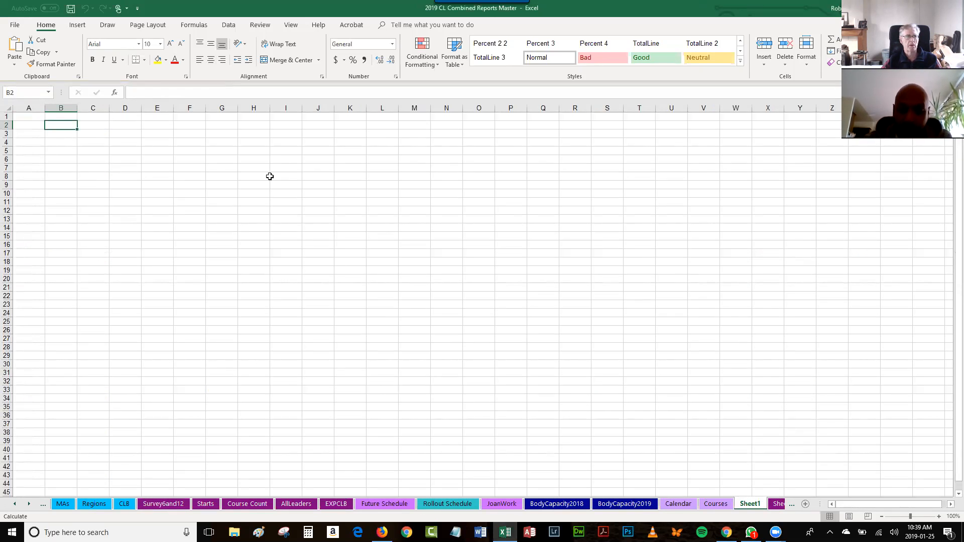
pyautogui.write('leader')
pyautogui.press('Tab')
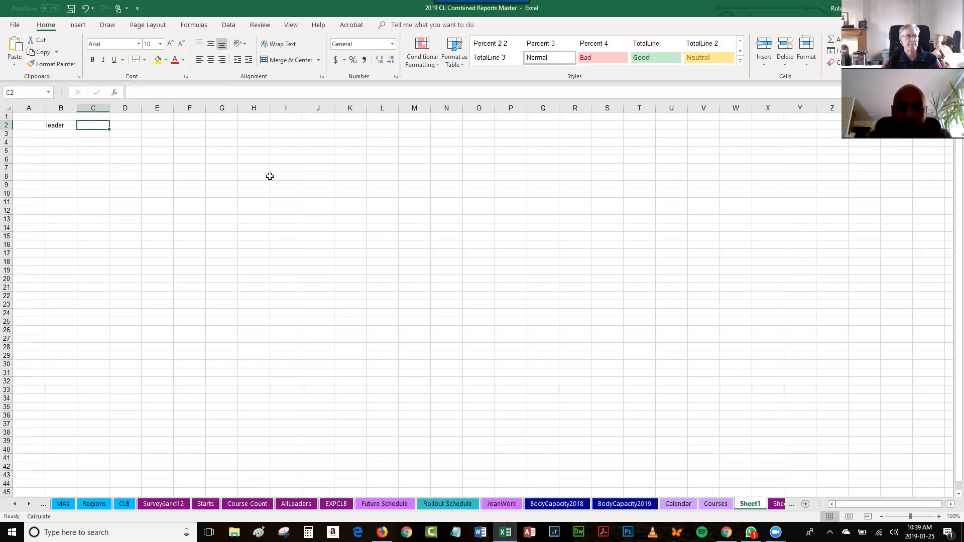
pyautogui.write('quarter')
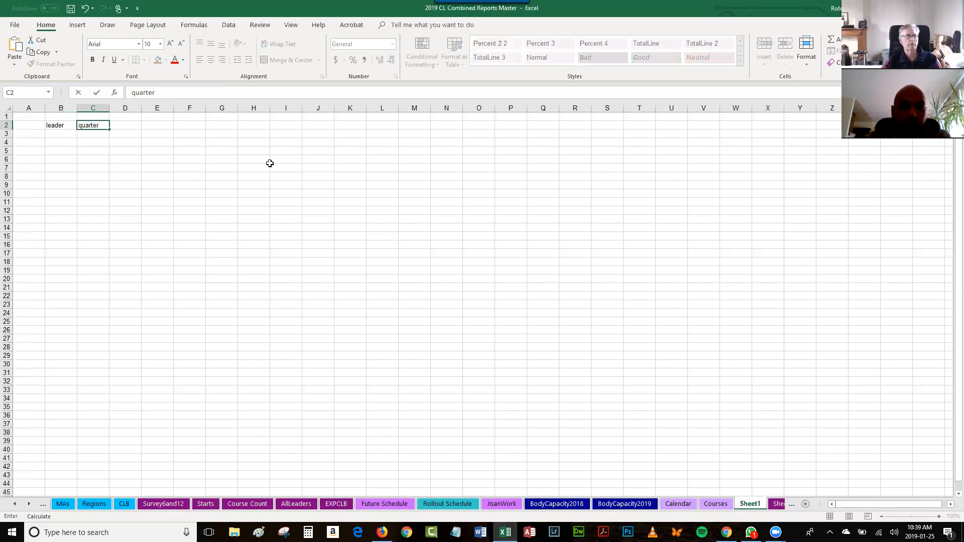
pyautogui.press('Tab')
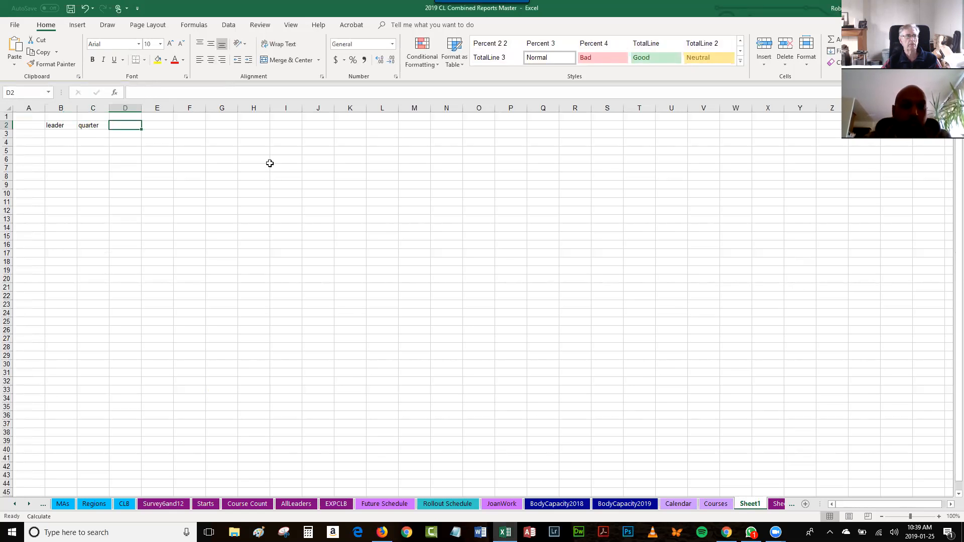
pyautogui.write('courses')
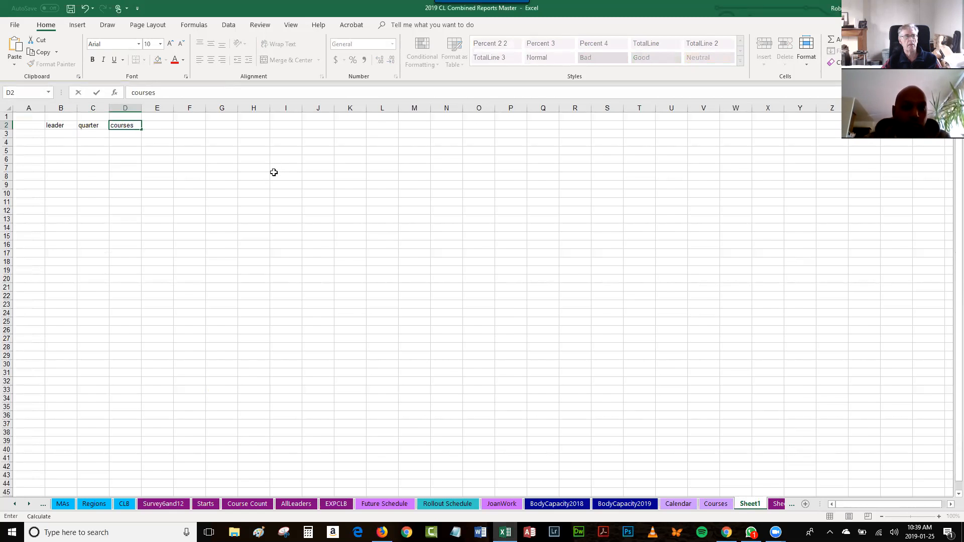
pyautogui.press('Tab')
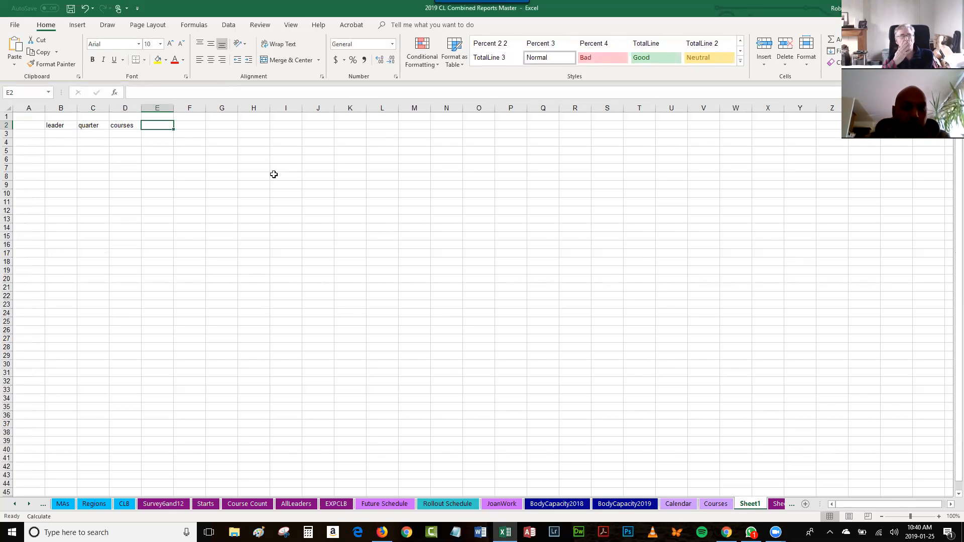
# Examine the Courses sheet's columns across to the Effective, Yr-Qtr and Ldr-Crs fields
pyautogui.click(717, 505)
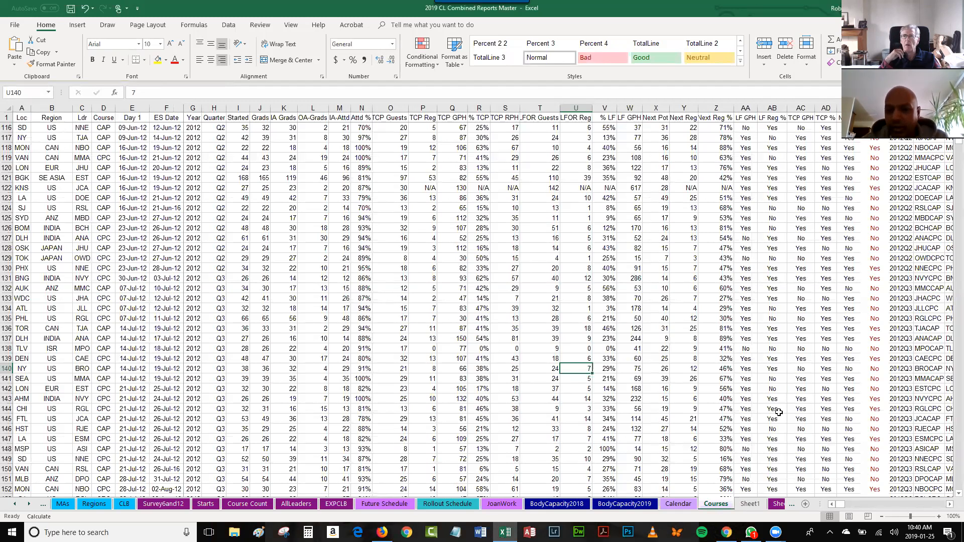
pyautogui.click(950, 505)
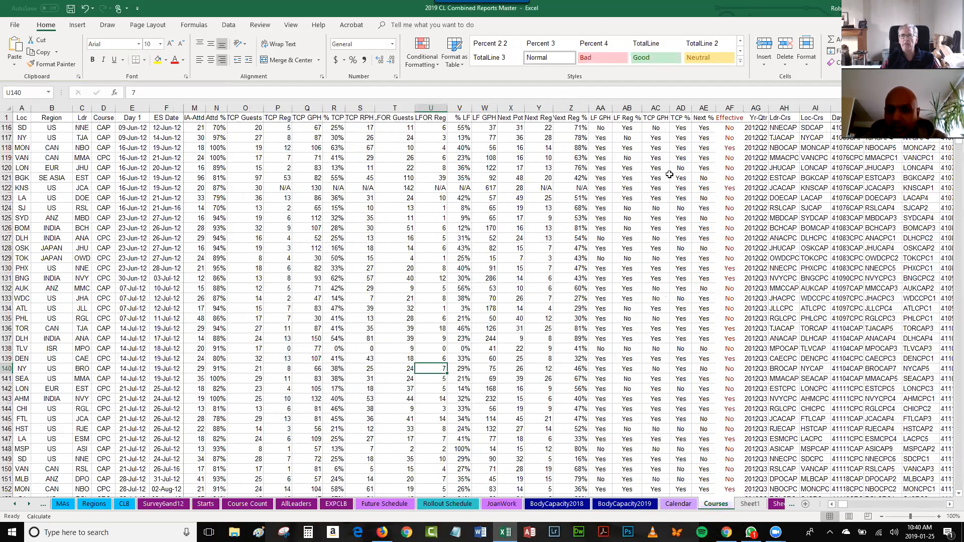
pyautogui.scroll(5, 733, 123)
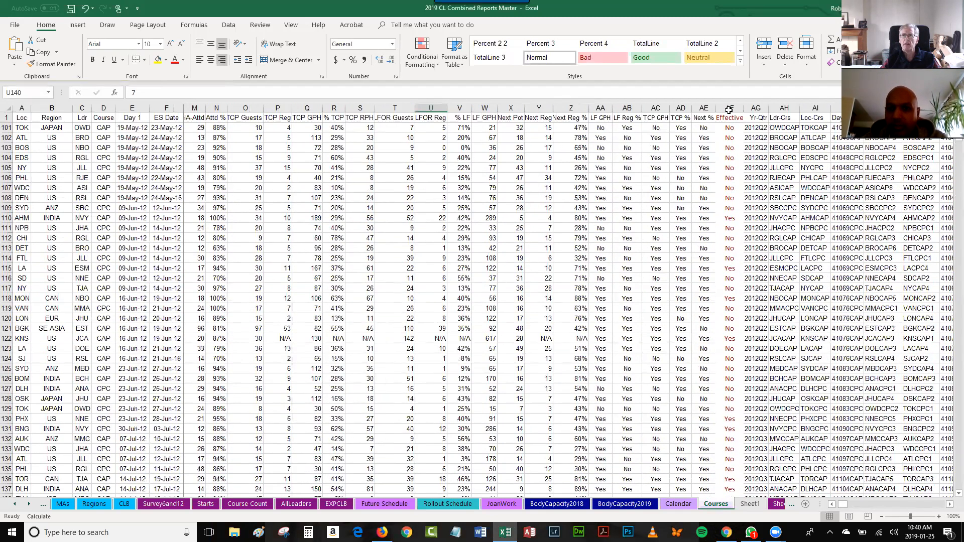
pyautogui.click(729, 108)
pyautogui.click(778, 239)
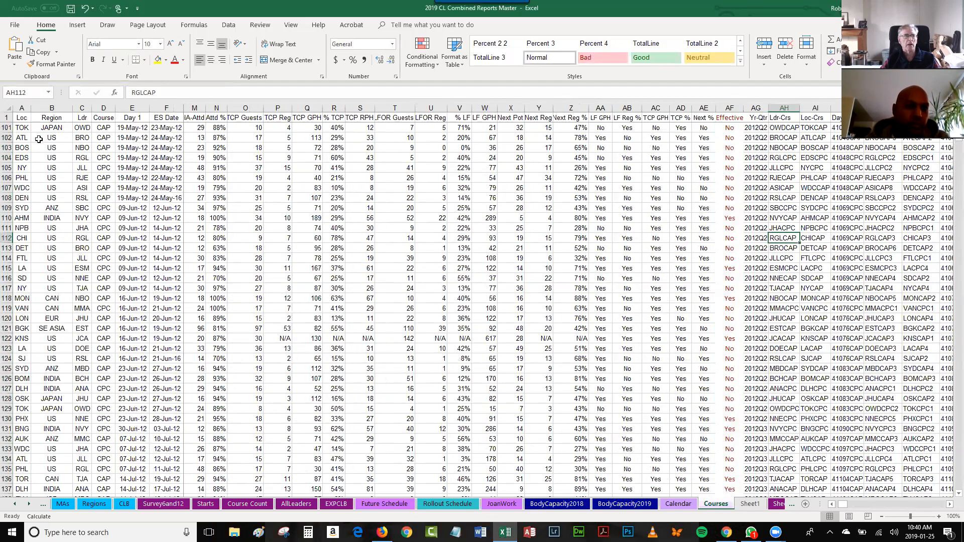
pyautogui.click(21, 118)
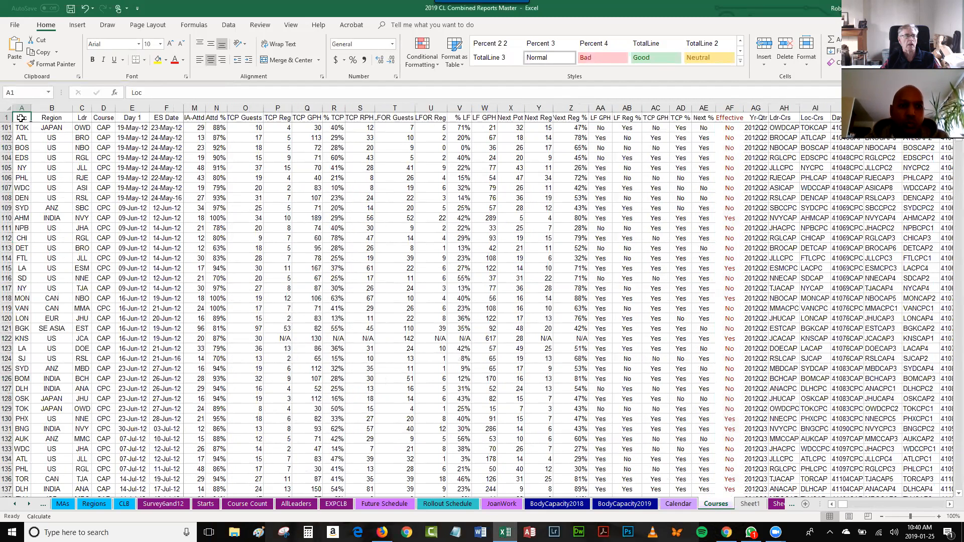
pyautogui.click(82, 28)
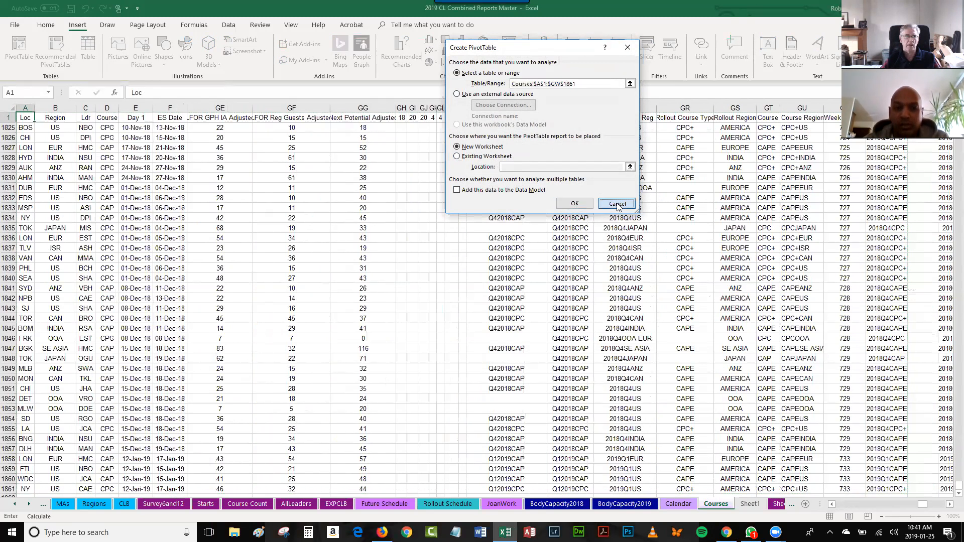
pyautogui.click(617, 203)
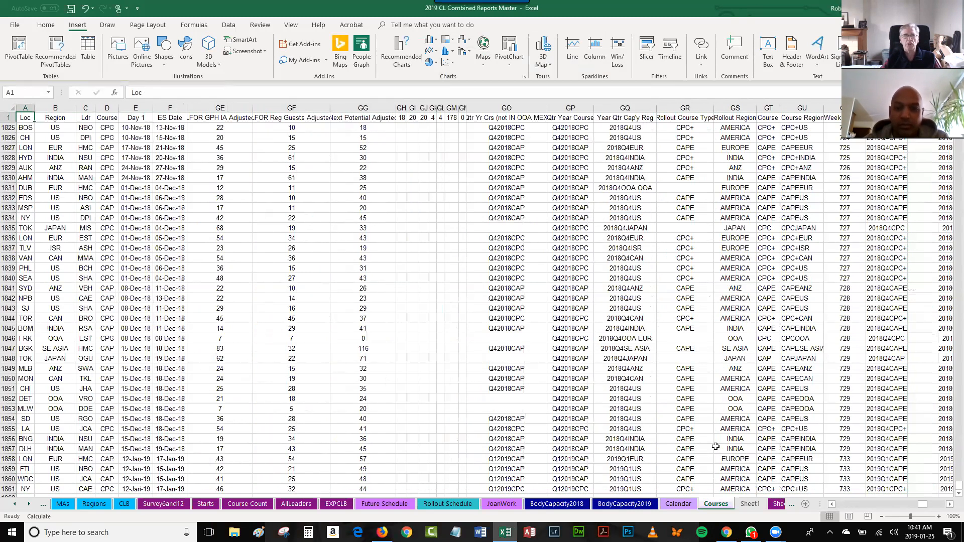
# Check the headings on Sheet1 against the Courses sheet and select the whole Ldr column there
pyautogui.click(751, 507)
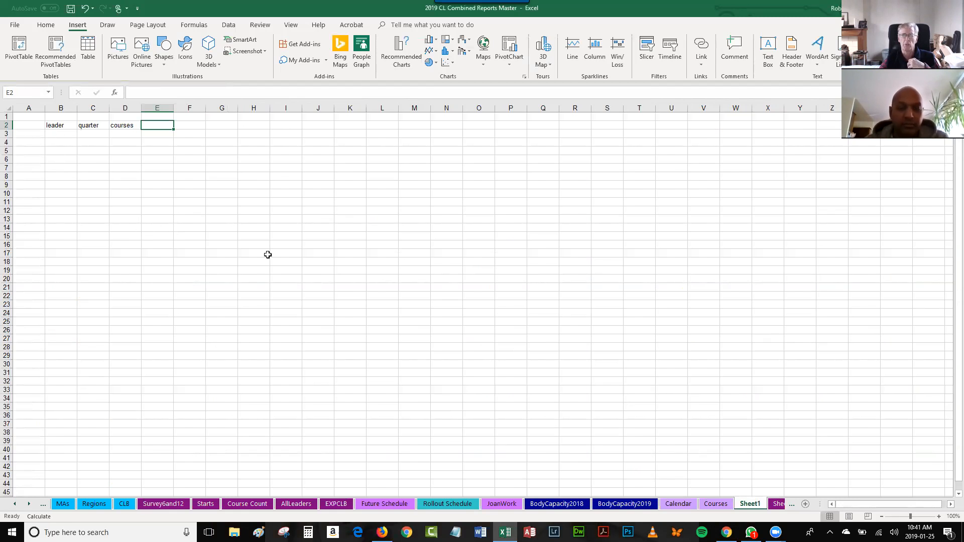
pyautogui.click(715, 505)
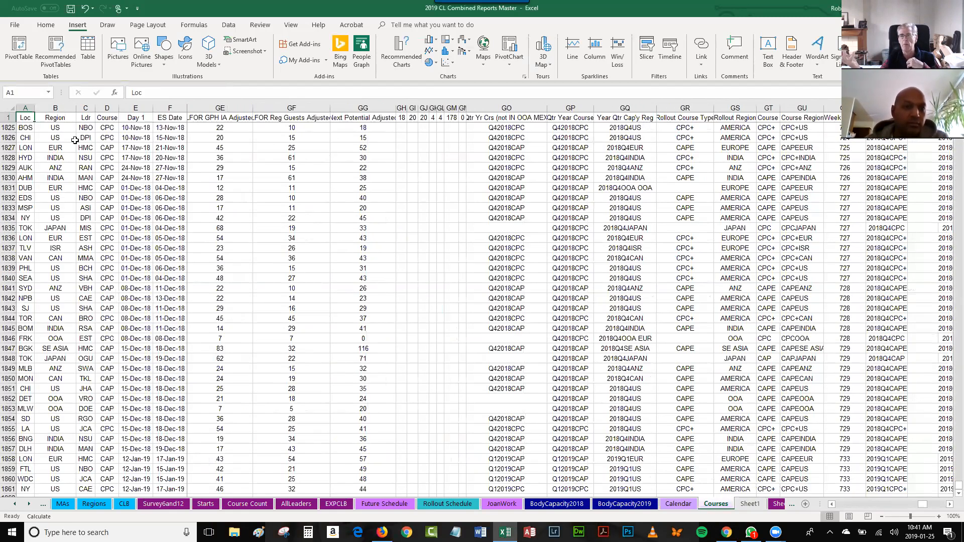
pyautogui.click(86, 105)
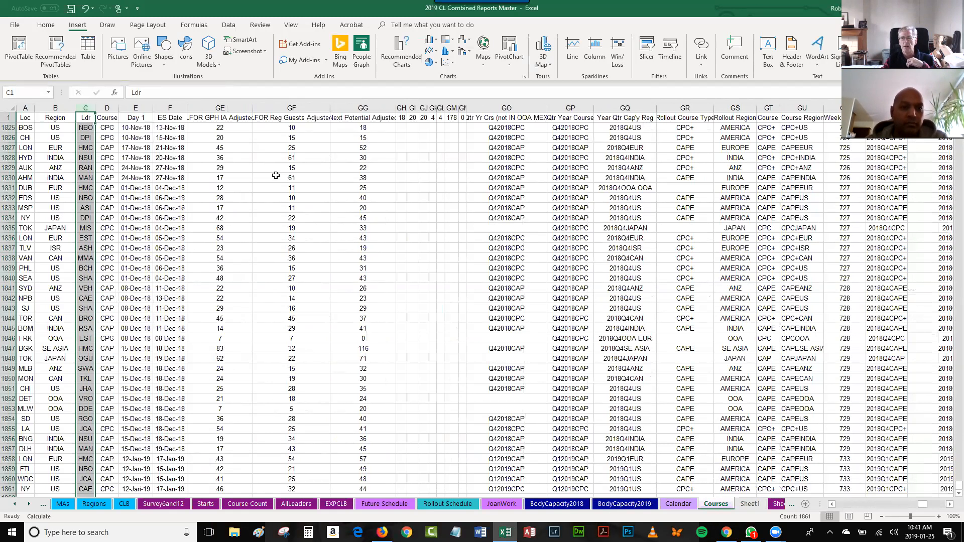
# Copy the Ldr column from the Courses sheet into column P of Sheet1
pyautogui.hotkey('ctrl', 'c')
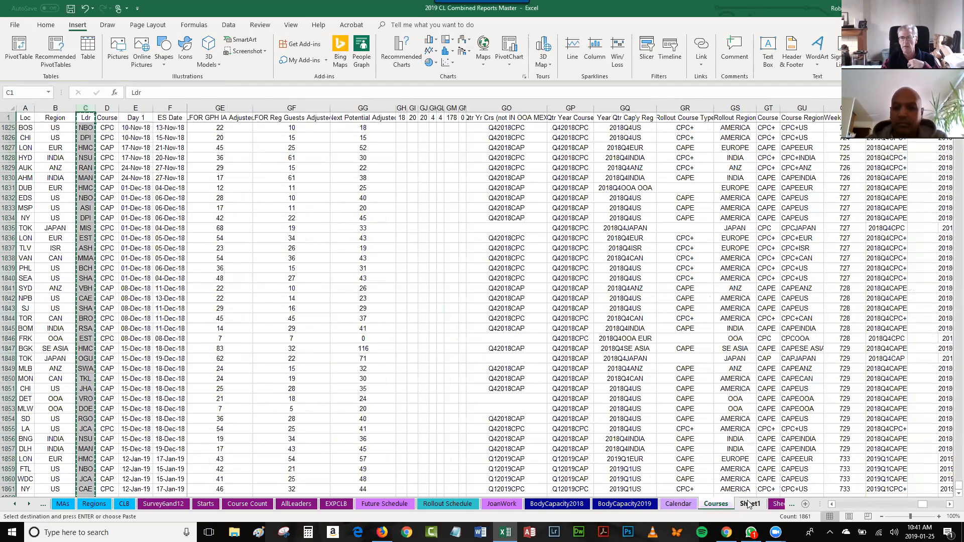
pyautogui.hotkey('ctrl', 'pagedown')
pyautogui.click(510, 108)
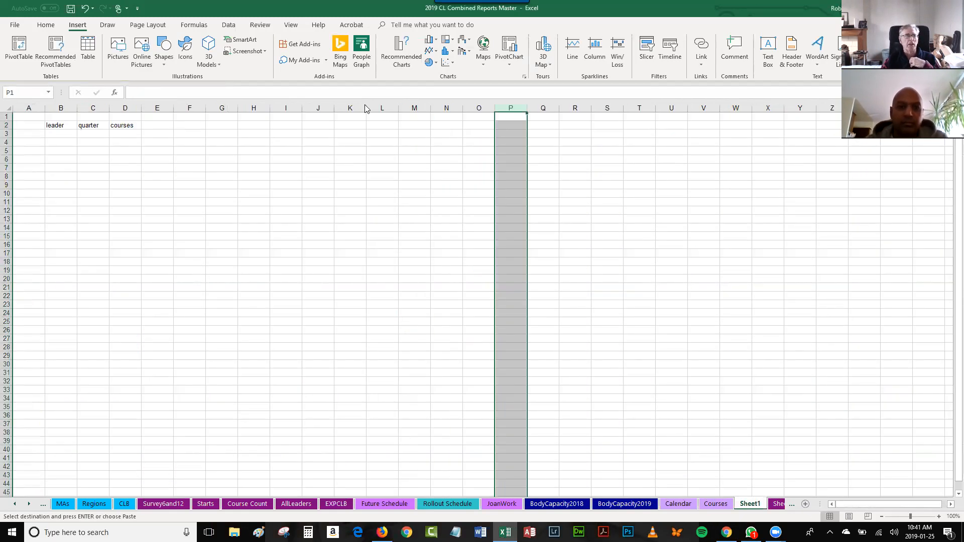
pyautogui.click(46, 28)
pyautogui.click(14, 46)
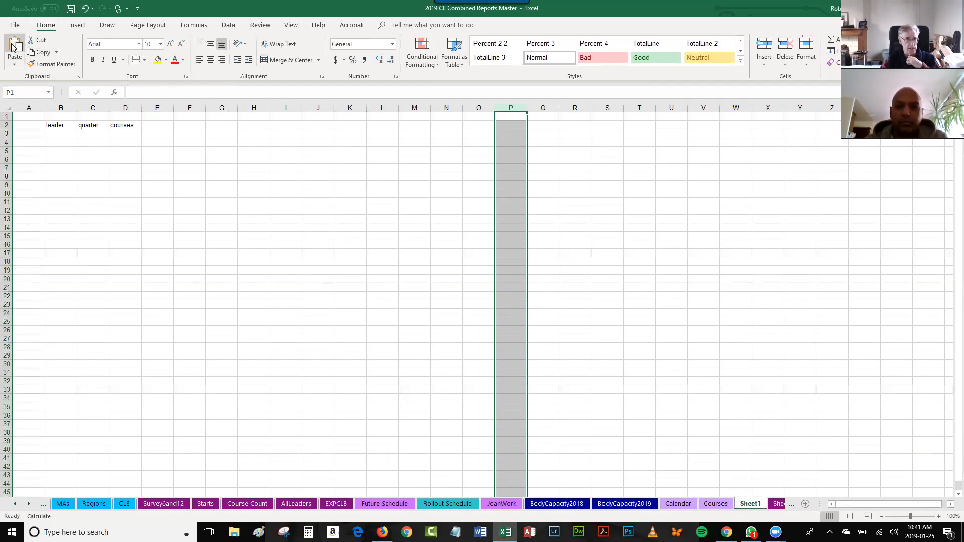
# Remove the duplicate leader codes from column P, without treating the first row as a header
pyautogui.click(226, 26)
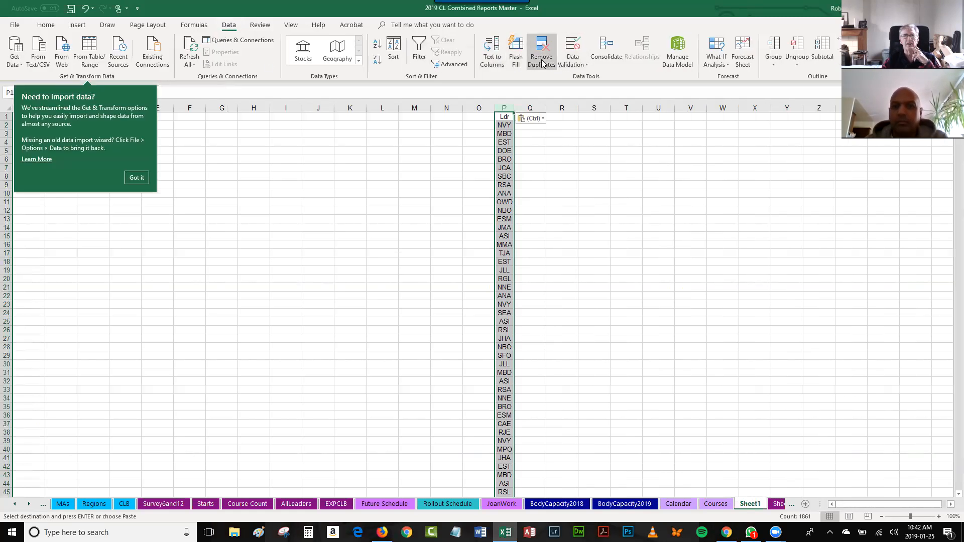
pyautogui.click(541, 60)
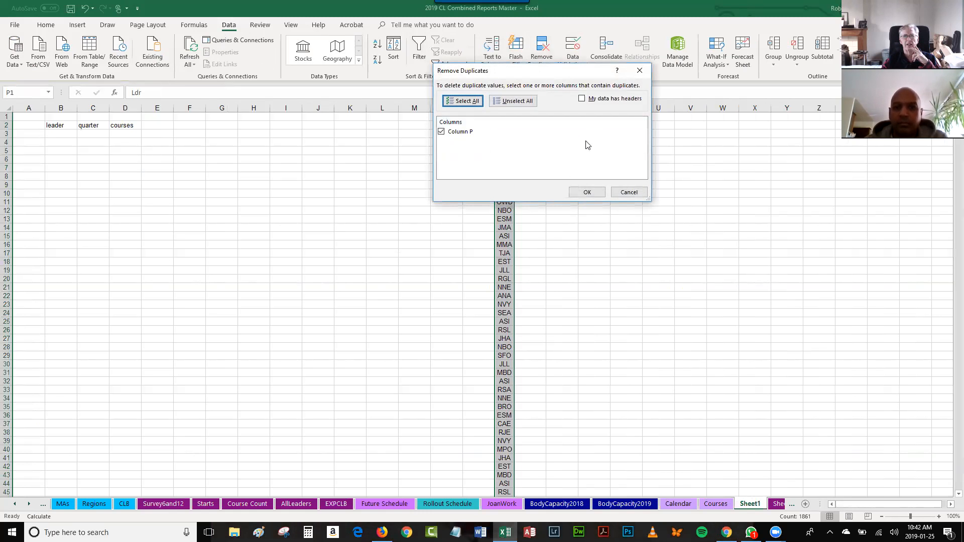
pyautogui.click(587, 192)
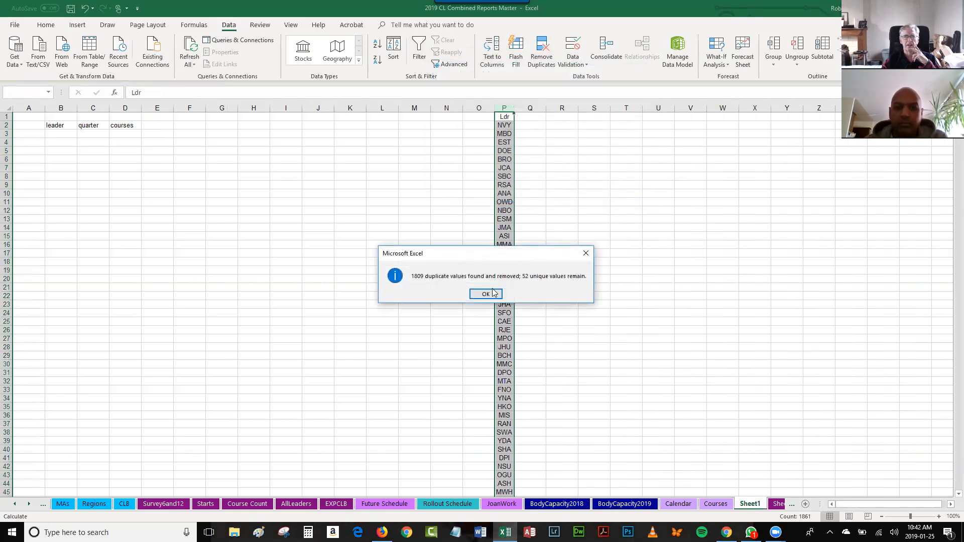
pyautogui.click(487, 295)
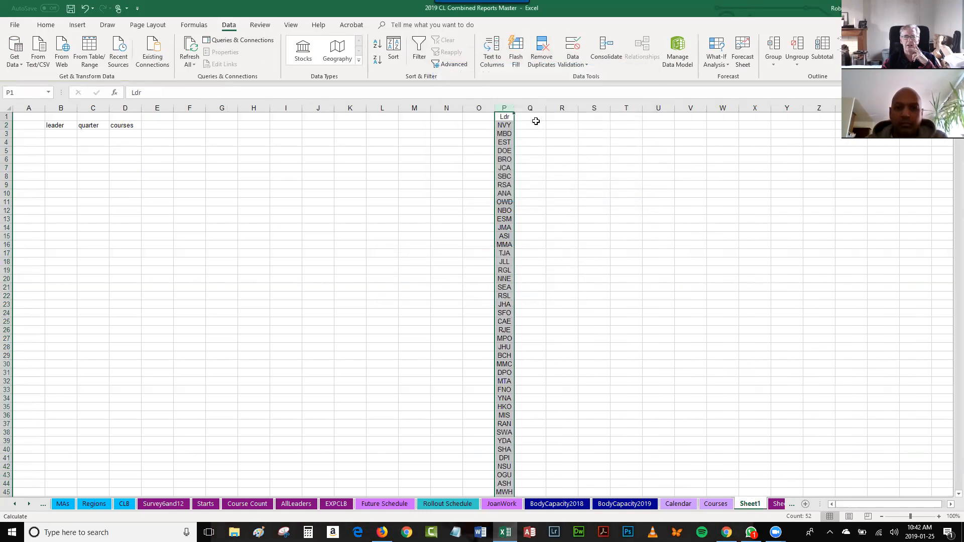
# Copy the unique leader codes from column P, without the Ldr heading, to the leader list starting in B3
pyautogui.moveTo(505, 126); pyautogui.dragTo(504, 484)
pyautogui.hotkey('ctrl', 'c')
pyautogui.scroll(3, 551, 390)
pyautogui.click(58, 135)
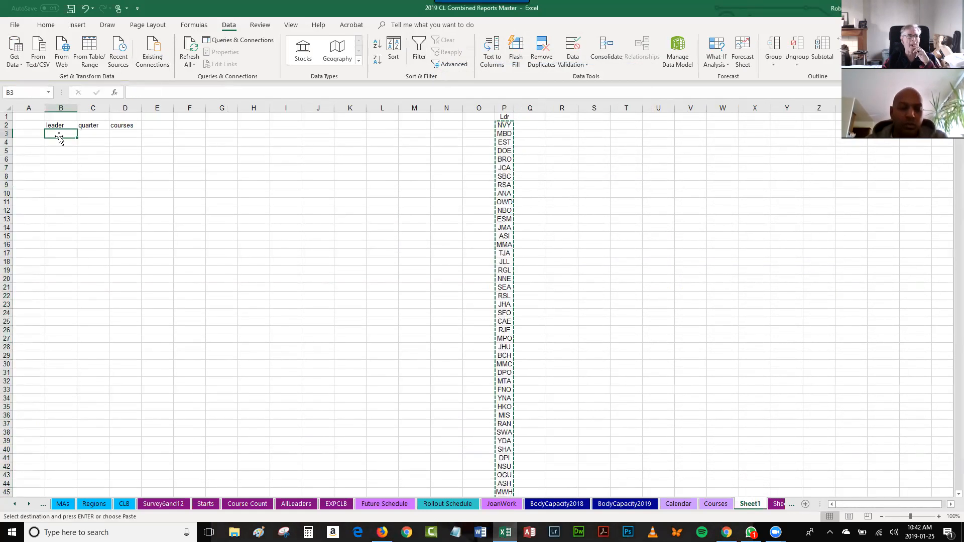
pyautogui.hotkey('ctrl', 'v')
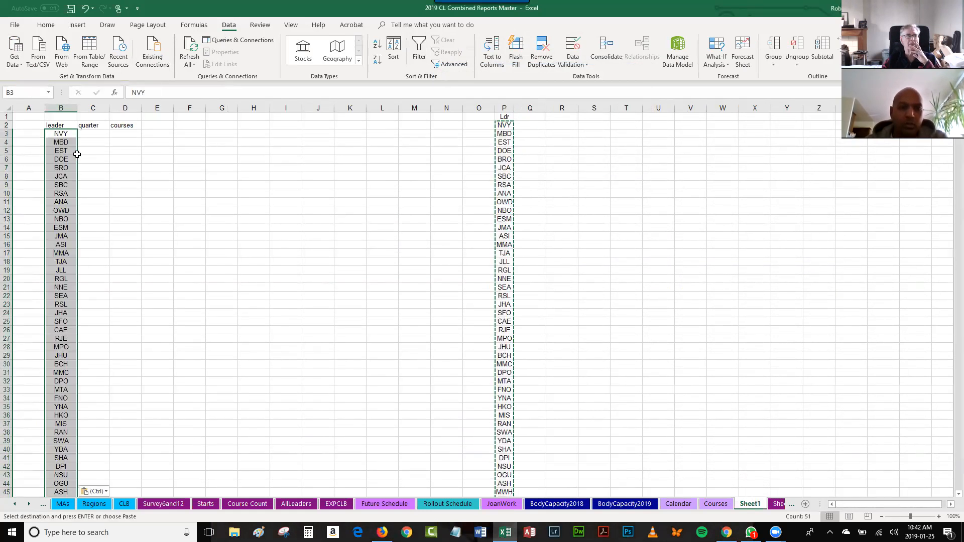
# Delete the helper column P from Sheet1
pyautogui.click(504, 108)
pyautogui.click(43, 26)
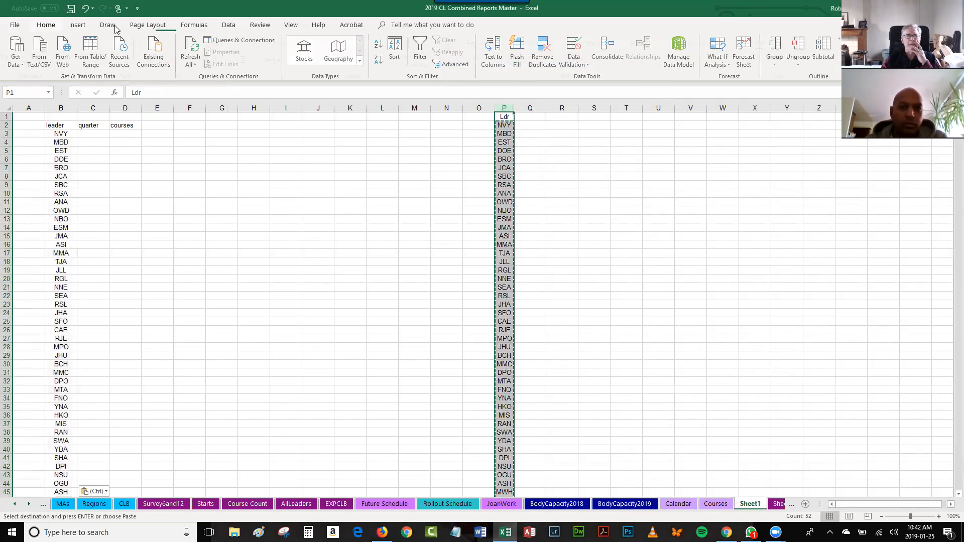
pyautogui.click(783, 48)
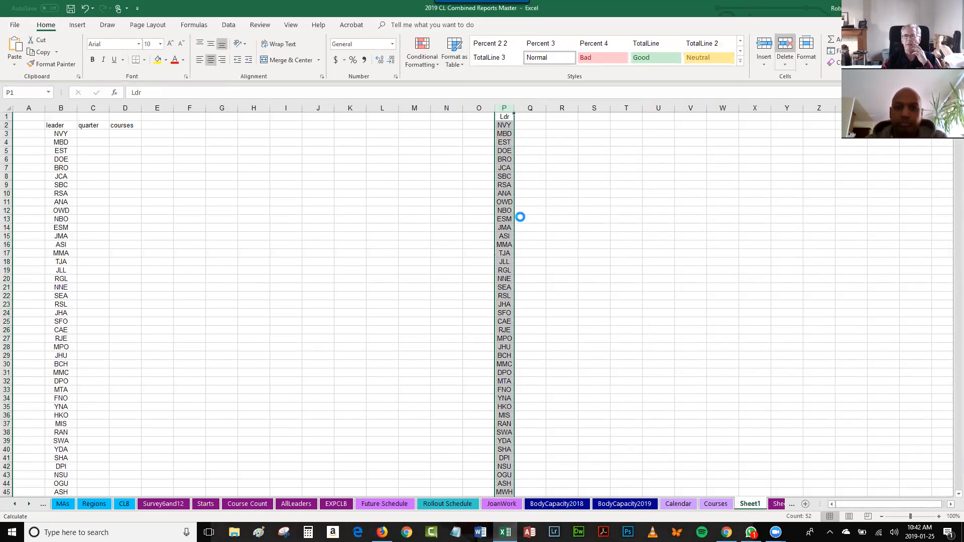
pyautogui.click(180, 176)
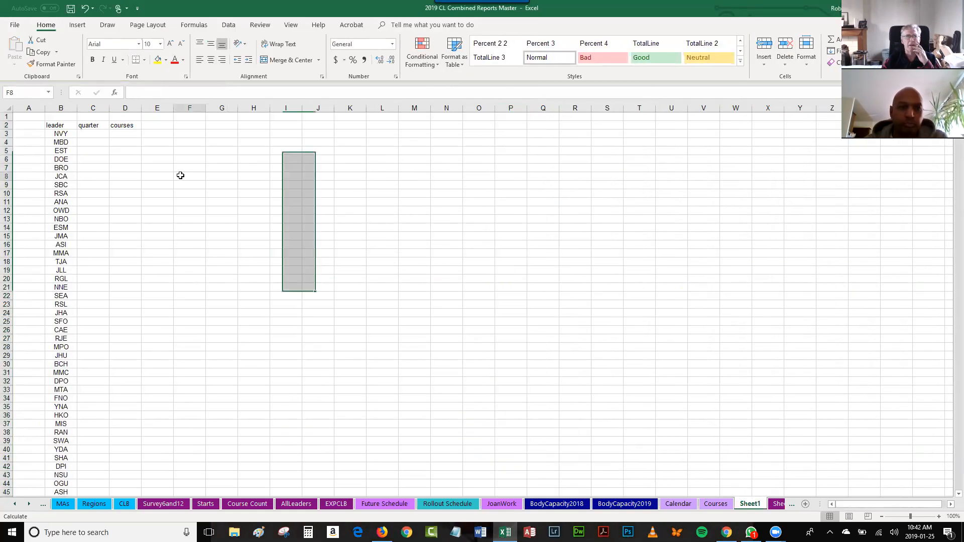
# Move the quarter and courses headings up one row to C1 and D1
pyautogui.click(95, 134)
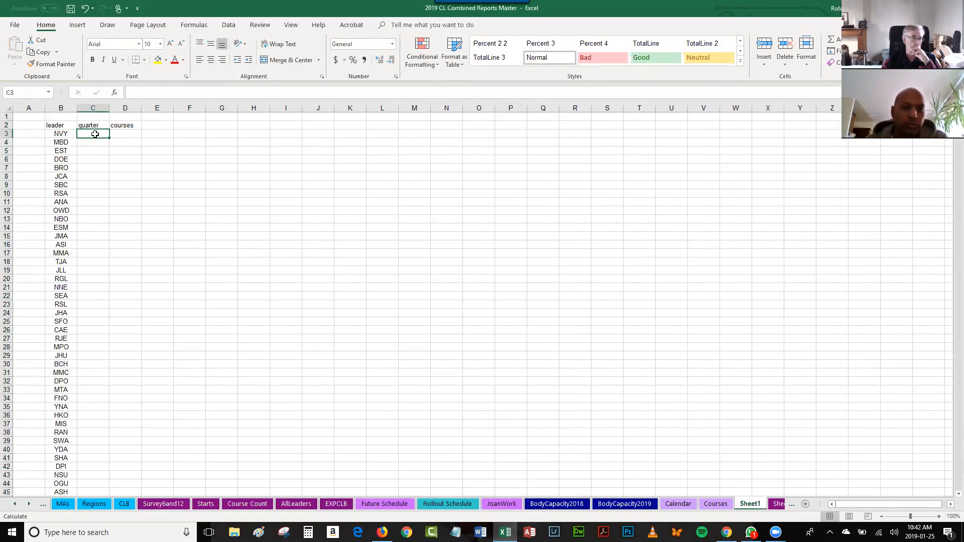
pyautogui.click(123, 126)
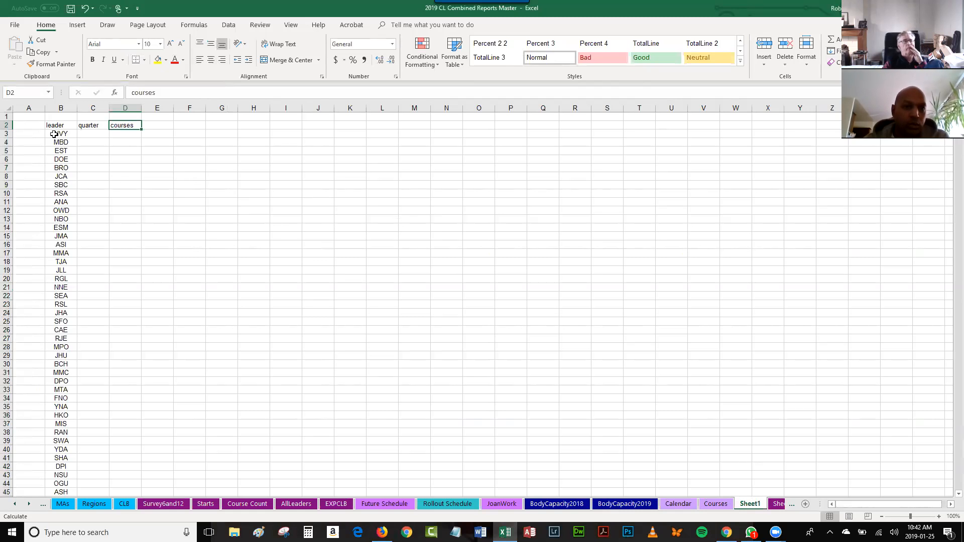
pyautogui.click(94, 124)
pyautogui.moveTo(94, 126); pyautogui.dragTo(95, 117)
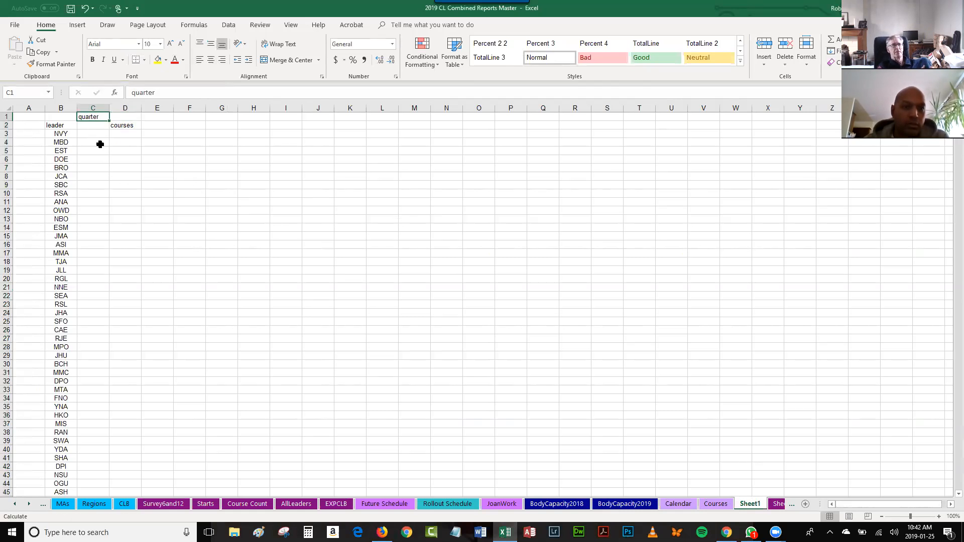
pyautogui.click(127, 126)
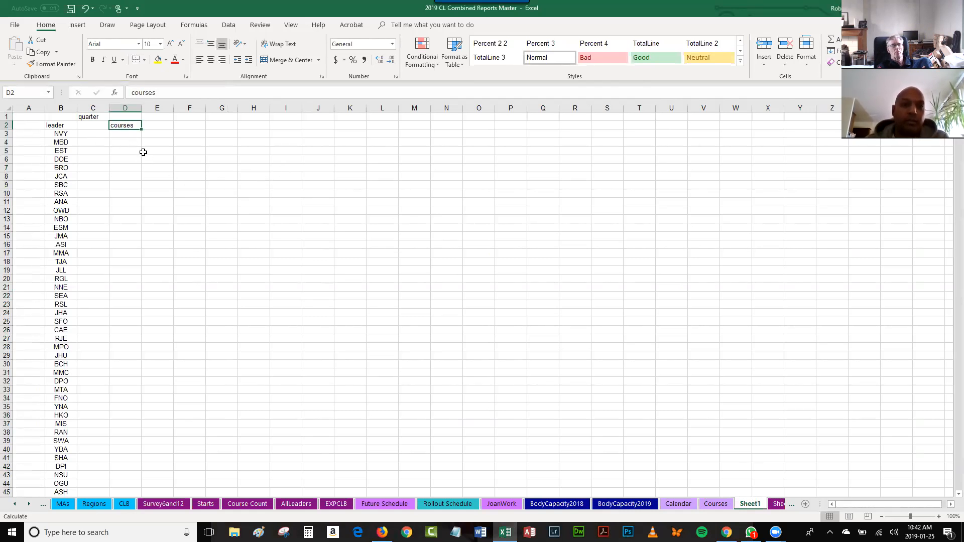
pyautogui.moveTo(142, 126); pyautogui.dragTo(135, 121)
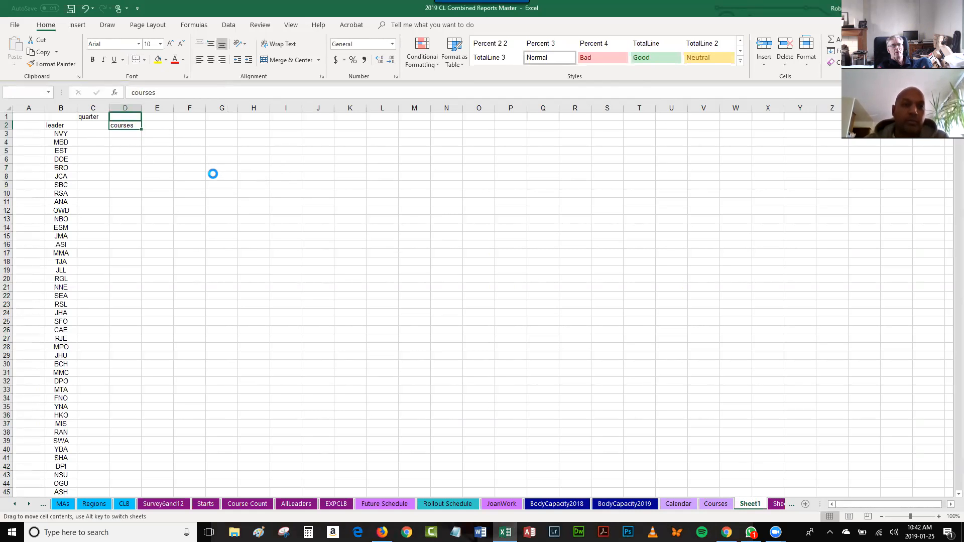
pyautogui.click(98, 127)
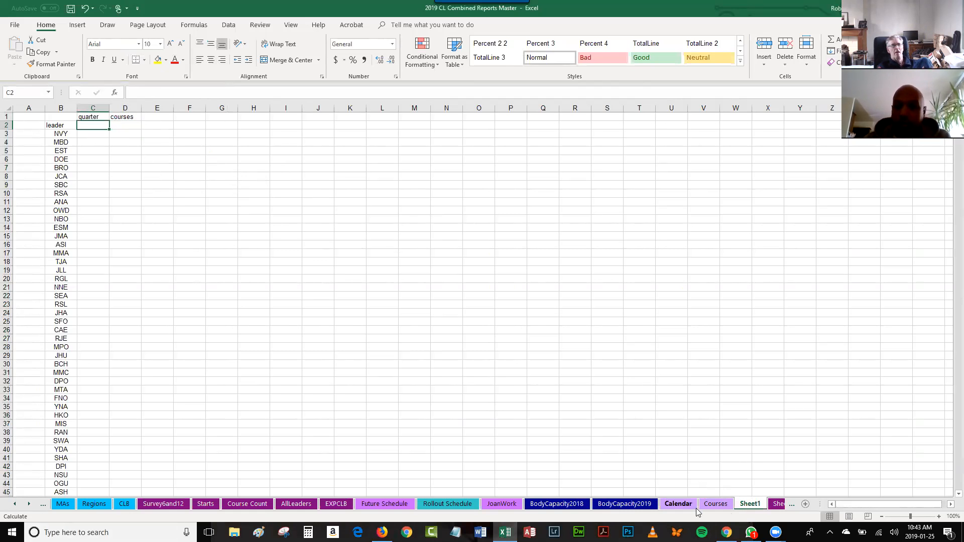
# Examine the Course column's CAP and CPC entries and the nearby Yr-Qtr field on the Courses sheet
pyautogui.click(716, 504)
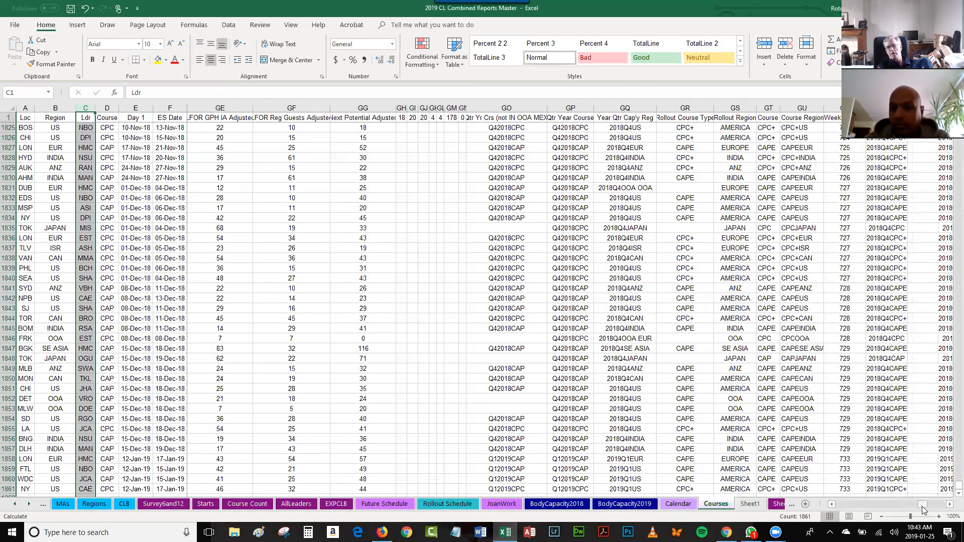
pyautogui.moveTo(931, 506); pyautogui.dragTo(818, 494)
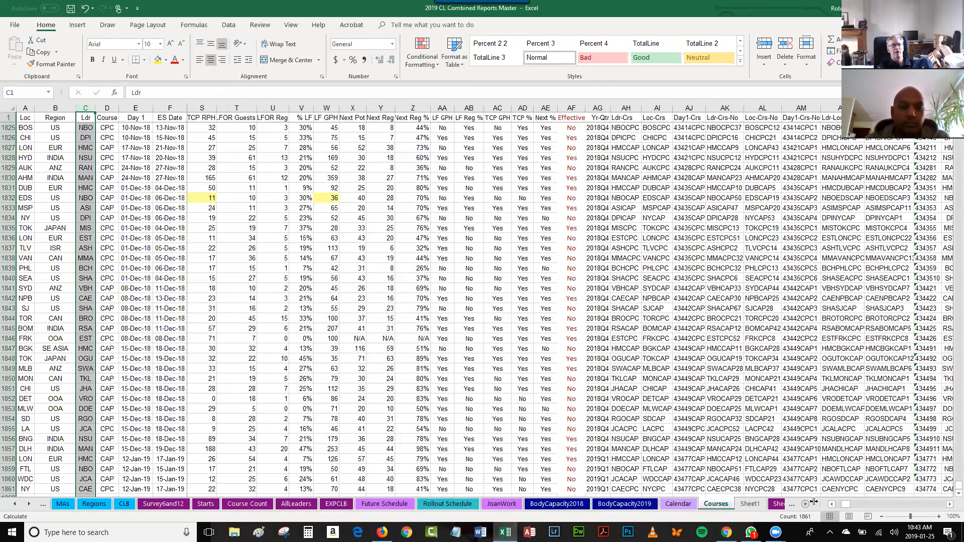
pyautogui.click(104, 127)
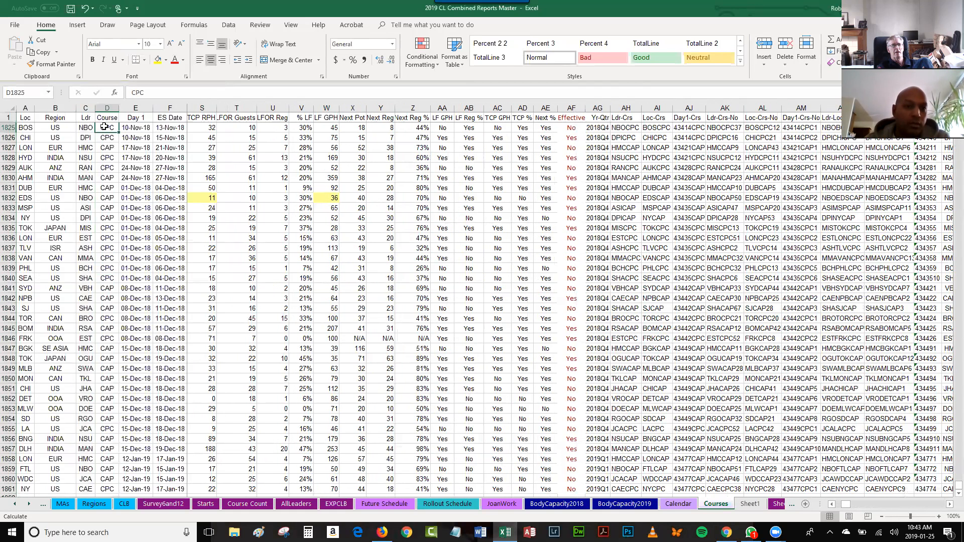
pyautogui.scroll(8, 109, 173)
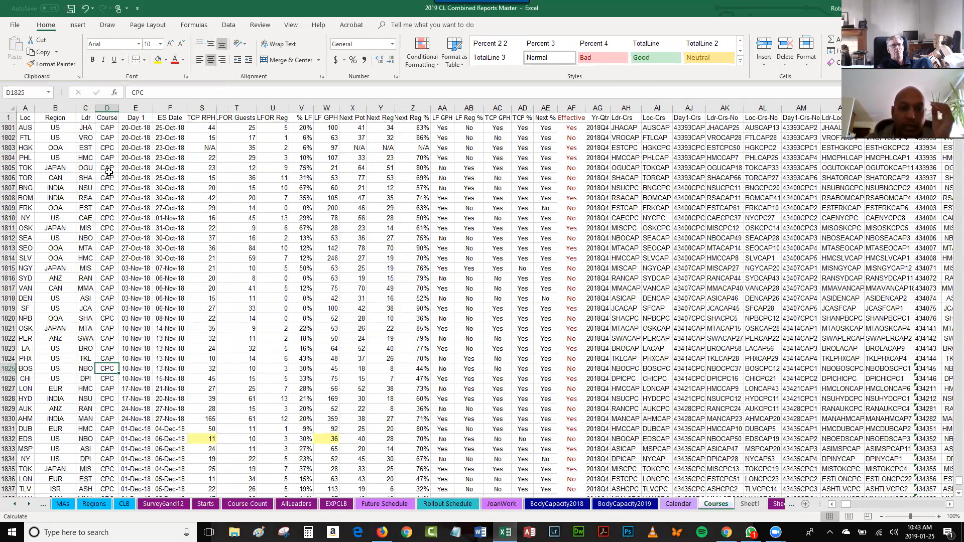
pyautogui.scroll(4, 108, 172)
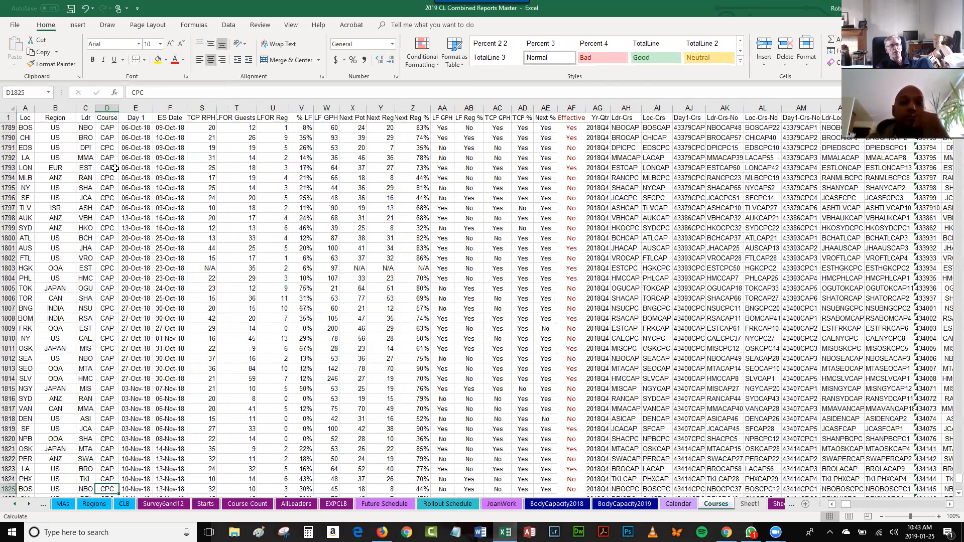
pyautogui.click(107, 129)
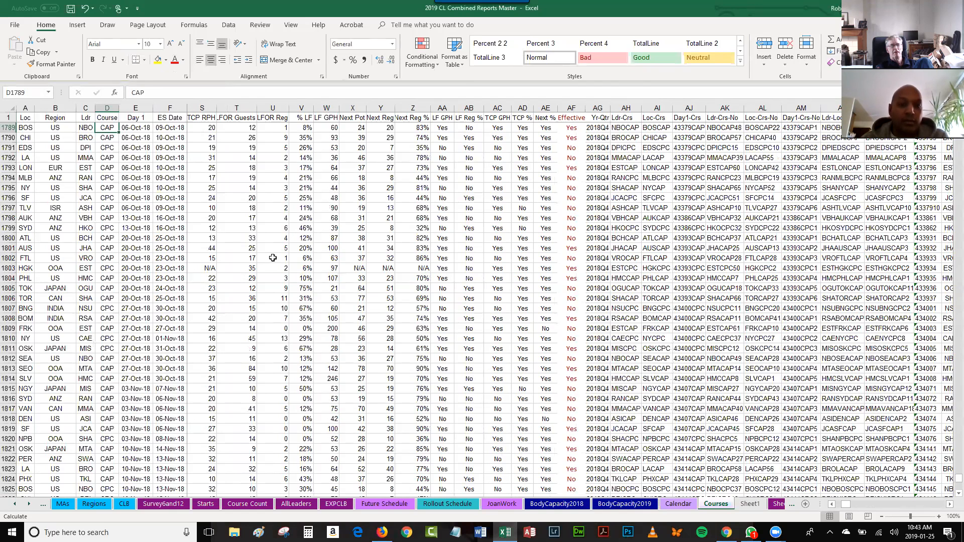
# Insert three blank rows above the headings on Sheet1
pyautogui.click(755, 507)
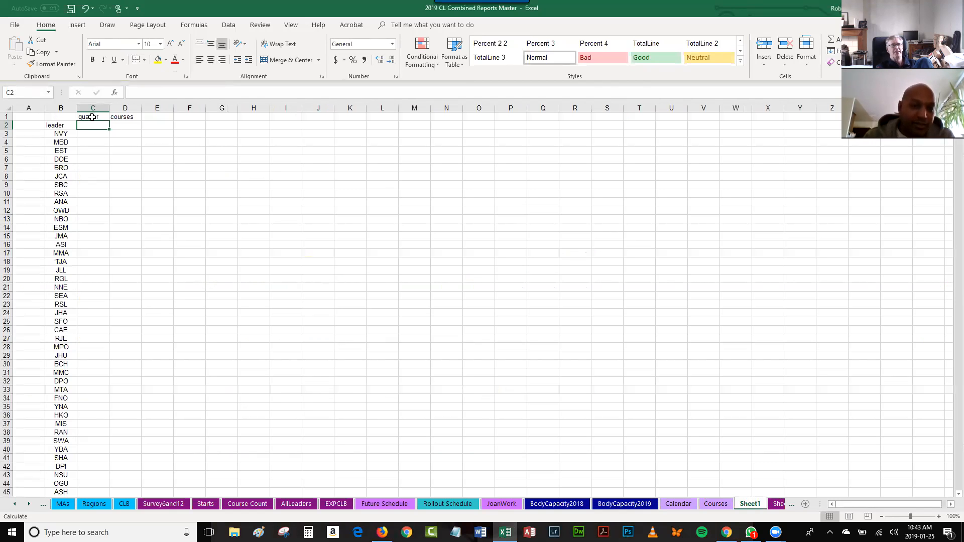
pyautogui.click(6, 117)
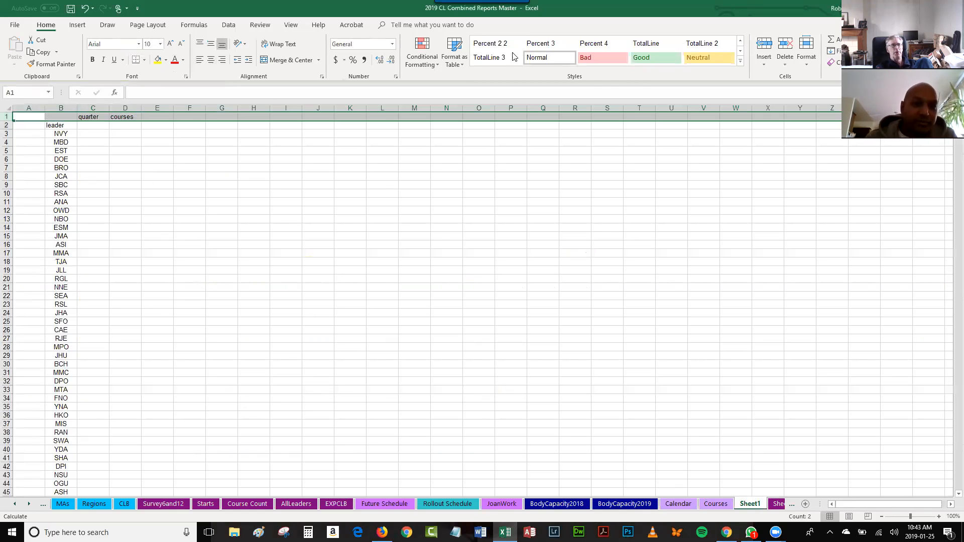
pyautogui.click(767, 48)
pyautogui.press('F4')
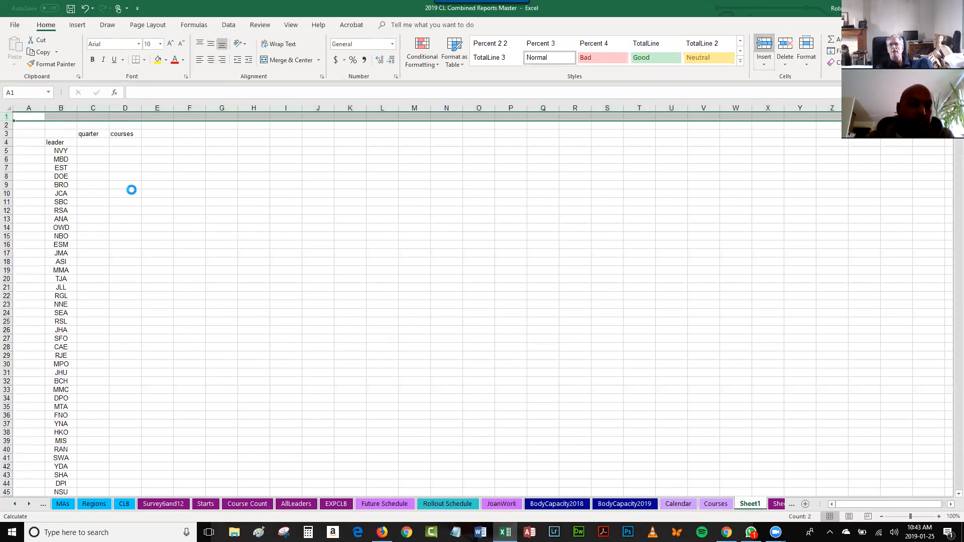
pyautogui.press('F4')
pyautogui.click(93, 159)
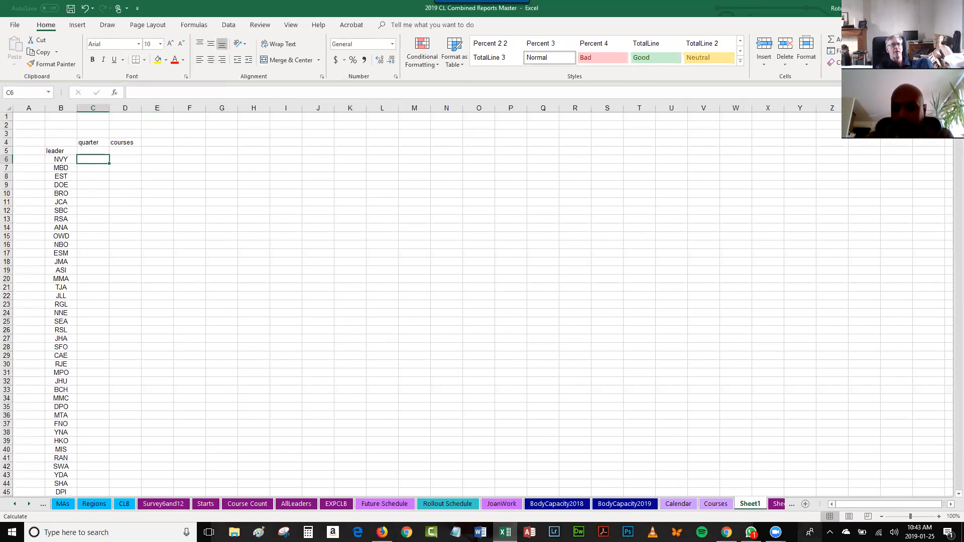
# Check the workbook calculation setting among the formula options and leave the options without changes
pyautogui.click(15, 26)
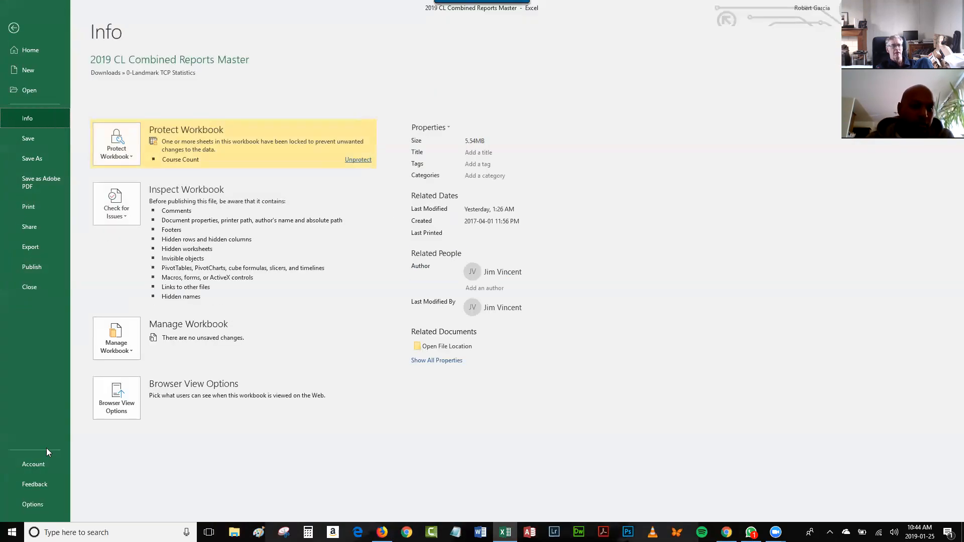
pyautogui.press('Escape')
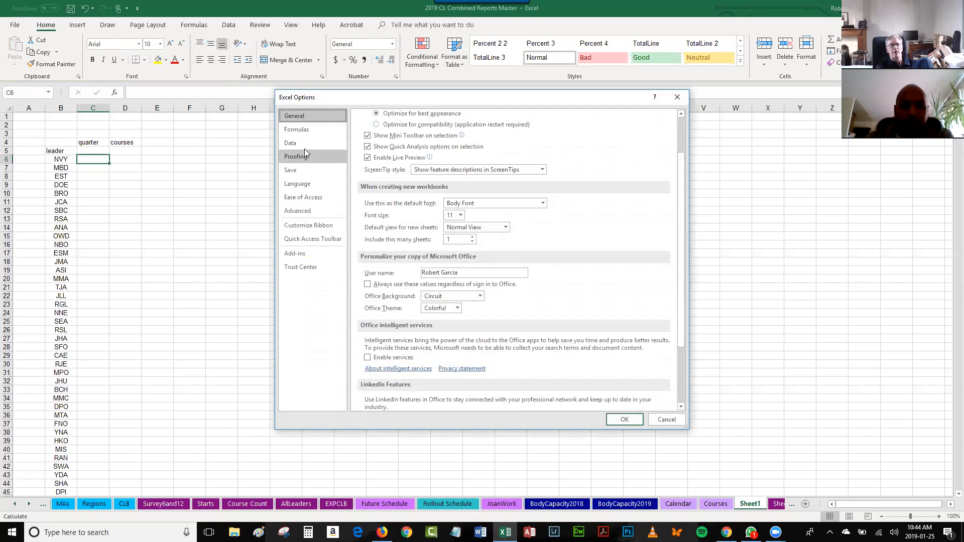
pyautogui.click(307, 129)
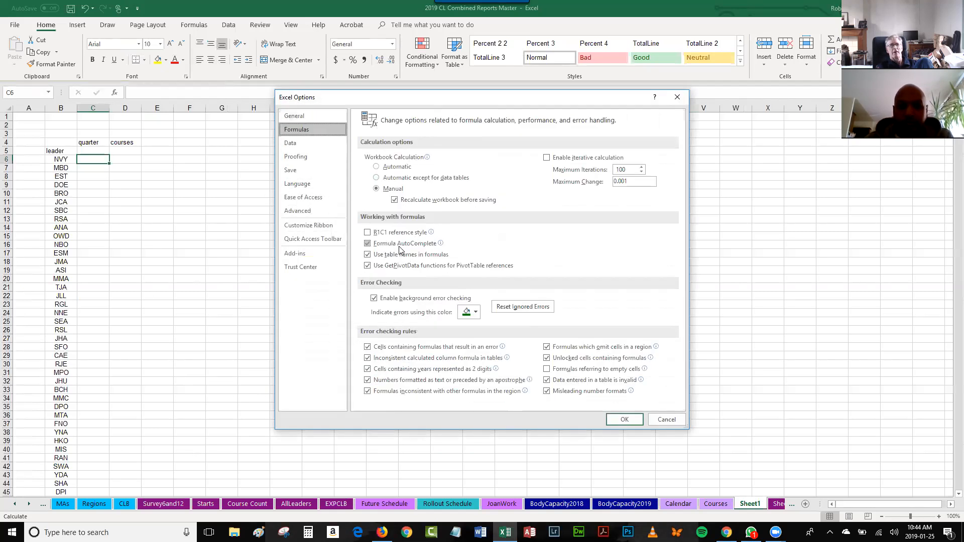
pyautogui.click(670, 420)
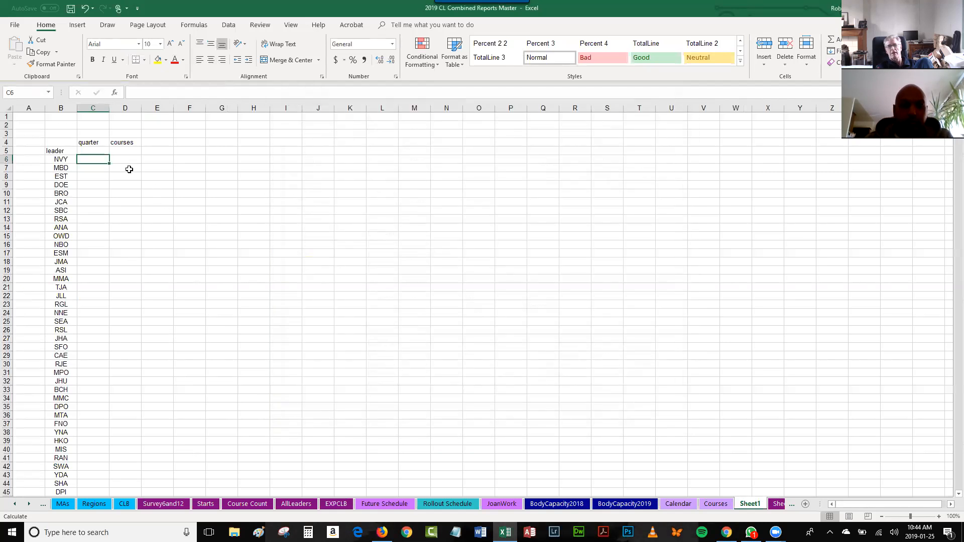
# Review the quarter heading and the full list of leader initials in B6:B56 on Sheet1
pyautogui.click(95, 134)
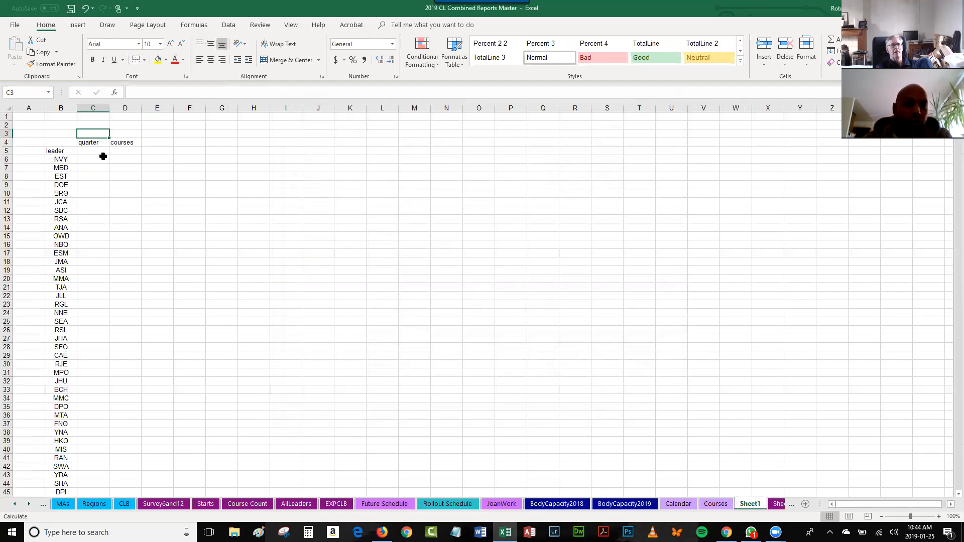
pyautogui.click(89, 142)
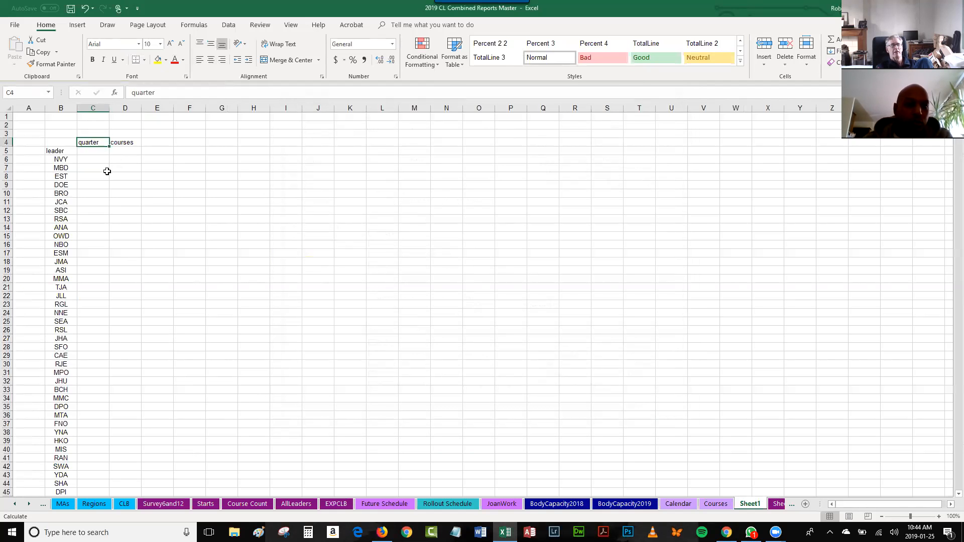
pyautogui.scroll(-8, 55, 259)
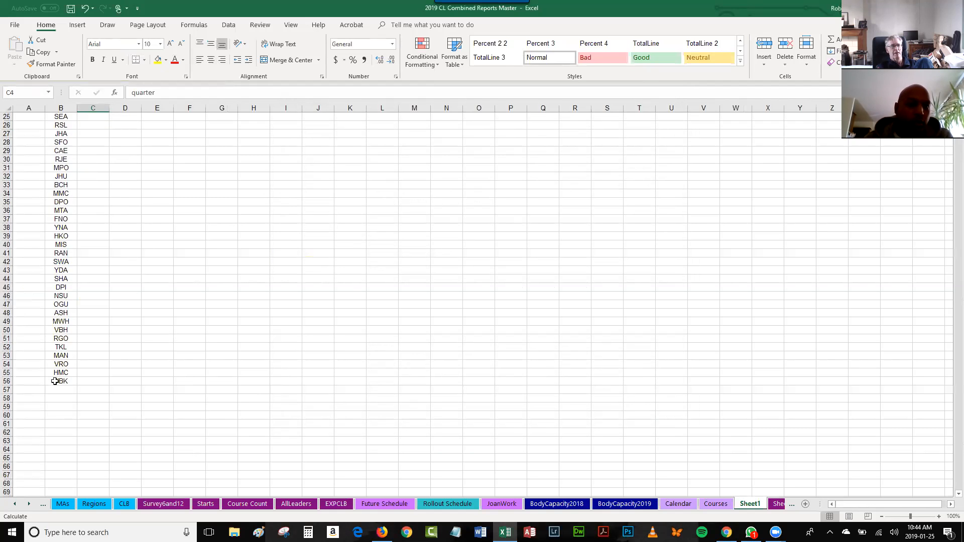
pyautogui.moveTo(54, 382); pyautogui.dragTo(55, 143)
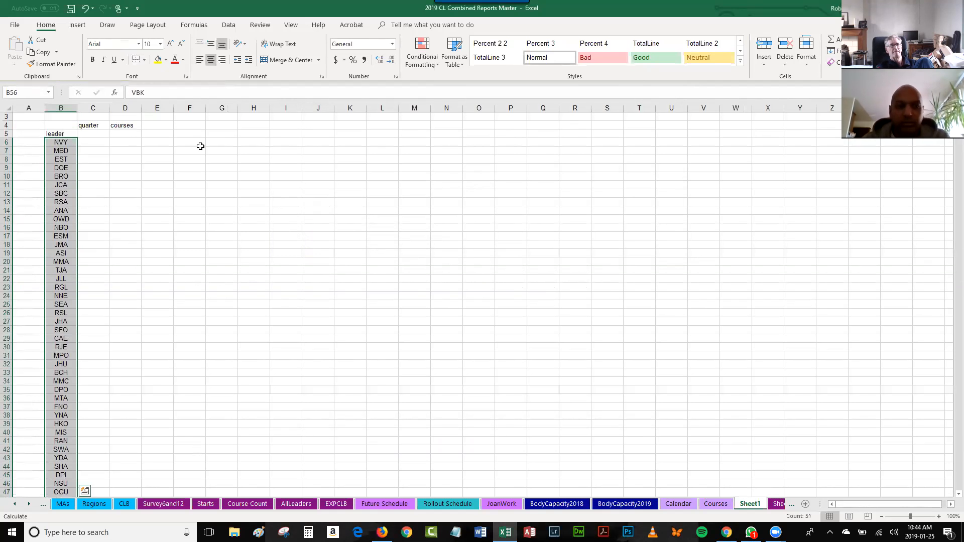
pyautogui.click(190, 150)
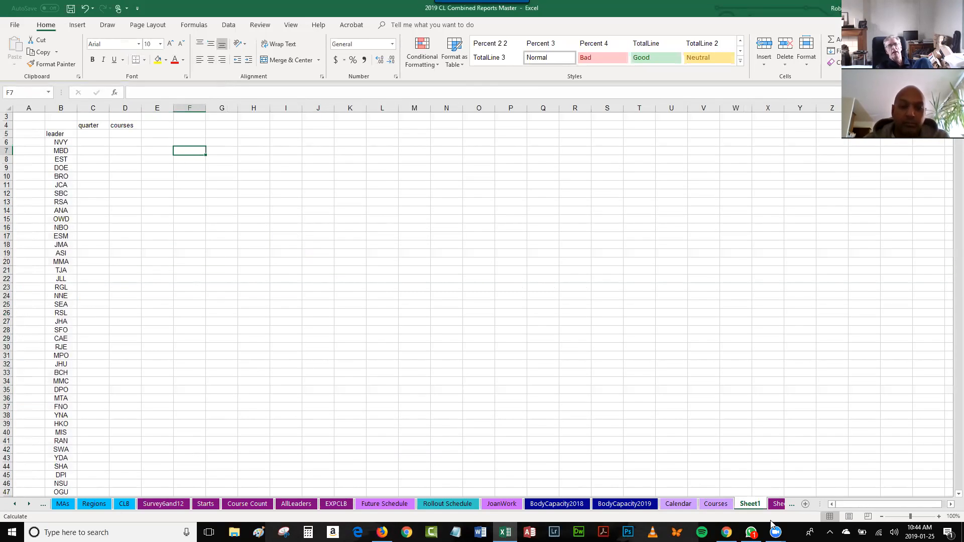
# Examine the course leader list with its initials, coach and region columns on the CLB sheet
pyautogui.click(716, 505)
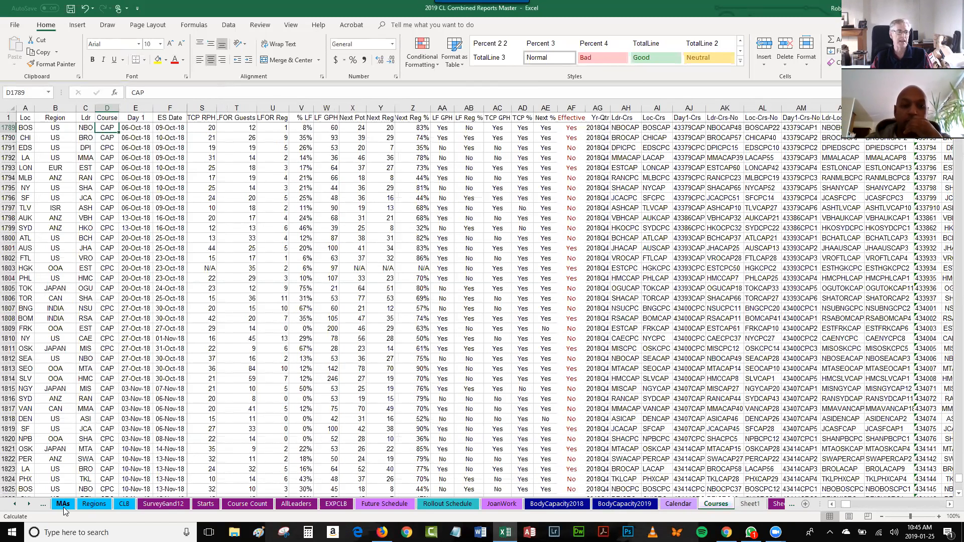
pyautogui.click(126, 505)
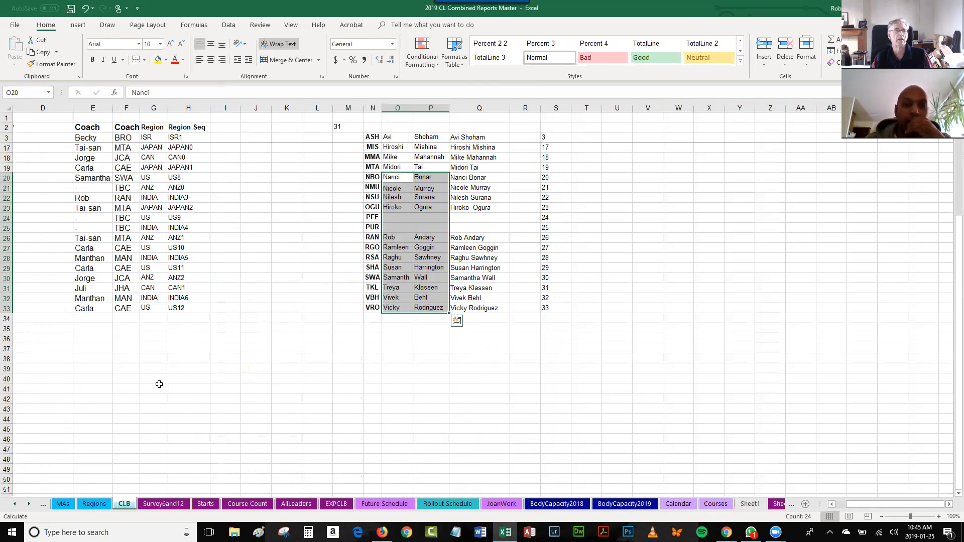
pyautogui.click(245, 380)
pyautogui.scroll(1, 167, 341)
pyautogui.scroll(4, 167, 341)
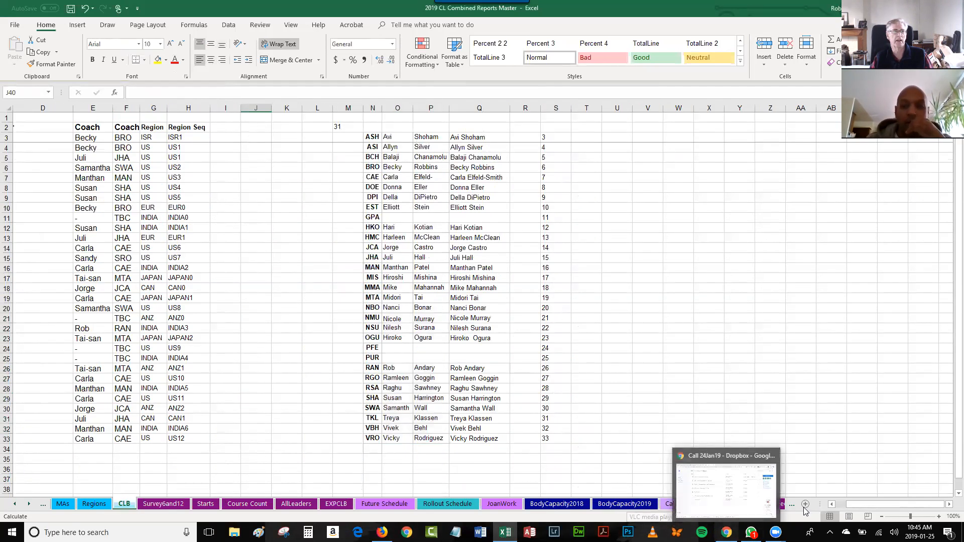
pyautogui.moveTo(855, 505); pyautogui.dragTo(835, 505)
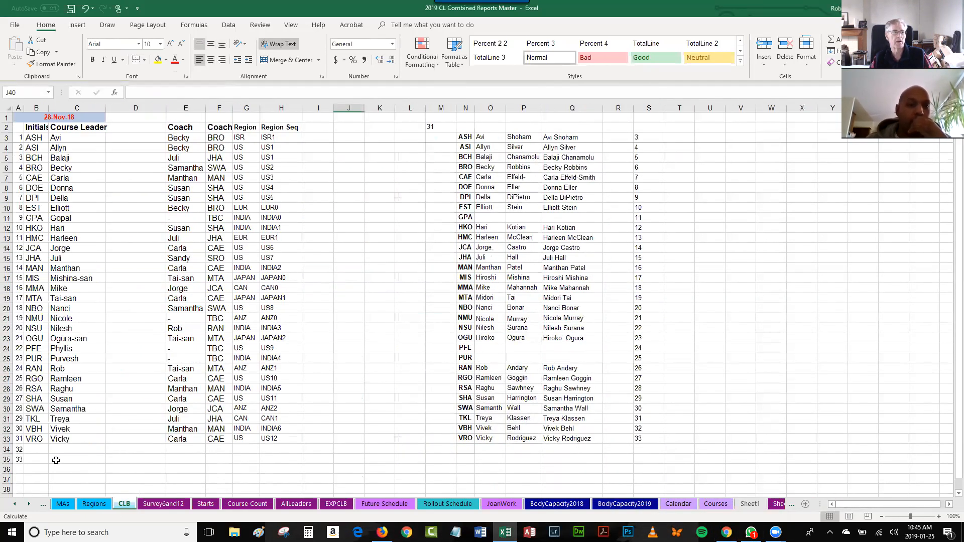
pyautogui.scroll(-1, 60, 460)
pyautogui.scroll(1, 58, 459)
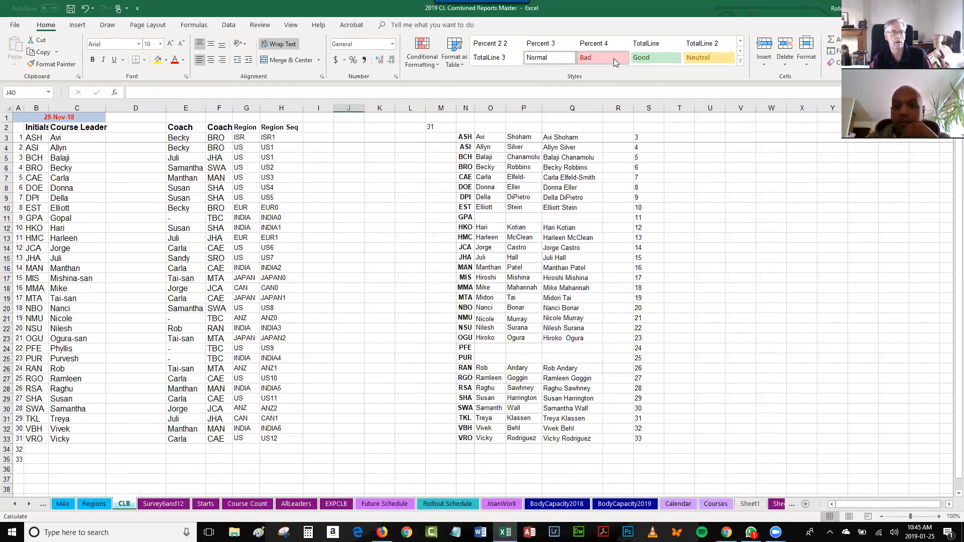
# Inspect the MATCH formulas beside the leader names in column S of the CLB sheet, leaving them unchanged
pyautogui.moveTo(647, 147); pyautogui.dragTo(647, 439)
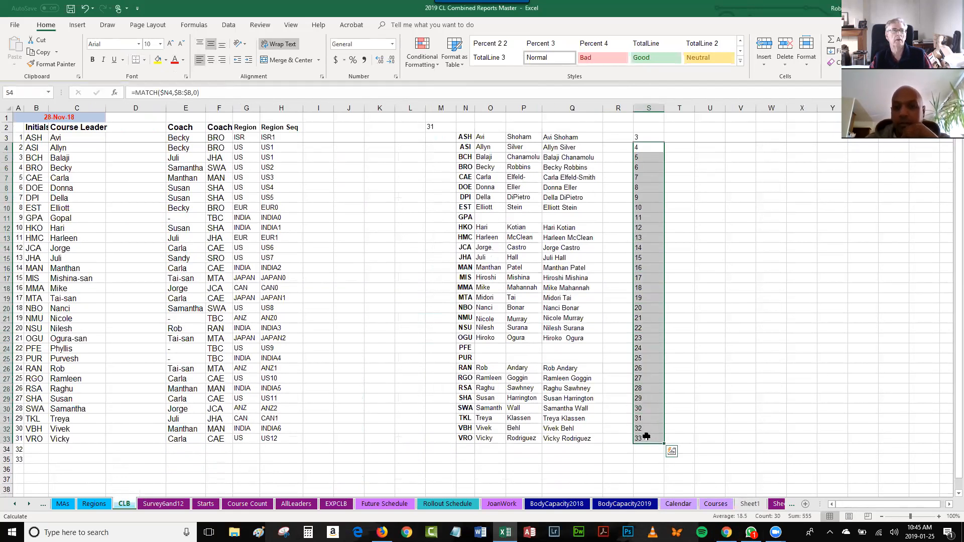
pyautogui.click(640, 157)
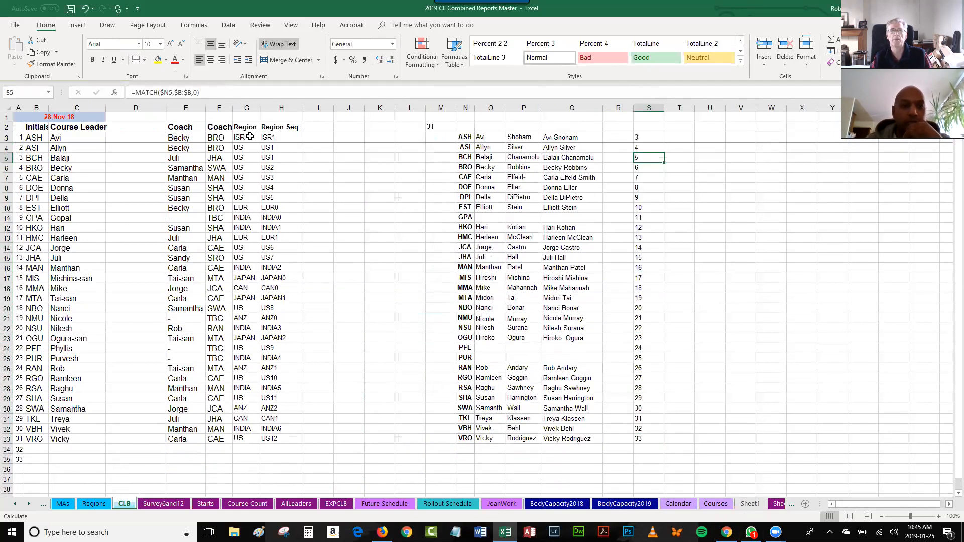
pyautogui.click(204, 93)
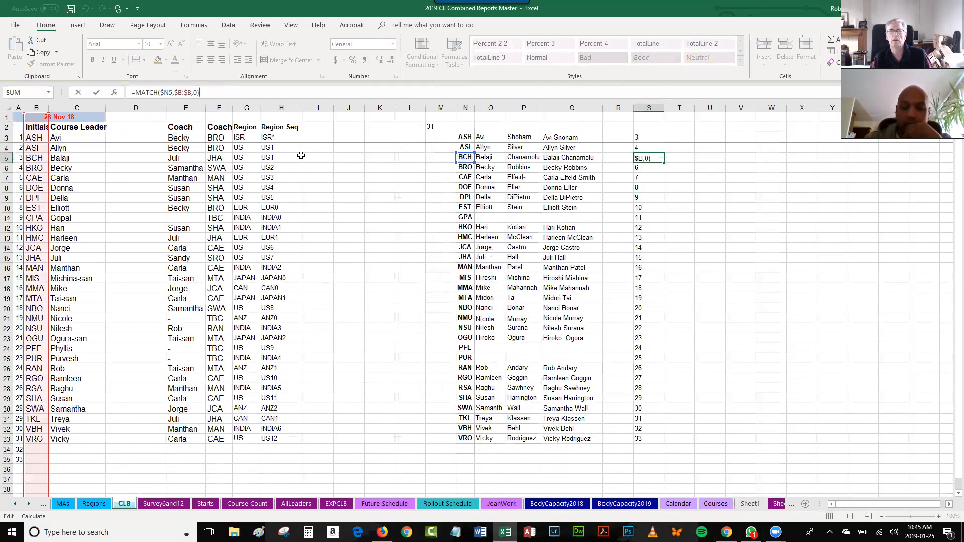
pyautogui.press('Return')
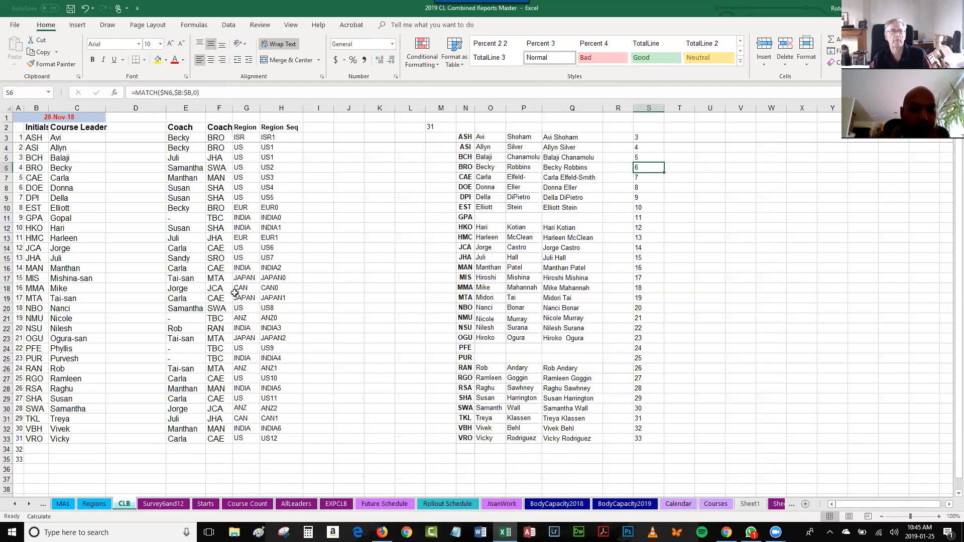
pyautogui.click(252, 318)
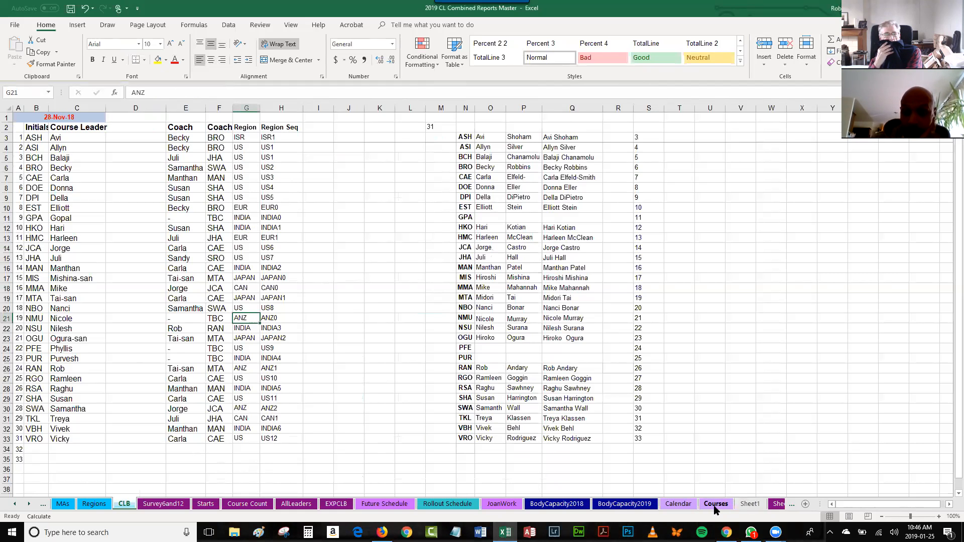
# Insert two blank columns between the leader and quarter columns on Sheet1
pyautogui.click(750, 504)
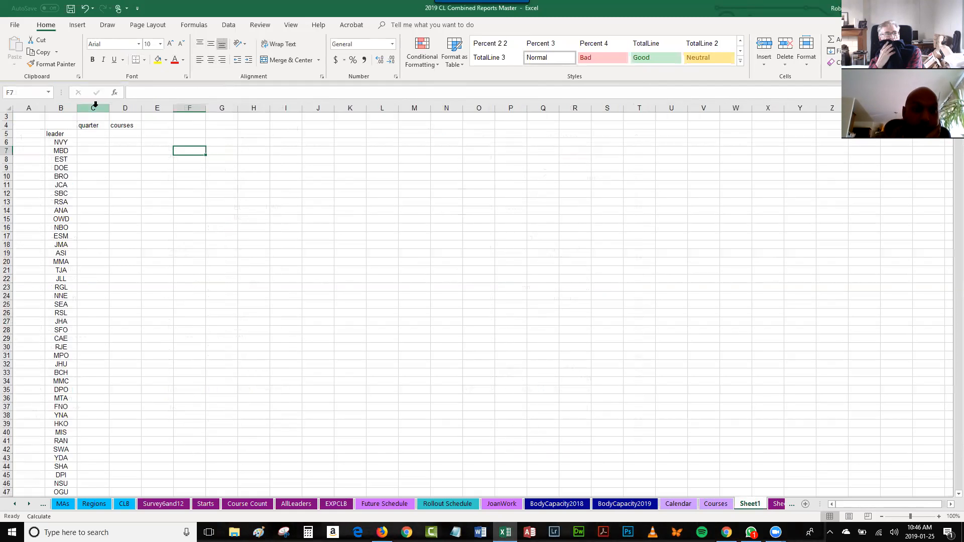
pyautogui.click(95, 108)
pyautogui.click(762, 46)
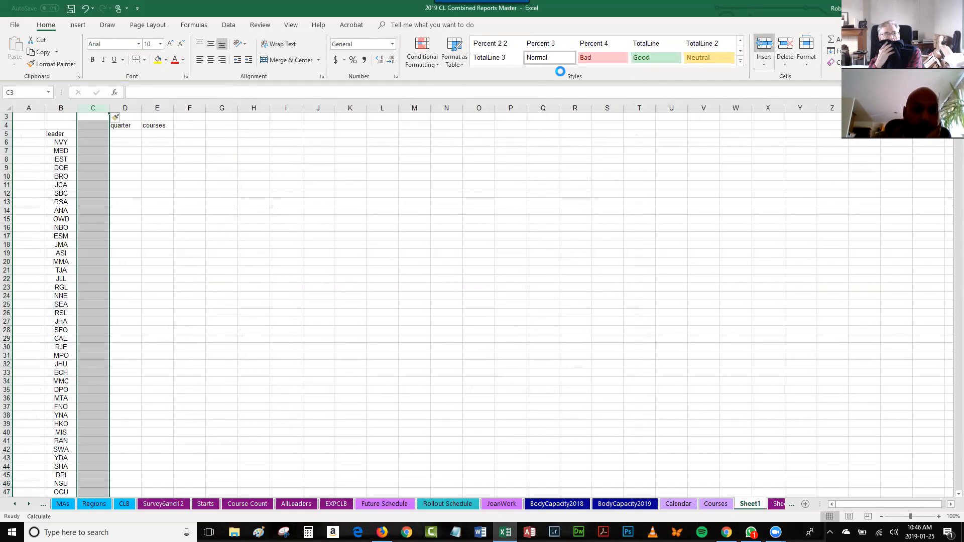
# Enter the headings Ldr Status in C5 and Year in D5 on Sheet1
pyautogui.click(94, 133)
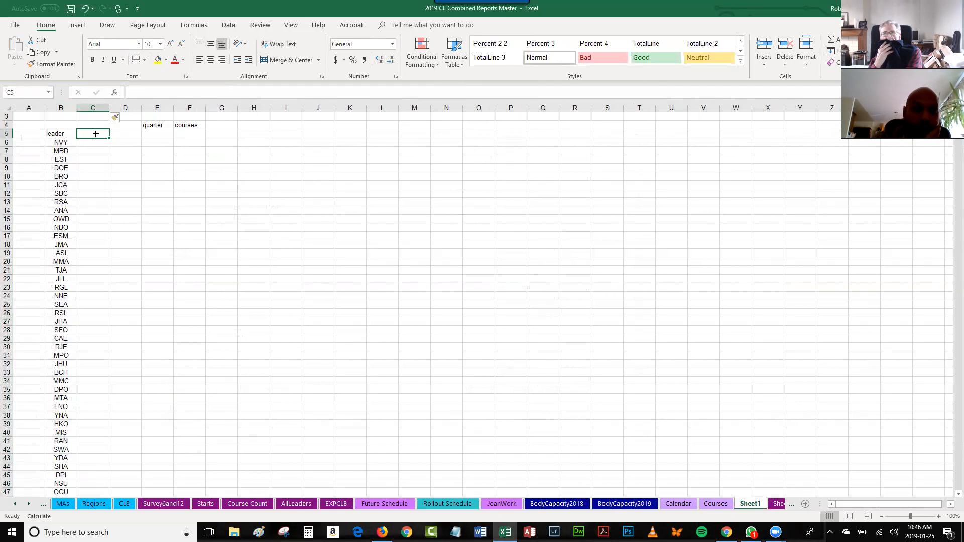
pyautogui.write('L')
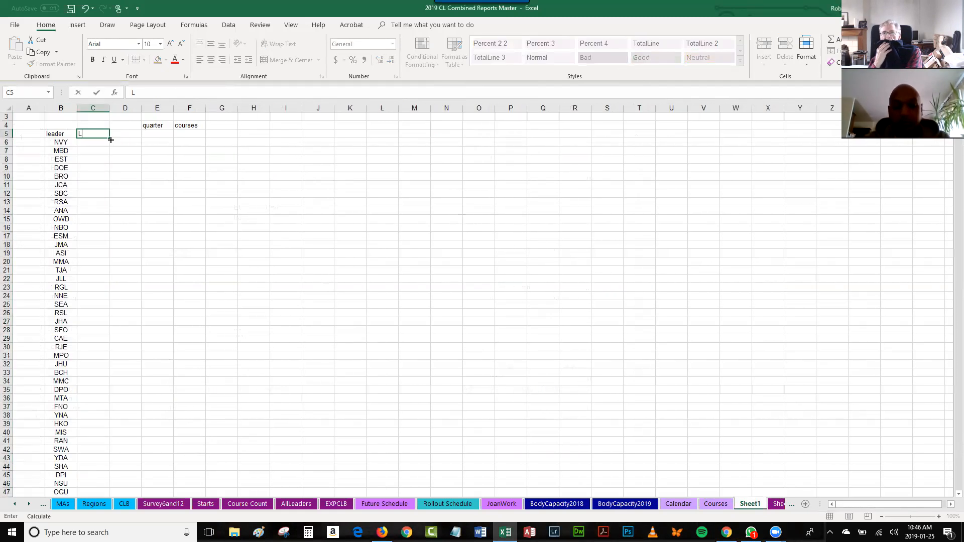
pyautogui.write('dr Status')
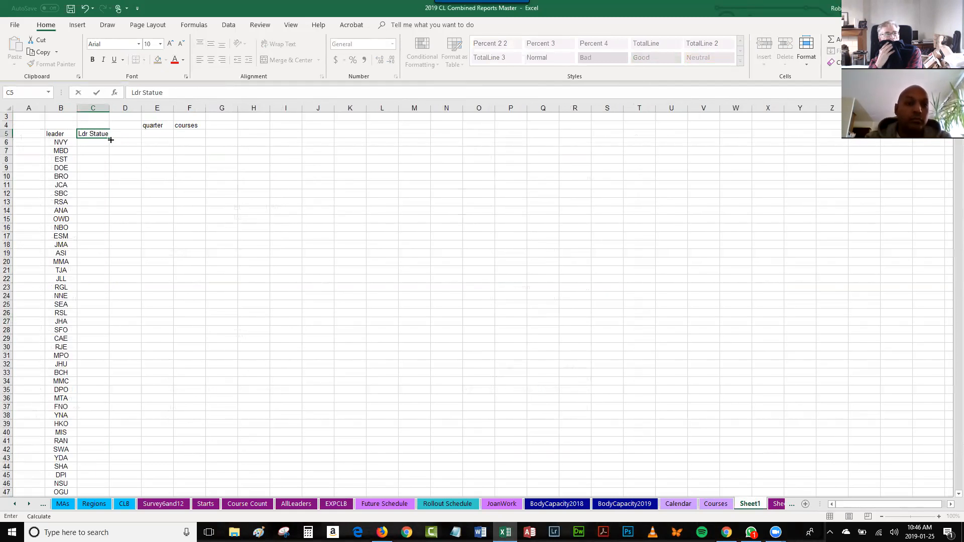
pyautogui.press('Return')
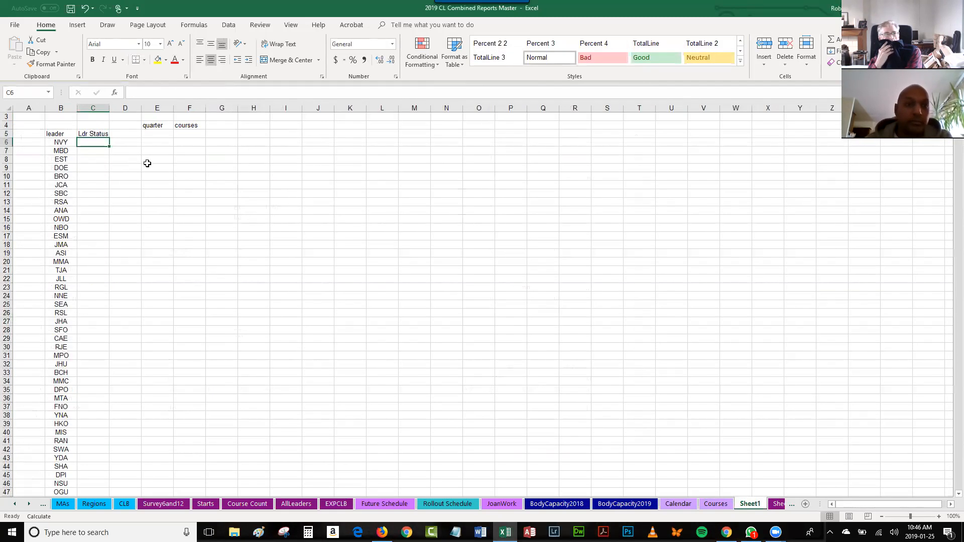
pyautogui.click(131, 133)
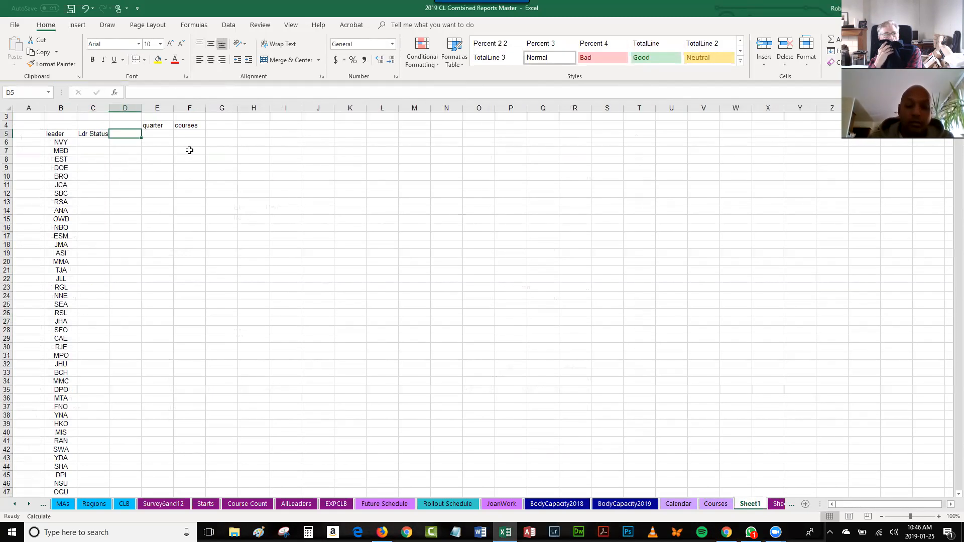
pyautogui.write('Year')
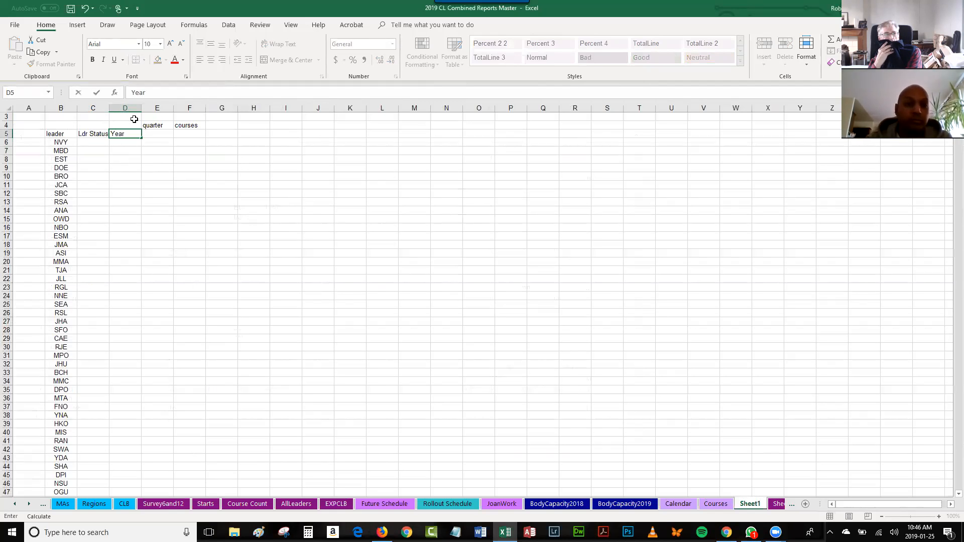
pyautogui.press('Return')
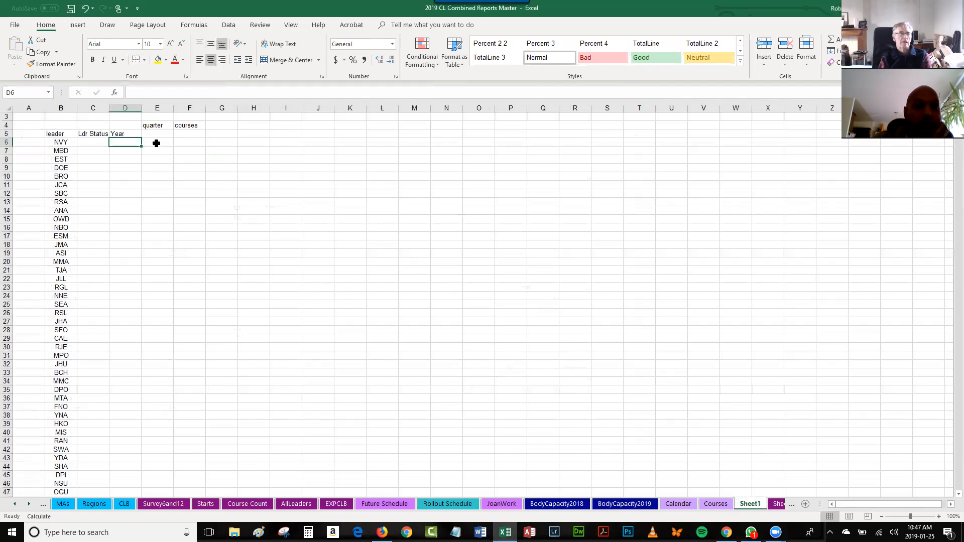
# Compare the year, quarter and courses layout on Sheet1 with the Course and Yr-Qtr columns on the Courses sheet
pyautogui.click(154, 126)
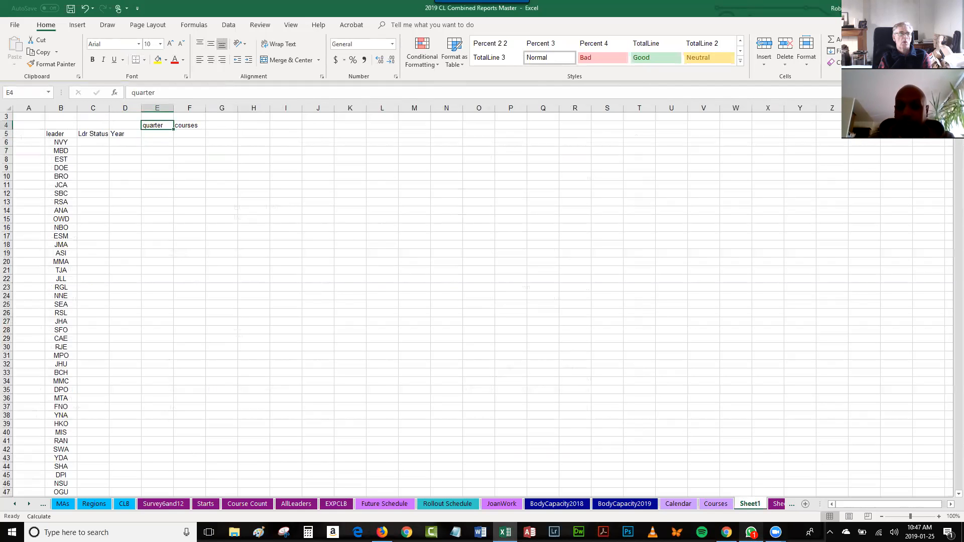
pyautogui.moveTo(751, 533)
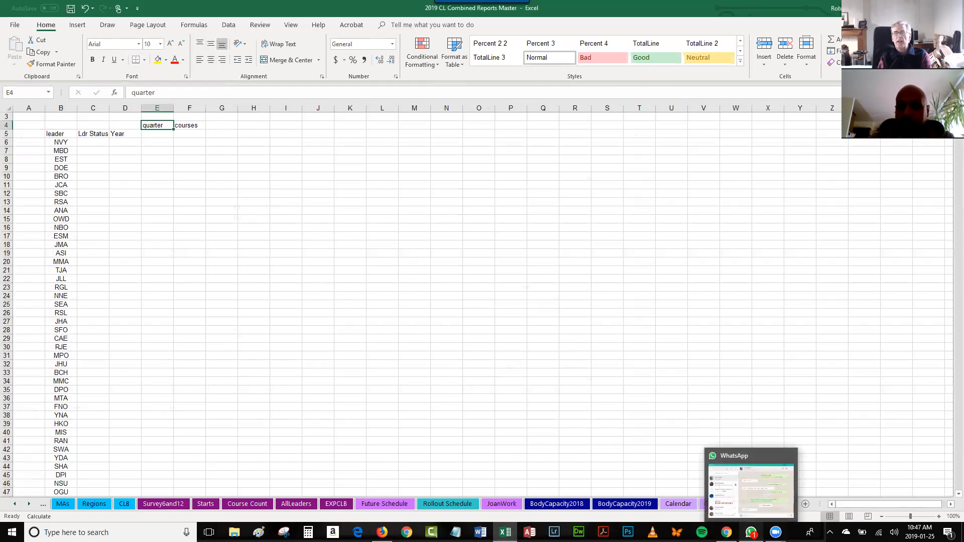
pyautogui.click(159, 134)
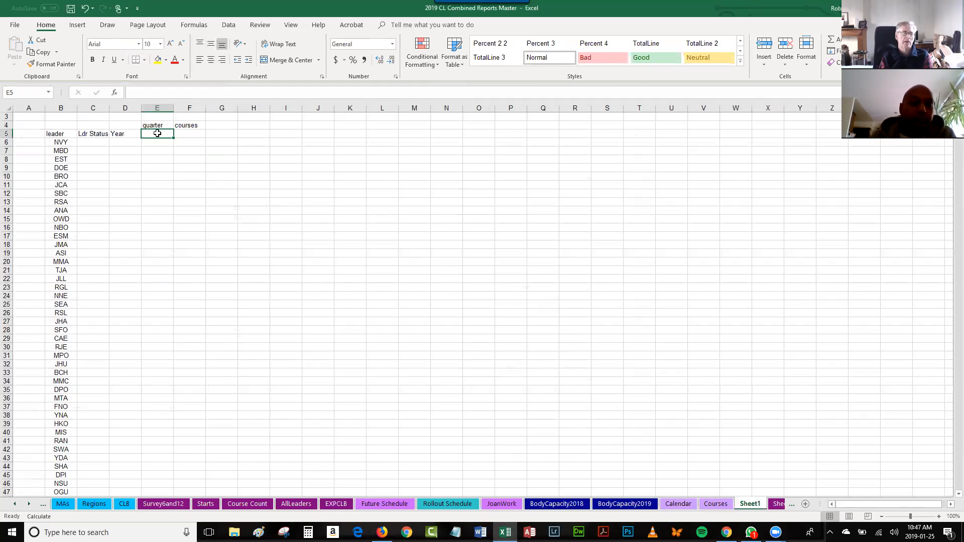
pyautogui.click(125, 142)
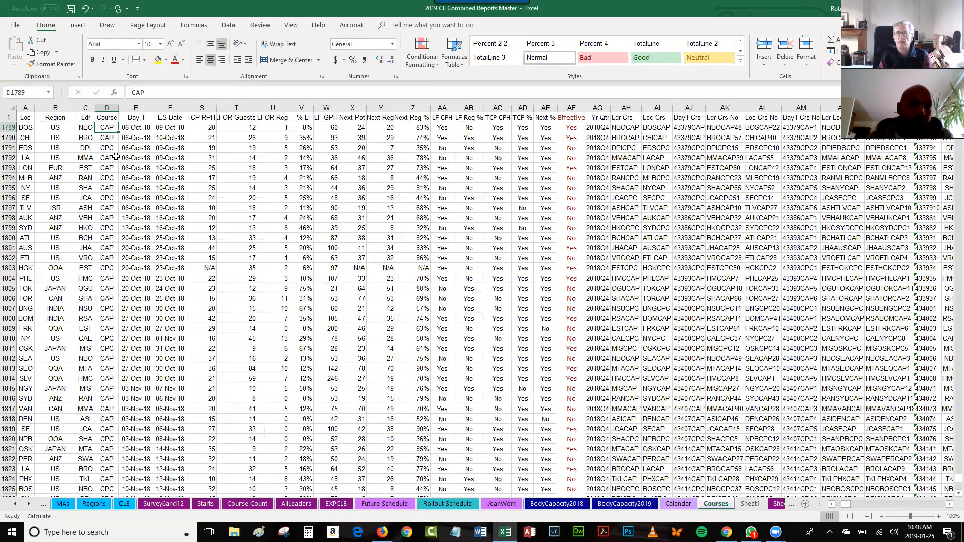
pyautogui.click(751, 503)
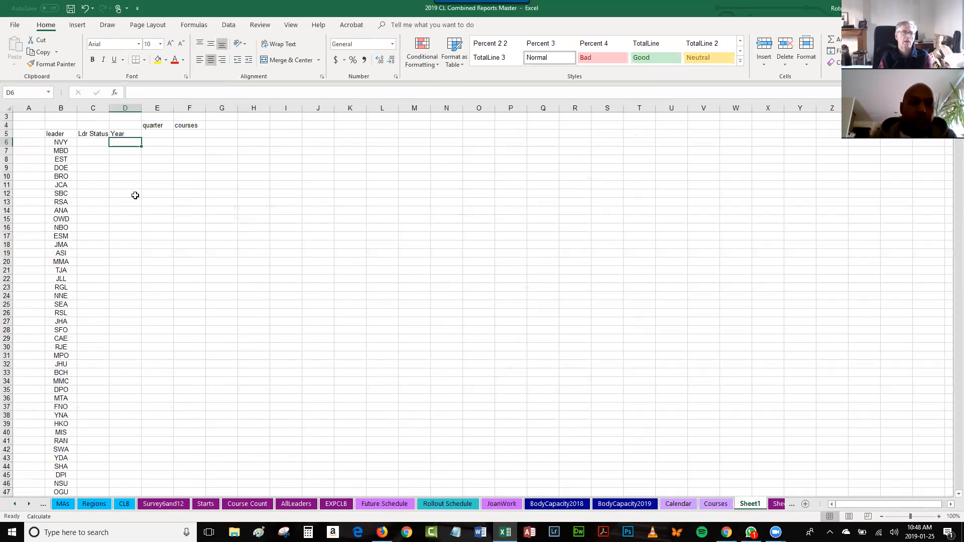
pyautogui.click(194, 142)
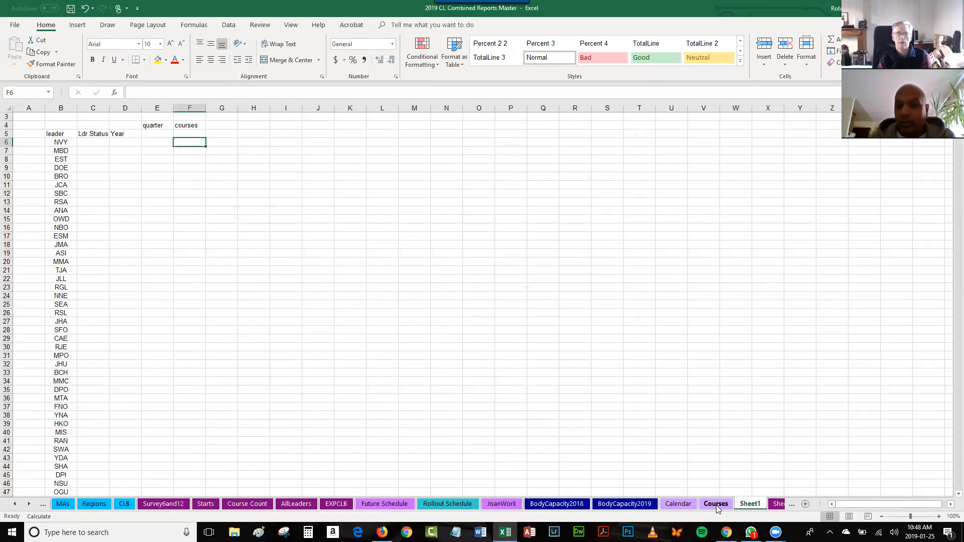
pyautogui.hotkey('ctrl', 'pageup')
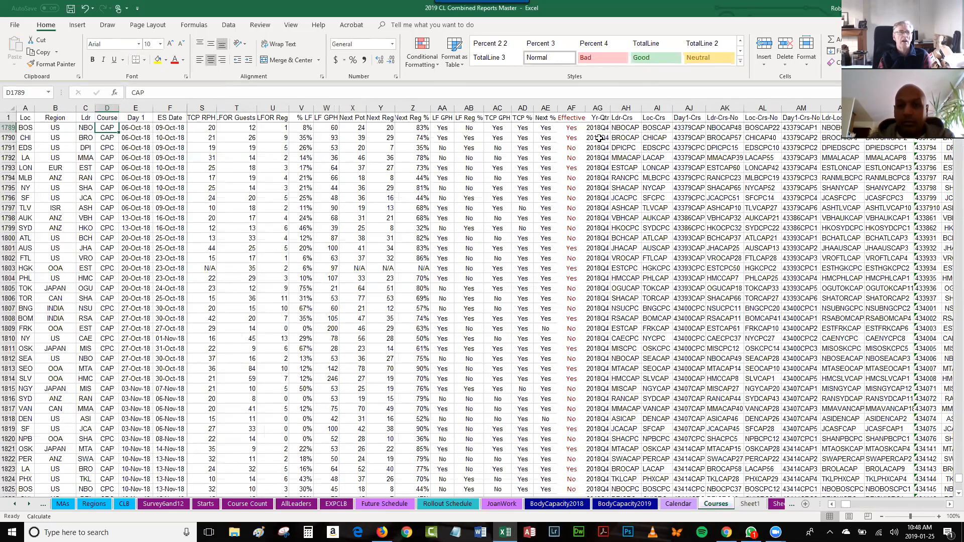
pyautogui.click(750, 505)
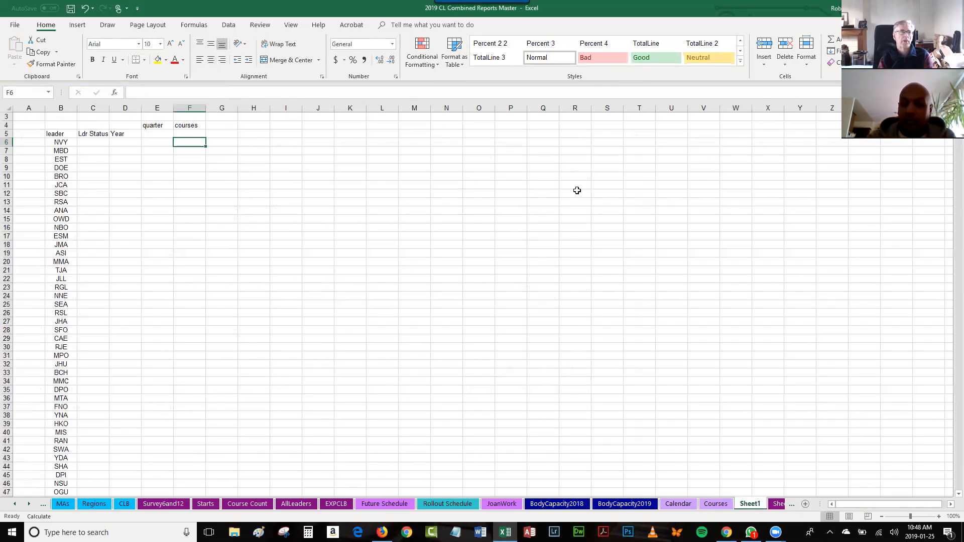
# Review the Courses sheet and the Calendar sheet's 2019 and 2018 course dates and leaders, returning to Sheet1
pyautogui.click(715, 505)
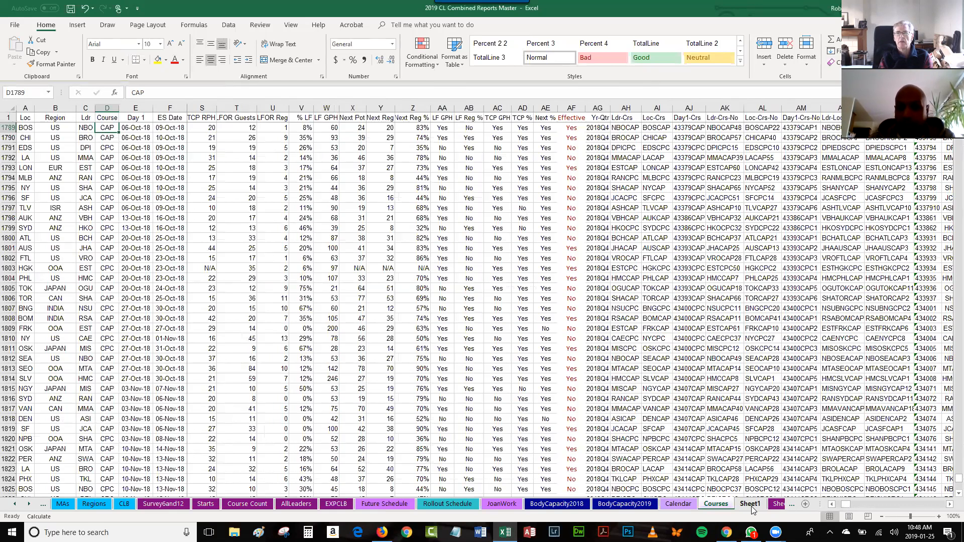
pyautogui.click(681, 506)
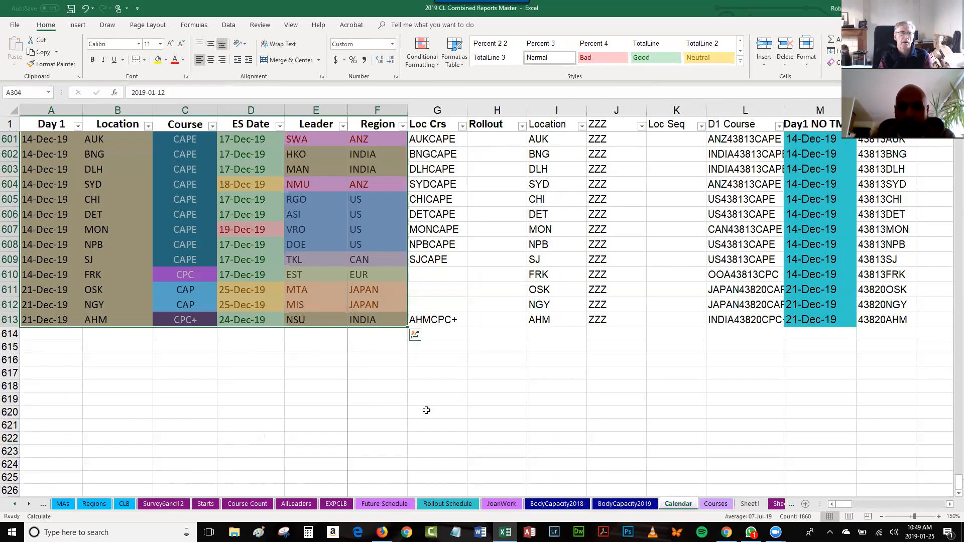
pyautogui.scroll(7, 186, 385)
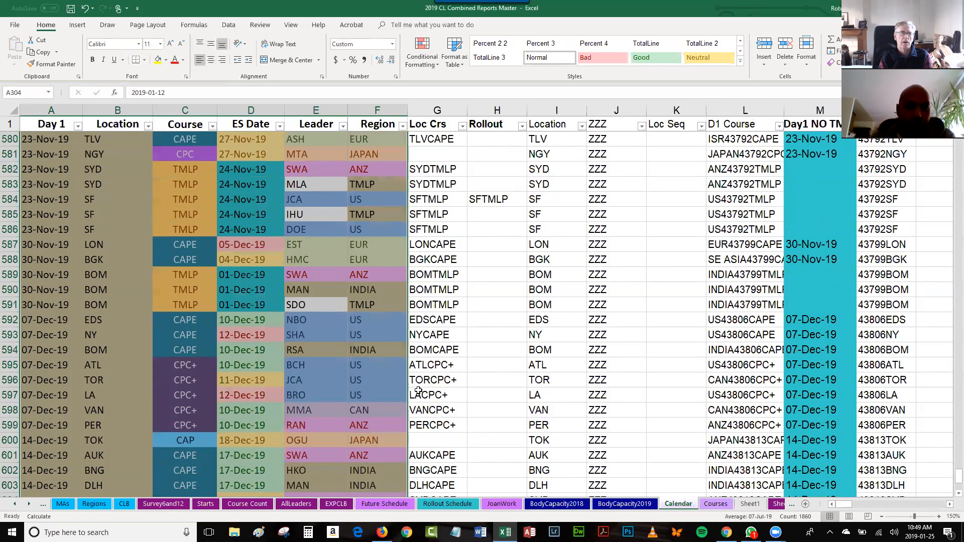
pyautogui.scroll(20, 412, 386)
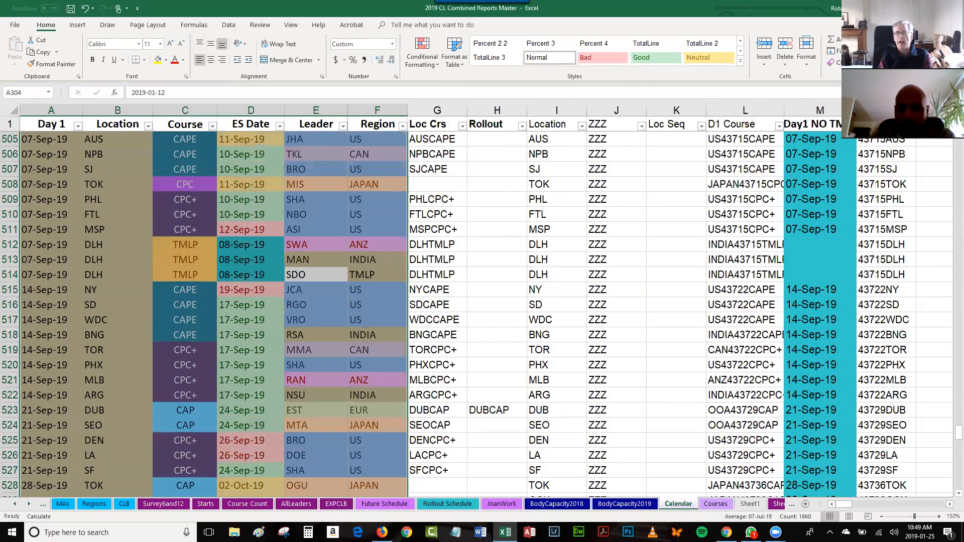
pyautogui.scroll(7, 412, 386)
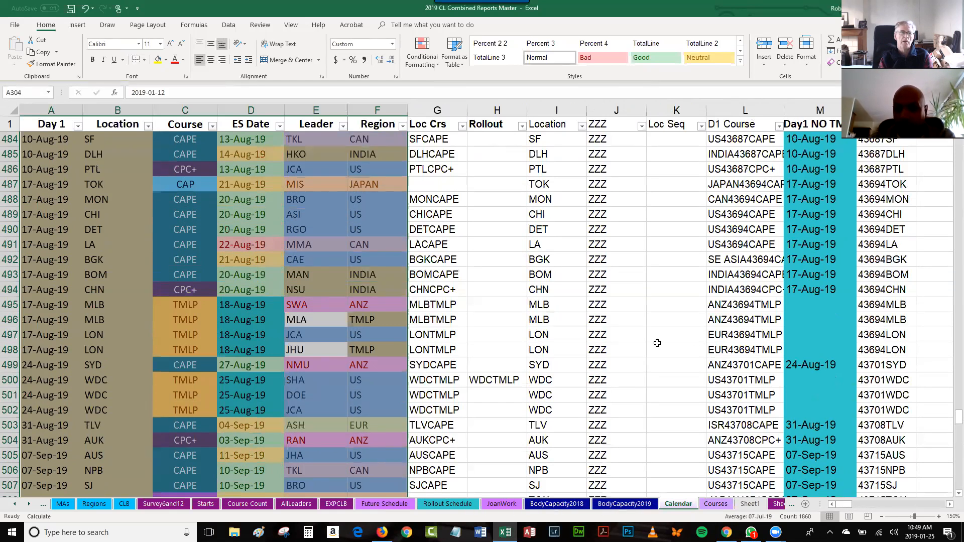
pyautogui.scroll(9, 660, 343)
pyautogui.scroll(20, 660, 342)
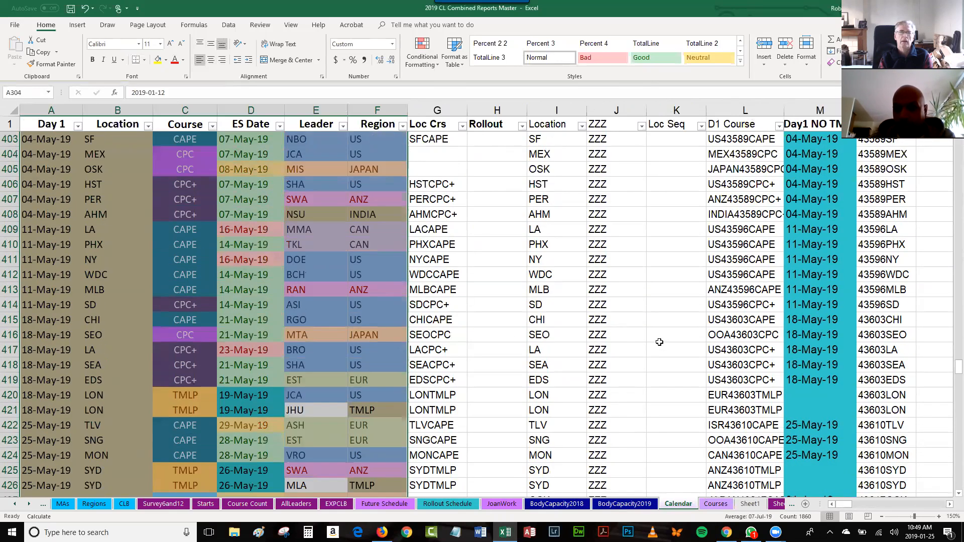
pyautogui.scroll(7, 660, 343)
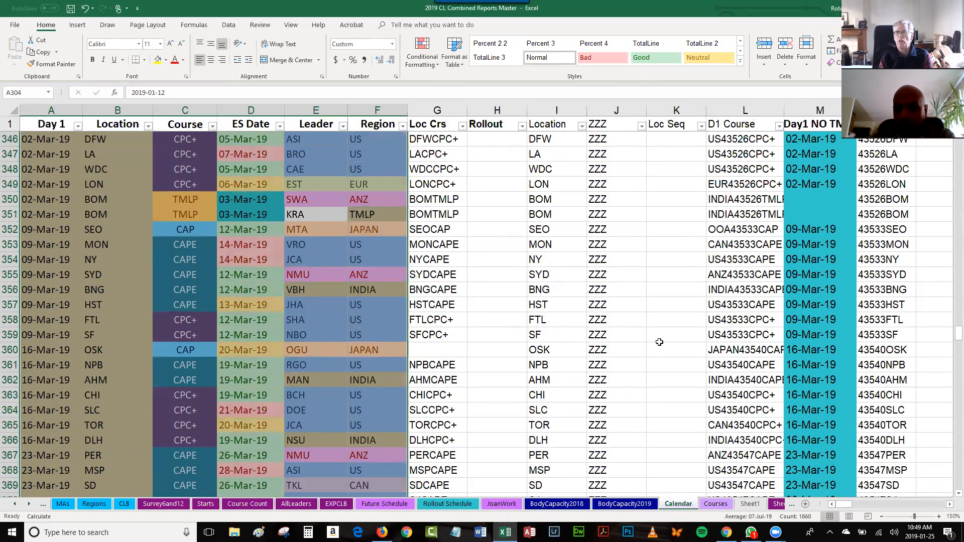
pyautogui.scroll(14, 660, 342)
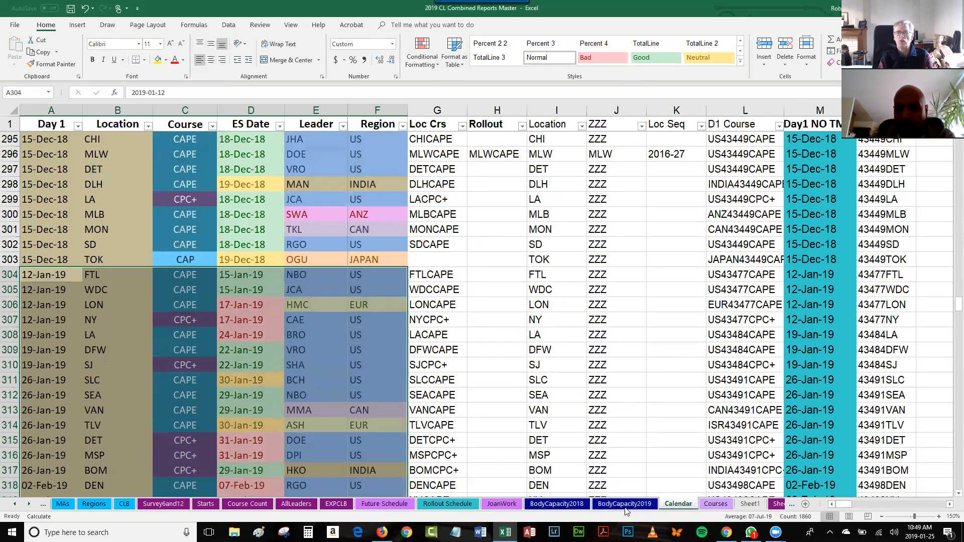
pyautogui.moveTo(959, 302); pyautogui.dragTo(959, 293)
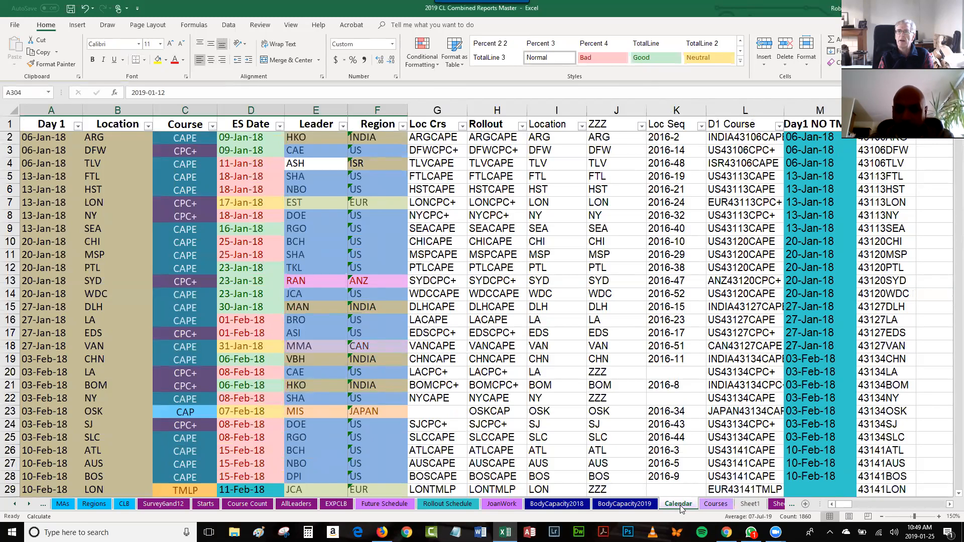
pyautogui.click(751, 504)
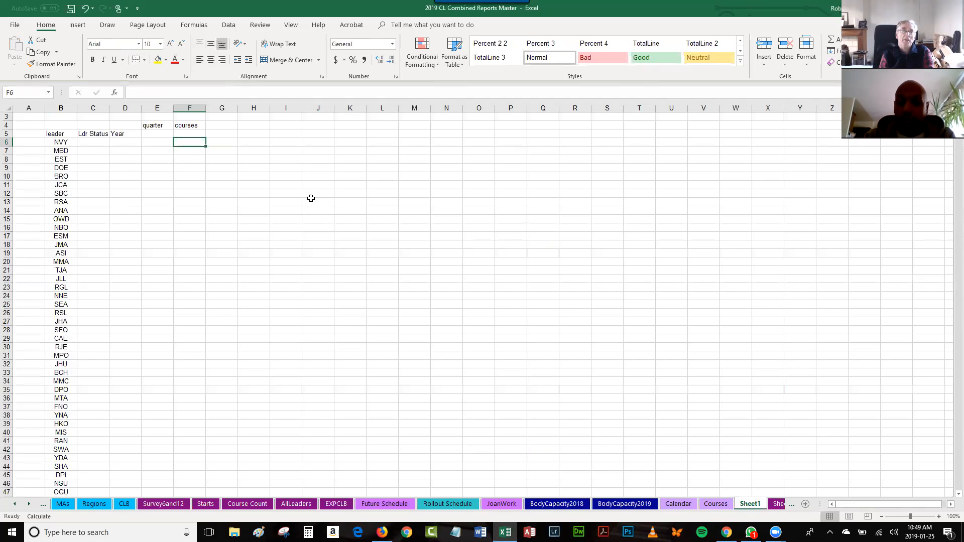
# Start a COUNTIF formula in F6 on Sheet1 with its range pointing to the Courses sheet
pyautogui.write('=c')
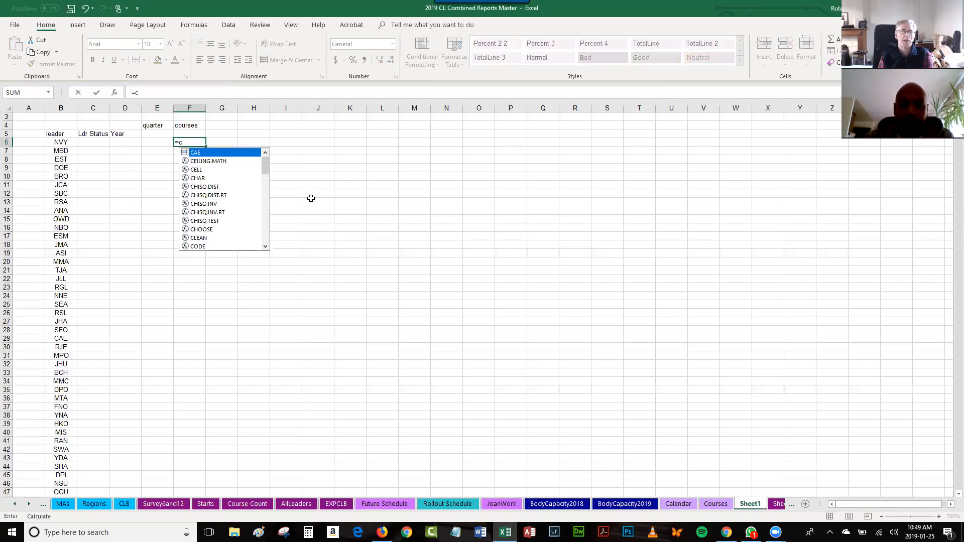
pyautogui.write('ountif')
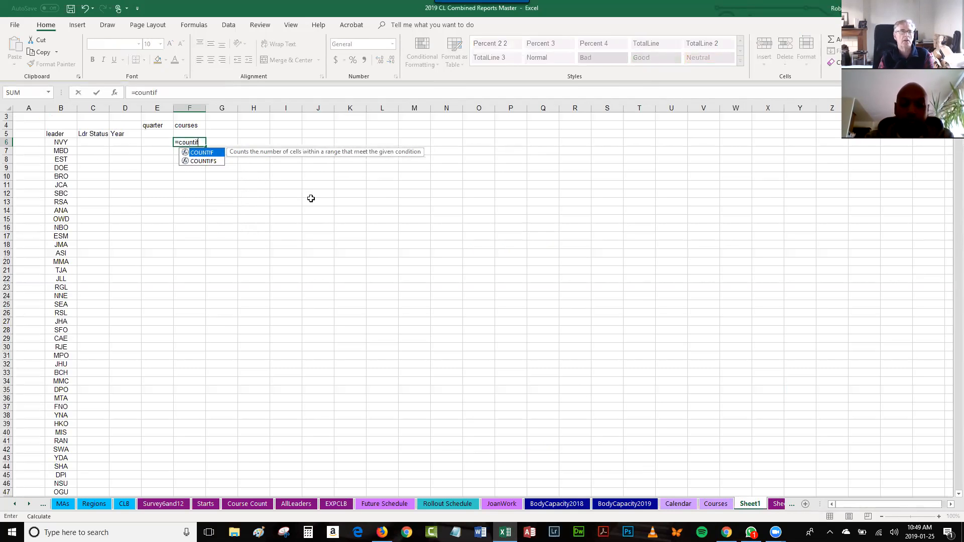
pyautogui.write('(')
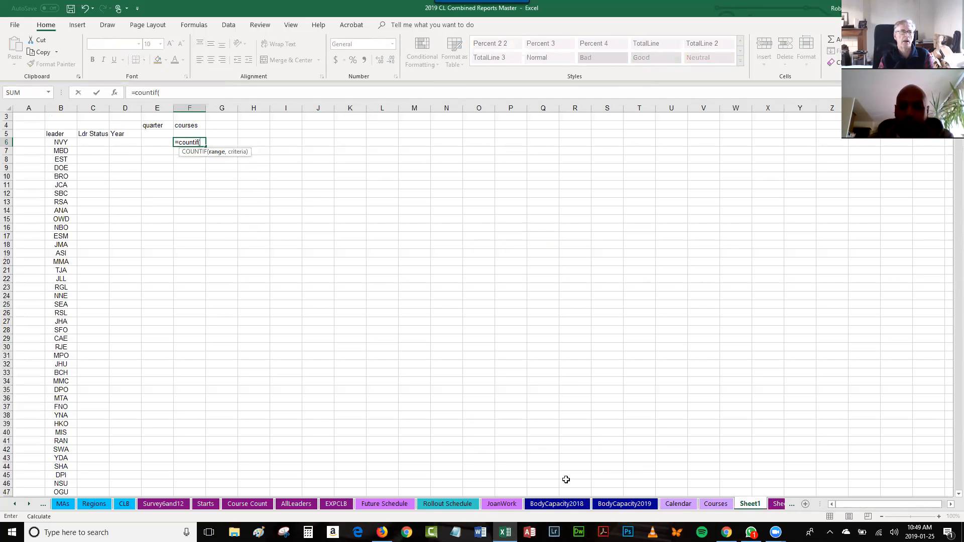
pyautogui.click(716, 505)
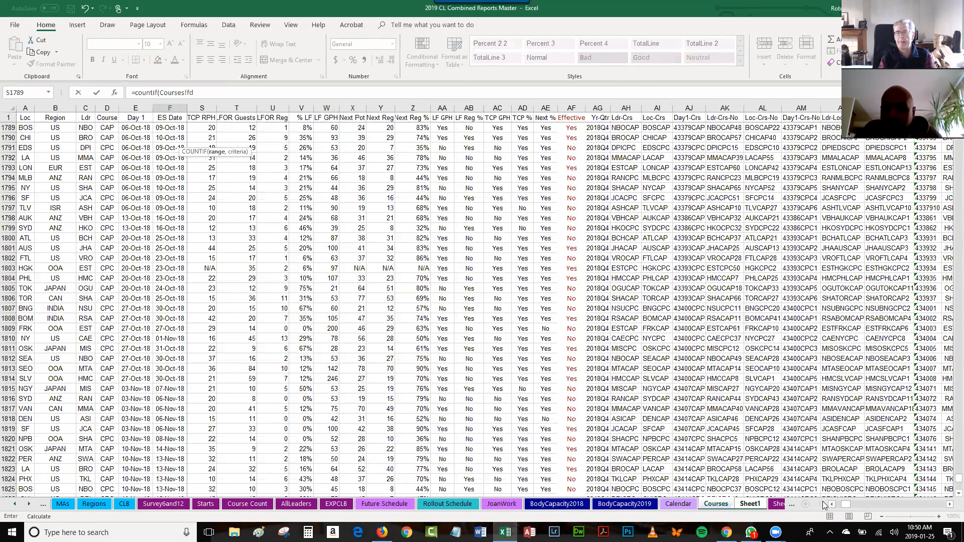
# Look through the far columns of the Courses sheet for the Leader Year column and examine its entries, keeping the formula open
pyautogui.moveTo(847, 508); pyautogui.dragTo(878, 506)
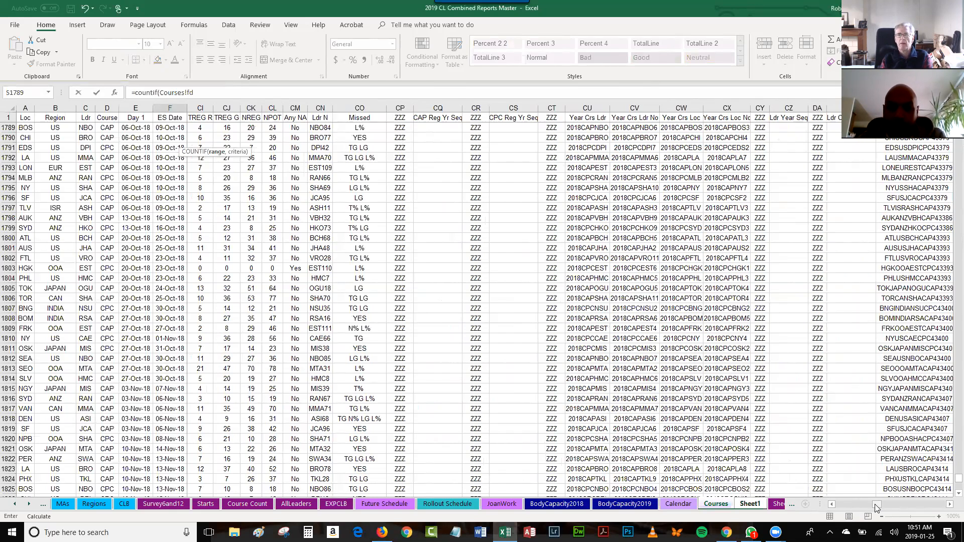
pyautogui.moveTo(876, 506); pyautogui.dragTo(890, 508)
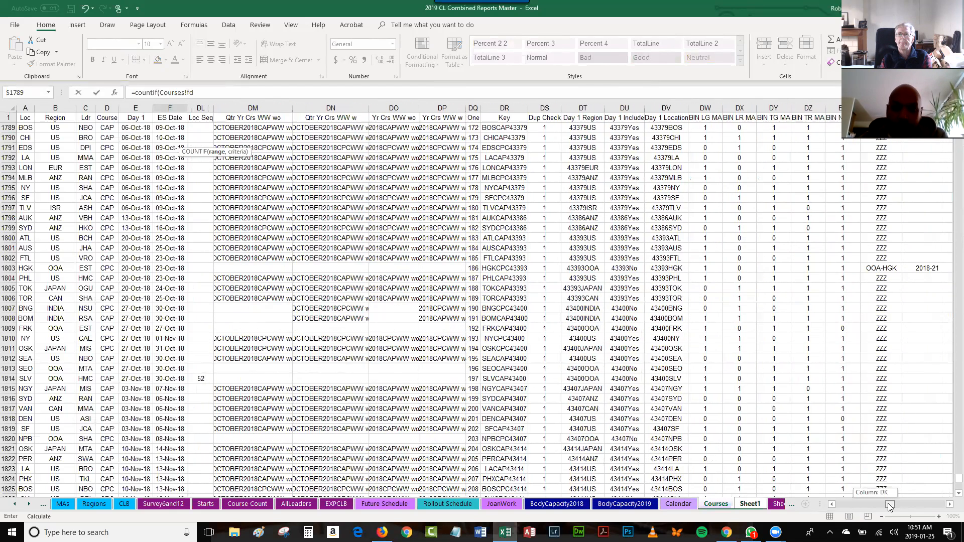
pyautogui.moveTo(889, 507); pyautogui.dragTo(915, 505)
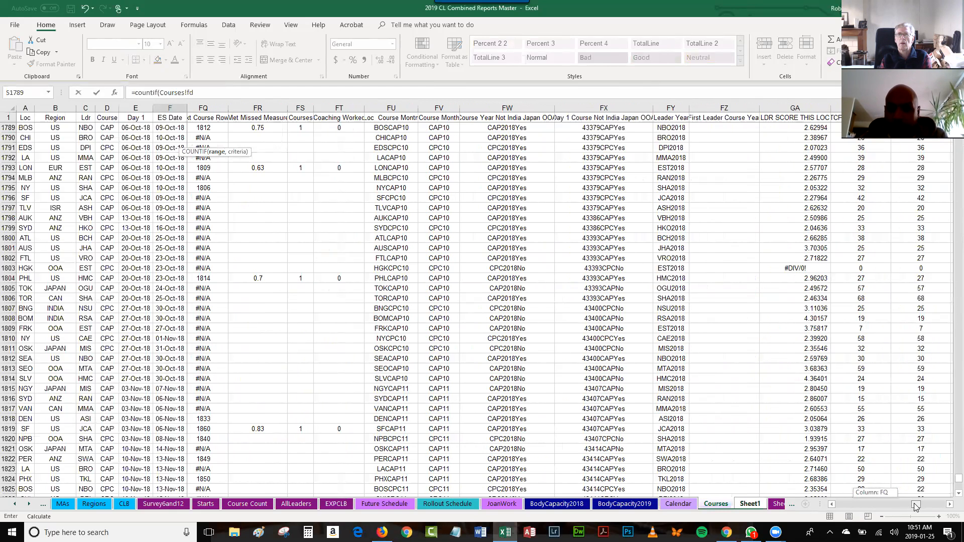
pyautogui.moveTo(915, 506); pyautogui.dragTo(915, 506)
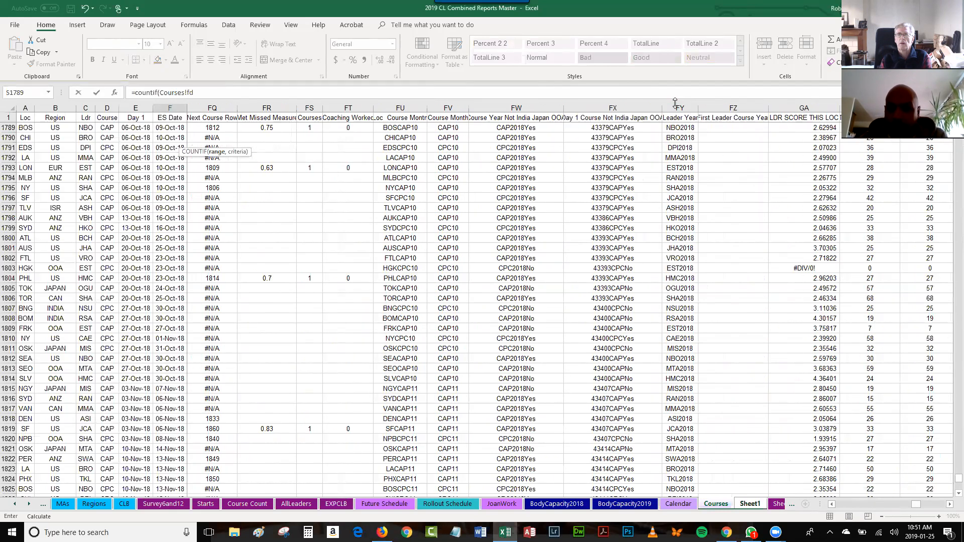
pyautogui.scroll(1, 679, 185)
pyautogui.scroll(20, 680, 185)
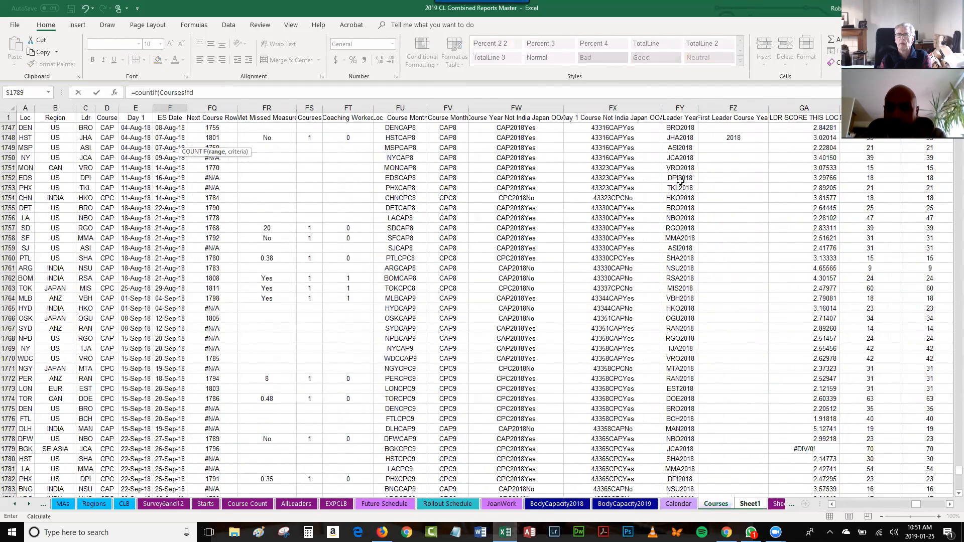
pyautogui.scroll(18, 681, 182)
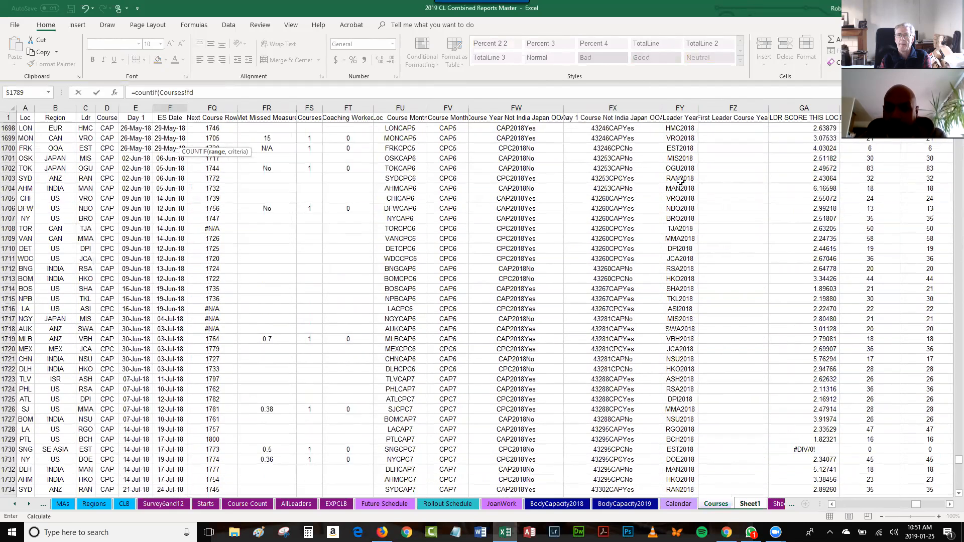
pyautogui.scroll(-14, 681, 182)
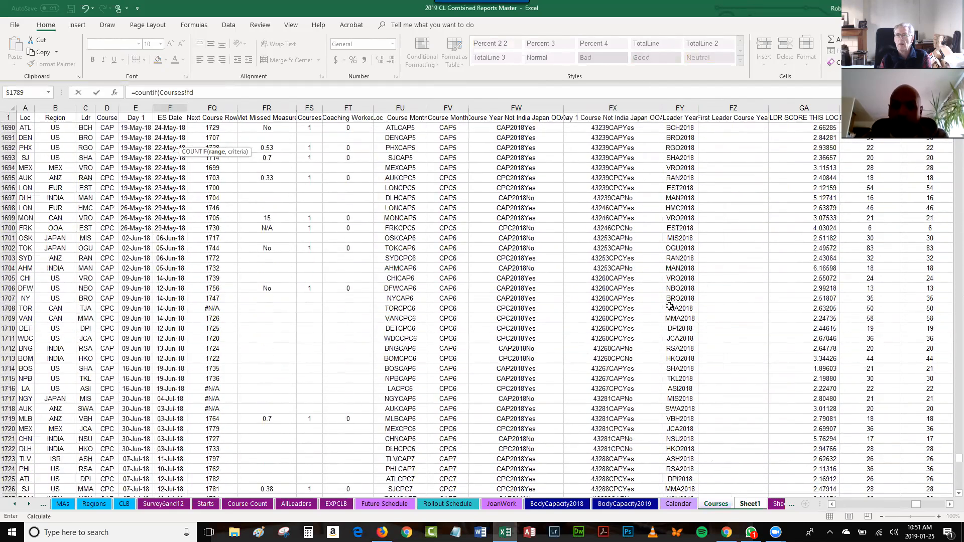
pyautogui.scroll(-20, 680, 359)
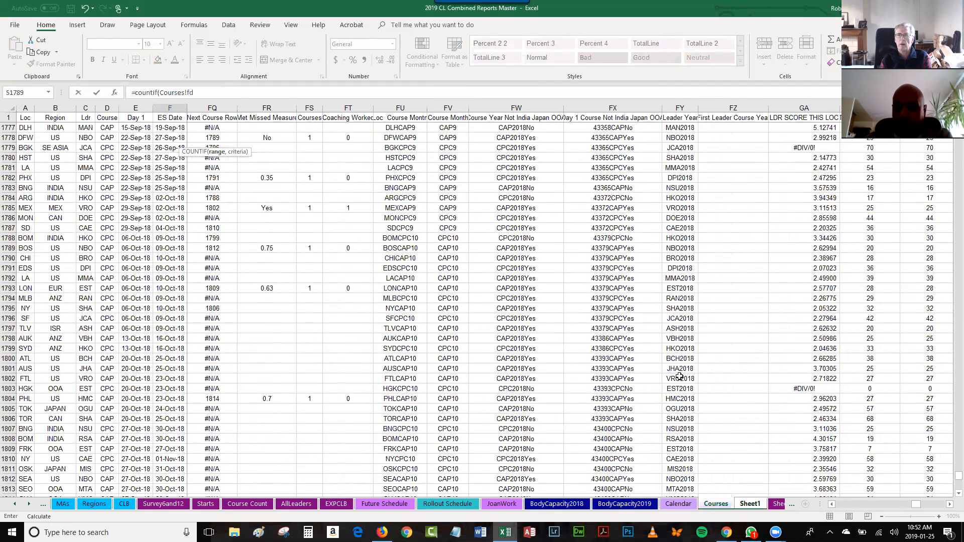
pyautogui.scroll(-9, 680, 377)
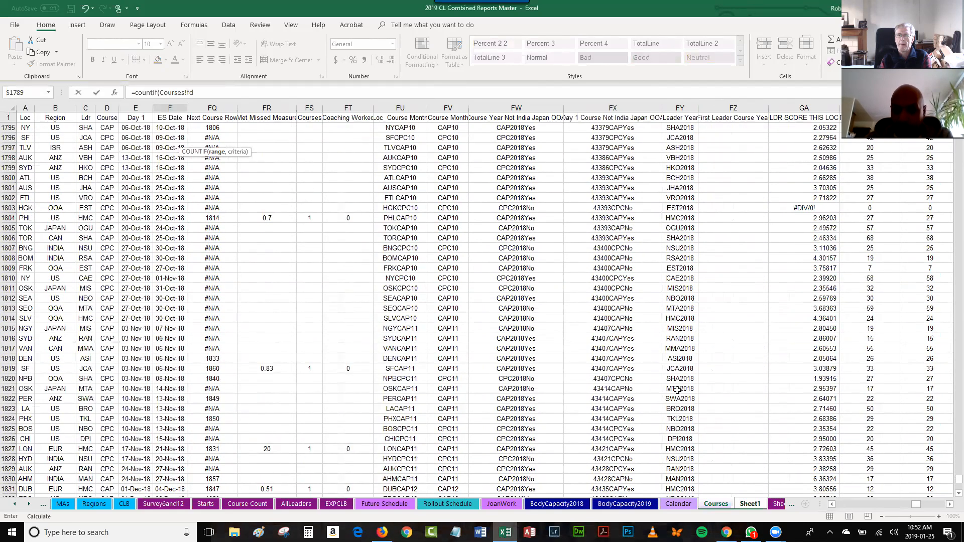
pyautogui.scroll(-6, 678, 397)
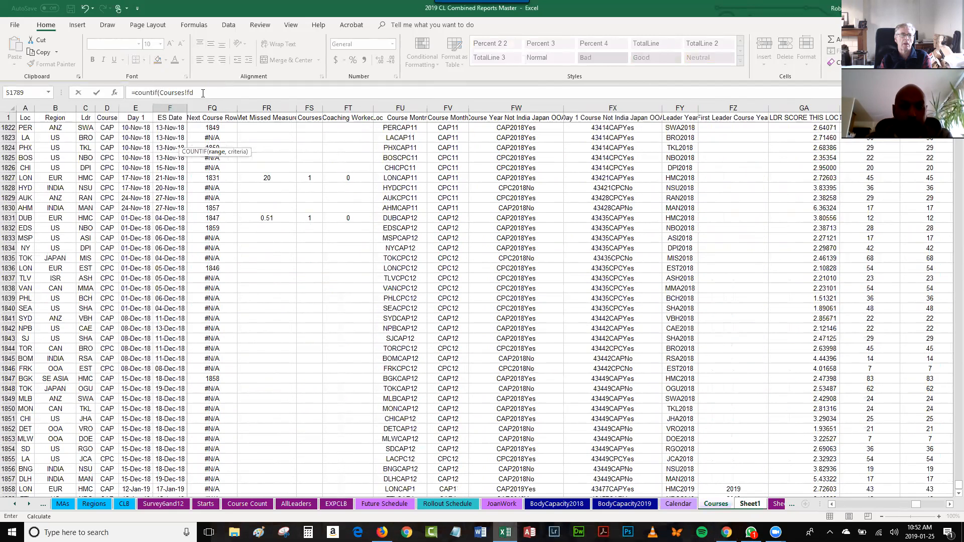
# Set the COUNTIF range in F6 on Sheet1 to Courses!FY:FY
pyautogui.click(203, 93)
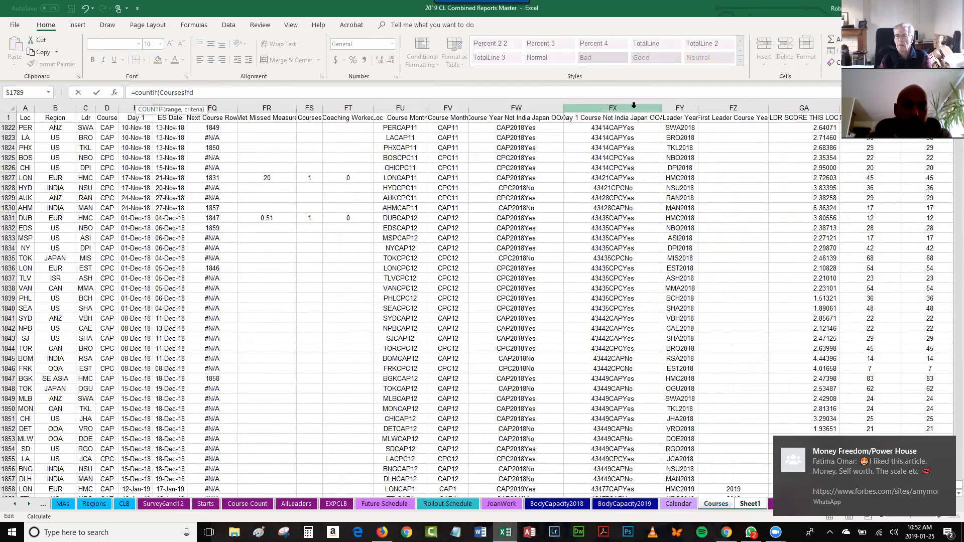
pyautogui.press('Return')
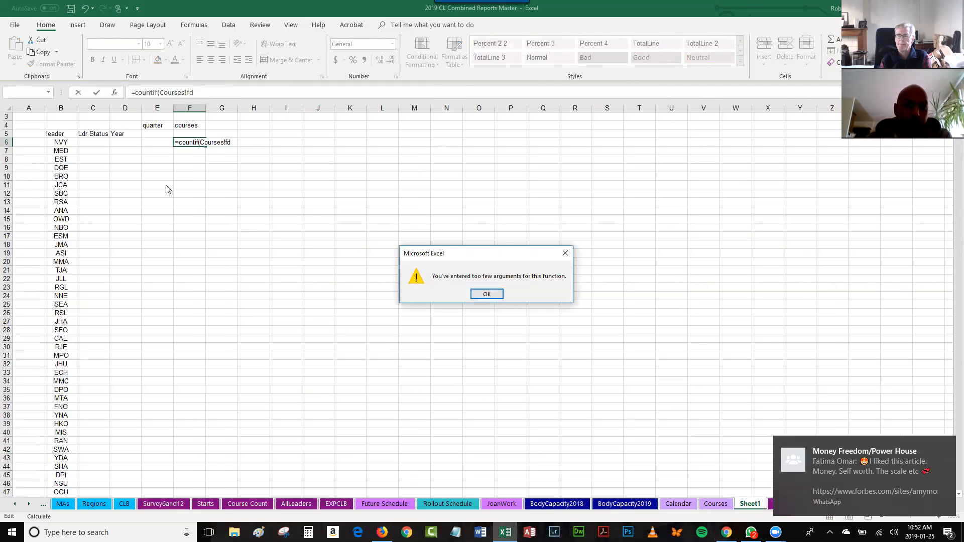
pyautogui.click(489, 295)
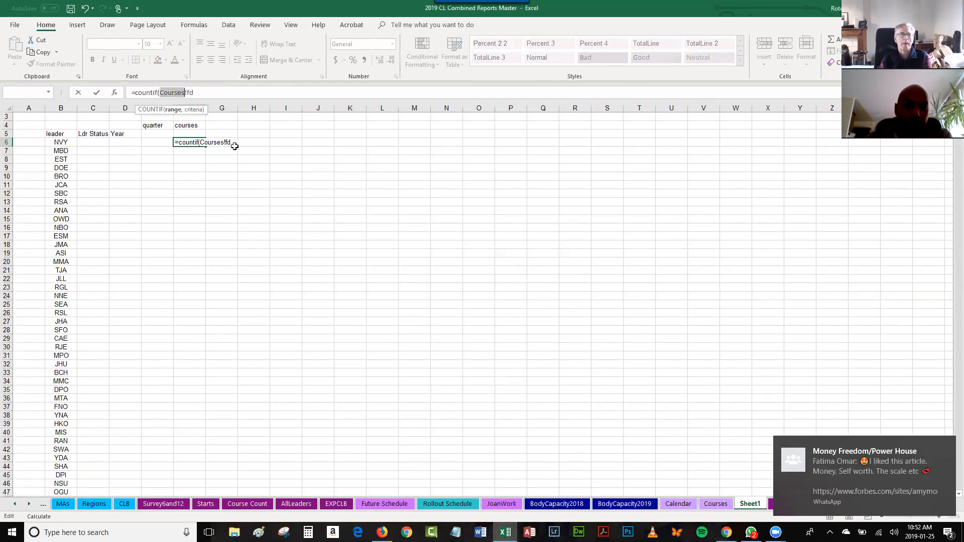
pyautogui.click(189, 92)
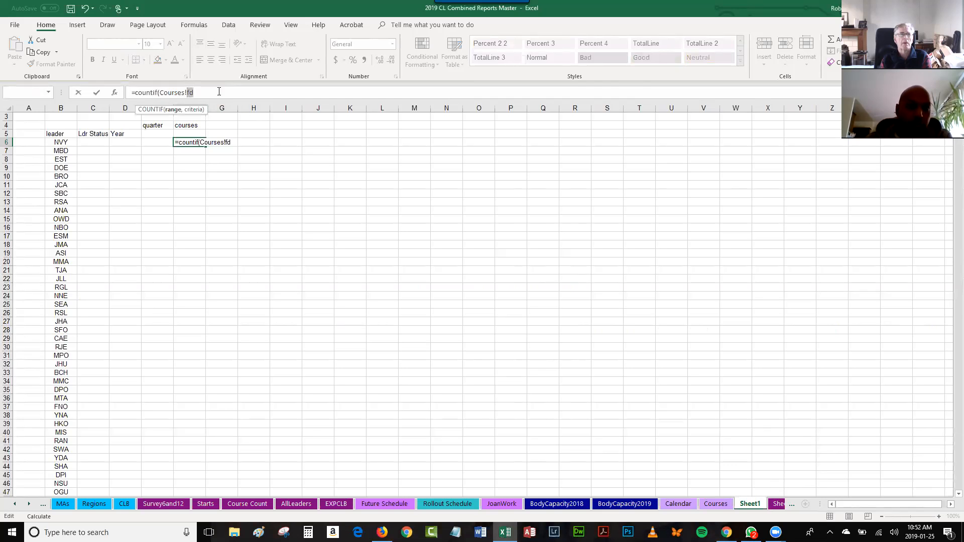
pyautogui.write('f')
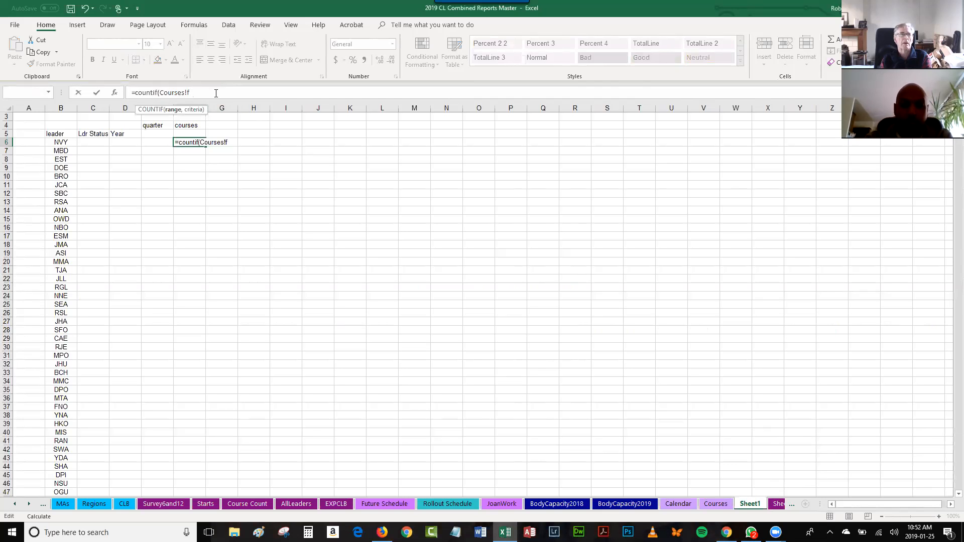
pyautogui.write('y:fy')
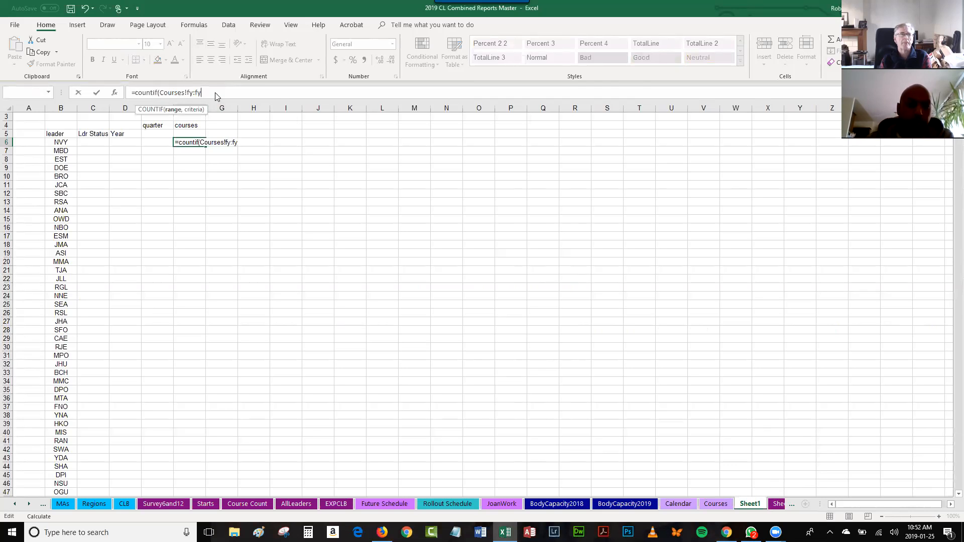
pyautogui.write(',')
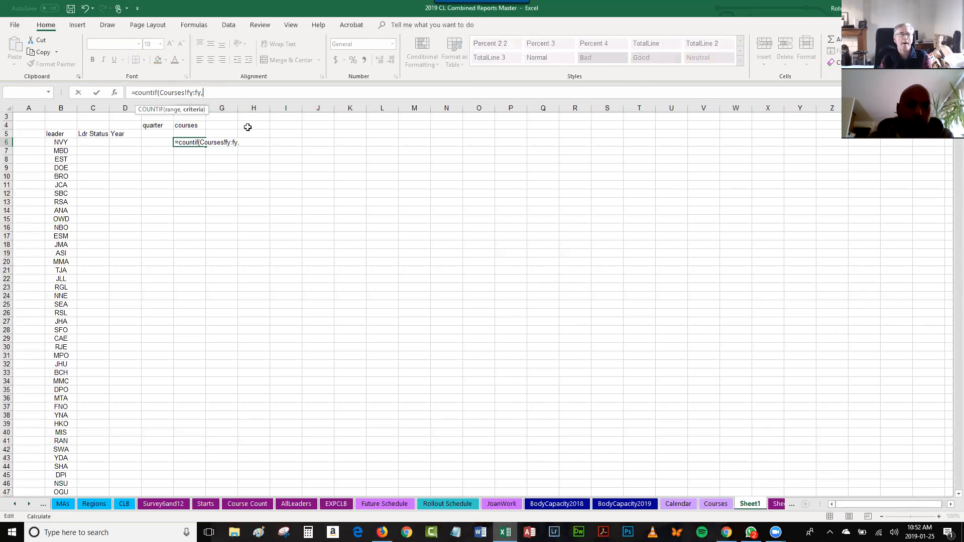
# Complete the COUNTIF formula in F6 with the criteria Sheet1!B6&2018
pyautogui.click(60, 143)
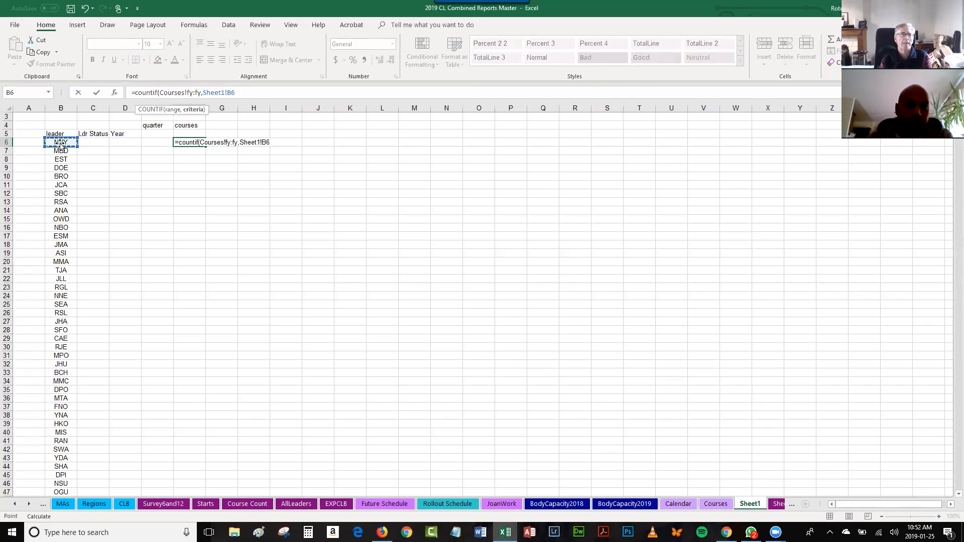
pyautogui.write('&2018')
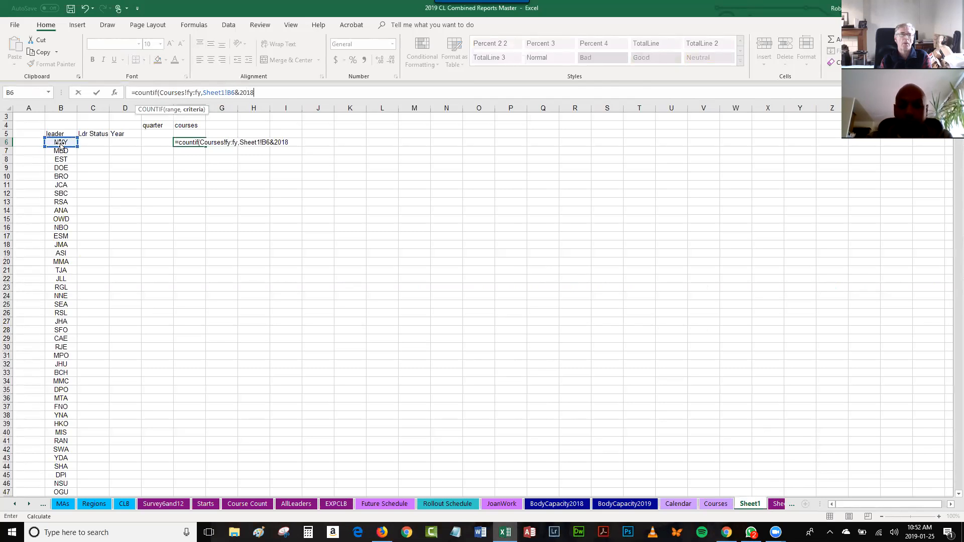
pyautogui.press('Return')
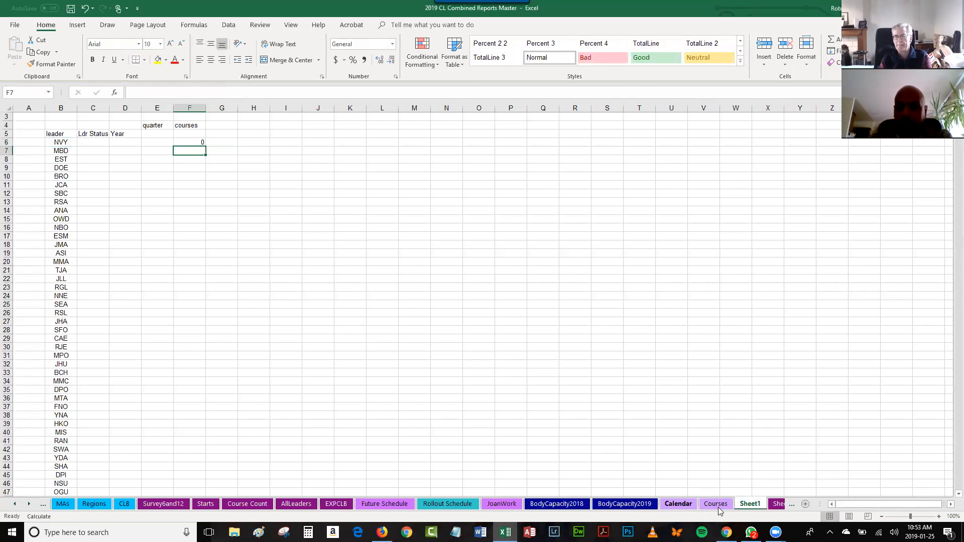
# Copy the COUNTIF formula from F6 down through F44 on Sheet1
pyautogui.click(717, 504)
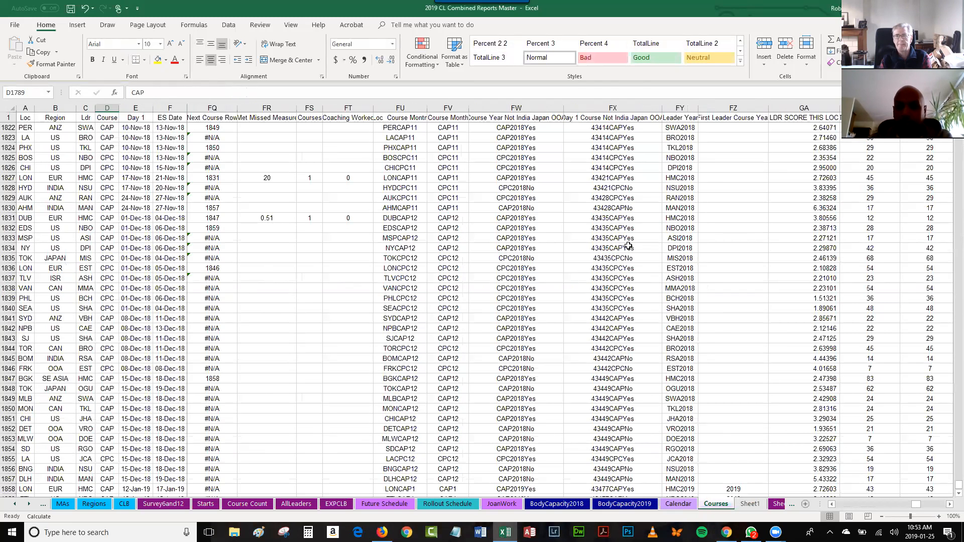
pyautogui.click(750, 504)
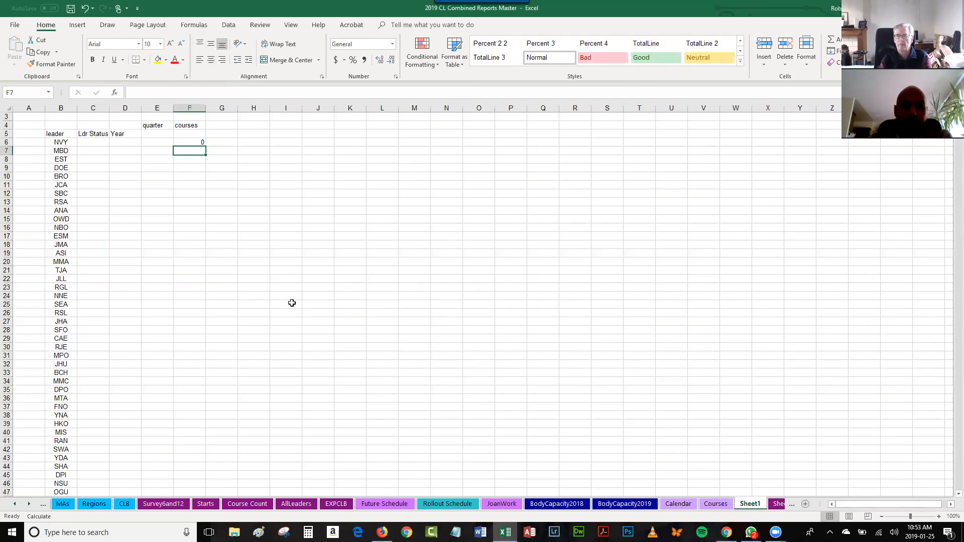
pyautogui.moveTo(205, 145); pyautogui.dragTo(204, 469)
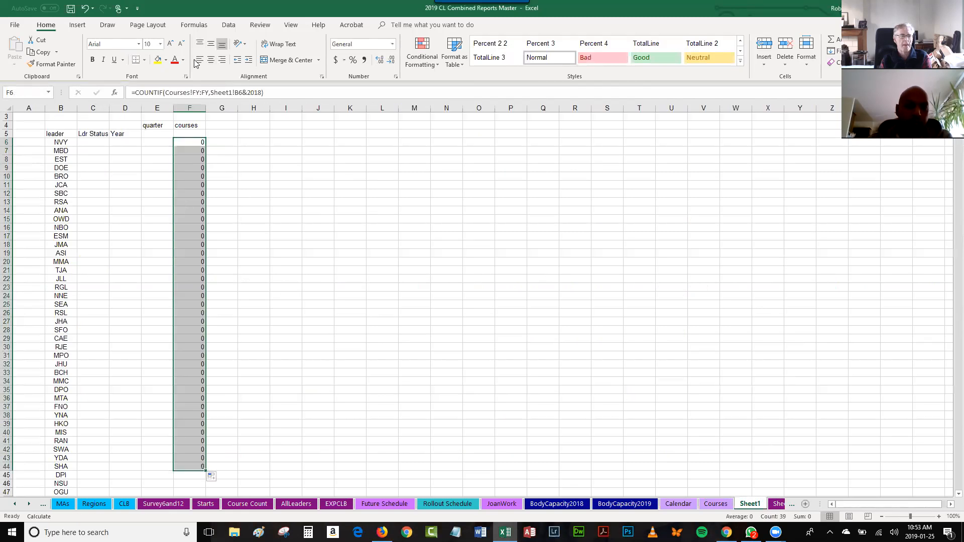
# Check the copied COUNTIF formulas in column F of Sheet1 against the Leader Year entries on the Courses sheet
pyautogui.click(192, 143)
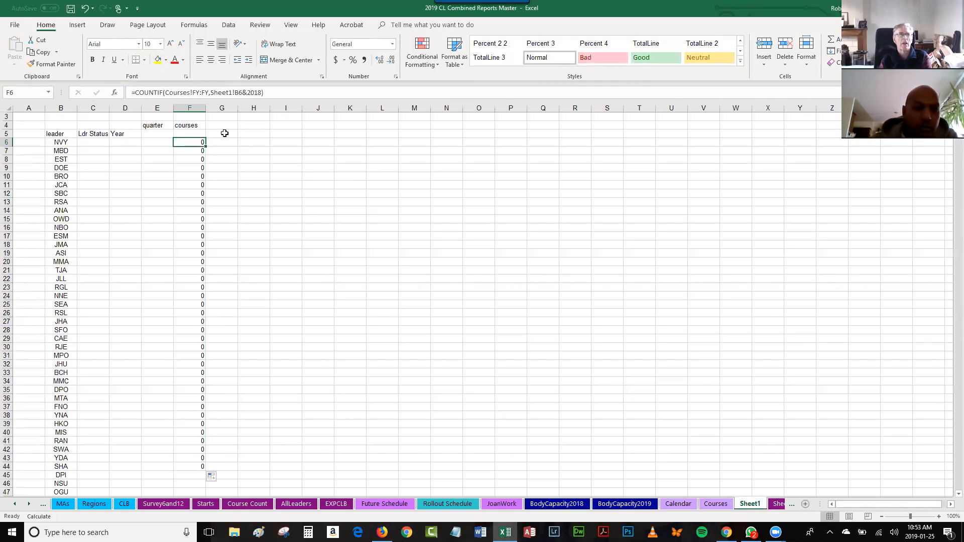
pyautogui.scroll(-1, 193, 388)
pyautogui.scroll(-8, 193, 388)
pyautogui.click(191, 125)
pyautogui.scroll(9, 193, 134)
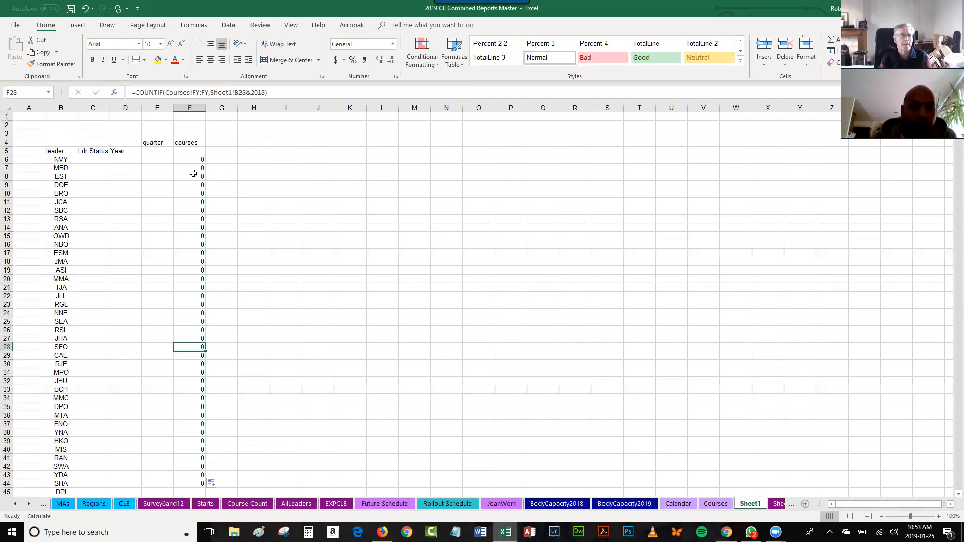
pyautogui.click(191, 160)
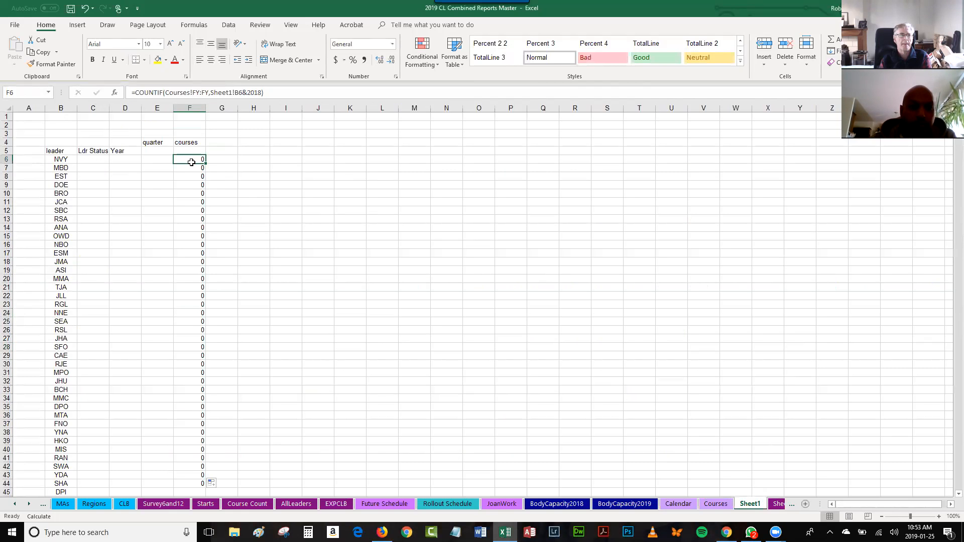
pyautogui.click(267, 94)
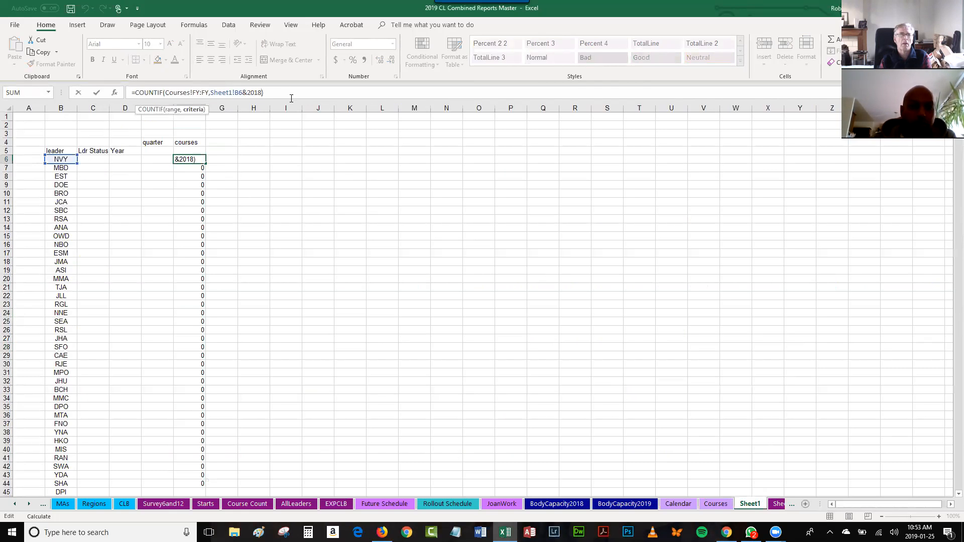
pyautogui.click(713, 508)
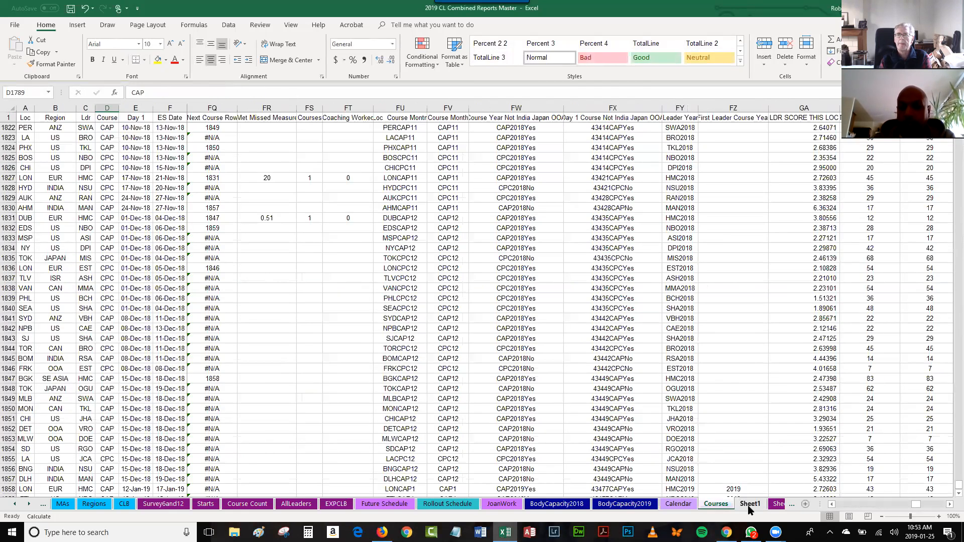
pyautogui.click(680, 509)
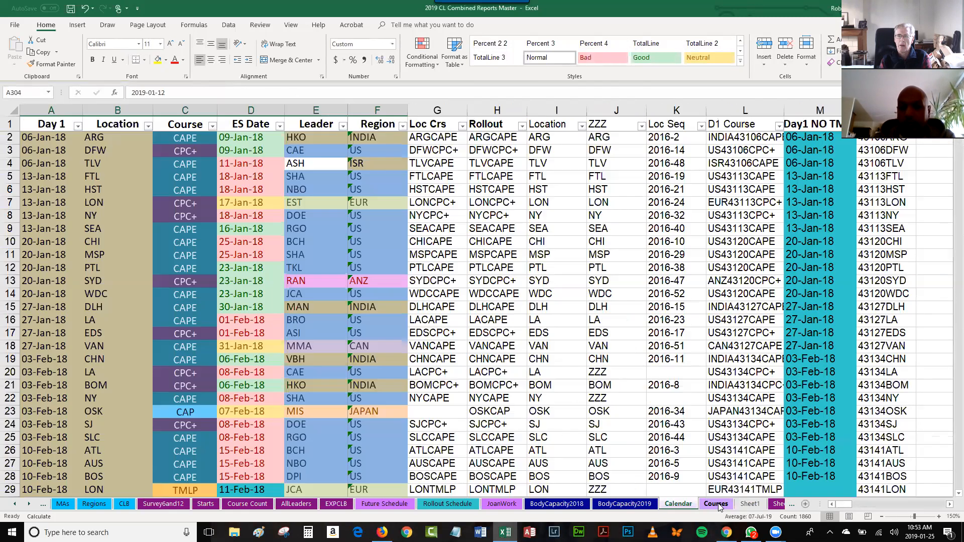
pyautogui.click(716, 505)
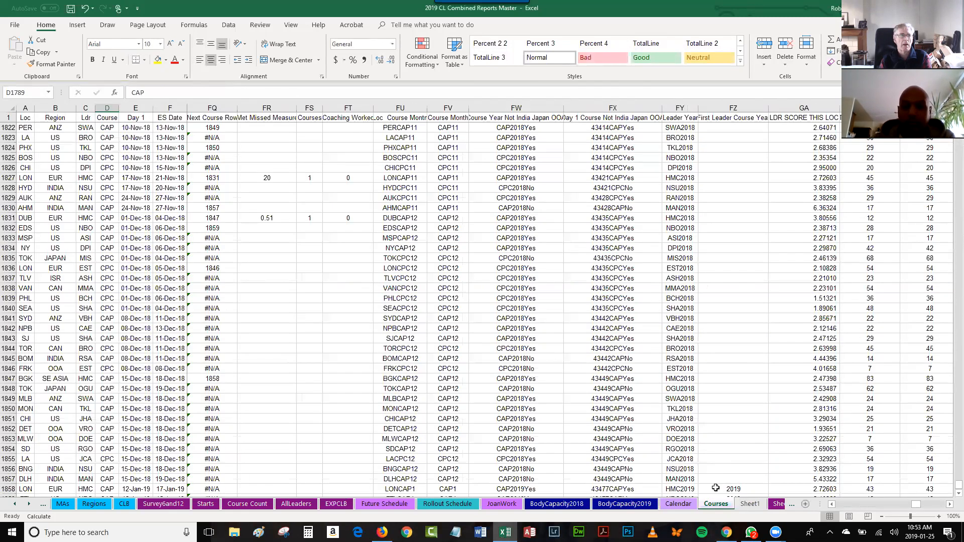
pyautogui.click(752, 505)
# Enter the test formula =B6&2018 in A6 on Sheet1 to build the leader and year key
pyautogui.click(25, 160)
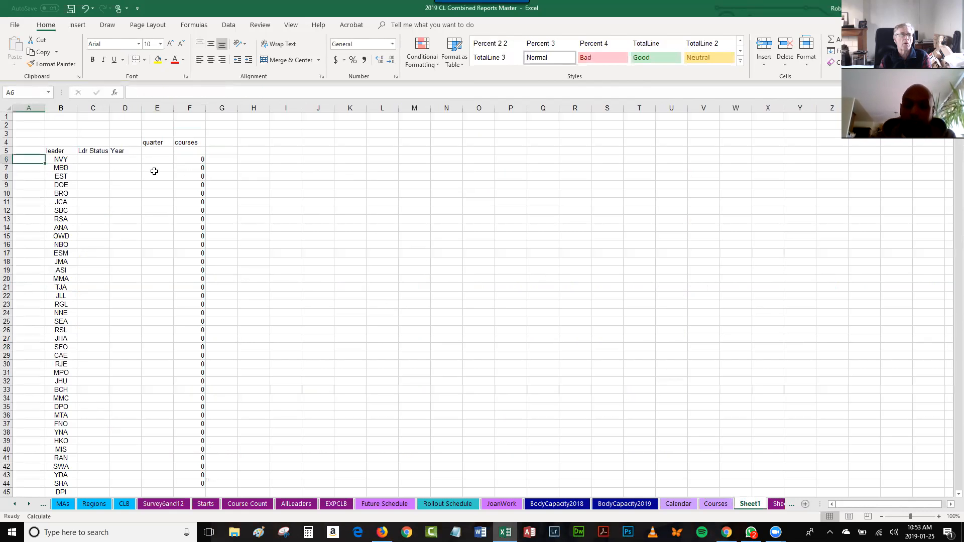
pyautogui.write('=')
pyautogui.click(63, 160)
pyautogui.write('&')
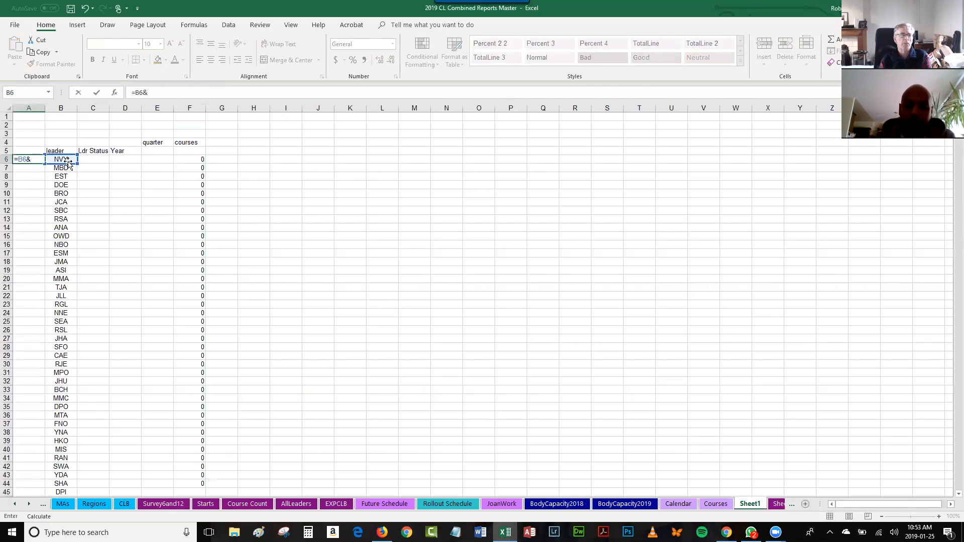
pyautogui.write('2018')
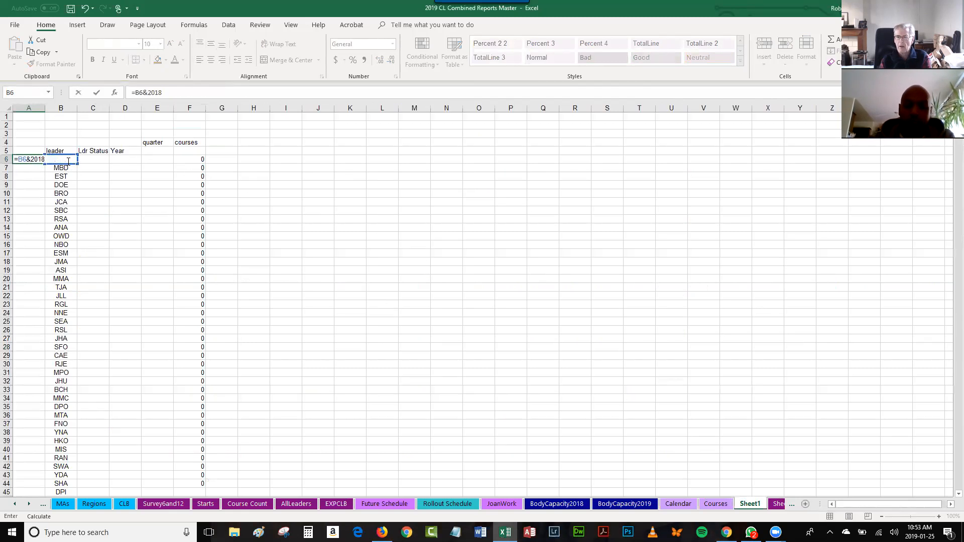
pyautogui.press('Return')
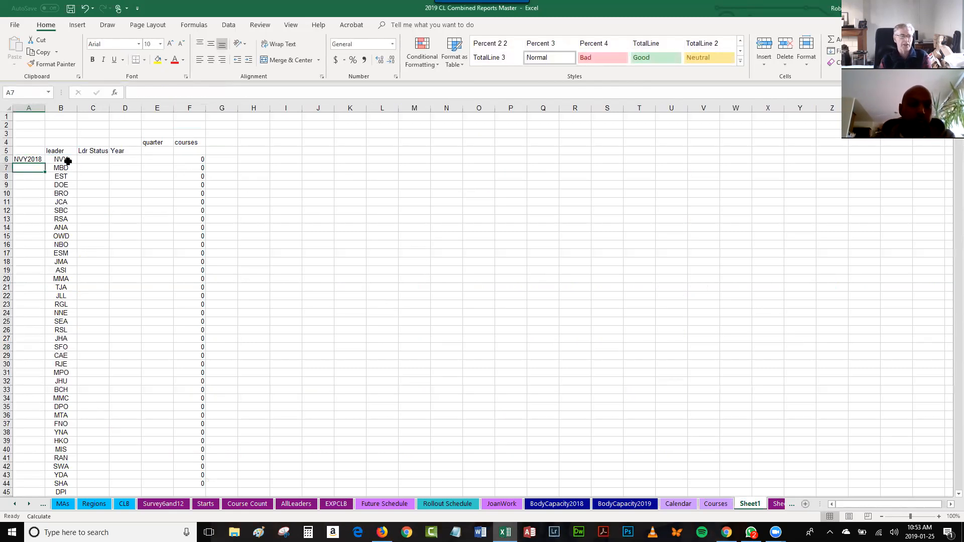
# Compare the test key in A6 with the COUNTIF formula in F6 and recalculate the workbook
pyautogui.click(188, 160)
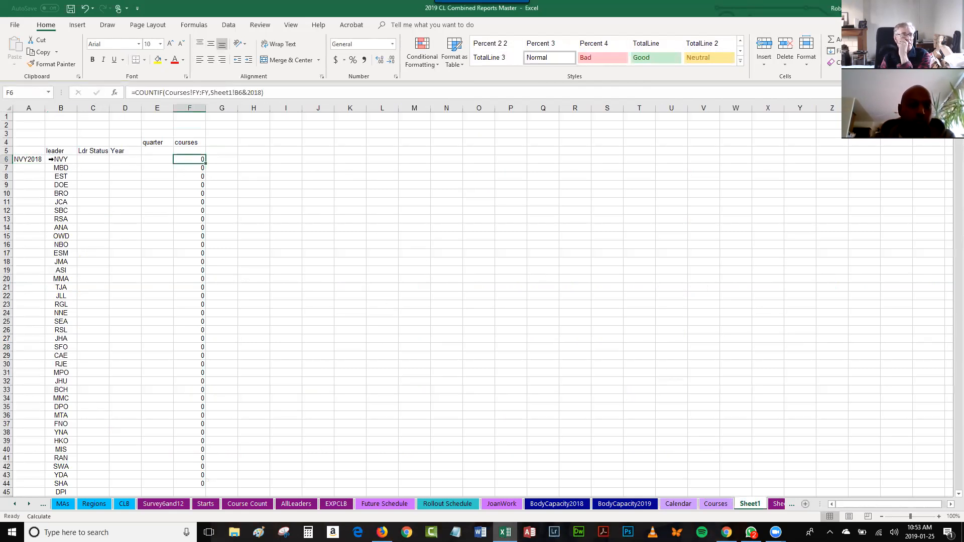
pyautogui.click(21, 161)
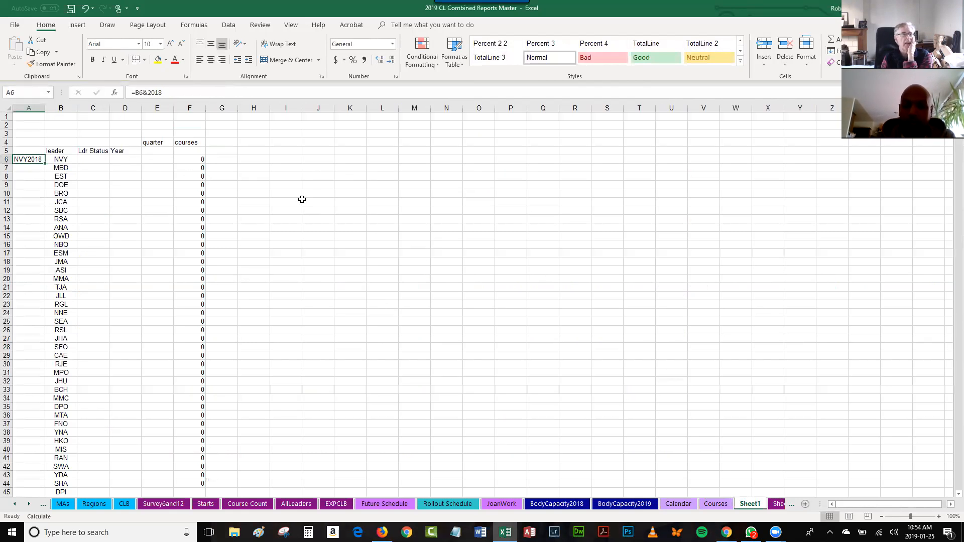
pyautogui.press('XF86AudioRaiseVolume')
pyautogui.press('XF86AudioRaiseVolume')
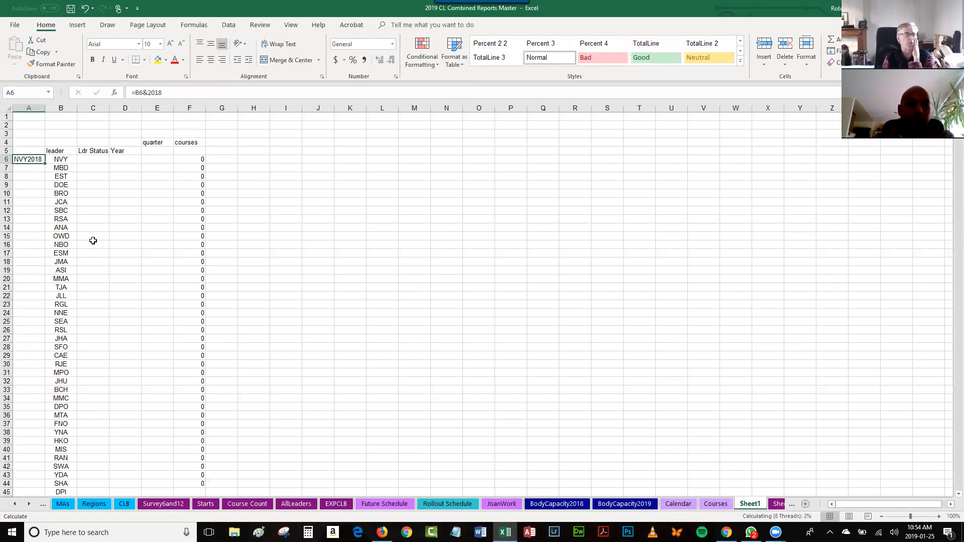
pyautogui.click(189, 161)
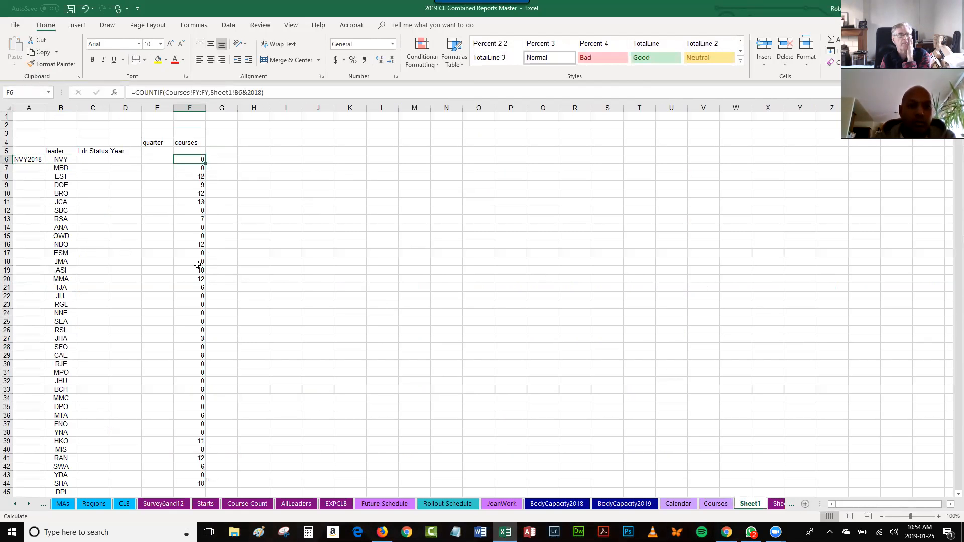
# Extend the COUNTIF formula from F44 down to F56 for the remaining leaders and recalculate
pyautogui.scroll(-4, 197, 265)
pyautogui.click(190, 382)
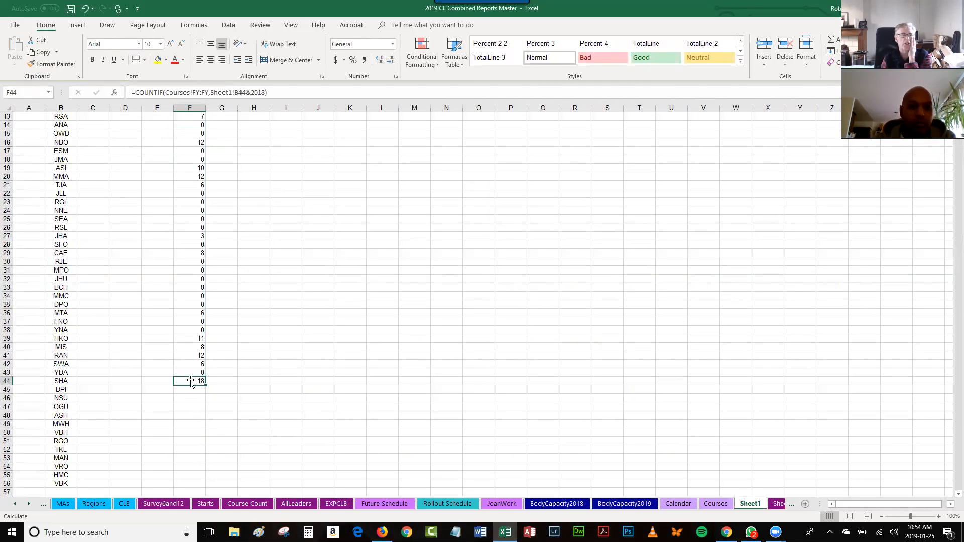
pyautogui.moveTo(206, 385); pyautogui.dragTo(205, 488)
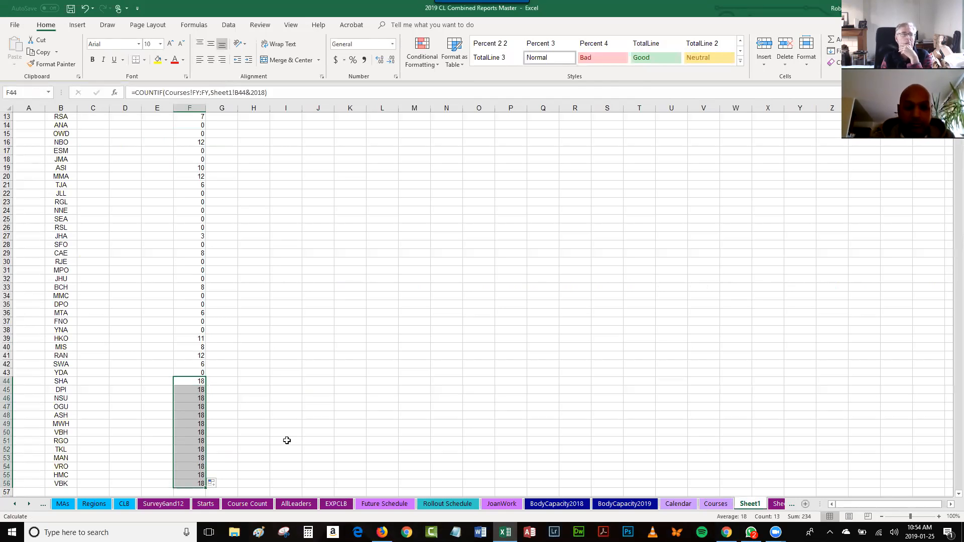
pyautogui.press('F9')
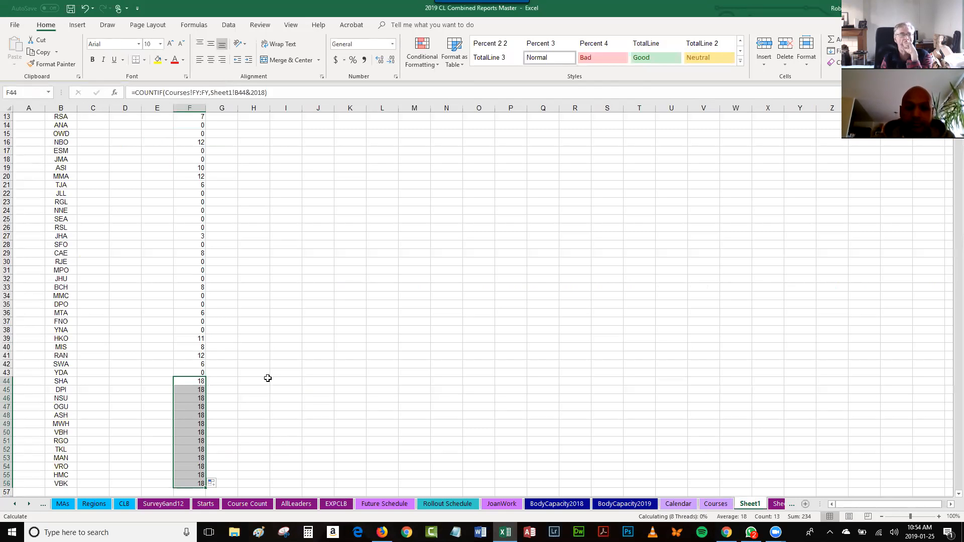
pyautogui.press('XF86AudioMute')
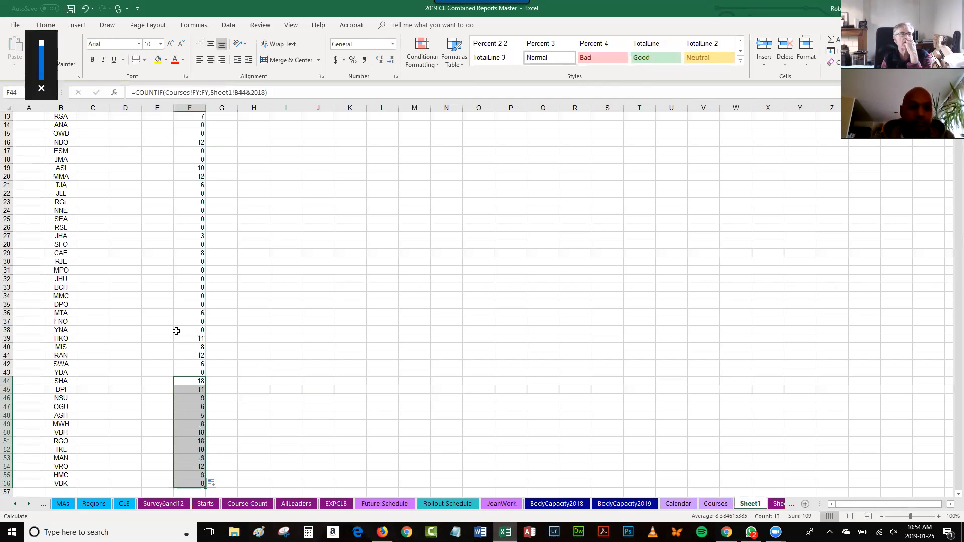
# Delete the test formula from A6 on Sheet1
pyautogui.scroll(4, 174, 332)
pyautogui.click(29, 159)
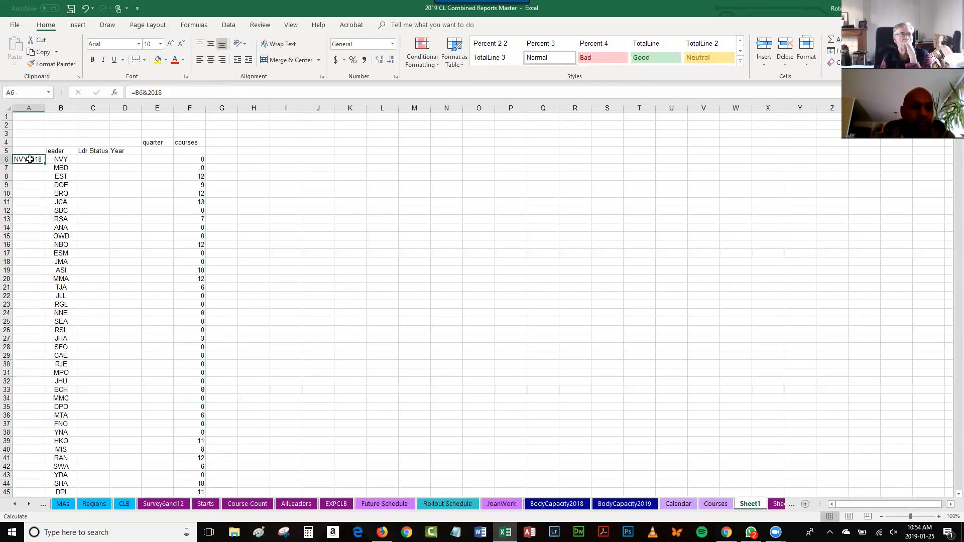
pyautogui.press('Delete')
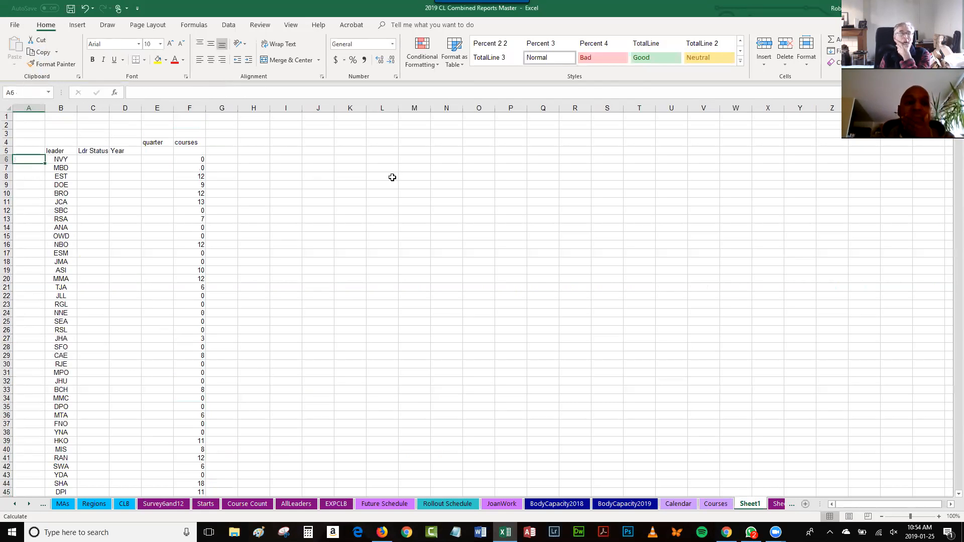
# Review the counts in column F of Sheet1 and examine the Courses columns from Leader Year onward for year and quarter keys
pyautogui.scroll(-2, 190, 315)
pyautogui.scroll(-3, 191, 315)
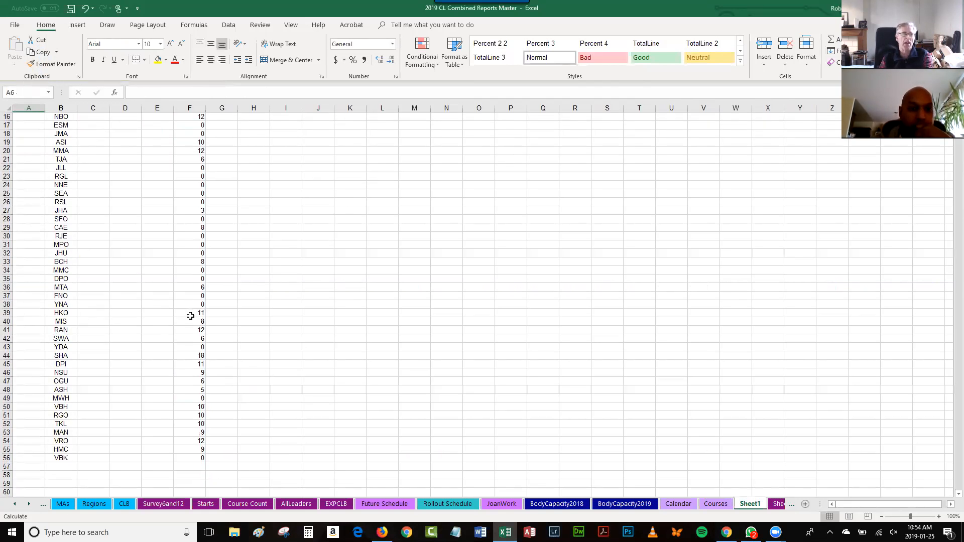
pyautogui.scroll(5, 190, 318)
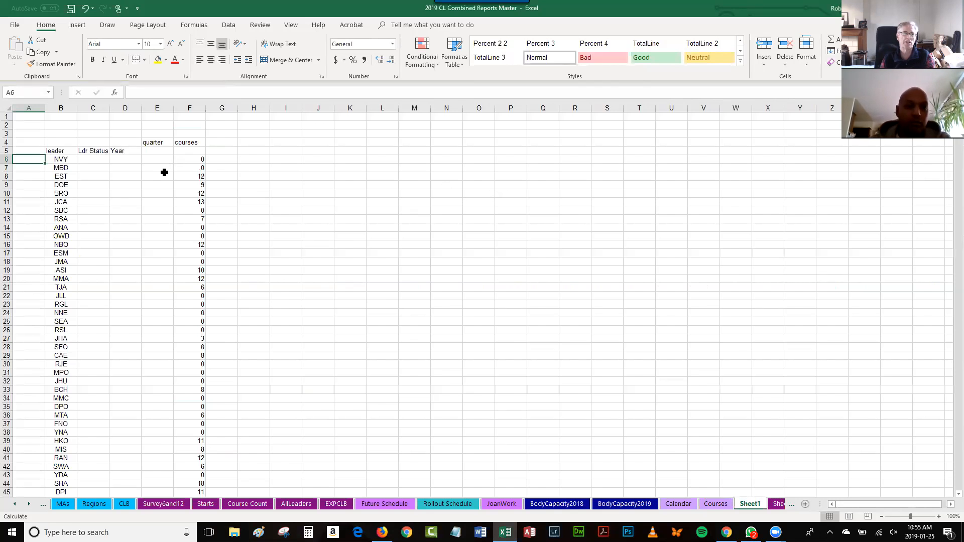
pyautogui.click(721, 500)
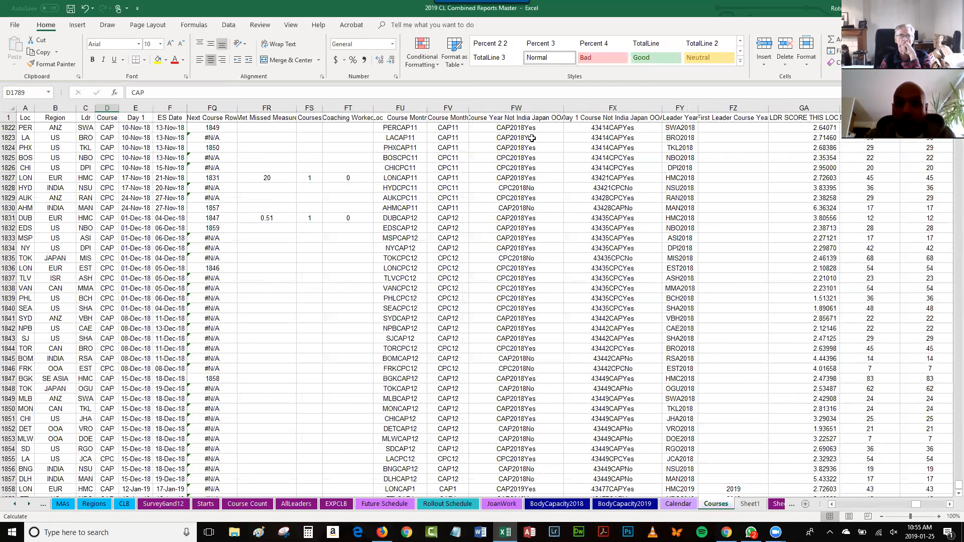
pyautogui.click(684, 138)
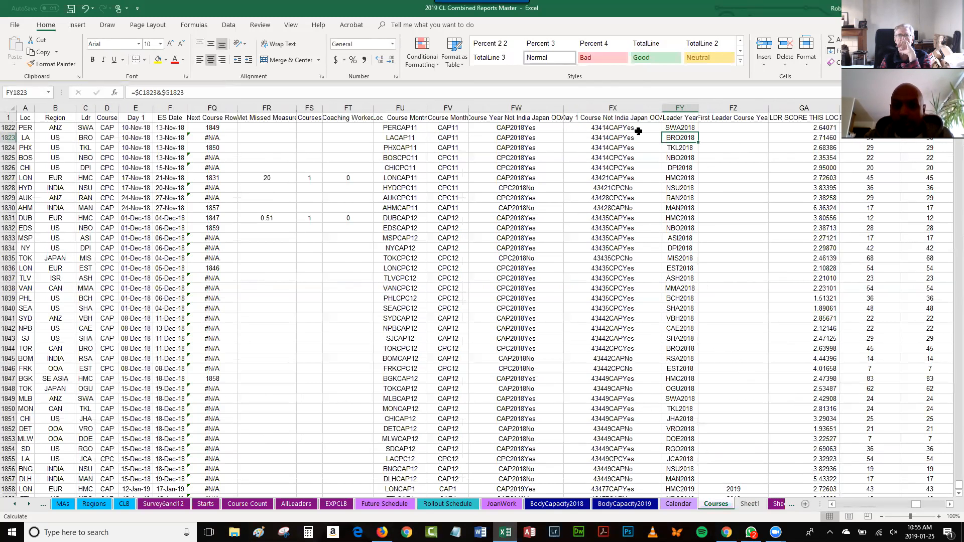
pyautogui.click(618, 118)
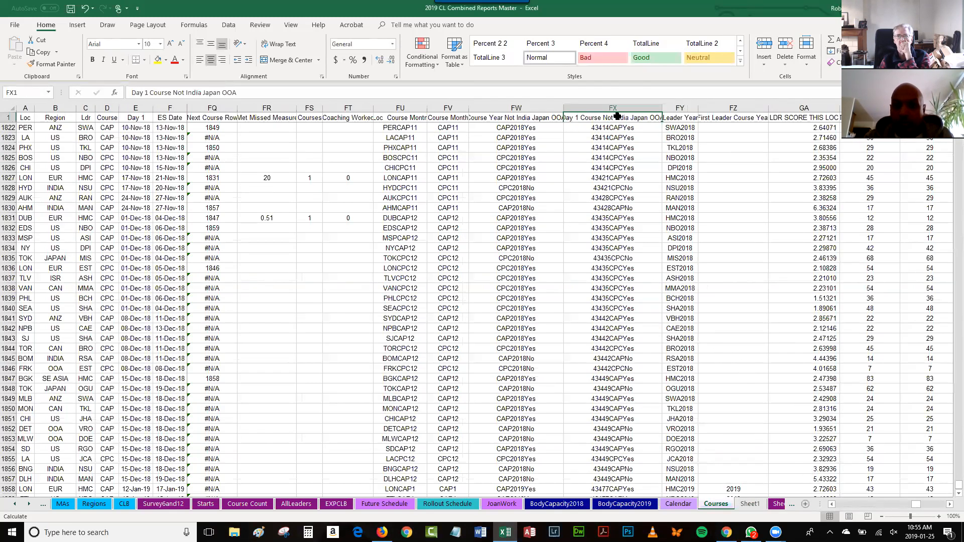
pyautogui.click(726, 281)
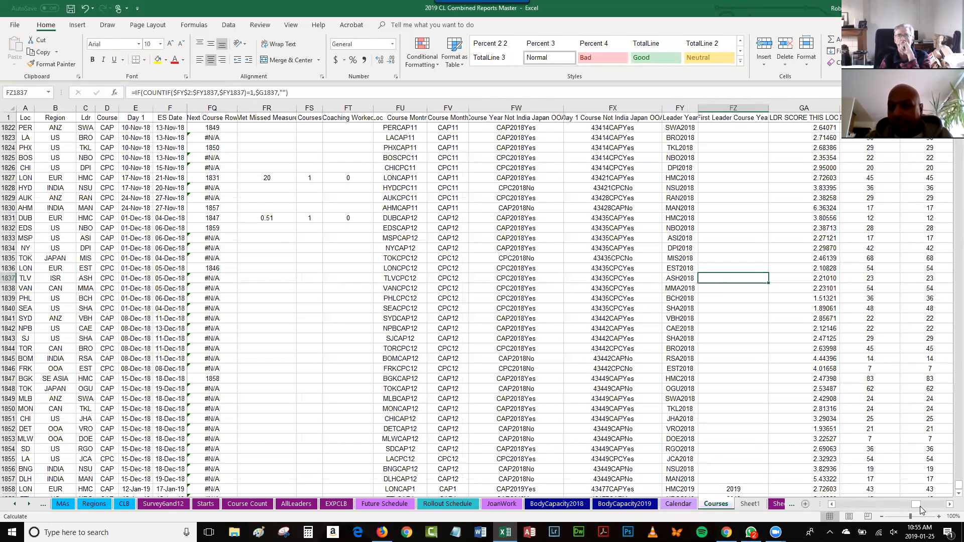
pyautogui.moveTo(918, 507); pyautogui.dragTo(924, 506)
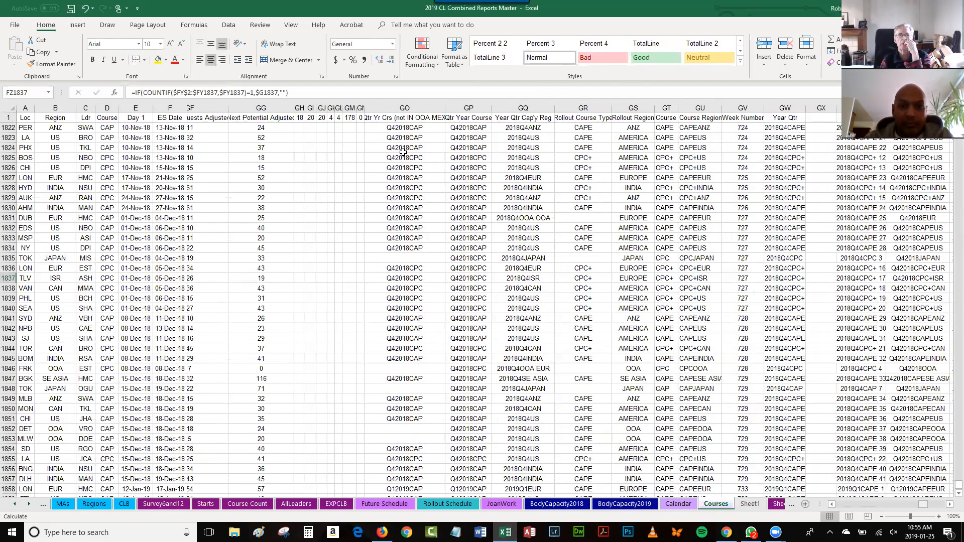
pyautogui.hscroll(1, 404, 151)
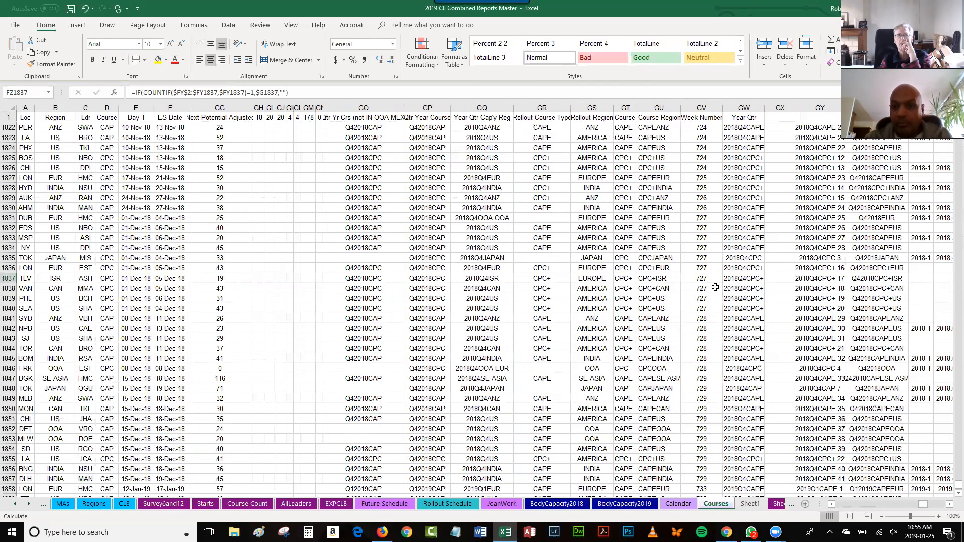
pyautogui.click(948, 506)
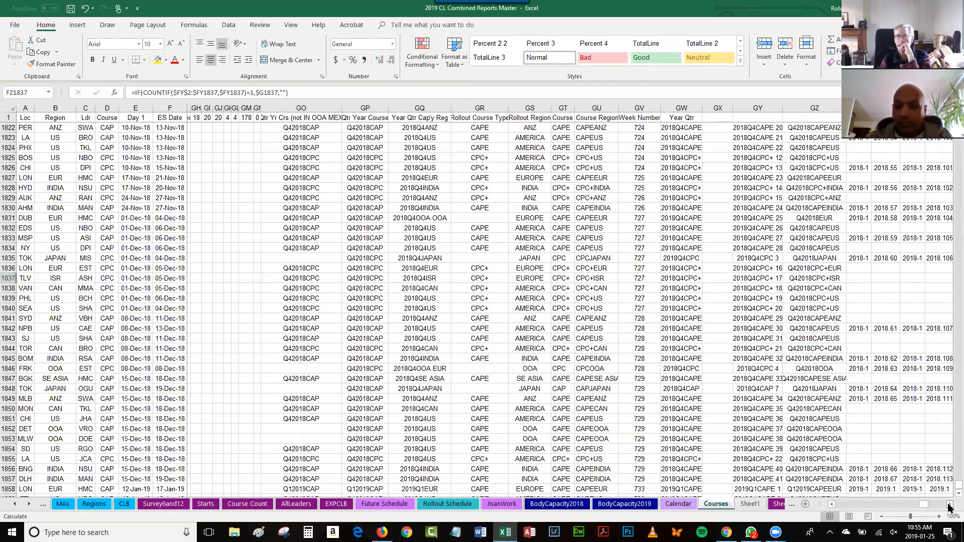
pyautogui.click(949, 506)
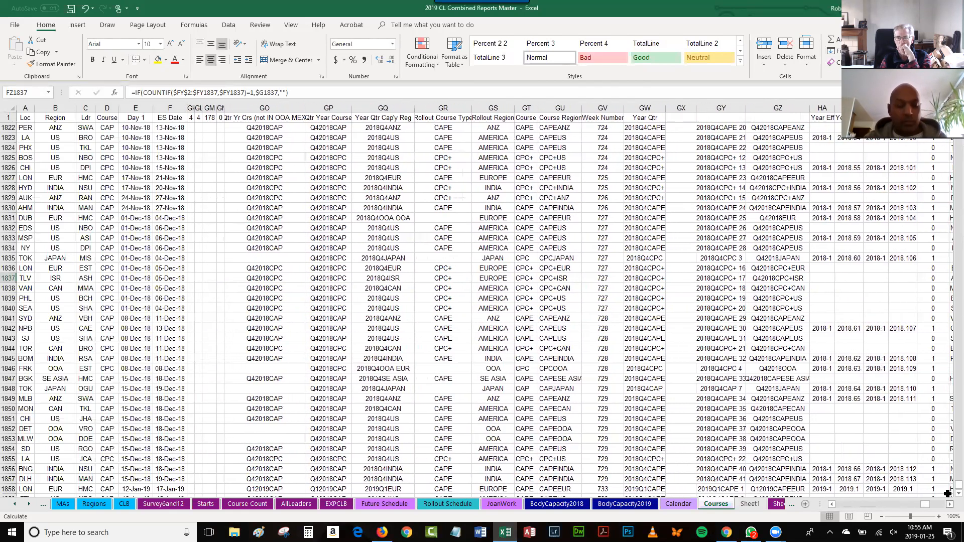
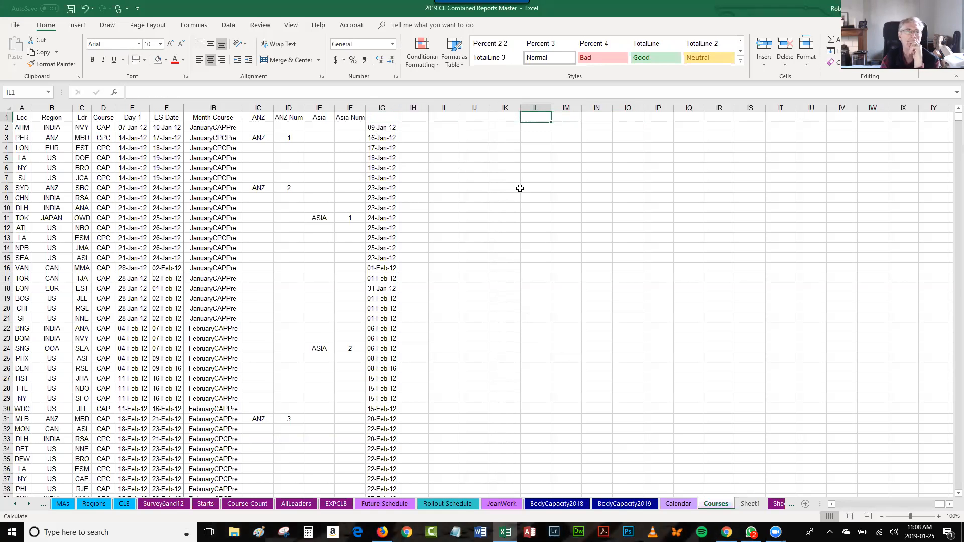
pyautogui.press('XF86AudioMute')
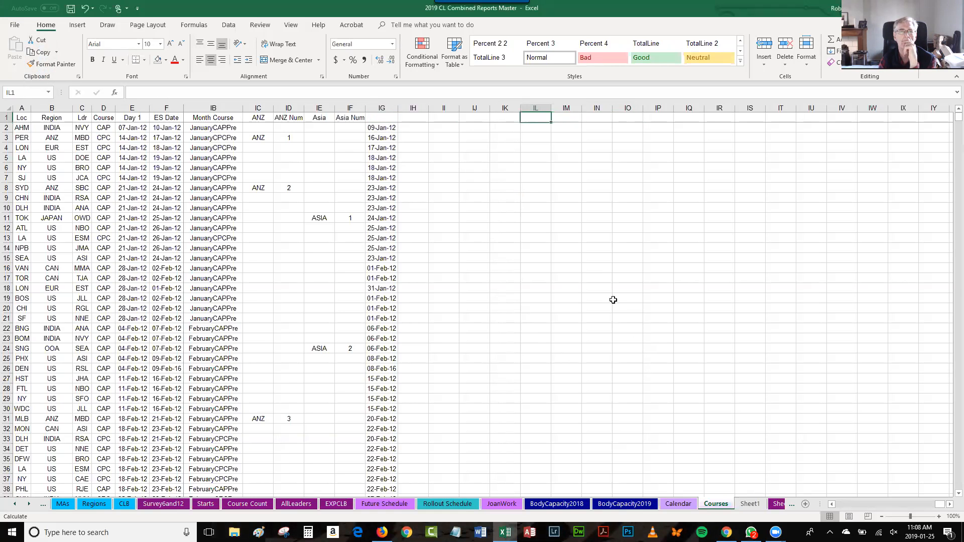
pyautogui.click(542, 159)
pyautogui.click(535, 119)
pyautogui.click(541, 138)
pyautogui.click(380, 118)
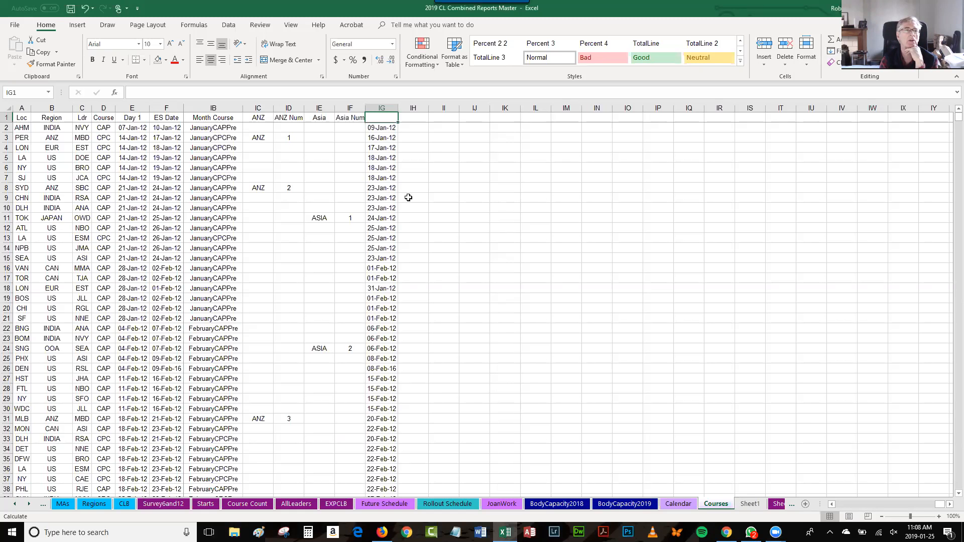
pyautogui.press('XF86AudioRaiseVolume')
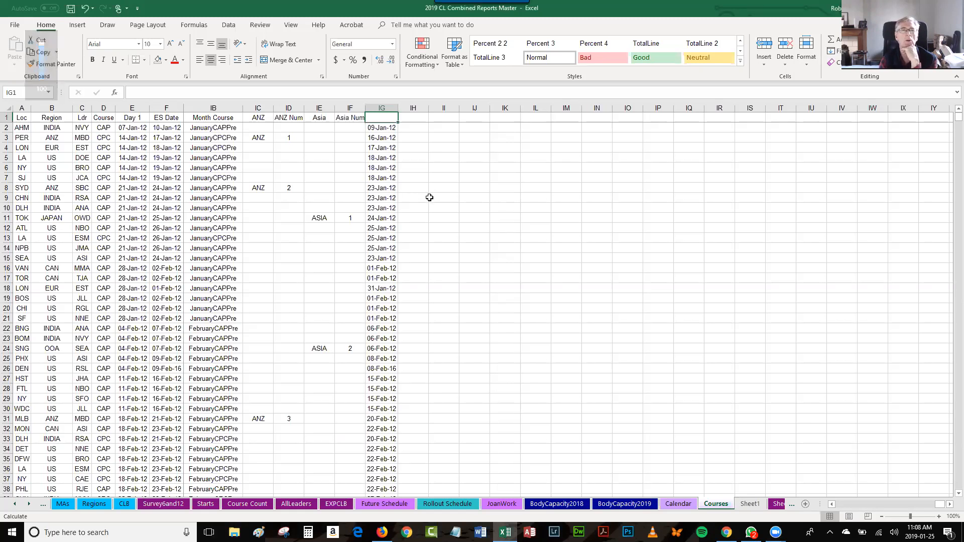
pyautogui.click(414, 119)
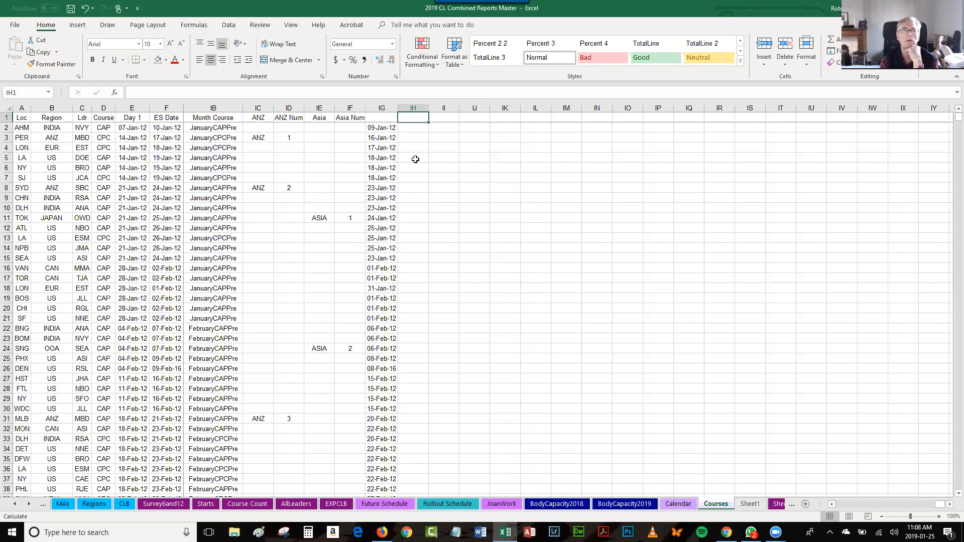
# Examine the cell contents of column IG on Courses from IG2 to IG20 for fixed dates or formulas
pyautogui.click(393, 129)
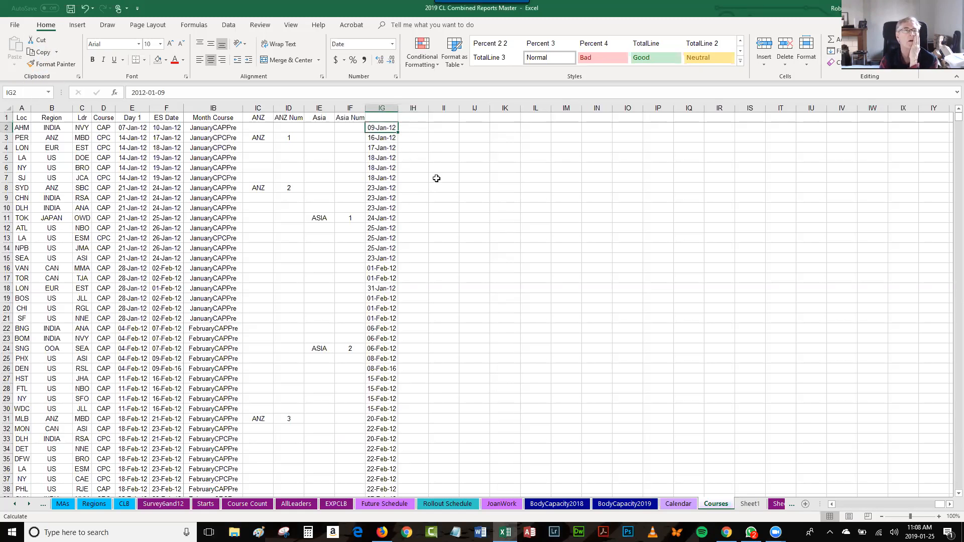
pyautogui.click(373, 139)
pyautogui.click(387, 150)
pyautogui.click(384, 163)
pyautogui.click(385, 179)
pyautogui.click(386, 200)
pyautogui.click(386, 219)
pyautogui.click(385, 239)
pyautogui.click(384, 248)
pyautogui.click(385, 258)
pyautogui.click(384, 278)
pyautogui.click(384, 289)
pyautogui.click(382, 309)
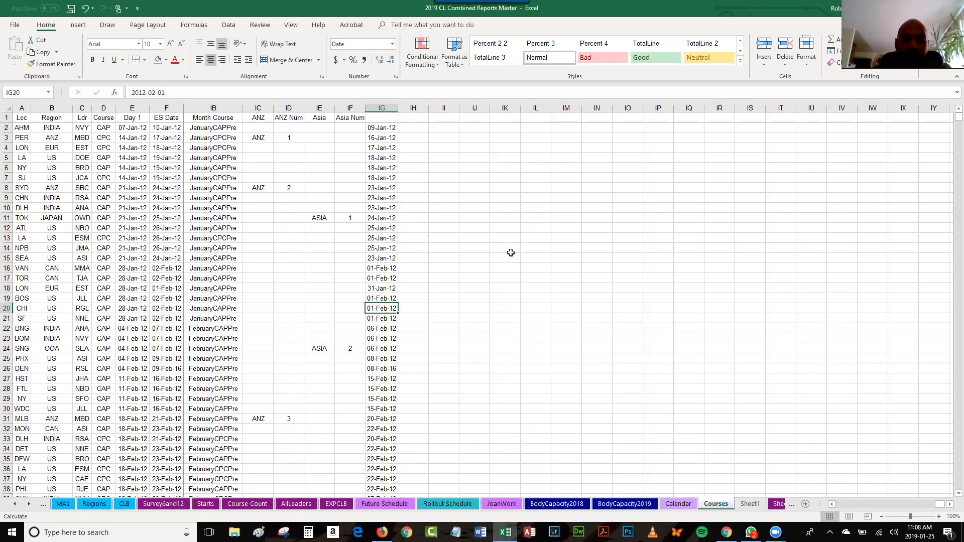
# Inspect the date formulas near the end of column IG, including rows 1837, 1841 and 1861
pyautogui.moveTo(948, 219); pyautogui.dragTo(948, 499)
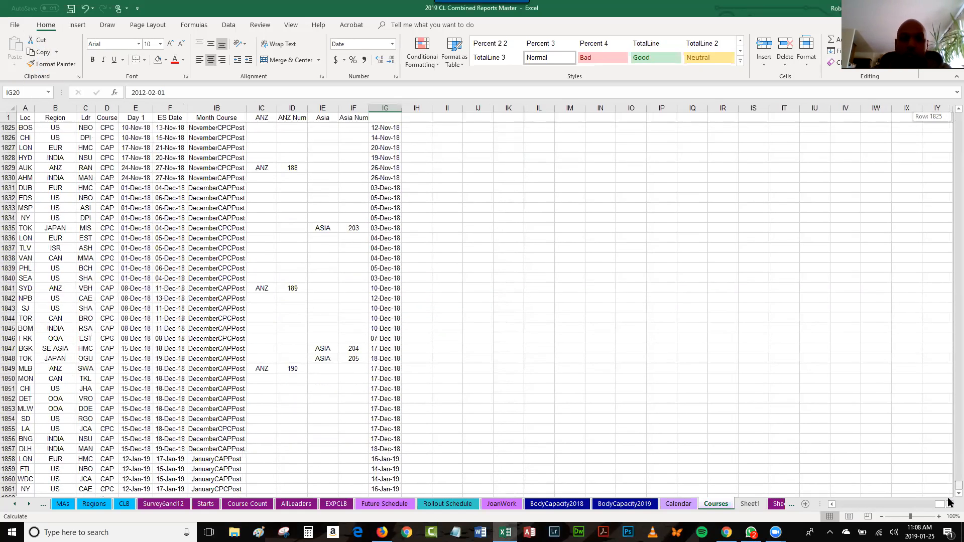
pyautogui.click(386, 488)
pyautogui.scroll(-1, 414, 430)
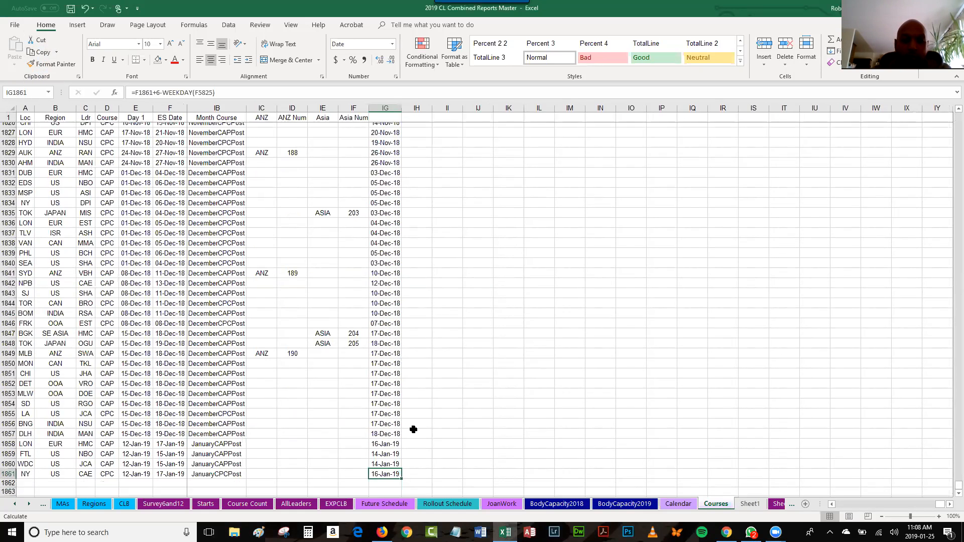
pyautogui.scroll(-2, 413, 430)
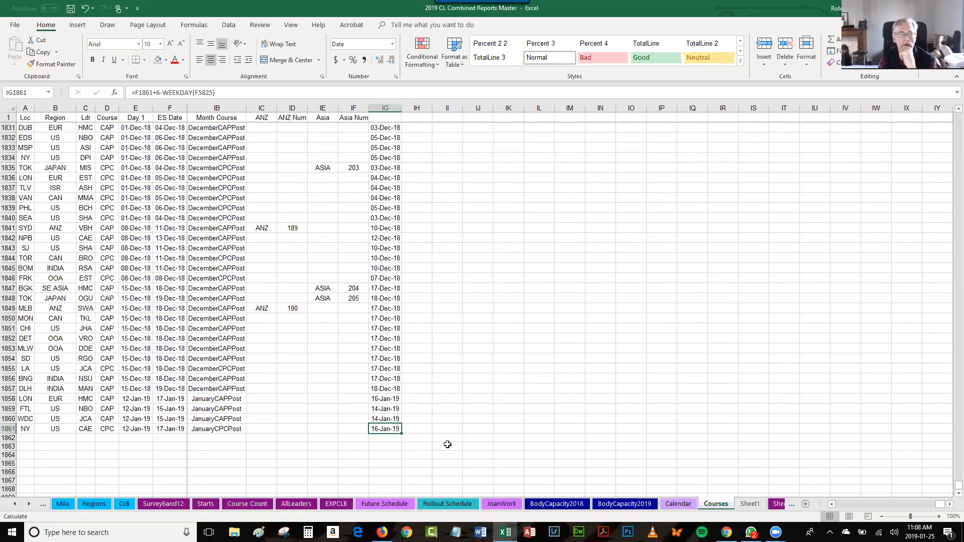
pyautogui.click(390, 186)
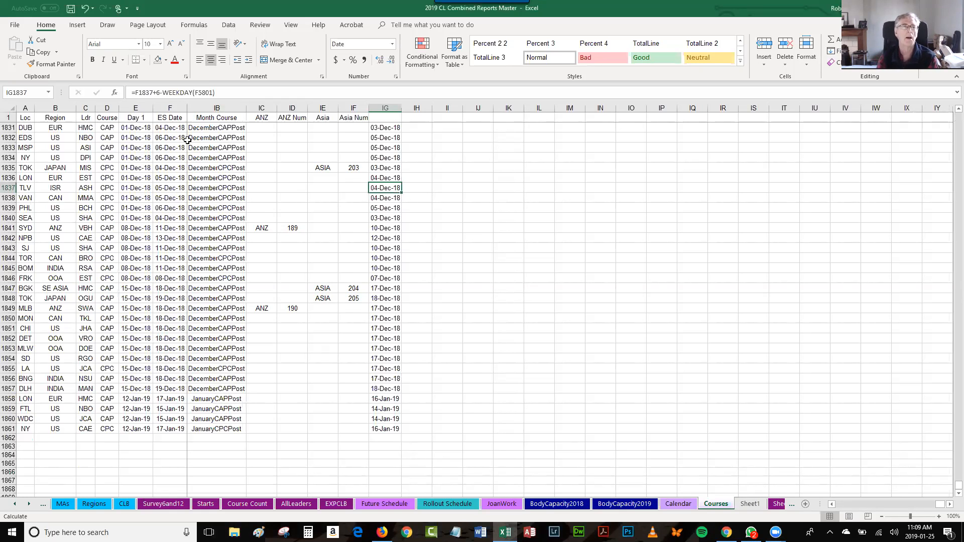
pyautogui.click(387, 218)
pyautogui.click(387, 227)
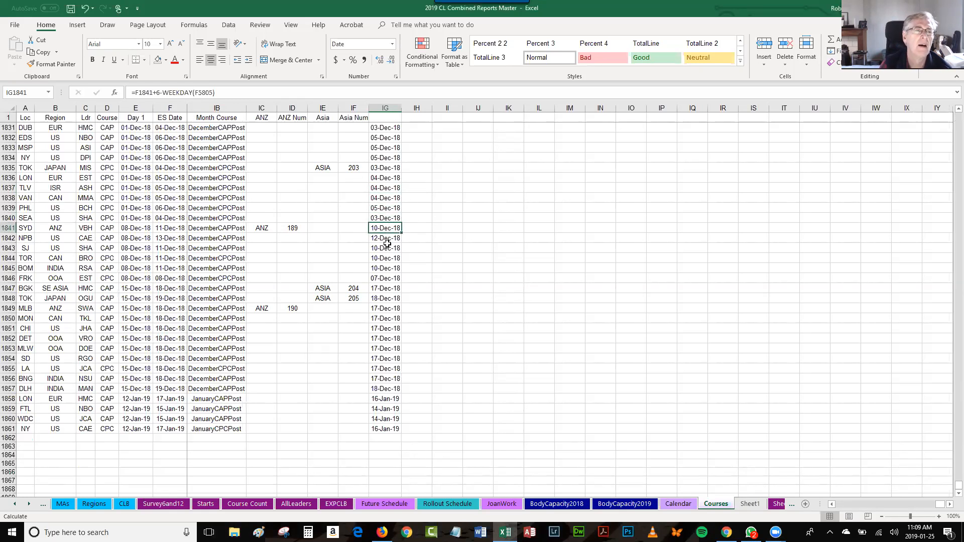
# Correct the formula in IG1841 to =F1841+6-WEEKDAY(F1841) and check its error options
pyautogui.click(231, 93)
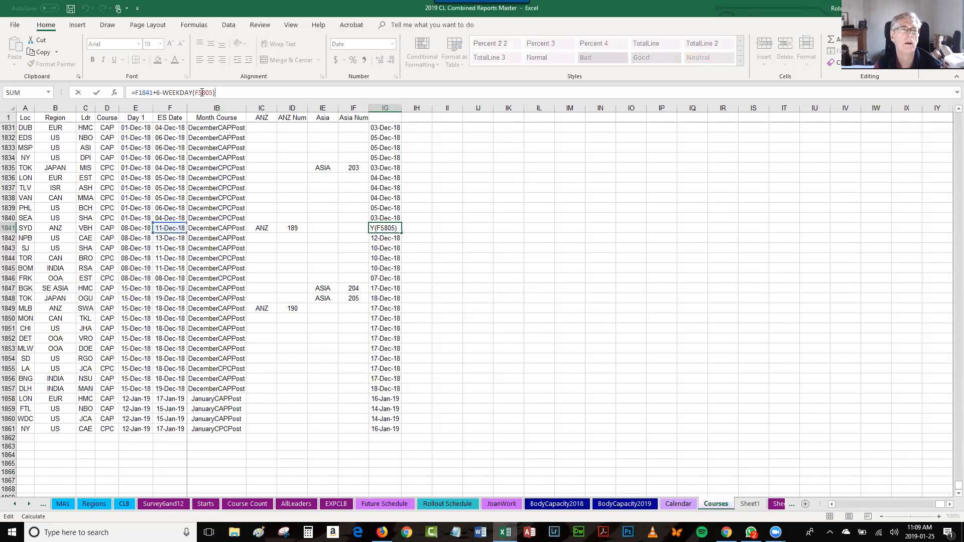
pyautogui.moveTo(204, 92); pyautogui.dragTo(213, 92)
pyautogui.write('1841')
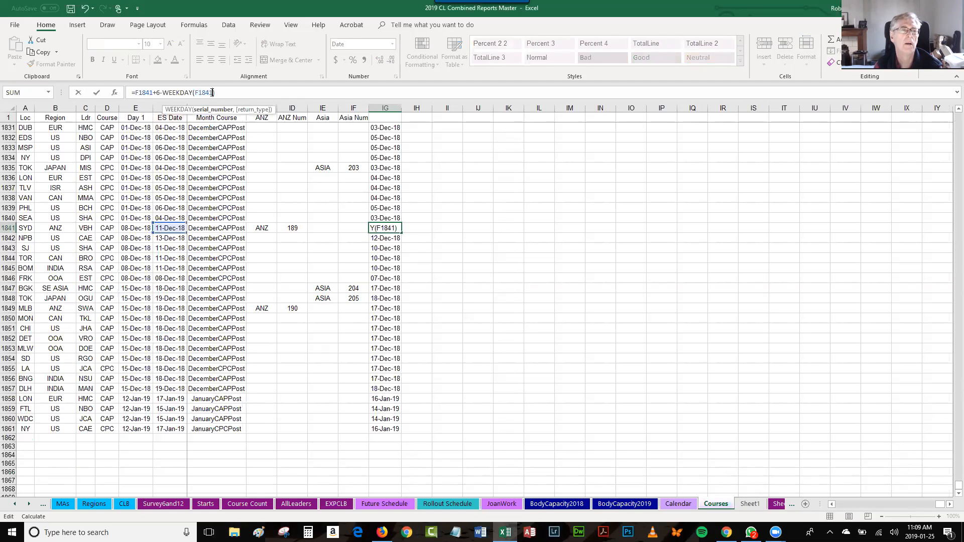
pyautogui.press('Return')
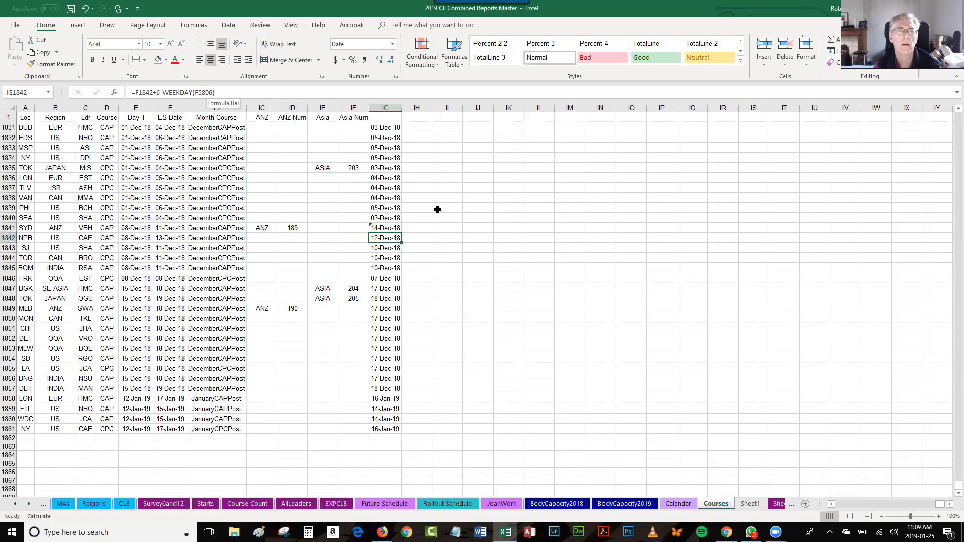
pyautogui.click(381, 228)
pyautogui.click(358, 231)
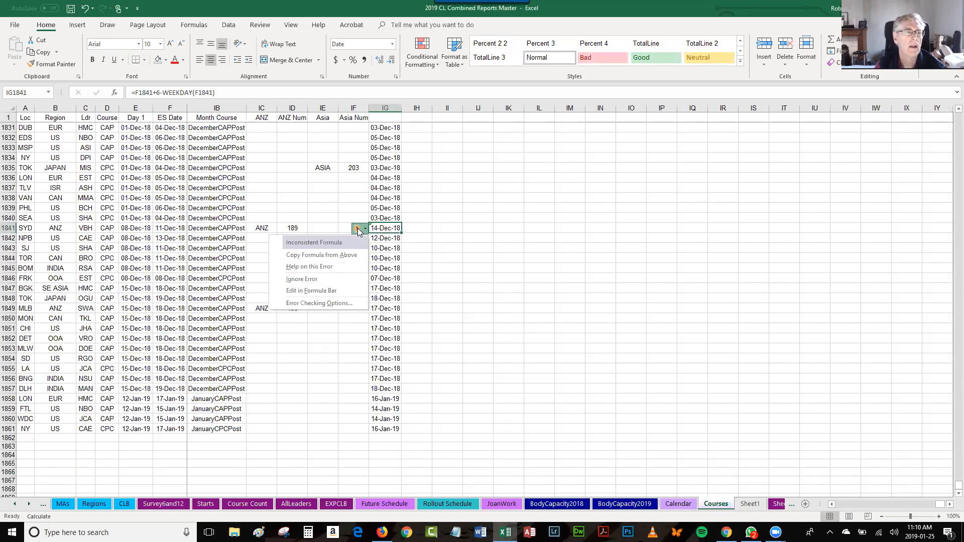
pyautogui.click(423, 228)
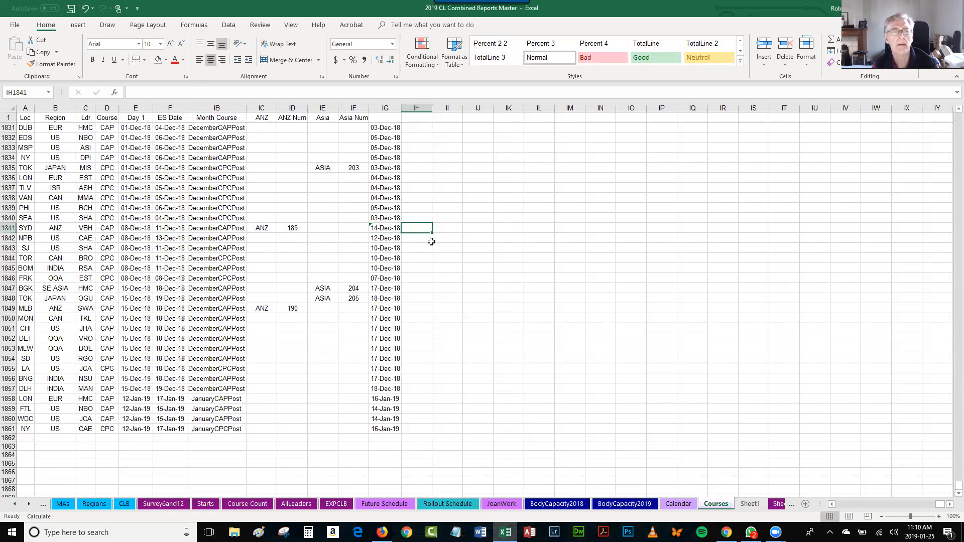
# Fill the corrected WEEKDAY formula from IG1841 down to IG1861 and recalculate the workbook
pyautogui.click(386, 228)
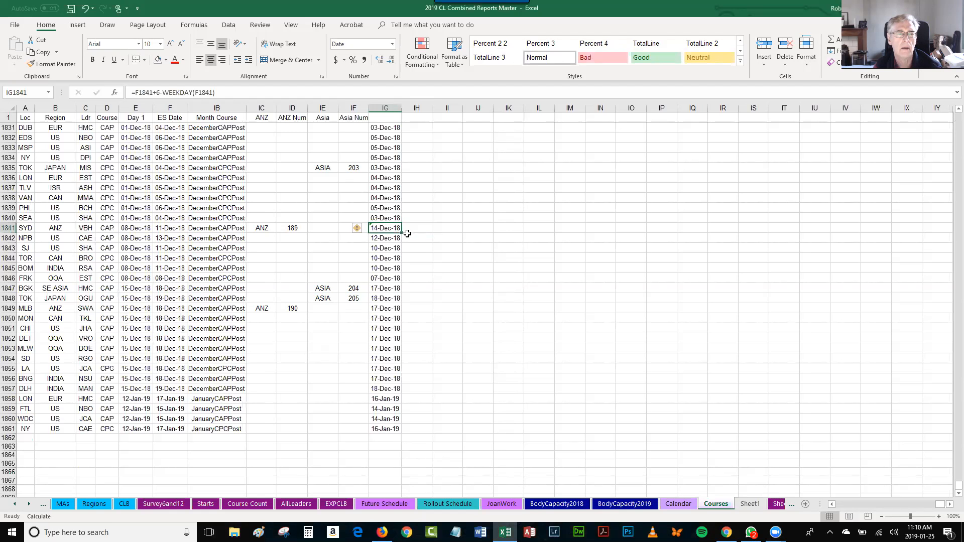
pyautogui.doubleClick(402, 232)
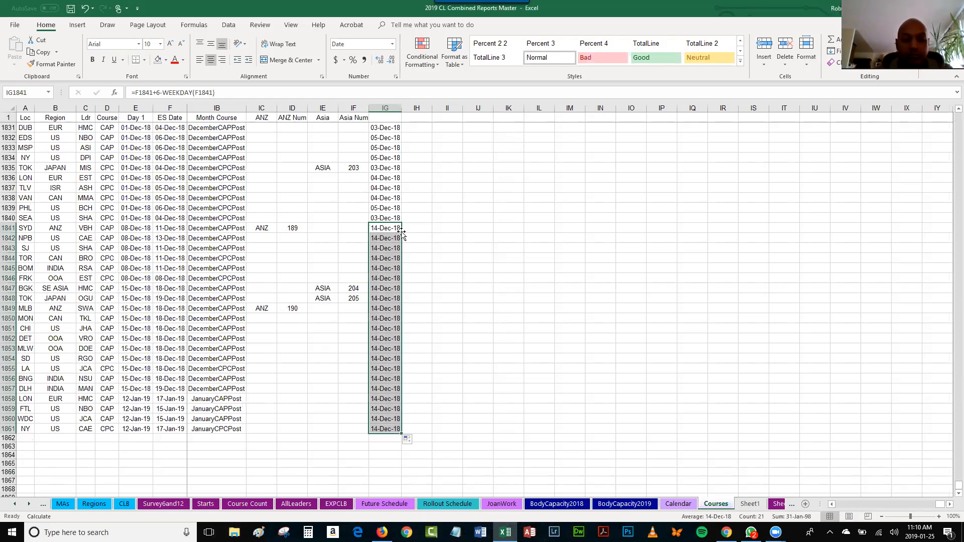
pyautogui.press('F9')
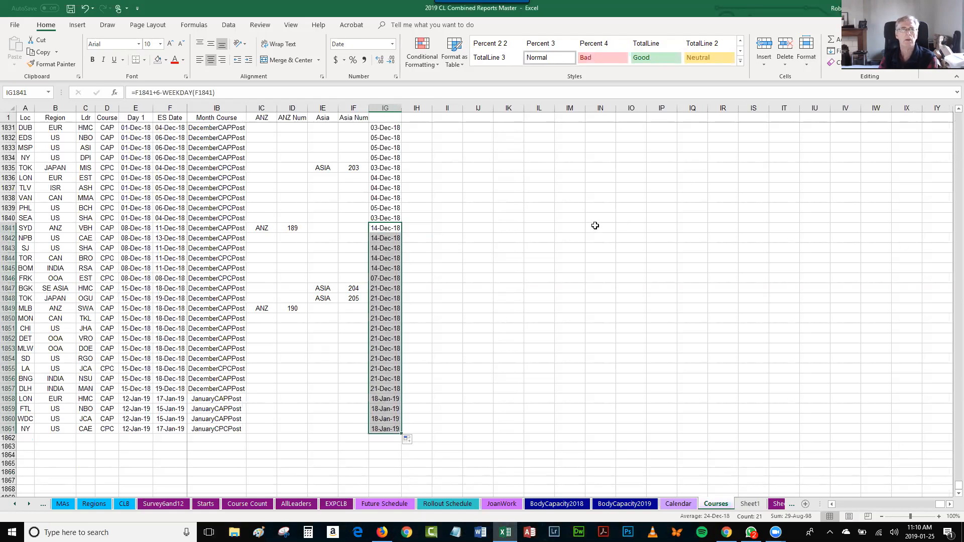
# Copy the corrected formula in IG1841 and go to the first data cell of column IG
pyautogui.click(390, 218)
pyautogui.click(395, 229)
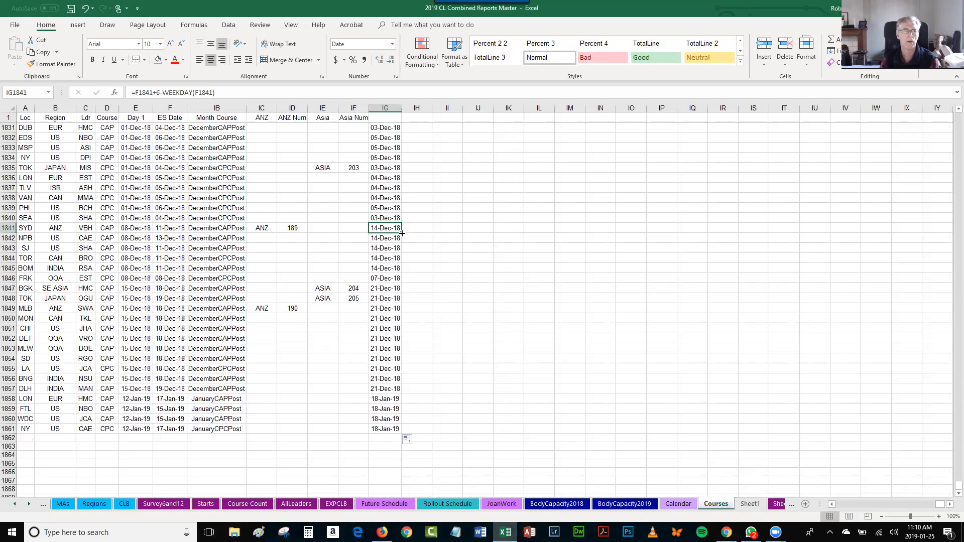
pyautogui.hotkey('ctrl', 'c')
pyautogui.click(387, 117)
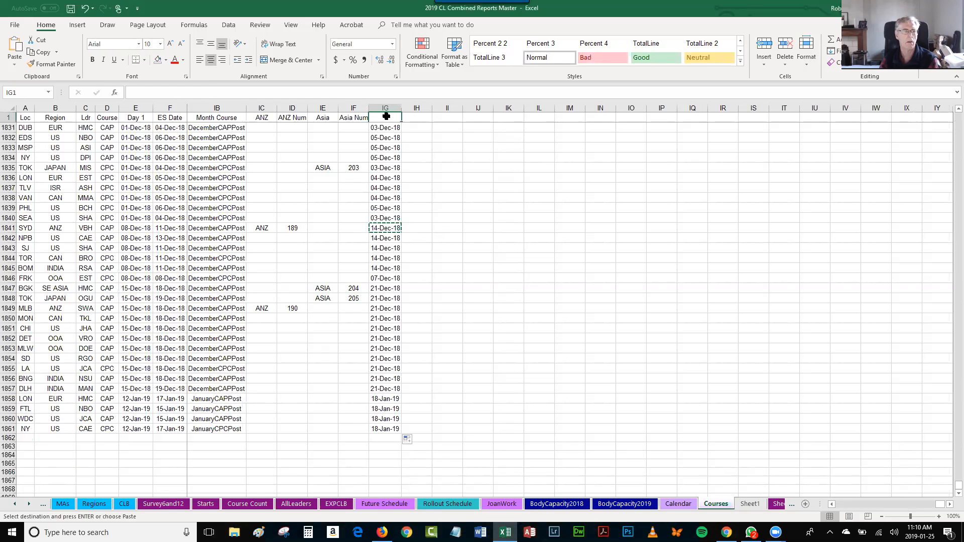
pyautogui.press('Down')
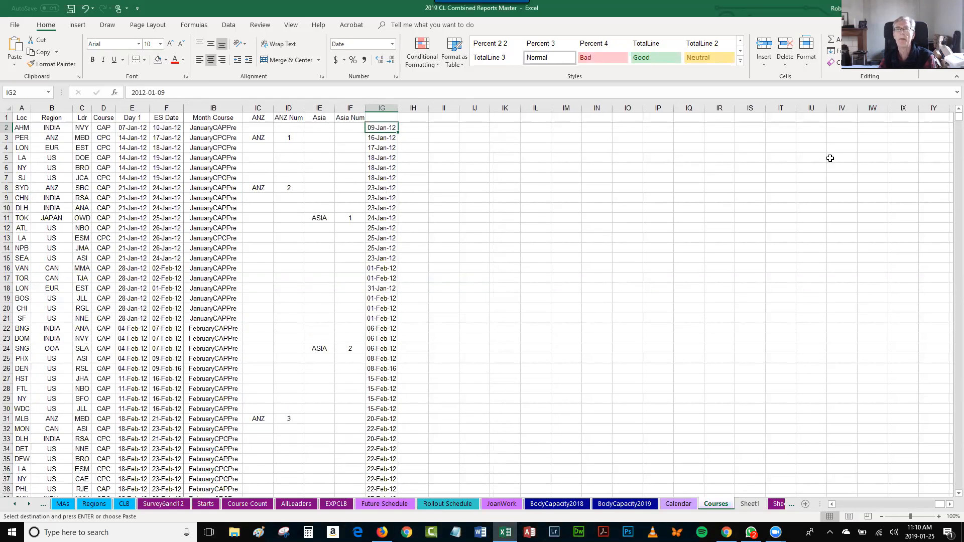
# Fit the width of column IG to its contents so the May 2012 dates display in full
pyautogui.scroll(-7, 382, 446)
pyautogui.scroll(-14, 382, 446)
pyautogui.click(382, 439)
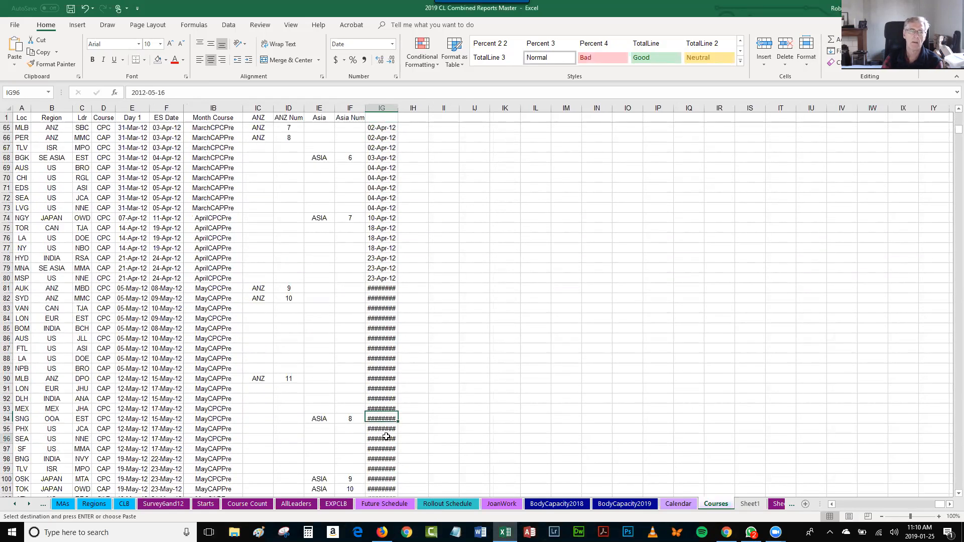
pyautogui.doubleClick(398, 108)
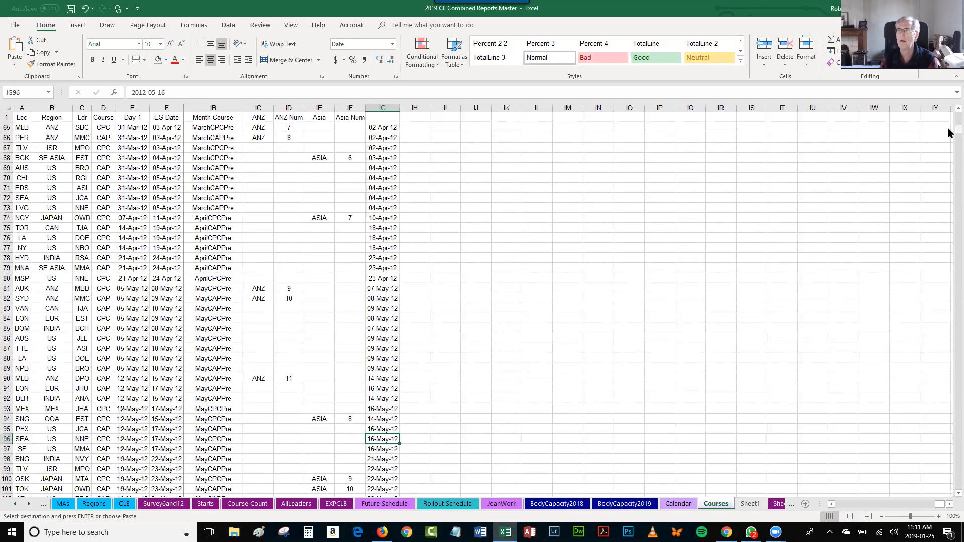
# Spot-check column IG from IG2 down to IG1827 for where fixed dates give way to formulas
pyautogui.scroll(20, 387, 142)
pyautogui.click(383, 127)
pyautogui.moveTo(959, 116); pyautogui.dragTo(949, 412)
pyautogui.scroll(-6, 375, 225)
pyautogui.scroll(1, 375, 225)
pyautogui.click(386, 228)
pyautogui.scroll(-13, 486, 320)
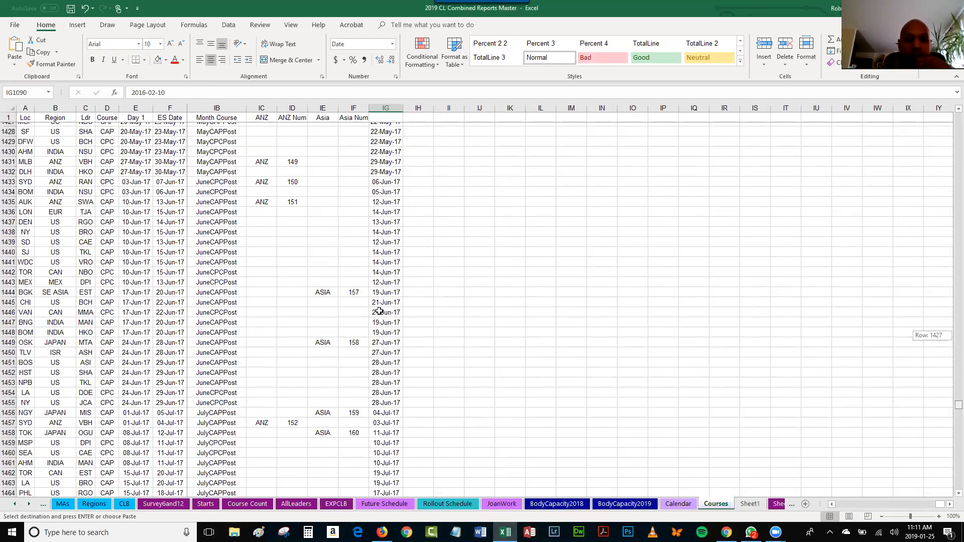
pyautogui.click(384, 308)
pyautogui.moveTo(949, 409); pyautogui.dragTo(949, 446)
pyautogui.scroll(-20, 392, 282)
pyautogui.click(390, 282)
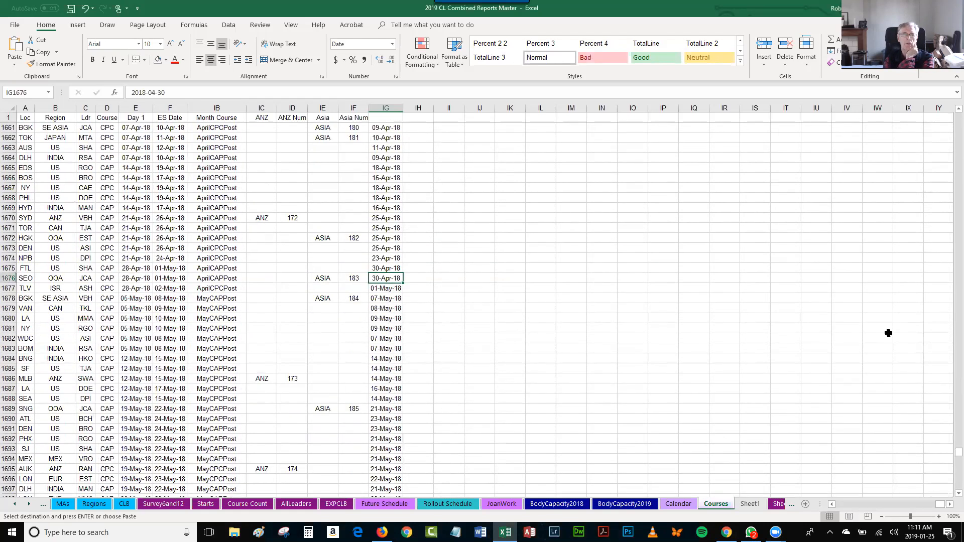
pyautogui.moveTo(956, 453); pyautogui.dragTo(949, 471)
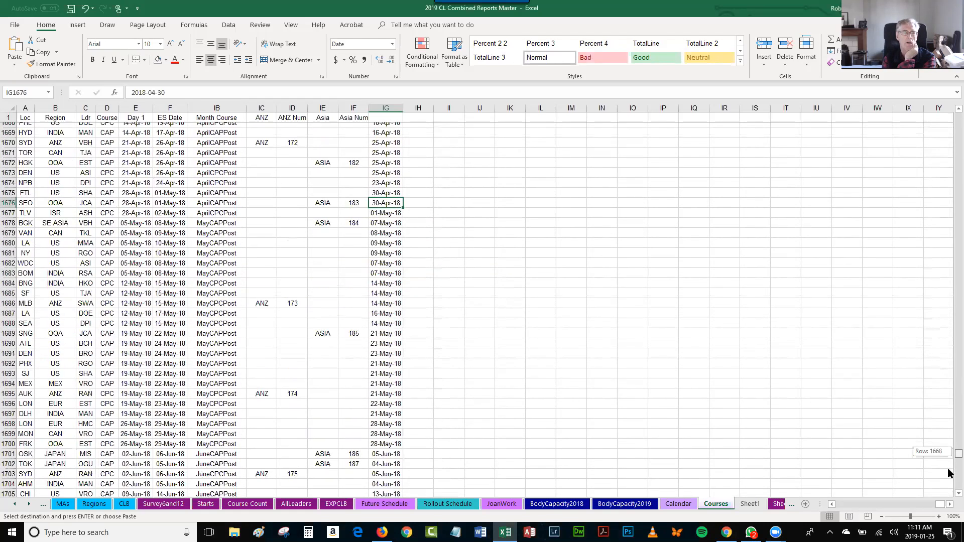
pyautogui.click(389, 380)
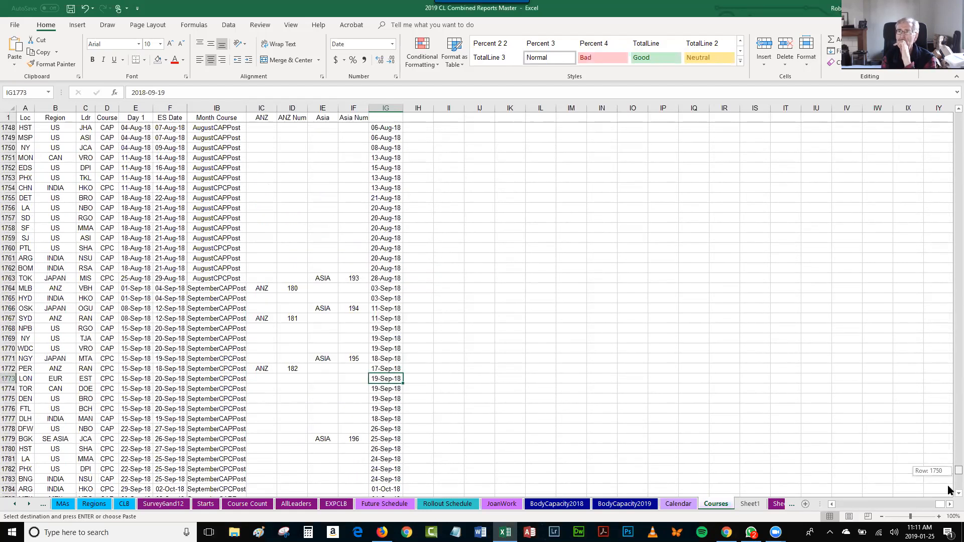
pyautogui.scroll(-20, 695, 377)
pyautogui.click(382, 148)
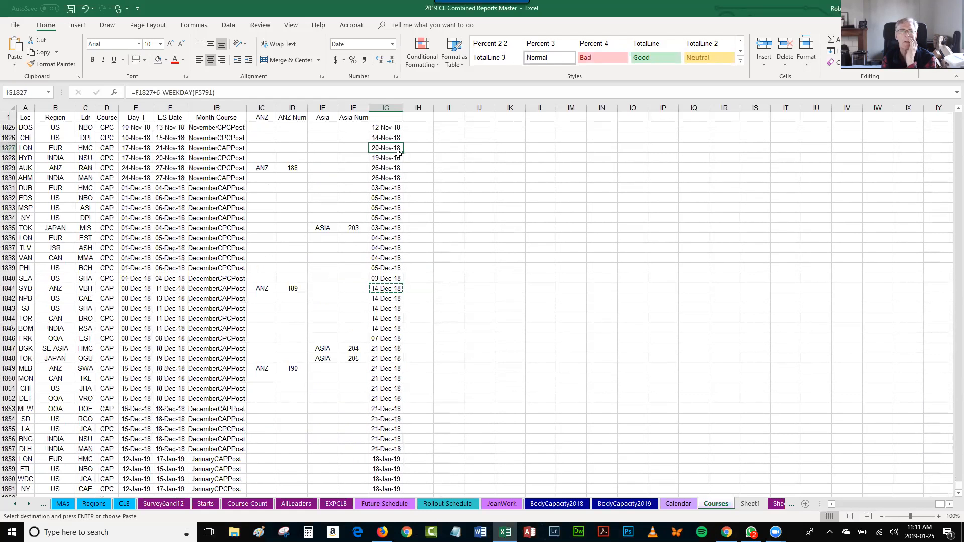
# Examine the August to November 2018 cells of column IG to locate the first row containing a formula
pyautogui.scroll(18, 386, 150)
pyautogui.scroll(4, 389, 154)
pyautogui.click(390, 157)
pyautogui.click(387, 206)
pyautogui.click(388, 248)
pyautogui.click(388, 298)
pyautogui.click(389, 419)
pyautogui.click(384, 471)
pyautogui.scroll(-5, 384, 460)
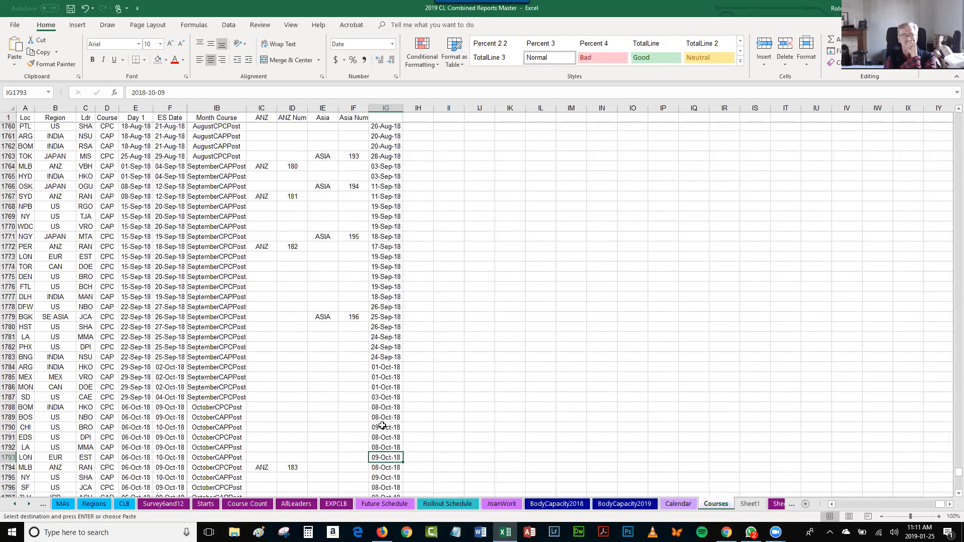
pyautogui.click(385, 368)
pyautogui.click(386, 389)
pyautogui.click(385, 419)
pyautogui.scroll(-6, 386, 435)
pyautogui.click(390, 391)
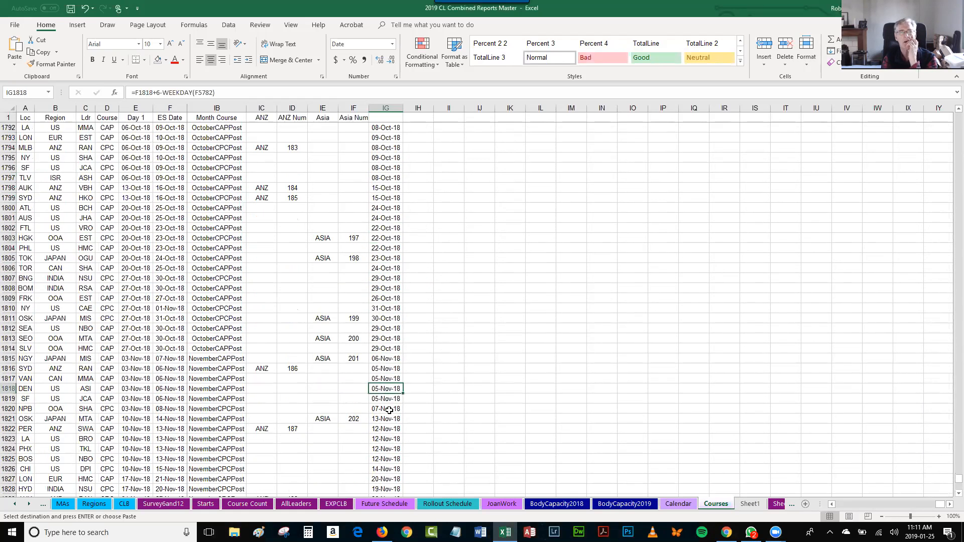
pyautogui.click(386, 370)
pyautogui.click(386, 358)
pyautogui.click(386, 320)
pyautogui.click(386, 329)
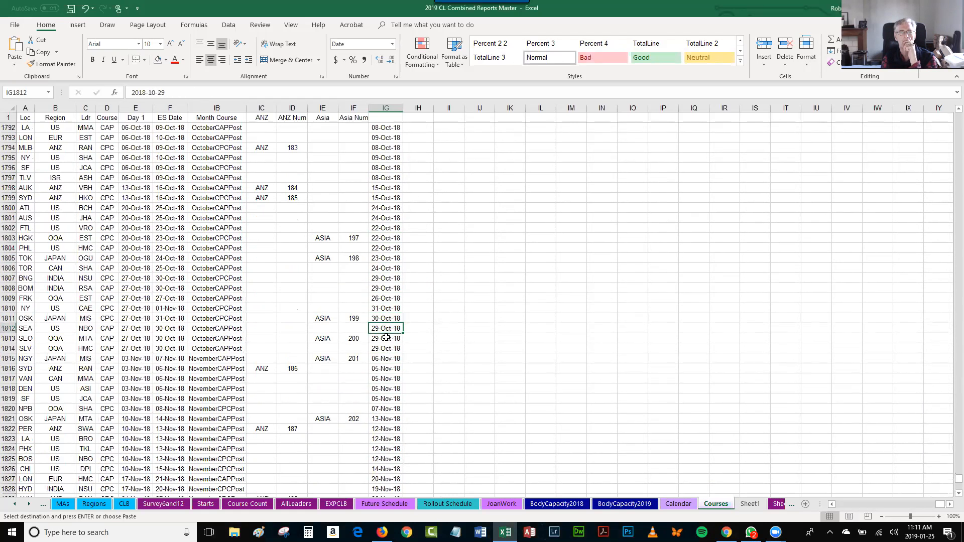
pyautogui.click(389, 348)
pyautogui.click(388, 360)
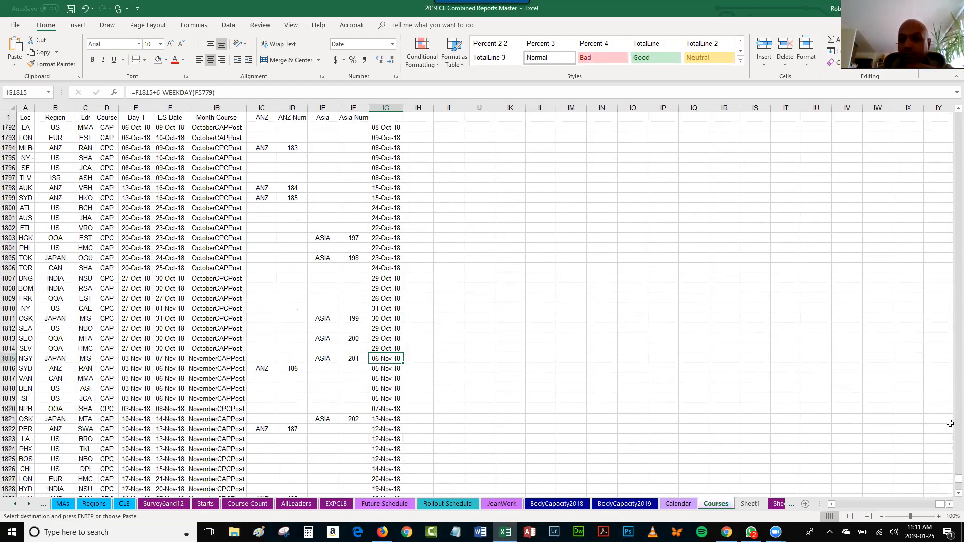
# Paste the copied formula into IG2 as =F2+6-WEEKDAY(F2), replacing the fixed date
pyautogui.moveTo(949, 480); pyautogui.dragTo(949, 108)
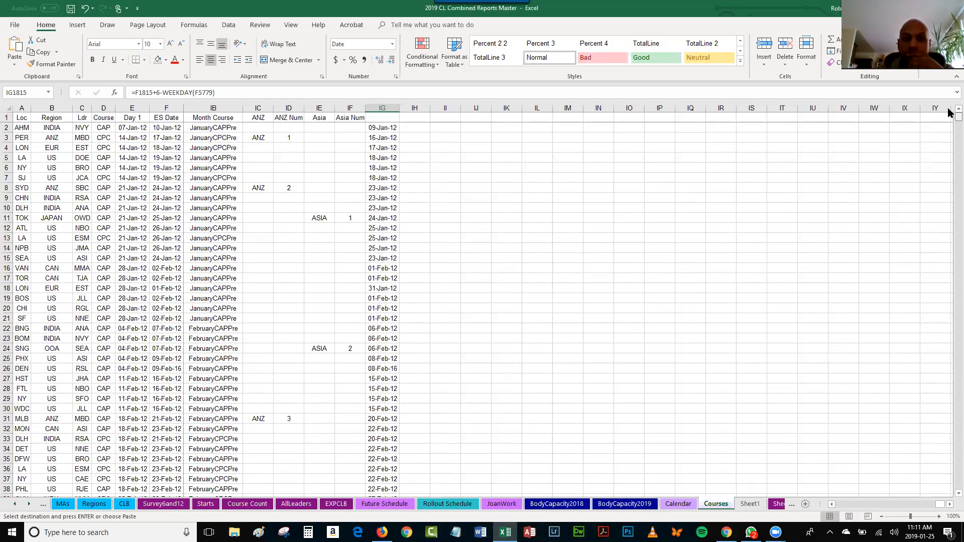
pyautogui.click(370, 129)
pyautogui.hotkey('ctrl', 'v')
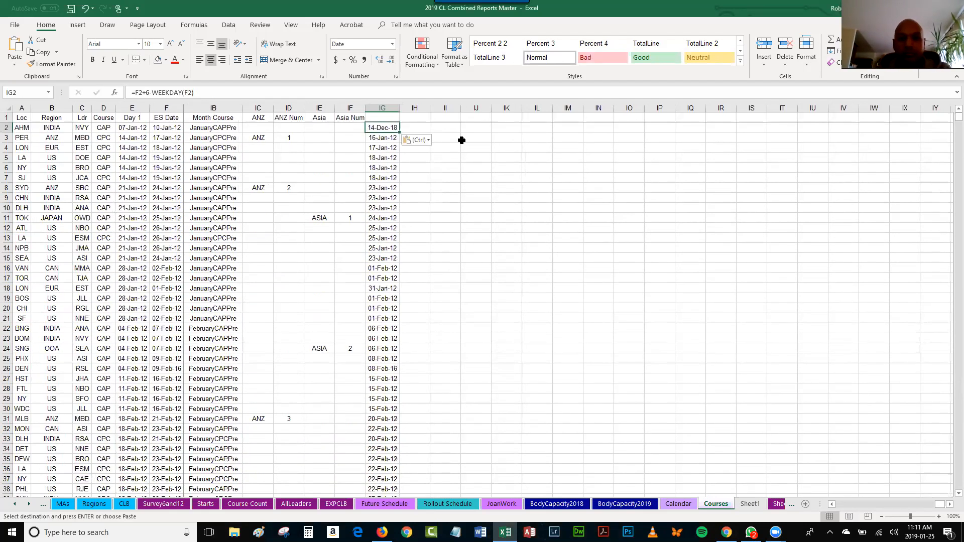
# Fill the IG2 formula down column IG through the last data row and review the January to April 2012 dates
pyautogui.doubleClick(399, 132)
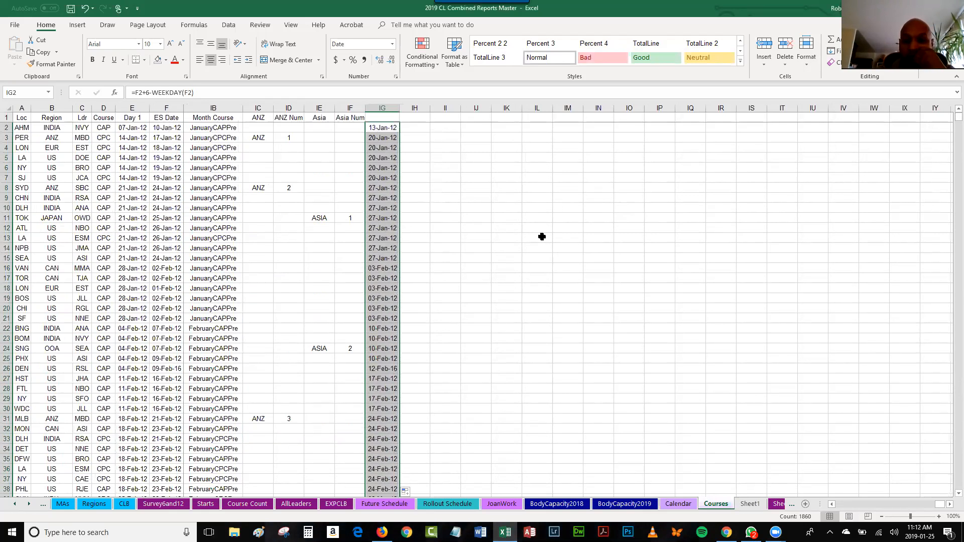
pyautogui.click(440, 129)
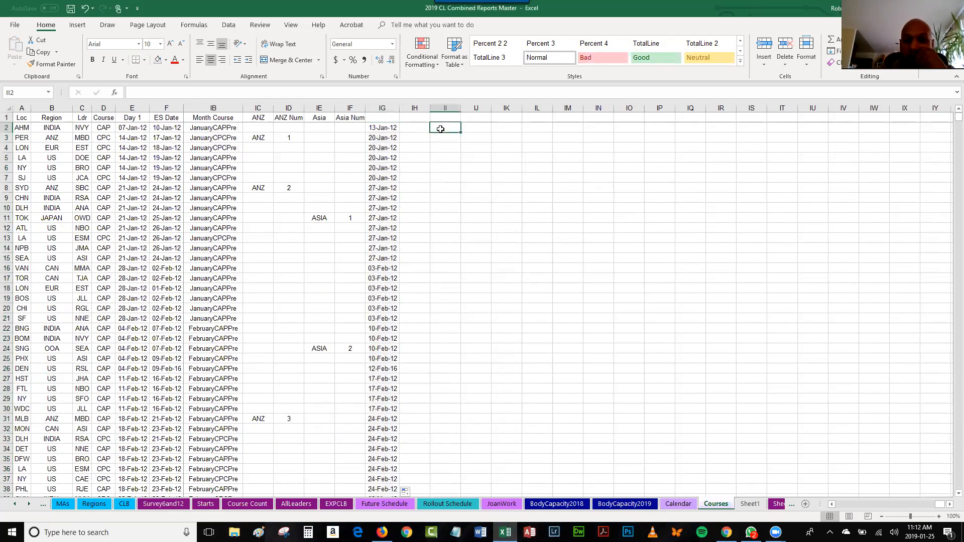
pyautogui.click(383, 128)
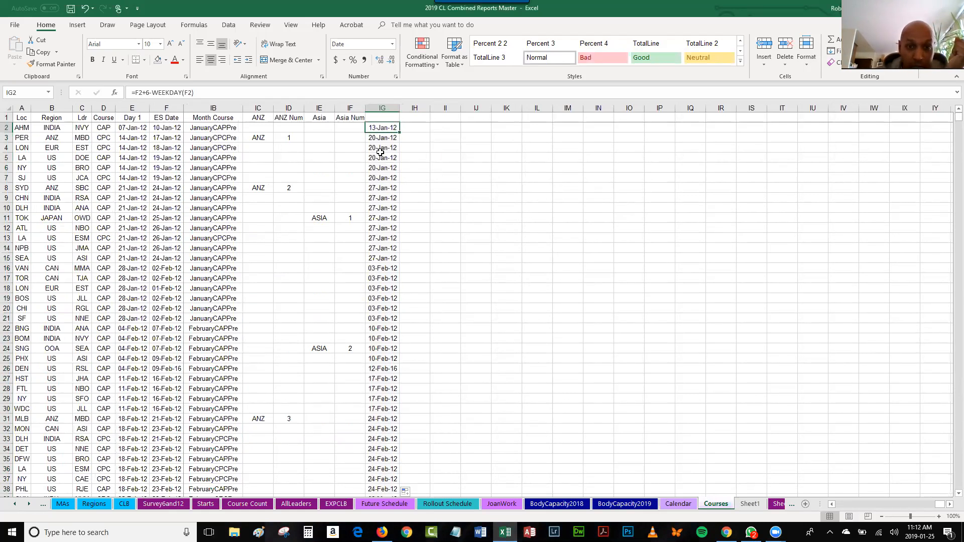
pyautogui.scroll(-3, 388, 399)
pyautogui.scroll(-10, 388, 399)
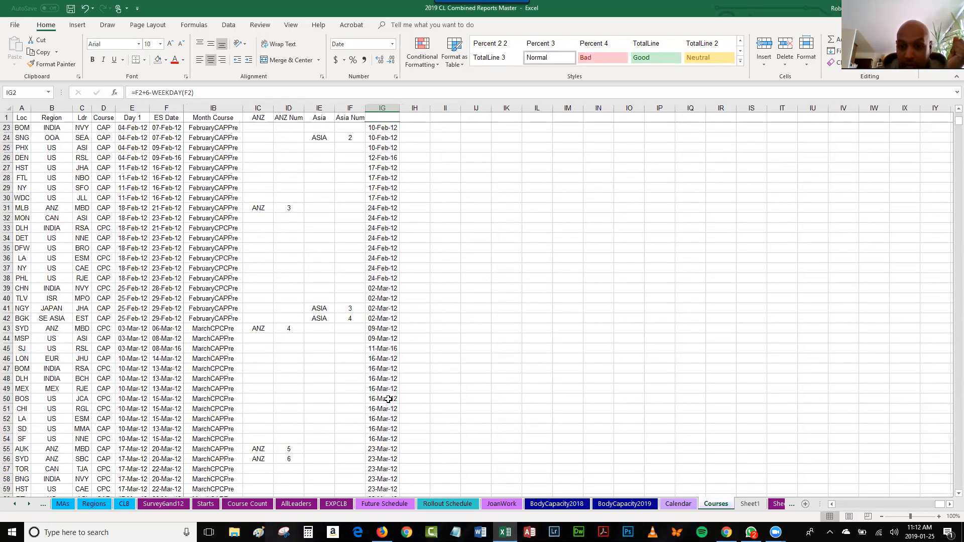
pyautogui.scroll(-6, 387, 427)
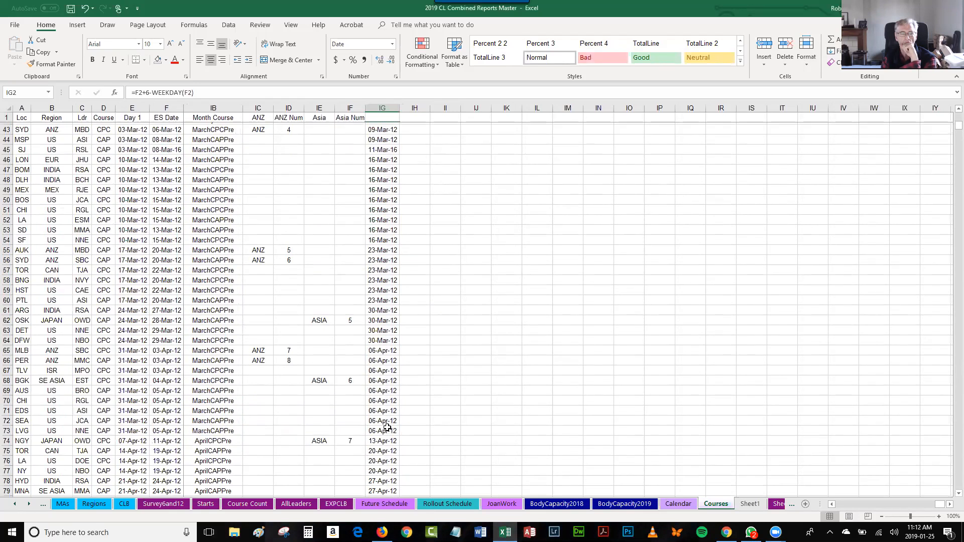
pyautogui.scroll(19, 385, 236)
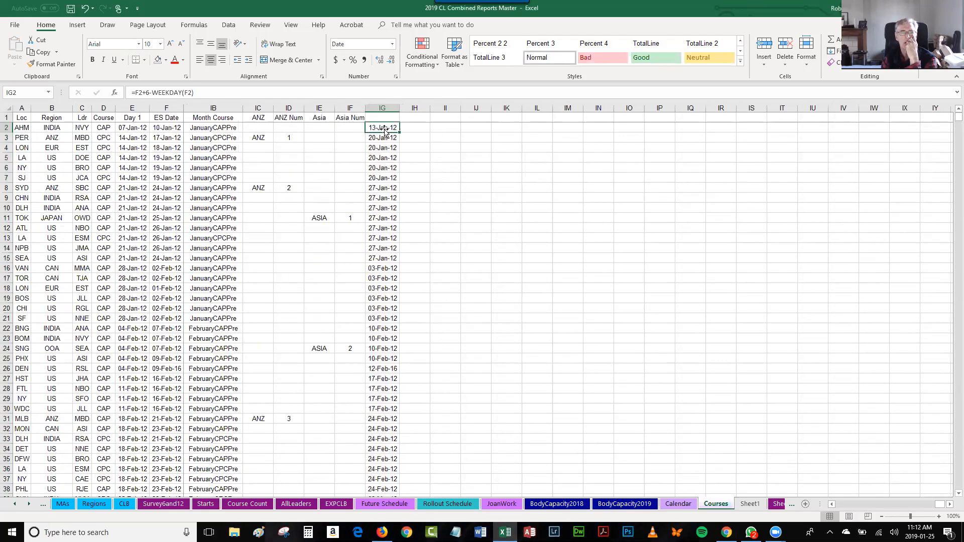
# Copy IG2:IG1830 and paste it over itself as values, converting the formulas up to November 2018 into fixed dates
pyautogui.moveTo(956, 119); pyautogui.dragTo(951, 482)
pyautogui.scroll(-20, 397, 261)
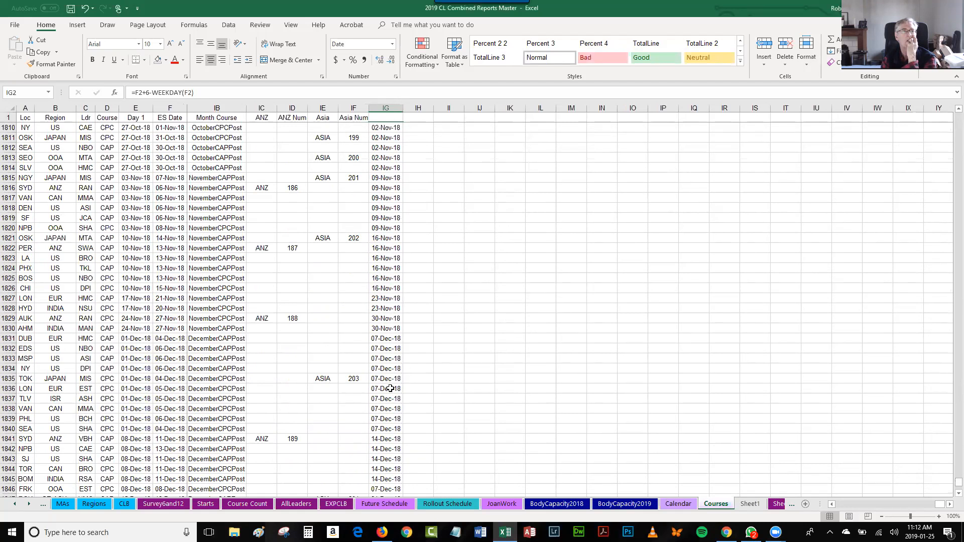
pyautogui.keyDown('shift'); pyautogui.click(384, 329); pyautogui.keyUp('shift')
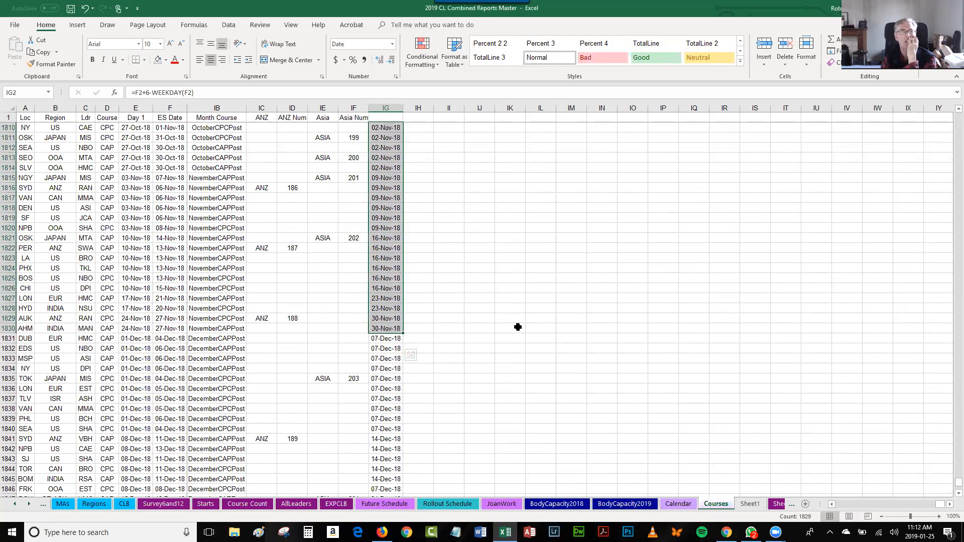
pyautogui.hotkey('ctrl', 'c')
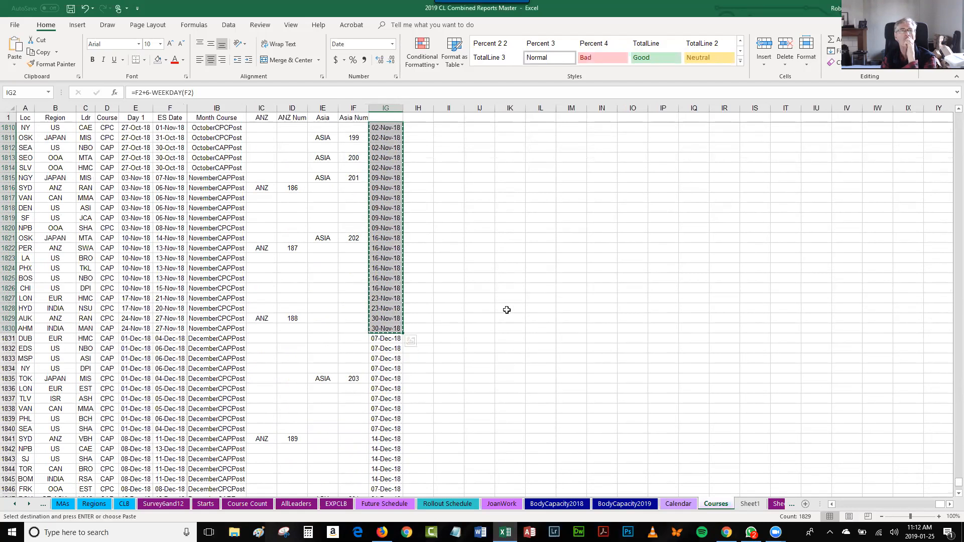
pyautogui.click(14, 62)
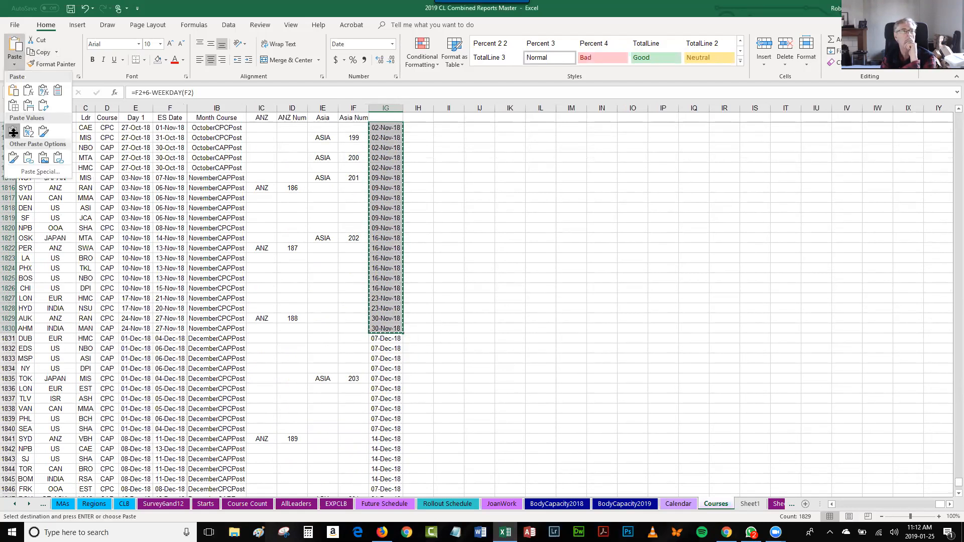
pyautogui.click(13, 132)
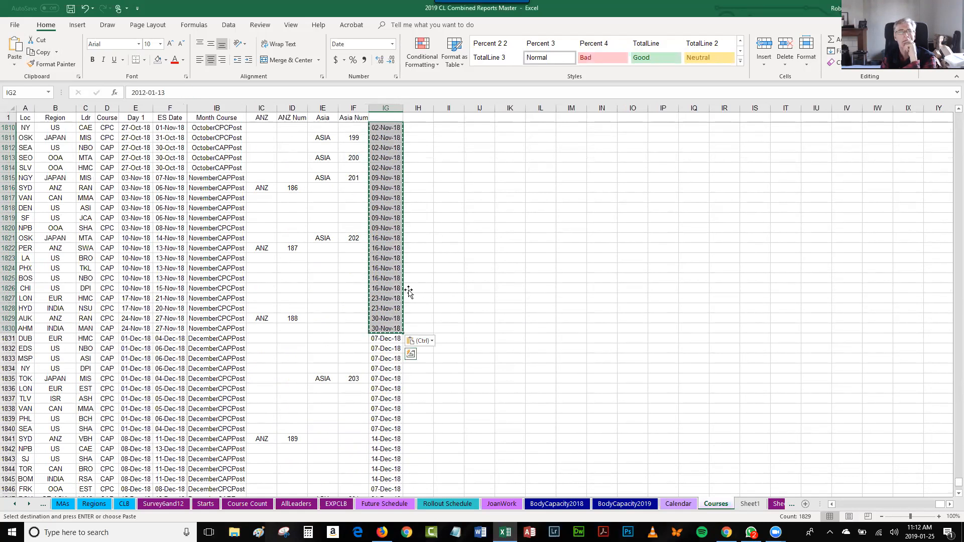
pyautogui.click(428, 329)
pyautogui.press('Escape')
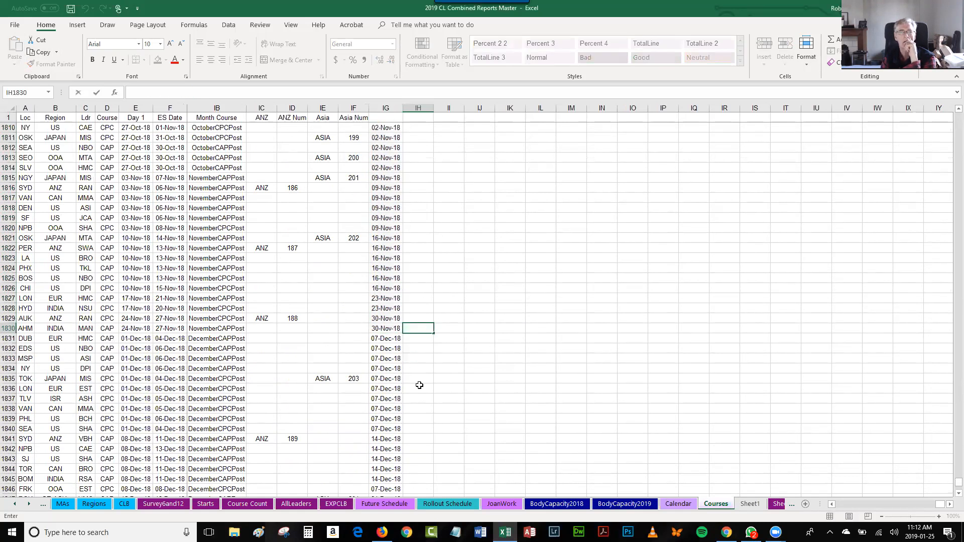
# Check the formulas in column IG from the first December 2018 row, IG1831, to the last row, IG1861
pyautogui.click(382, 337)
pyautogui.scroll(-7, 392, 363)
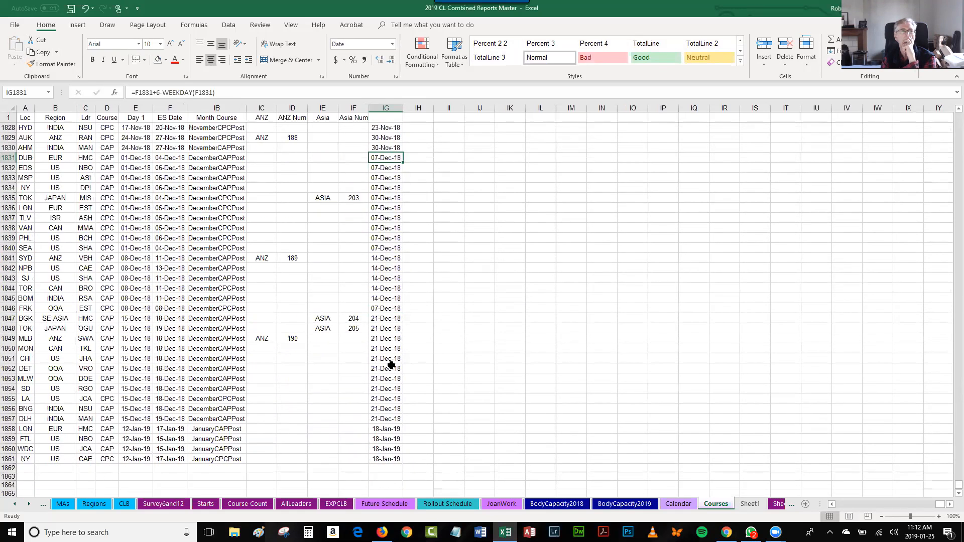
pyautogui.hotkey('ctrl', 'Down')
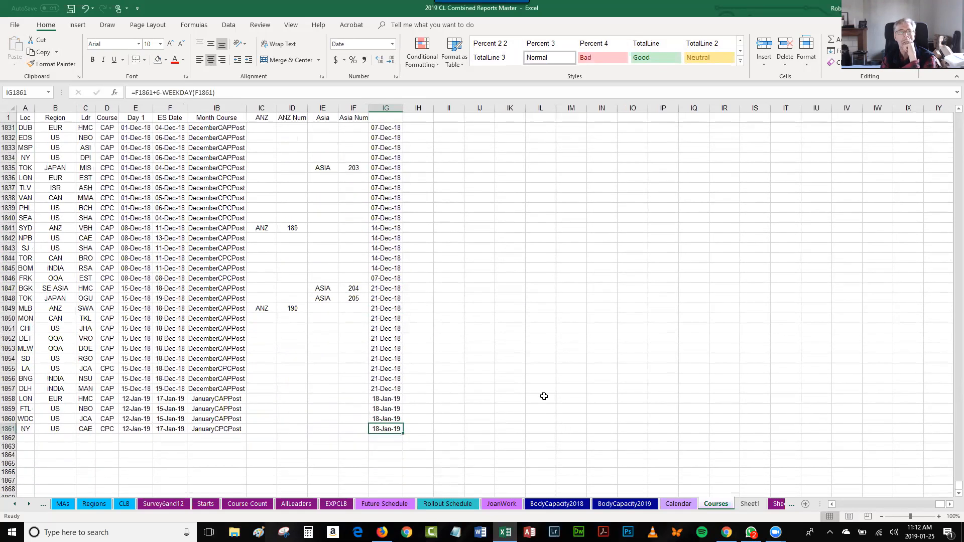
pyautogui.scroll(6, 450, 253)
pyautogui.scroll(3, 462, 271)
pyautogui.click(455, 288)
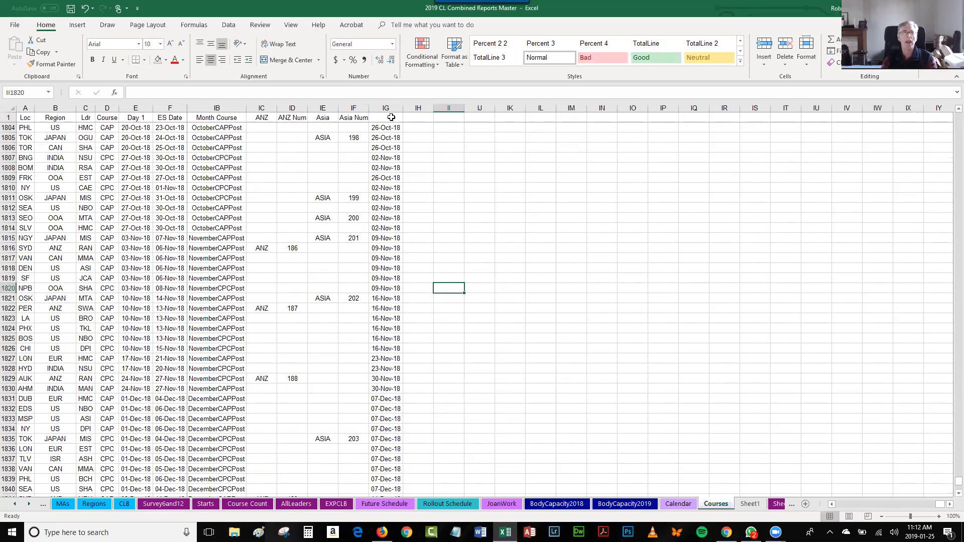
# Enter the header EOW Friday in IG1 and fit the width of column IG to it
pyautogui.click(390, 119)
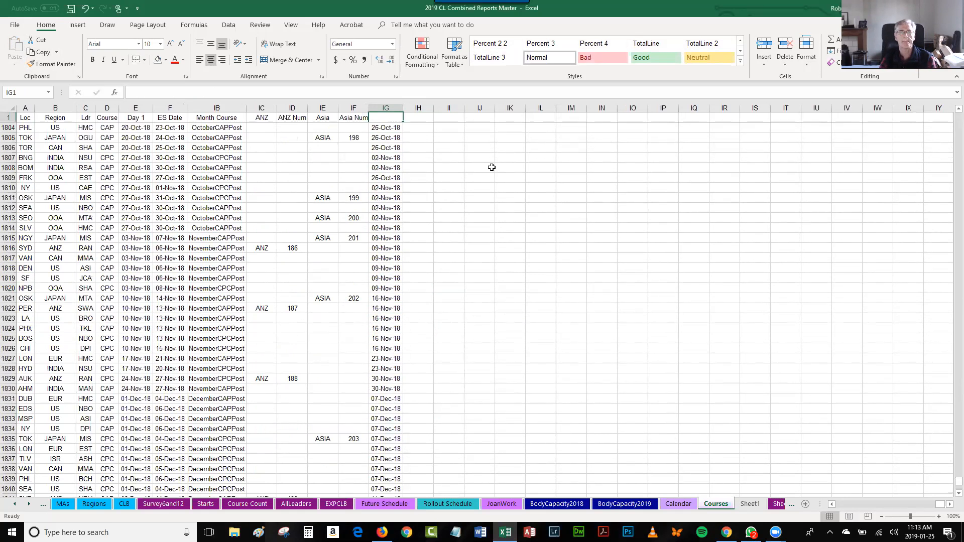
pyautogui.write('EOW F')
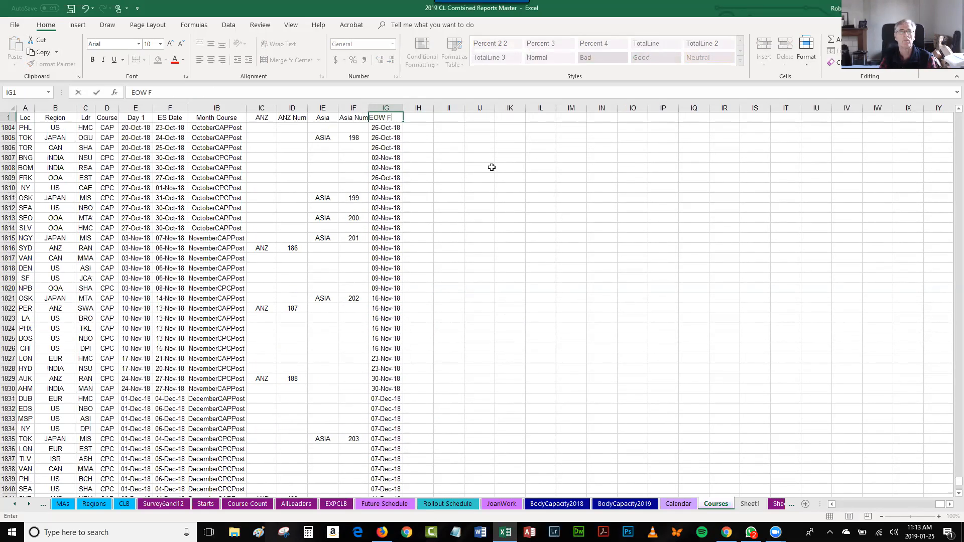
pyautogui.write('riday')
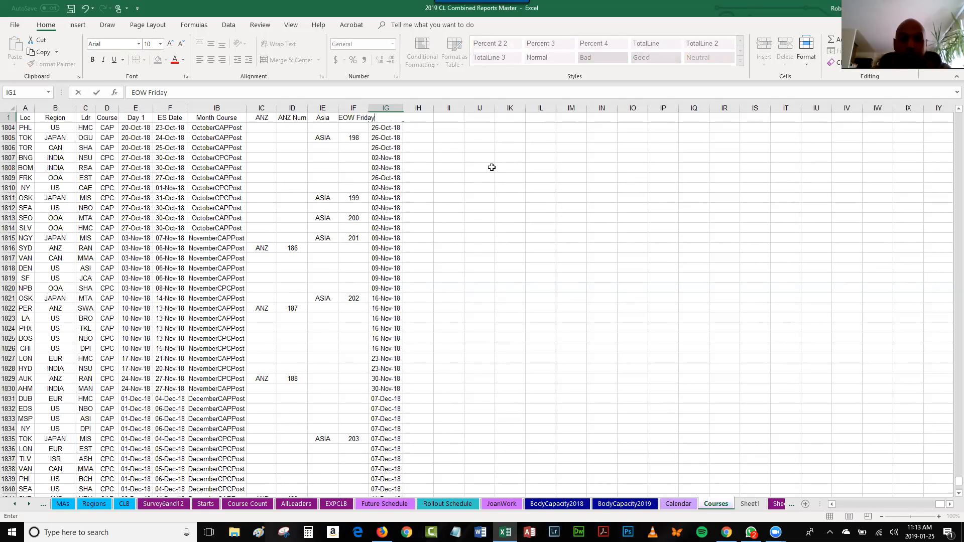
pyautogui.press('Return')
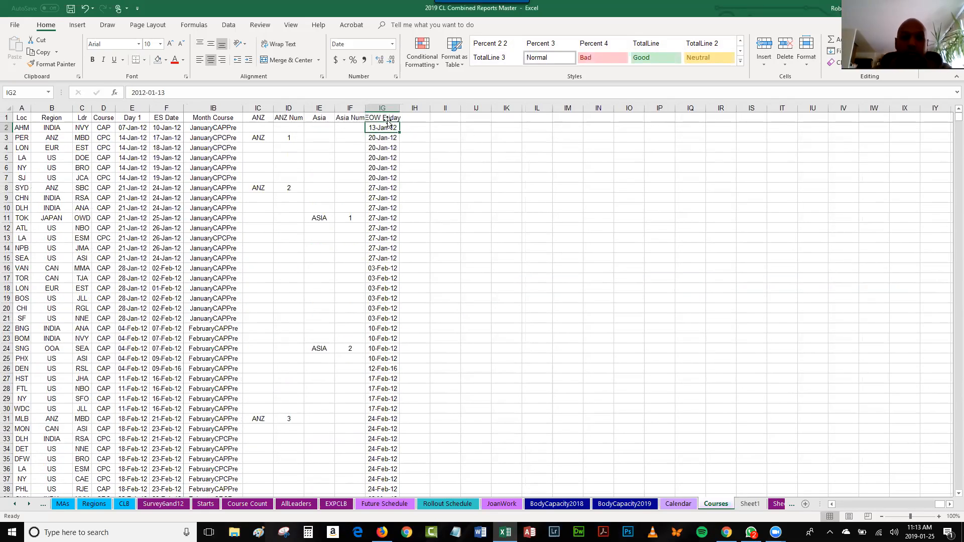
pyautogui.doubleClick(401, 108)
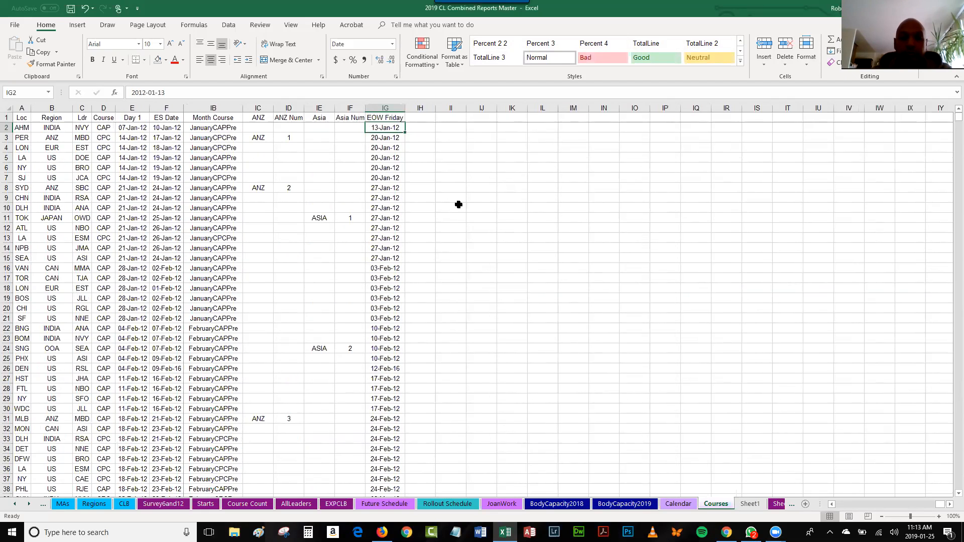
# Enter the header text LDRCRSYEARQTR in IH1
pyautogui.click(426, 118)
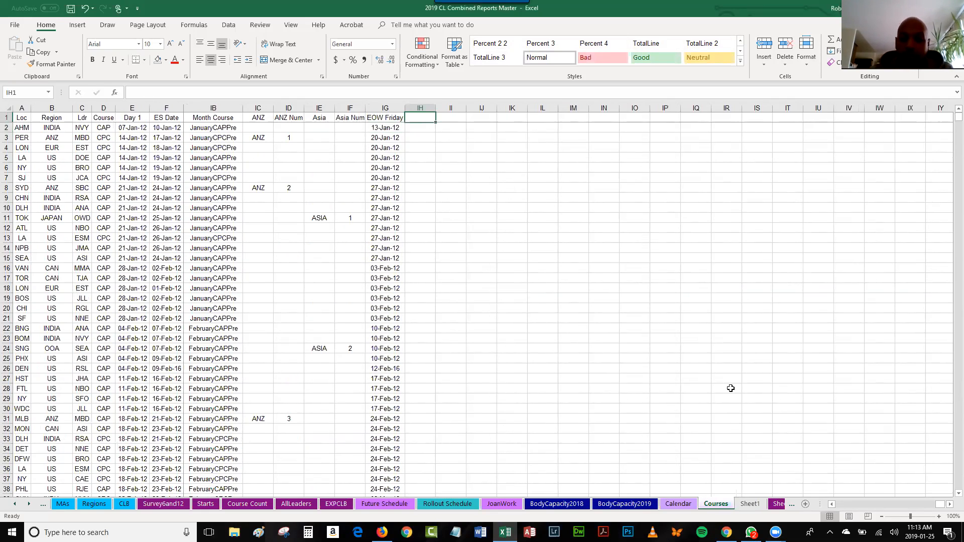
pyautogui.press('capslock')
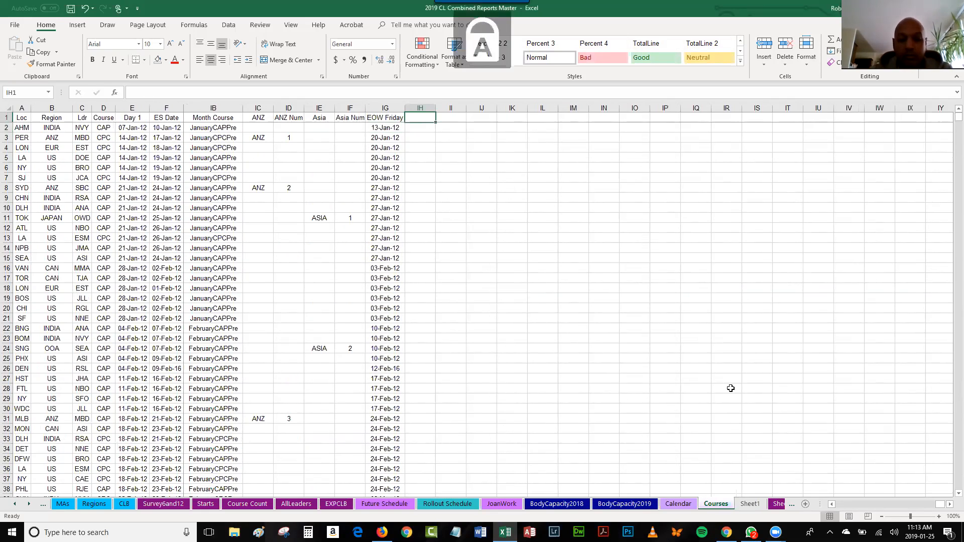
pyautogui.write('LD')
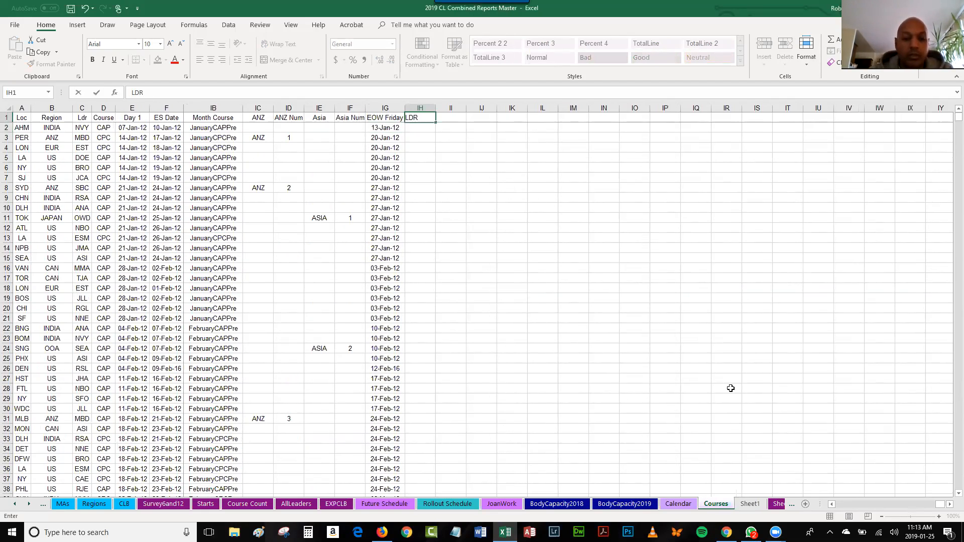
pyautogui.write('R')
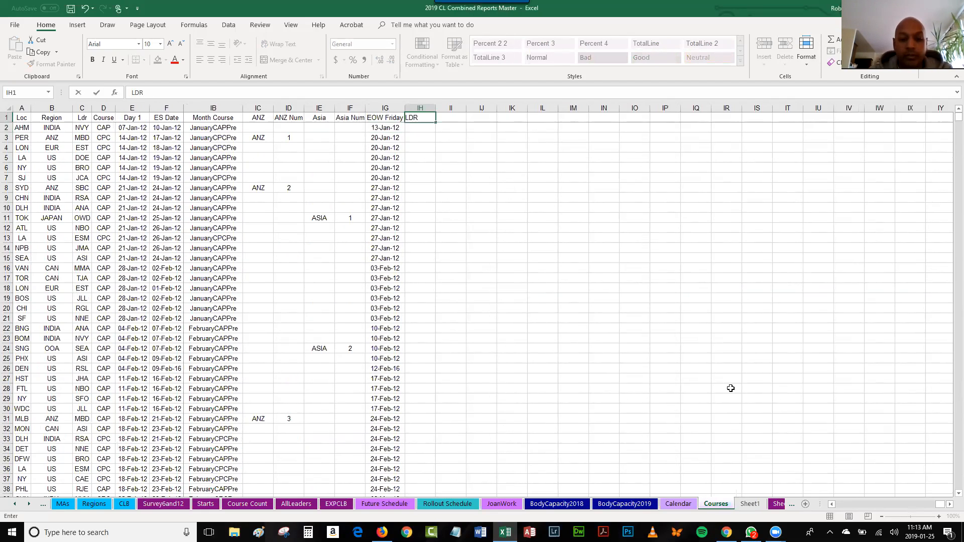
pyautogui.write('CO')
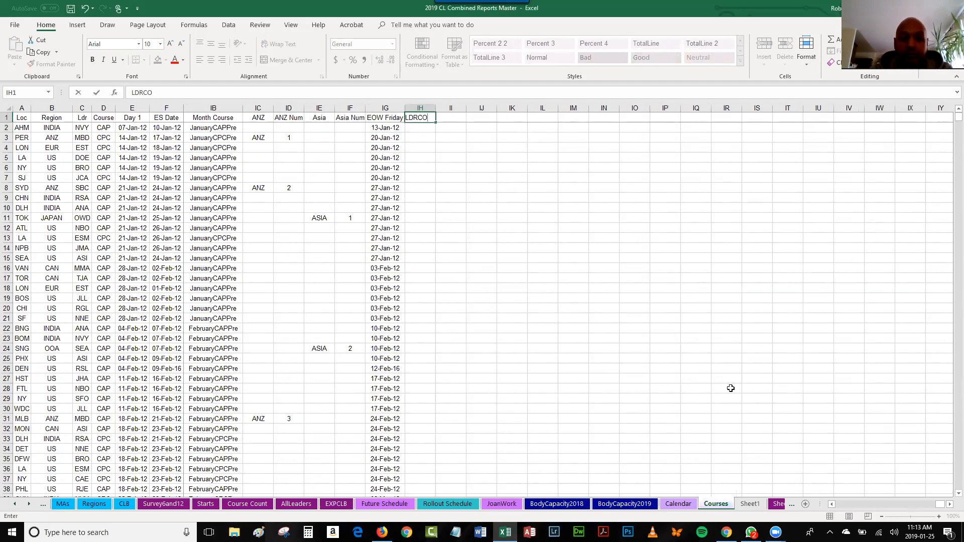
pyautogui.press('BackSpace')
pyautogui.write('R')
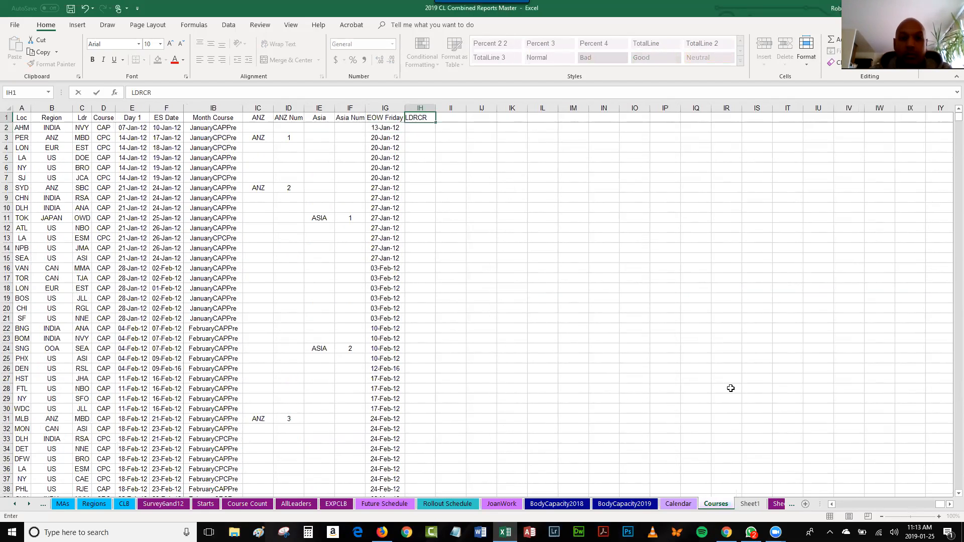
pyautogui.write('S')
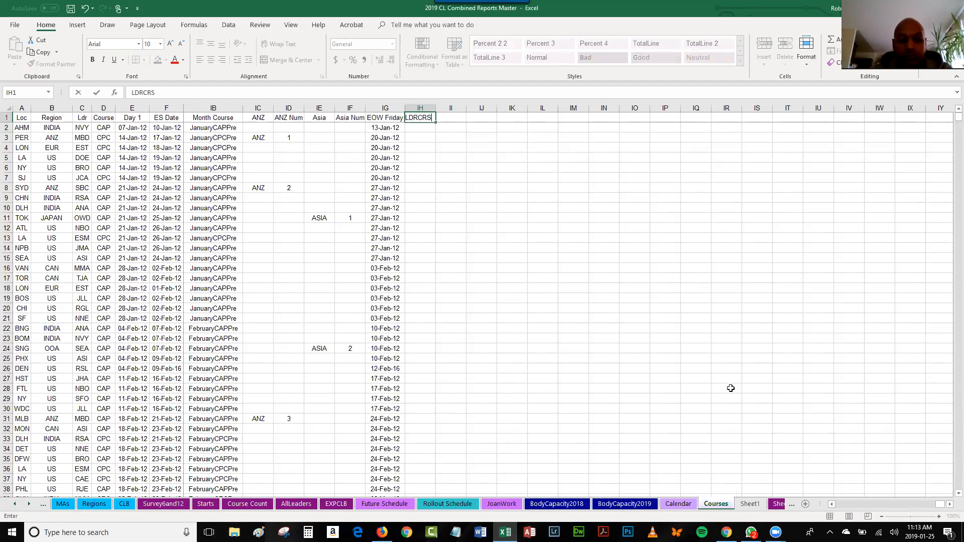
pyautogui.write('YEARQTR')
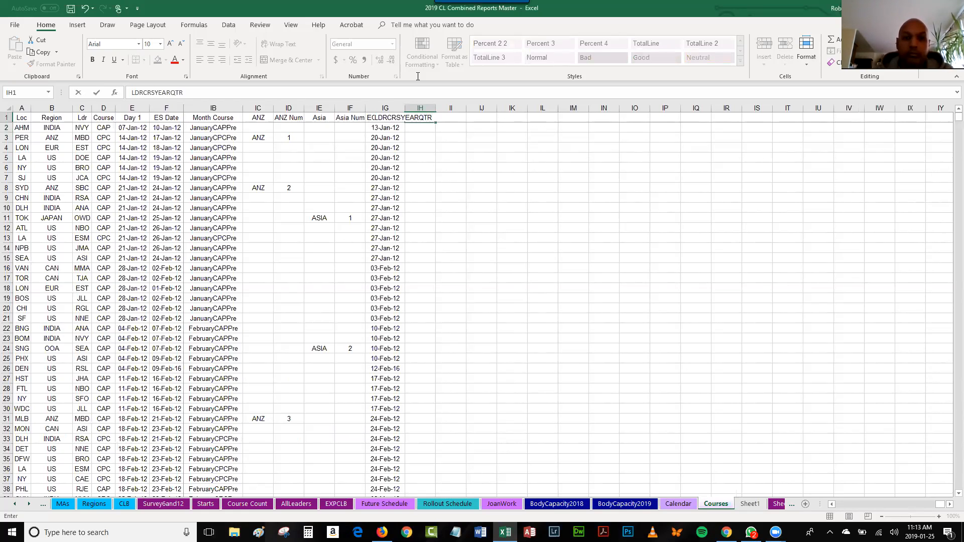
# Change the IH1 header to LDRCRSYRQTREFF and fit the width of column IH to it
pyautogui.click(415, 119)
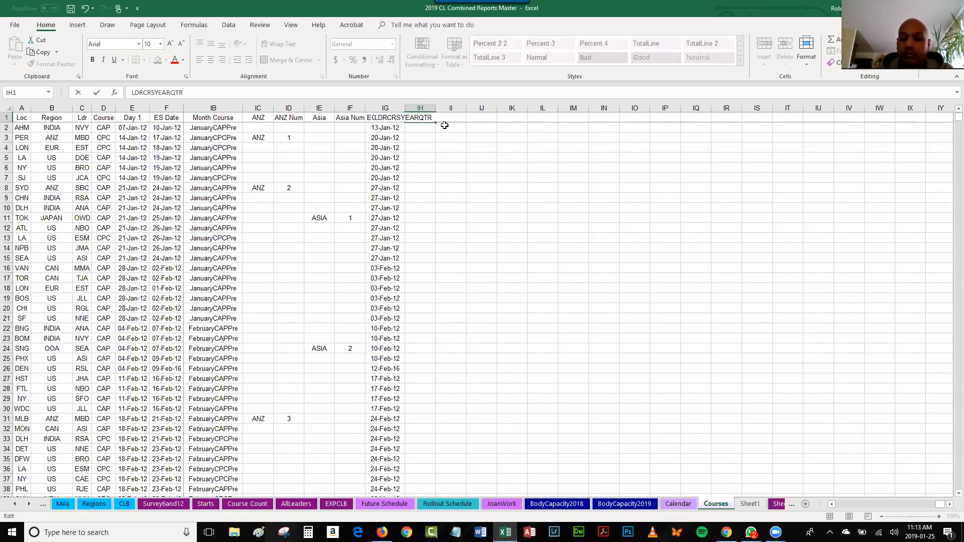
pyautogui.press('BackSpace')
pyautogui.press('BackSpace')
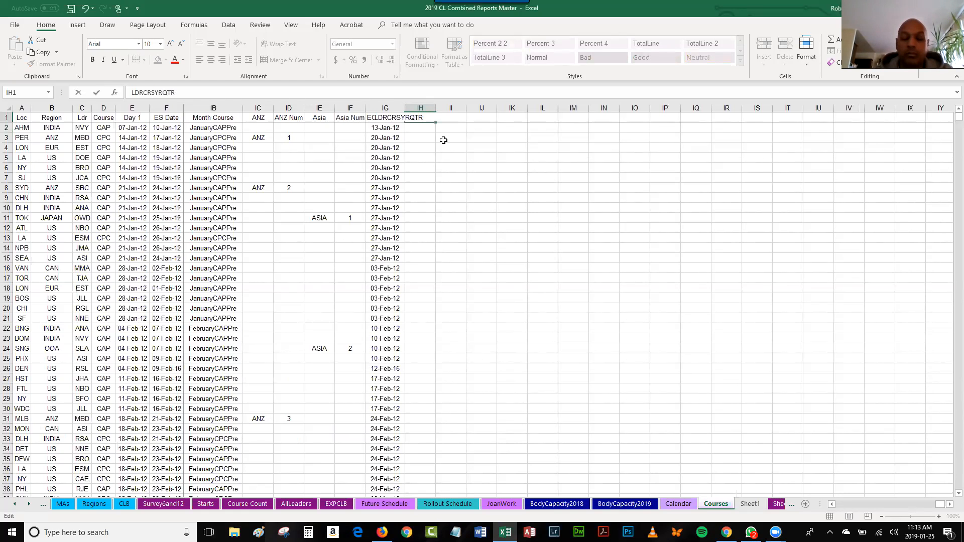
pyautogui.write('E')
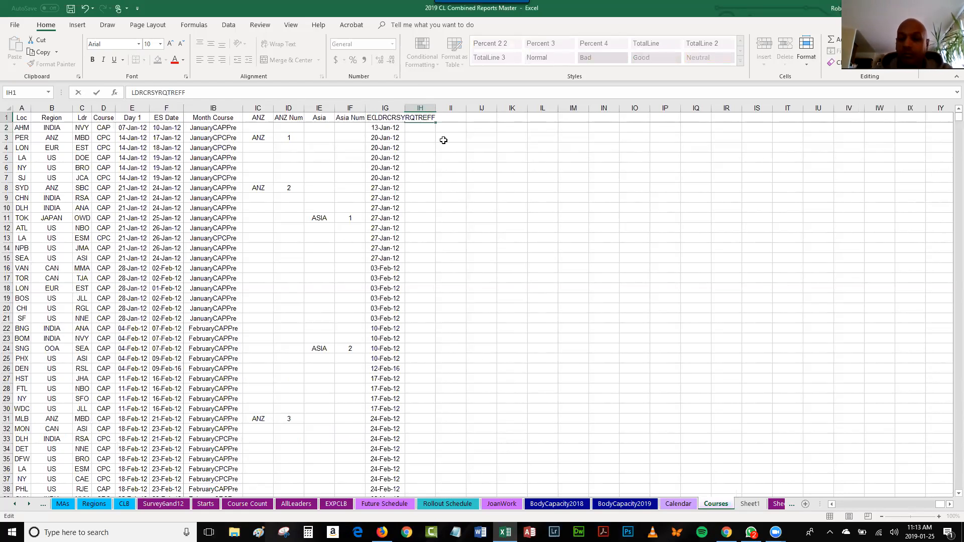
pyautogui.write('FF')
pyautogui.press('Return')
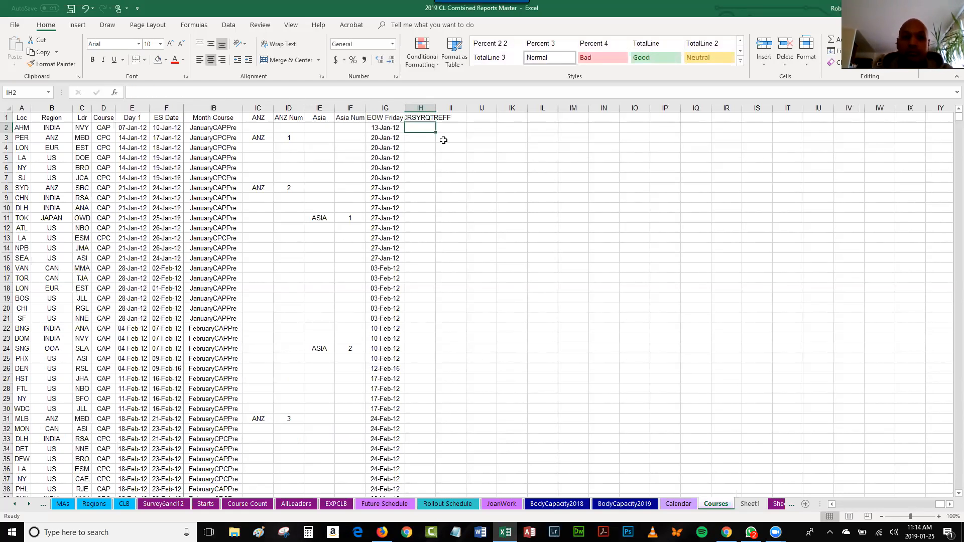
pyautogui.doubleClick(435, 107)
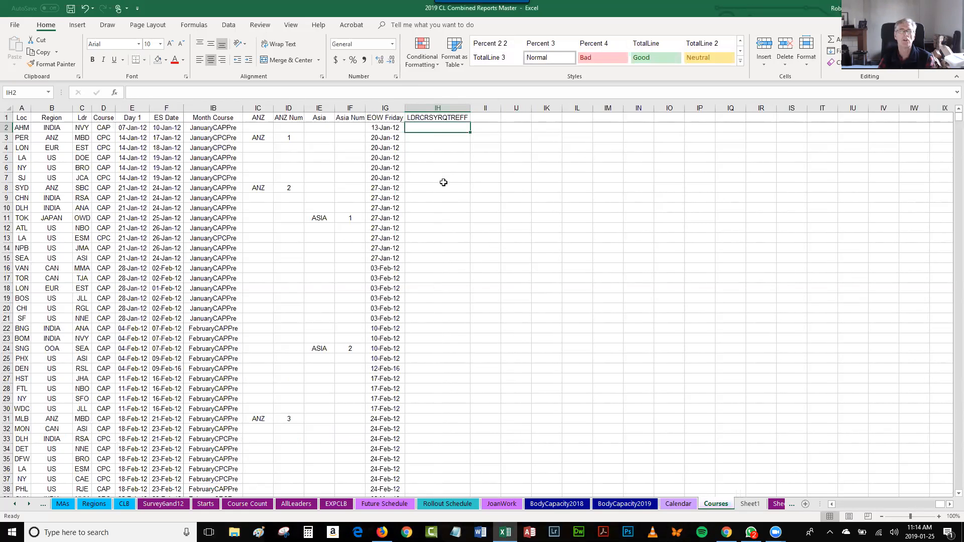
# Shorten the IH1 header to LDRCRSYRQTR
pyautogui.click(433, 118)
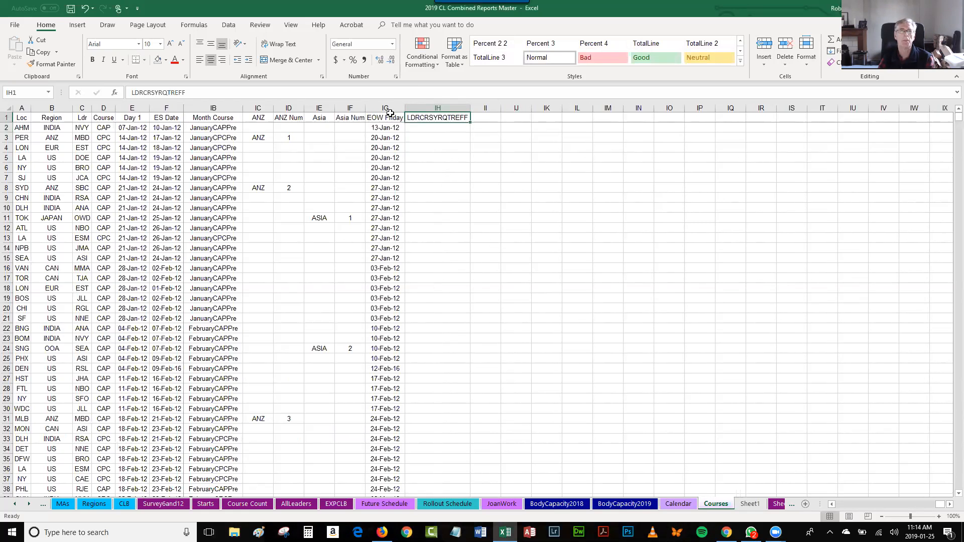
pyautogui.click(211, 89)
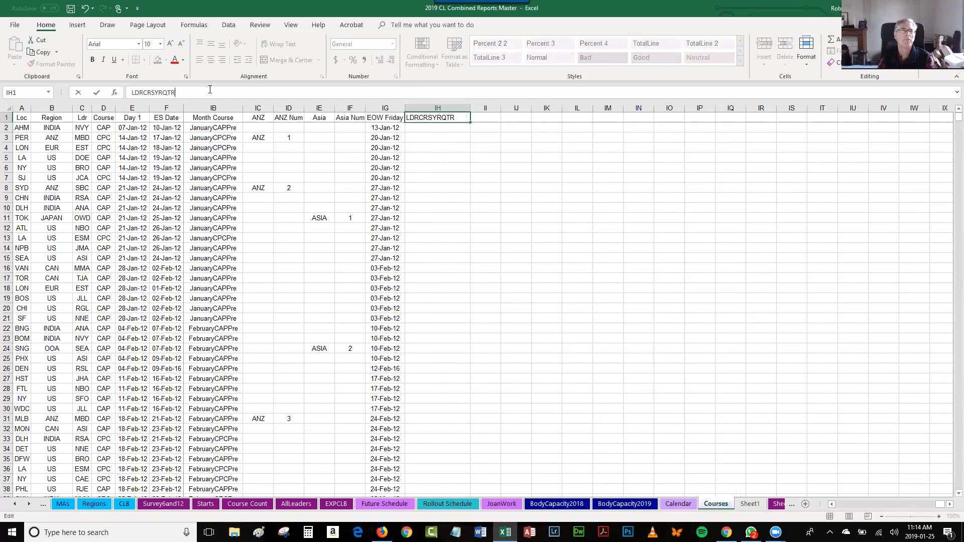
pyautogui.click(437, 127)
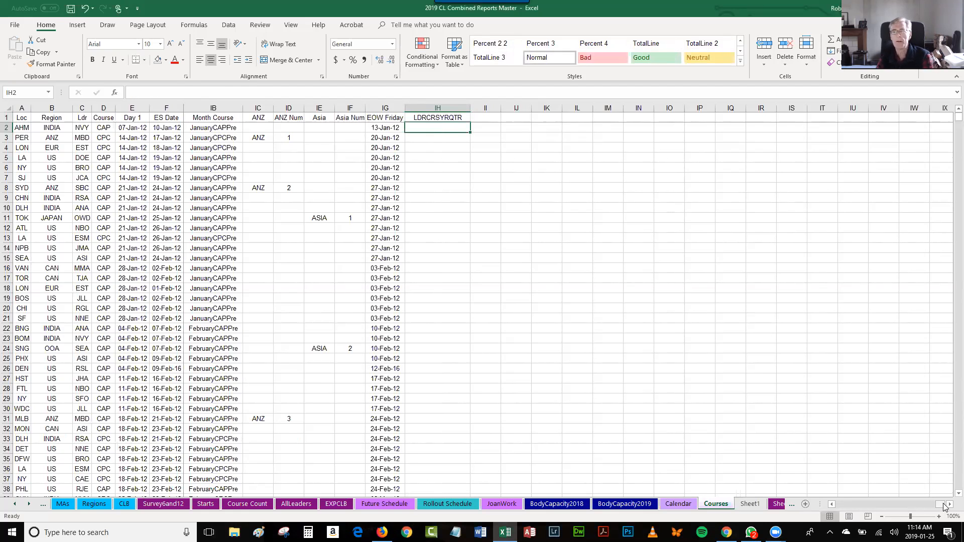
# Enter the formula =C2&D2&G2&H2 in IH2 to join leader, course, year and quarter into one key
pyautogui.write('=')
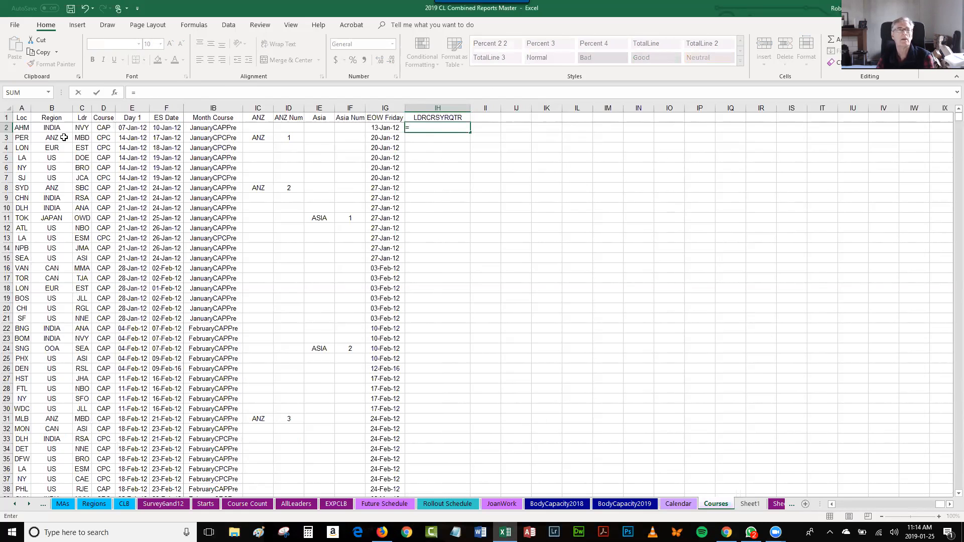
pyautogui.click(83, 127)
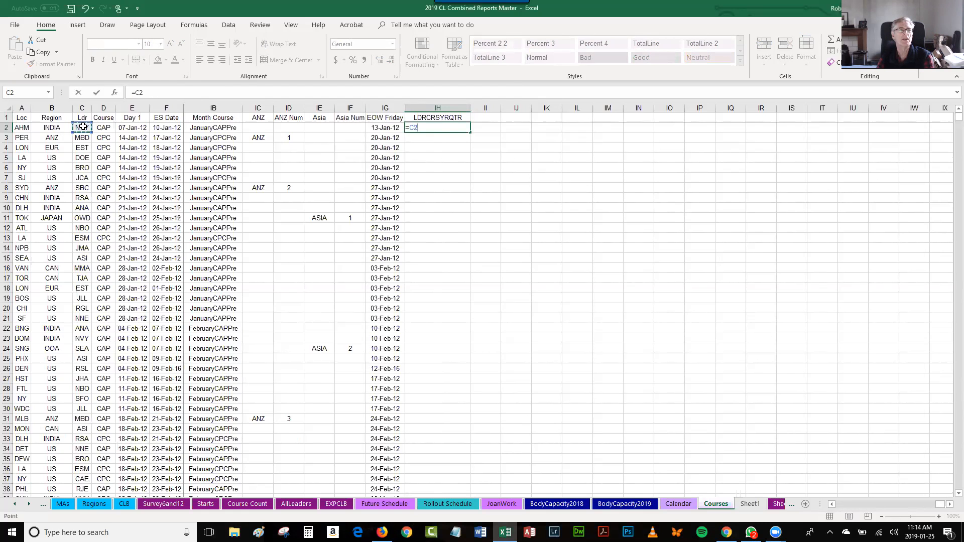
pyautogui.write('&')
pyautogui.click(103, 127)
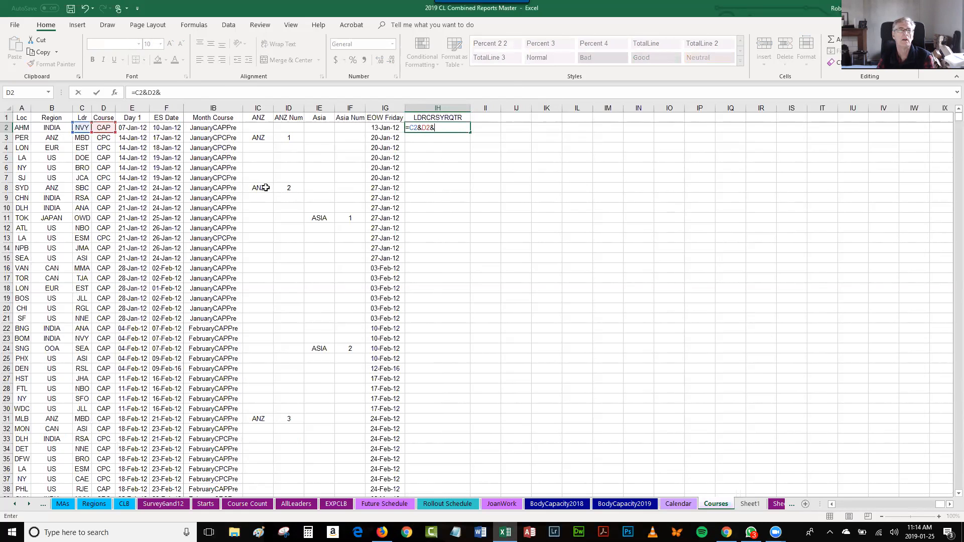
pyautogui.write('G')
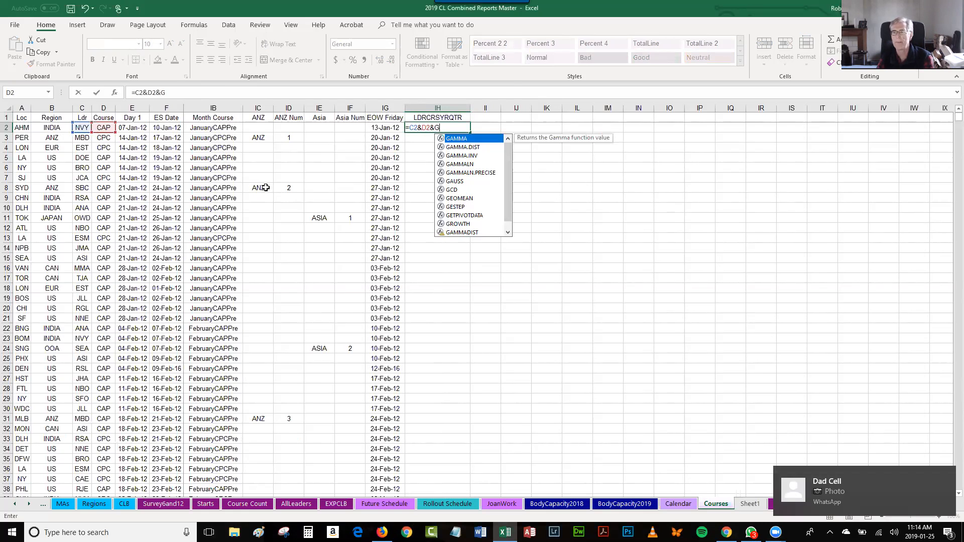
pyautogui.write('2')
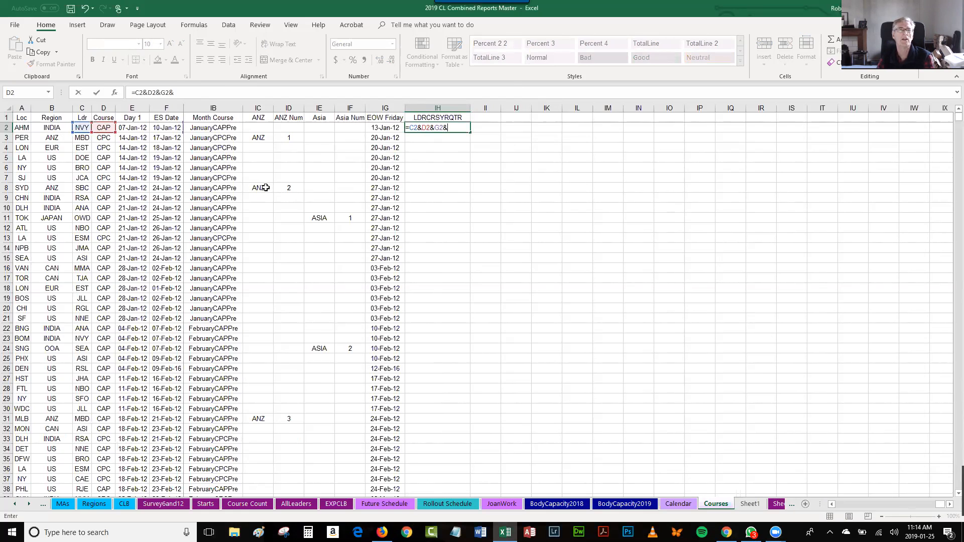
pyautogui.write('&H2')
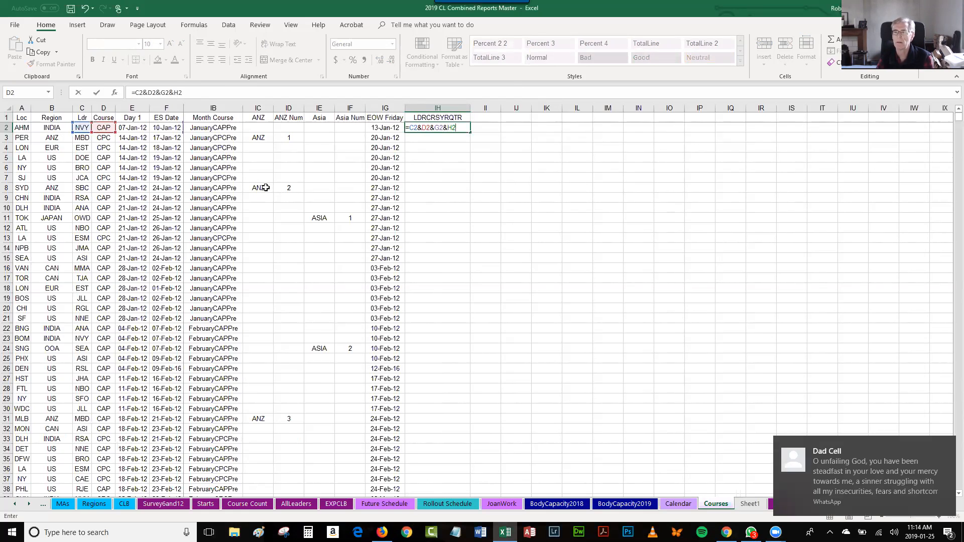
pyautogui.press('Return')
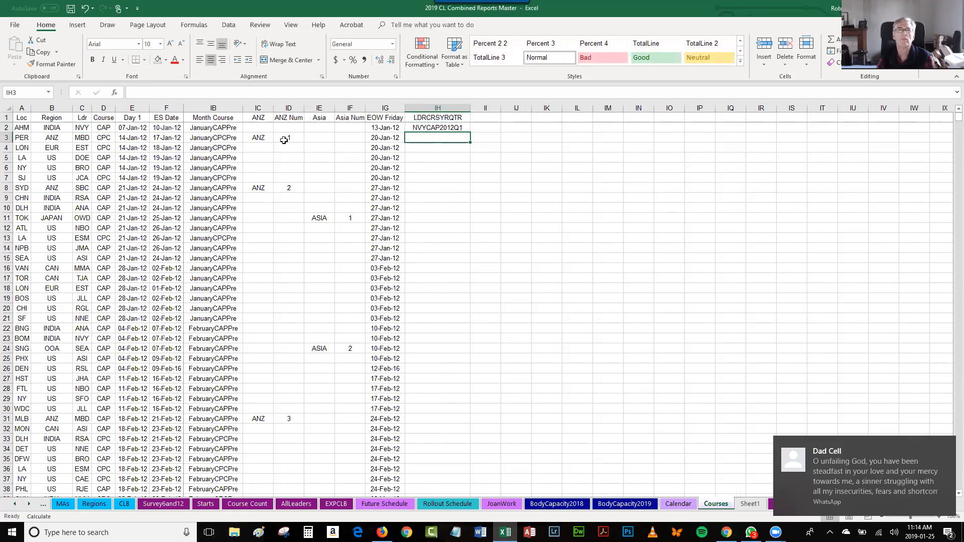
# Fill the key formula from IH2 down the whole column and recalculate the workbook
pyautogui.click(437, 128)
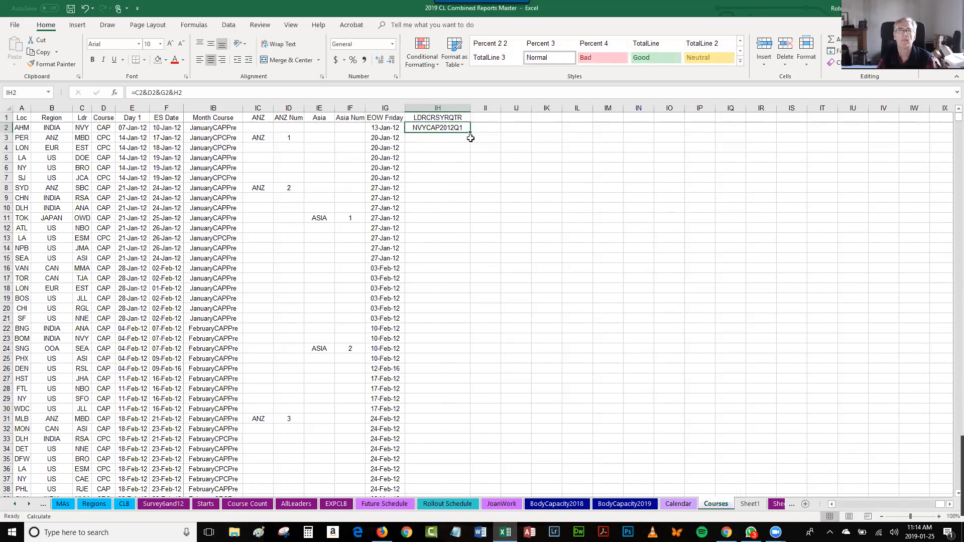
pyautogui.doubleClick(470, 132)
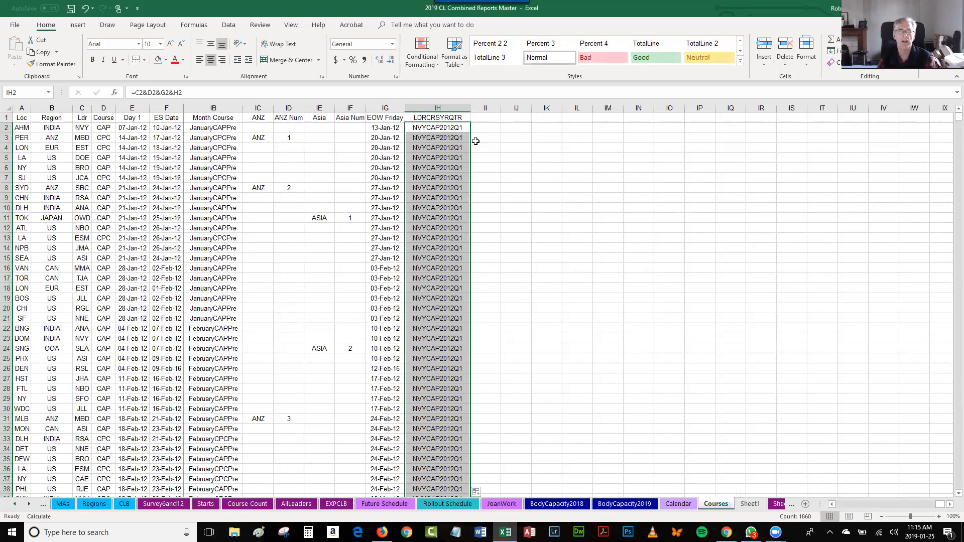
pyautogui.click(467, 129)
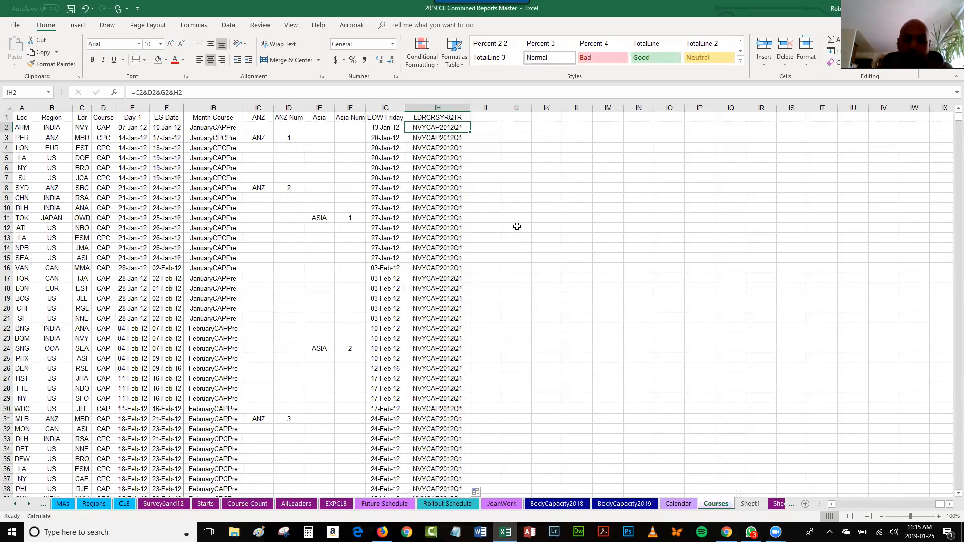
pyautogui.press('F9')
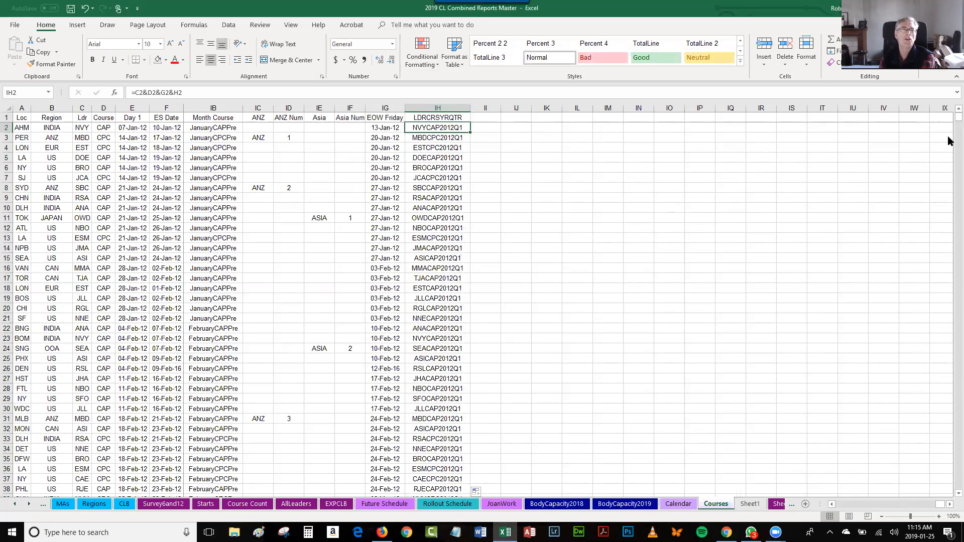
# Copy the LDRCRSYRQTR keys from IH2 to the last November 2018 row, IH1830
pyautogui.moveTo(951, 126); pyautogui.dragTo(562, 435)
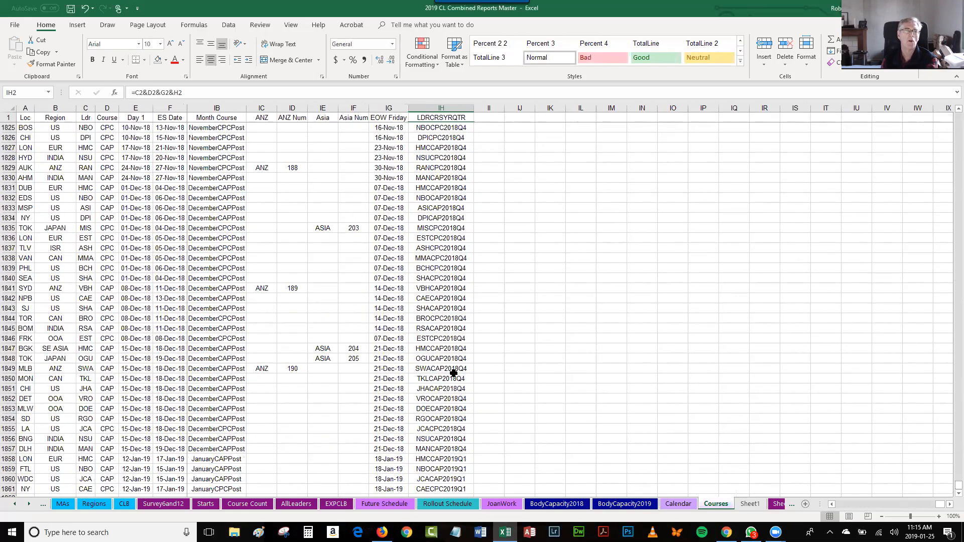
pyautogui.keyDown('shift'); pyautogui.click(439, 179); pyautogui.keyUp('shift')
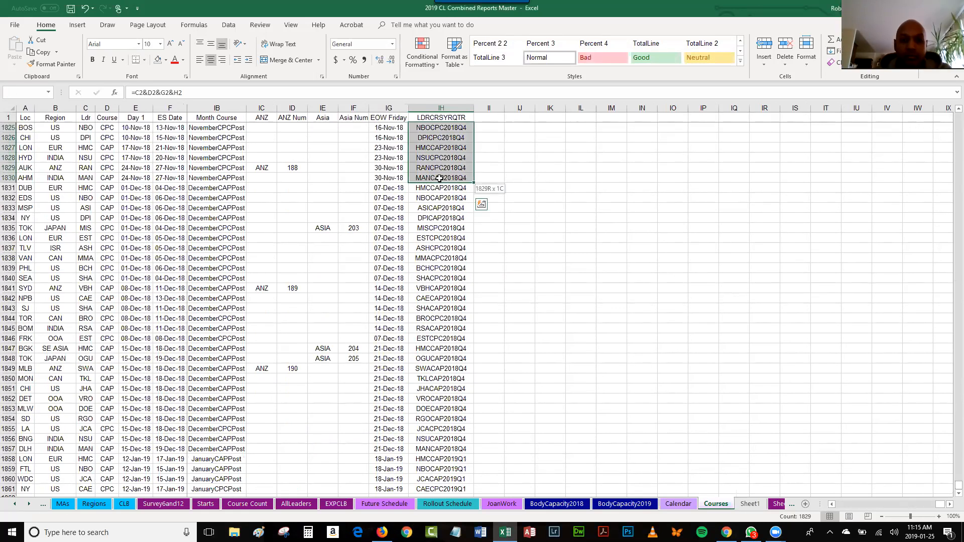
pyautogui.click(40, 53)
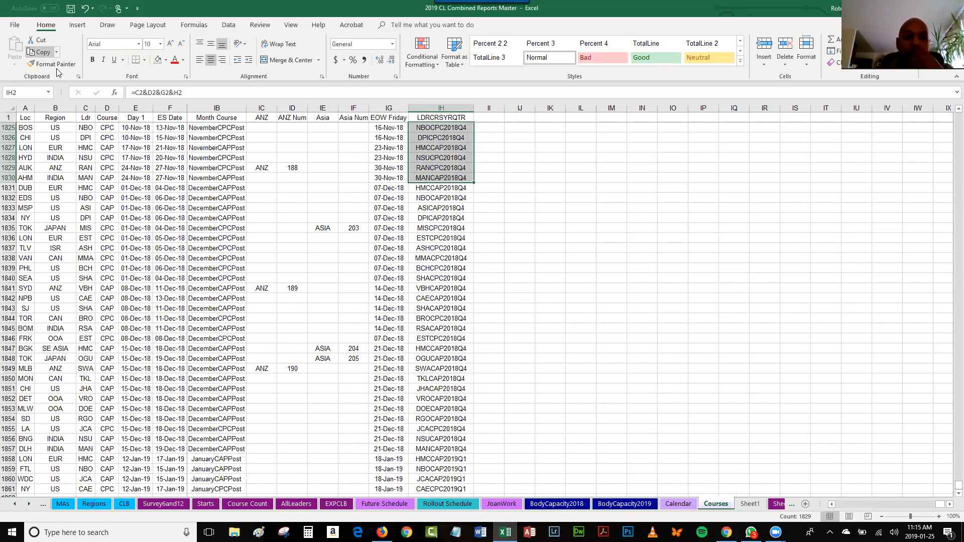
# Look through the row 1 headers of Courses from ES Date to Year Course Region No for a column on effectiveness
pyautogui.click(170, 107)
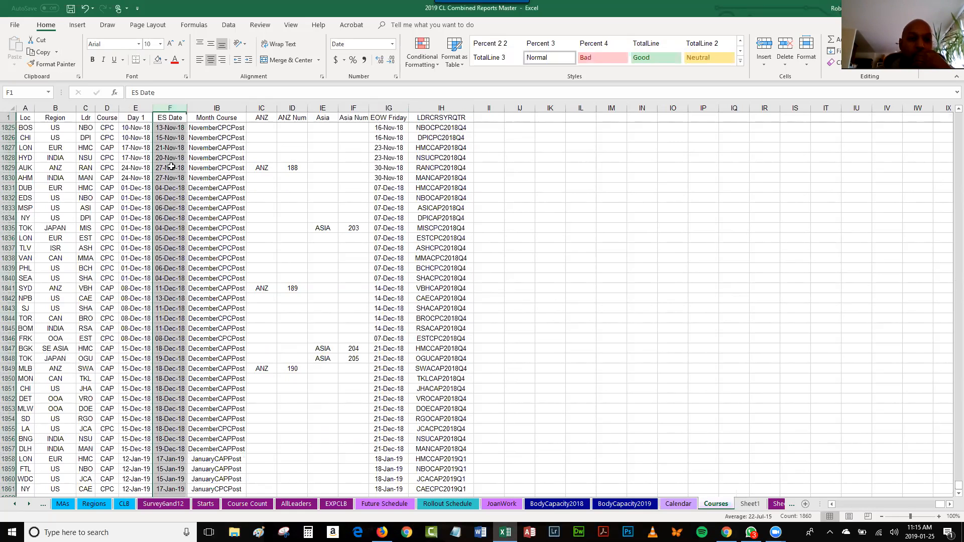
pyautogui.click(168, 129)
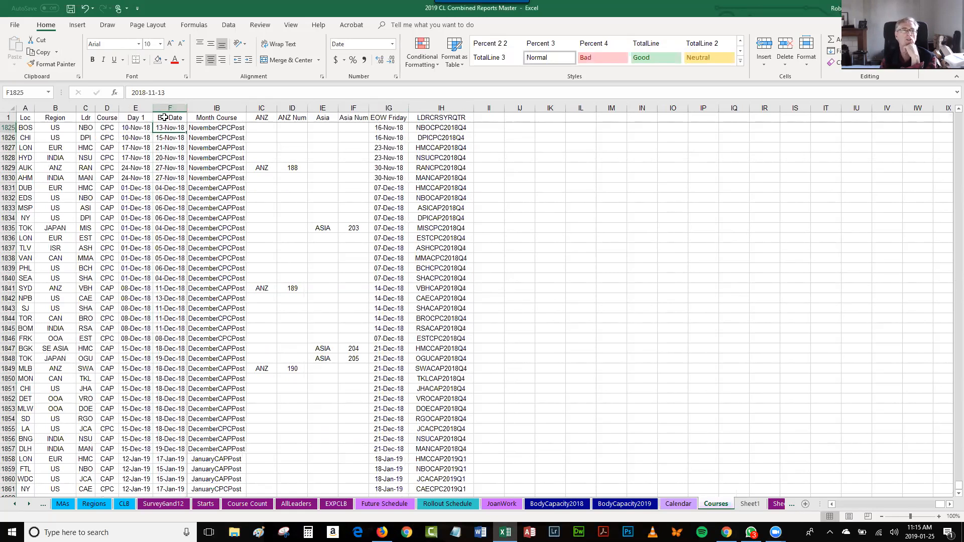
pyautogui.click(164, 118)
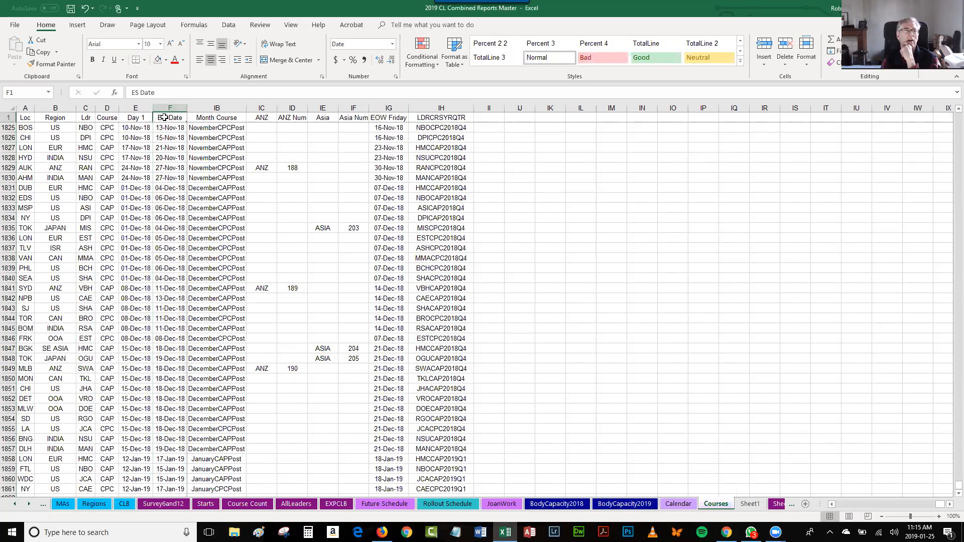
pyautogui.press('Right')
pyautogui.press('Right')
pyautogui.press('Right')
pyautogui.press('Right')
pyautogui.press('Right')
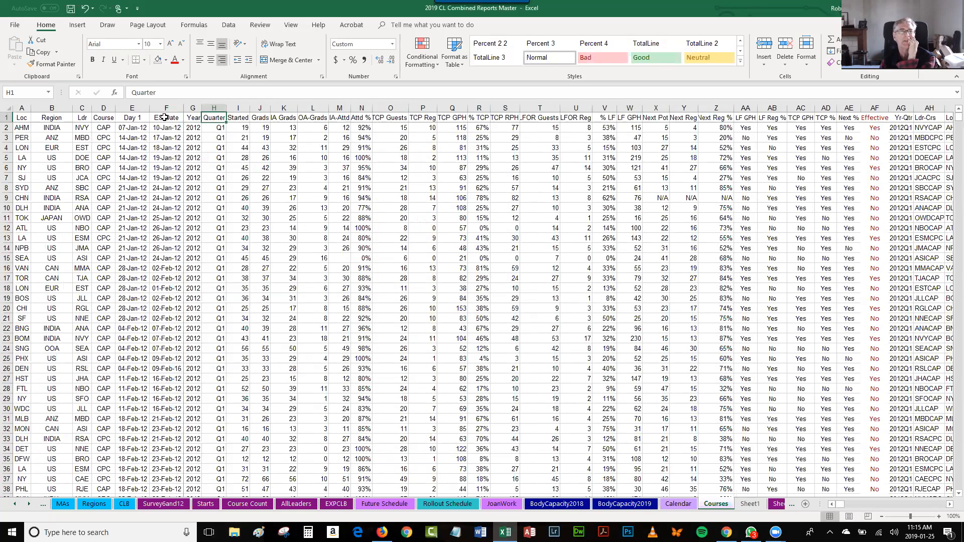
pyautogui.press('Right')
pyautogui.press('Right')
pyautogui.press('Right')
pyautogui.press('Right')
pyautogui.press('Right')
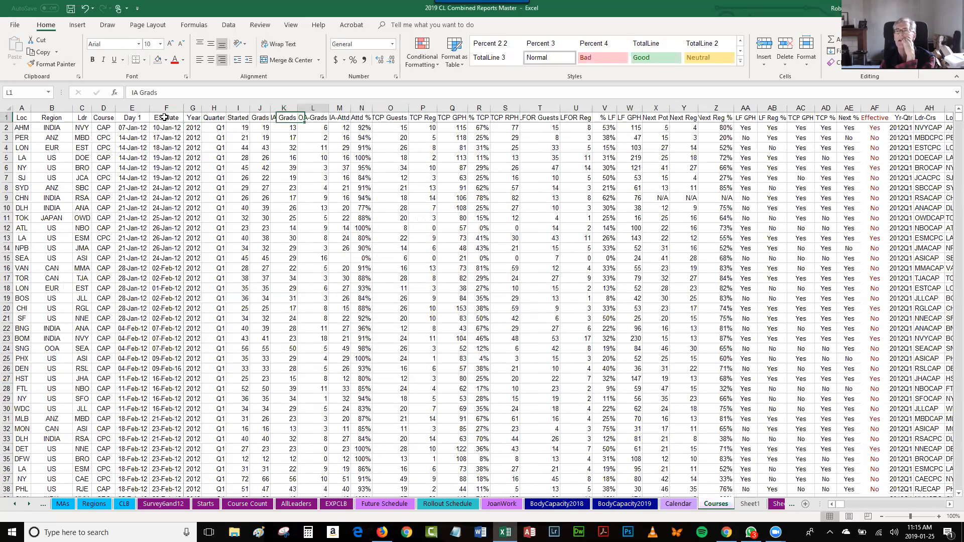
pyautogui.press('Right')
pyautogui.press('Right')
pyautogui.press('Right')
pyautogui.press('Right')
pyautogui.press('Right')
pyautogui.press('Right')
pyautogui.press('Right')
pyautogui.press('Right')
pyautogui.press('Right')
pyautogui.press('Right')
pyautogui.press('Right')
pyautogui.press('Right')
pyautogui.press('Right')
pyautogui.press('Right')
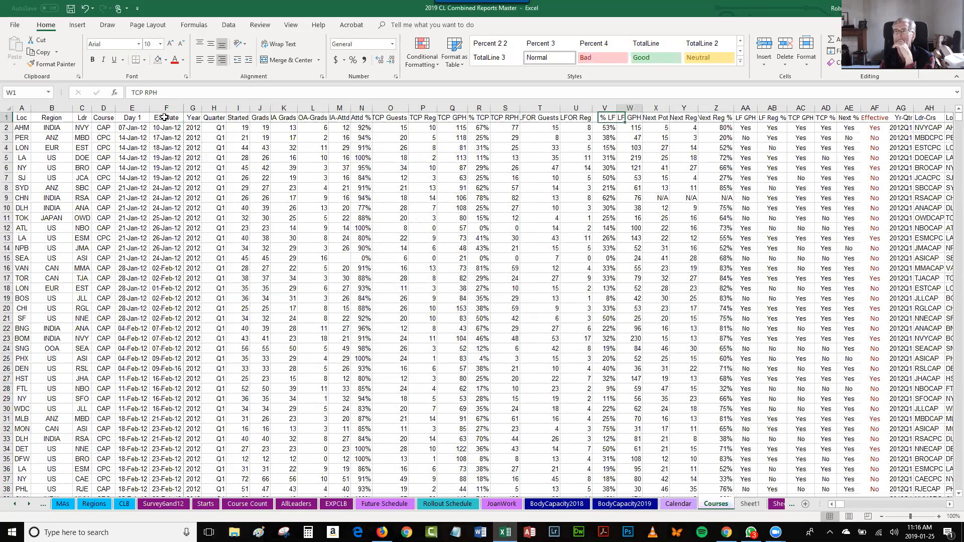
pyautogui.press('Right')
pyautogui.press('Right')
pyautogui.press('Right')
pyautogui.press('Right')
pyautogui.press('Right')
pyautogui.press('Right')
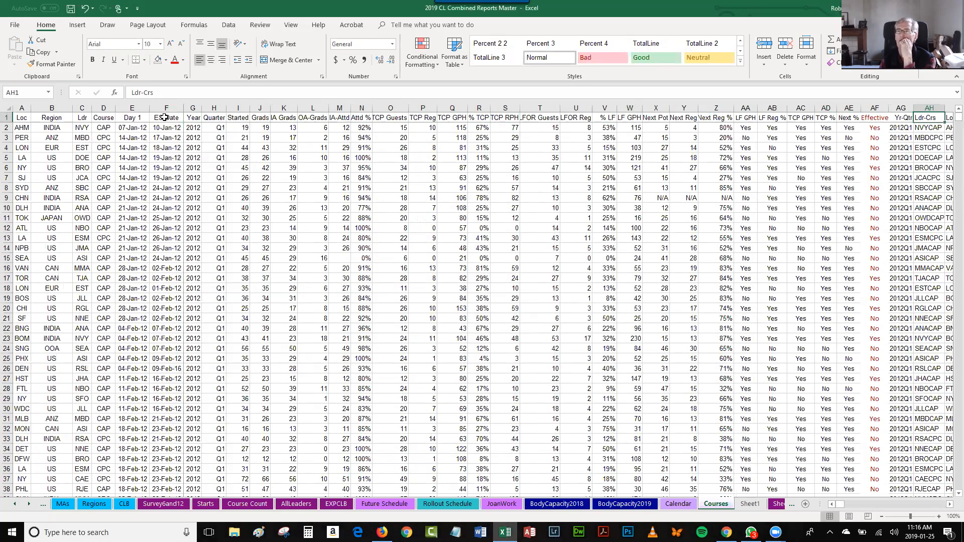
pyautogui.press('Right')
pyautogui.press('Right')
pyautogui.press('Right')
pyautogui.press('Right')
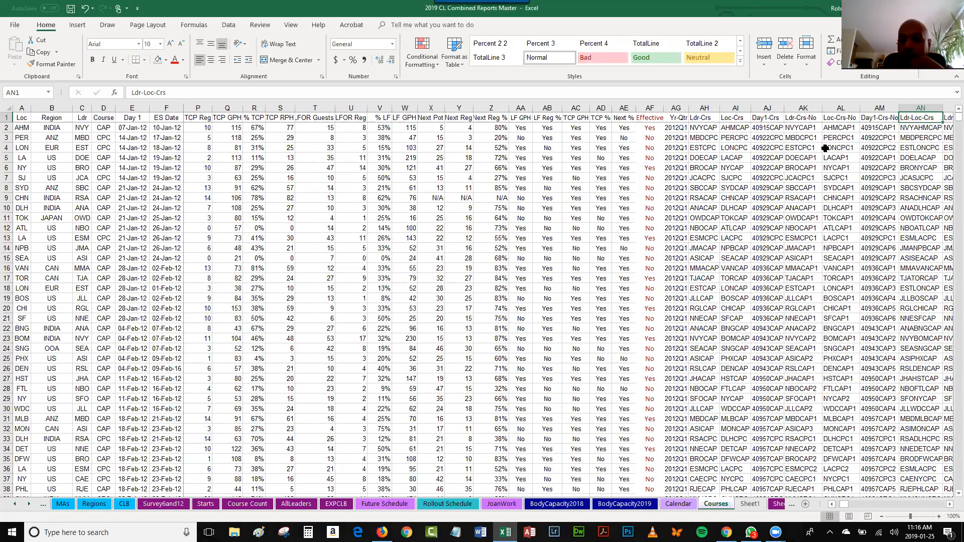
pyautogui.press('Right')
pyautogui.press('Right')
pyautogui.press('Right')
pyautogui.press('Right')
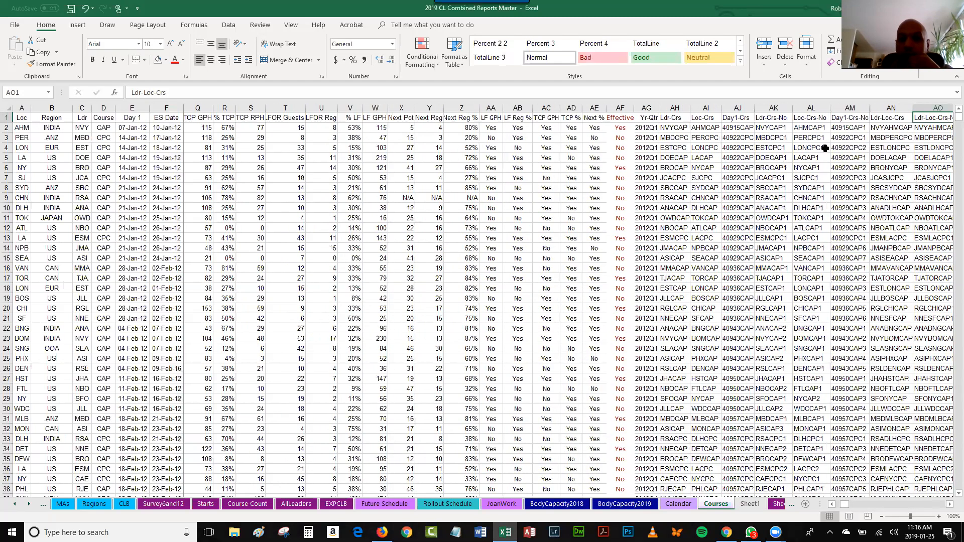
pyautogui.press('Right')
pyautogui.press('Right')
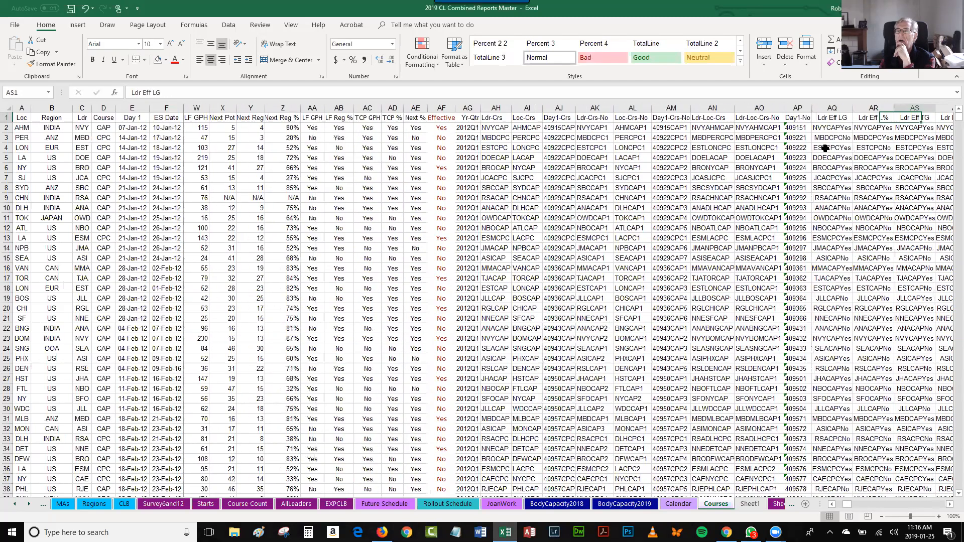
pyautogui.press('Right')
pyautogui.press('Right')
pyautogui.press('Right')
pyautogui.press('Right')
pyautogui.press('Right')
pyautogui.press('Right')
pyautogui.press('Right')
pyautogui.press('Right')
pyautogui.press('Right')
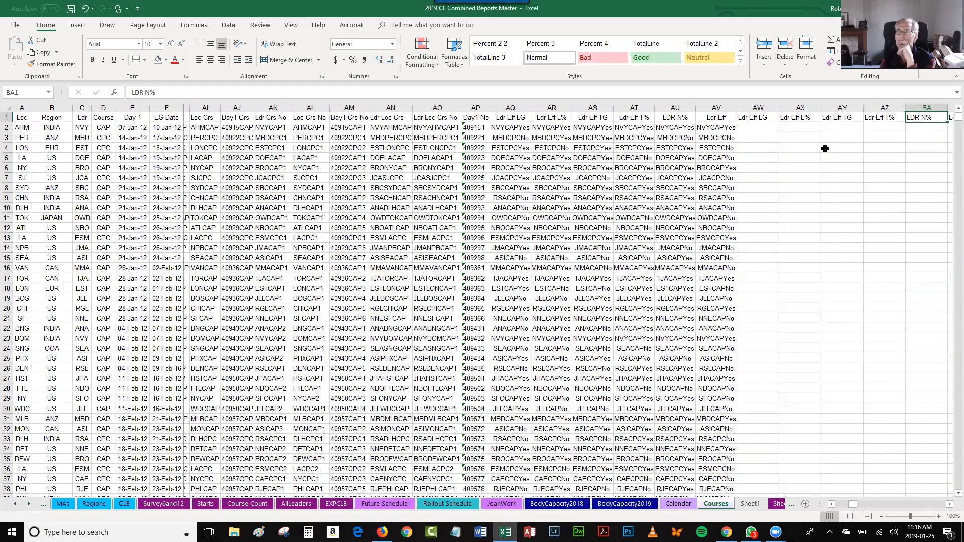
pyautogui.press('Right')
pyautogui.press('Right')
pyautogui.press('Right')
pyautogui.press('Right')
pyautogui.press('Right')
pyautogui.press('Right')
pyautogui.press('Right')
pyautogui.press('Right')
pyautogui.press('Right')
pyautogui.press('Right')
pyautogui.press('Right')
pyautogui.press('Right')
pyautogui.press('Right')
pyautogui.press('Right')
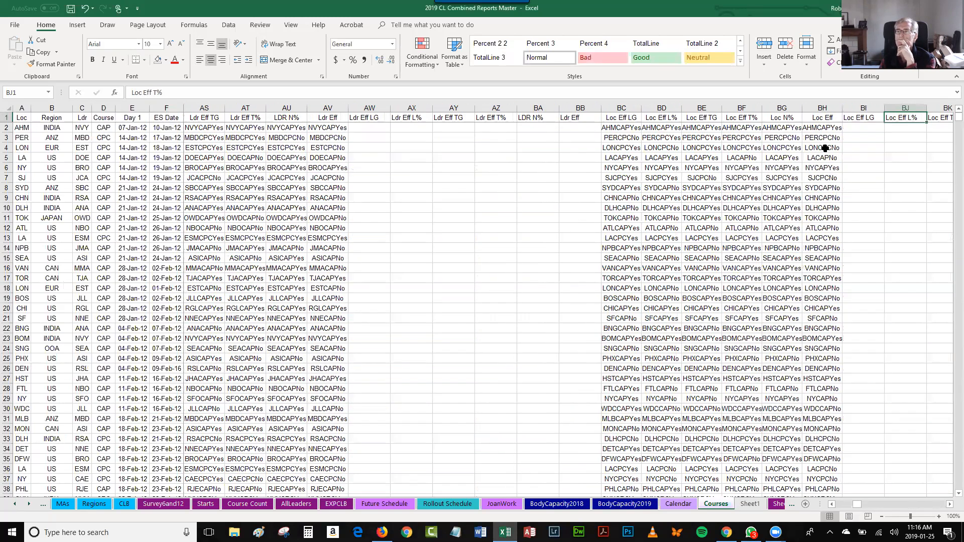
pyautogui.press('Right')
pyautogui.press('Right')
pyautogui.press('Right')
pyautogui.press('Right')
pyautogui.press('Right')
pyautogui.press('Right')
pyautogui.press('Right')
pyautogui.press('Right')
pyautogui.press('Right')
pyautogui.press('Right')
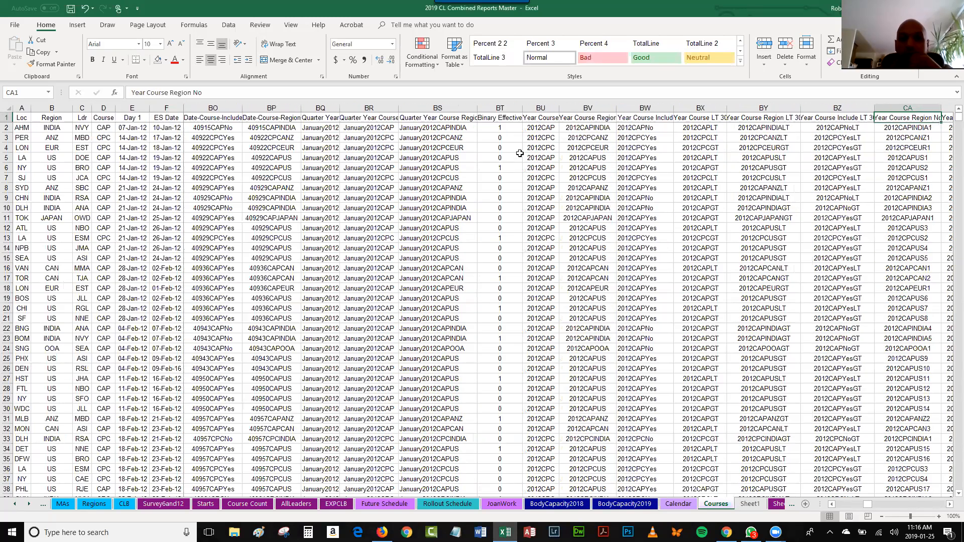
# Examine the Binary Effective column, starting with its first entry in BT2
pyautogui.press('Down')
pyautogui.press('Left')
pyautogui.press('Left')
pyautogui.press('Left')
pyautogui.press('Left')
pyautogui.press('Left')
pyautogui.press('Left')
pyautogui.press('Left')
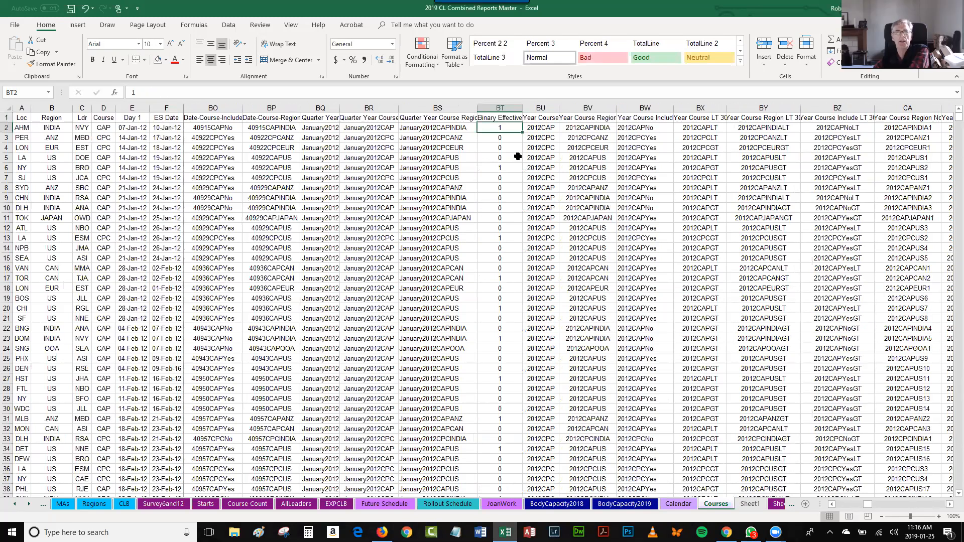
pyautogui.press('Up')
pyautogui.click(504, 127)
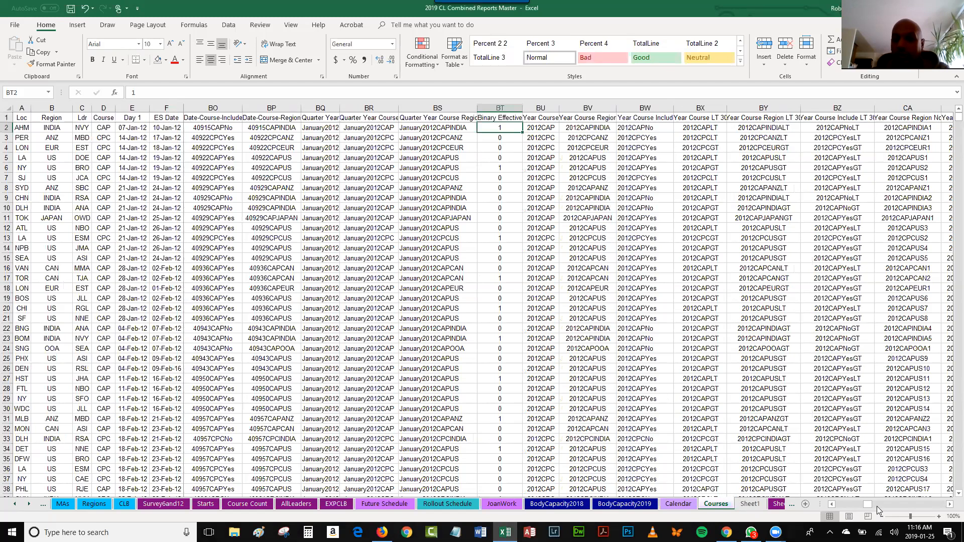
# Copy the entire LDRCRSYRQTR column IH of the Courses sheet
pyautogui.moveTo(869, 505); pyautogui.dragTo(950, 507)
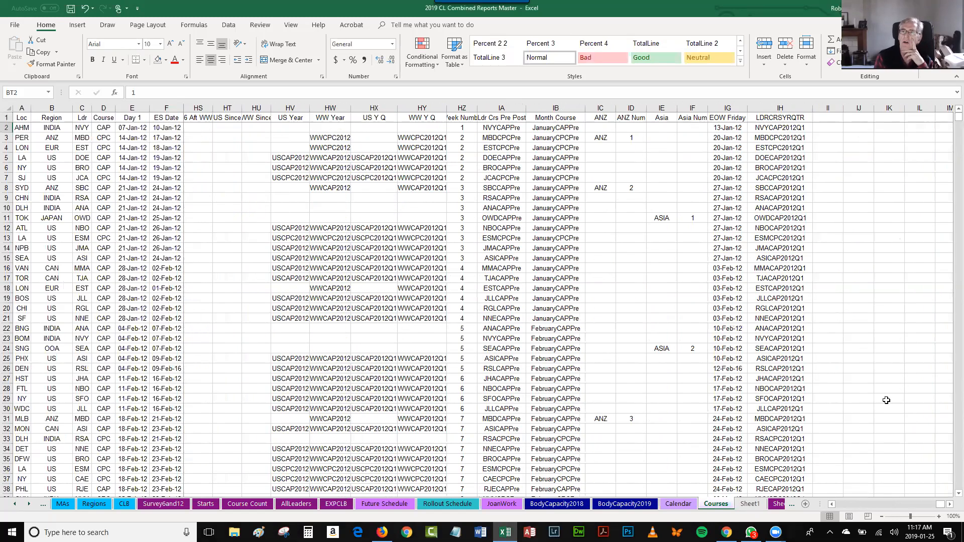
pyautogui.click(949, 505)
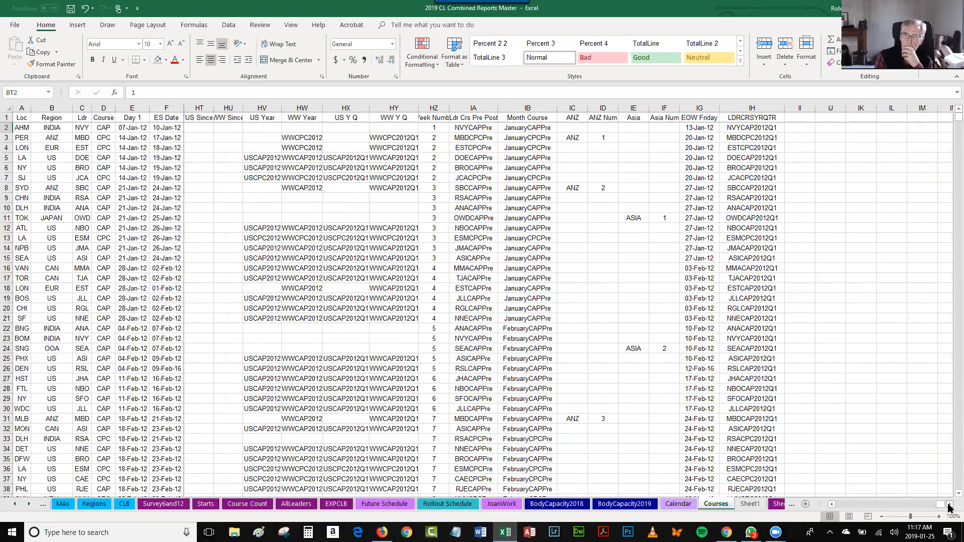
pyautogui.click(949, 505)
pyautogui.click(950, 505)
pyautogui.click(949, 505)
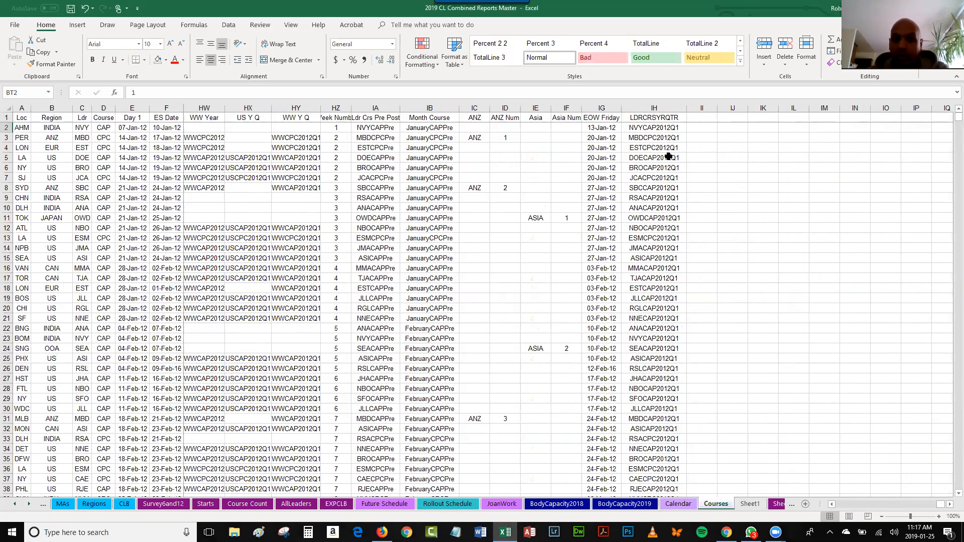
pyautogui.click(654, 108)
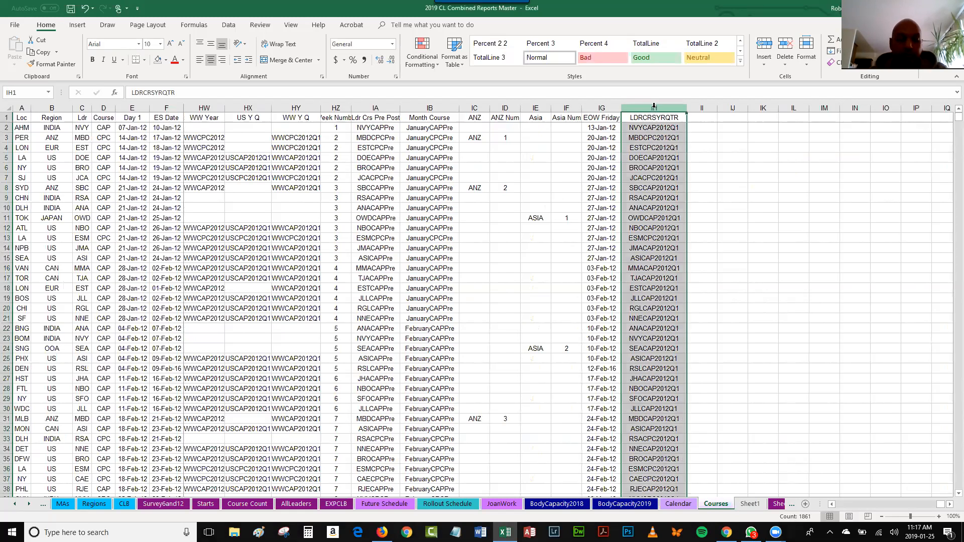
pyautogui.hotkey('ctrl', 'c')
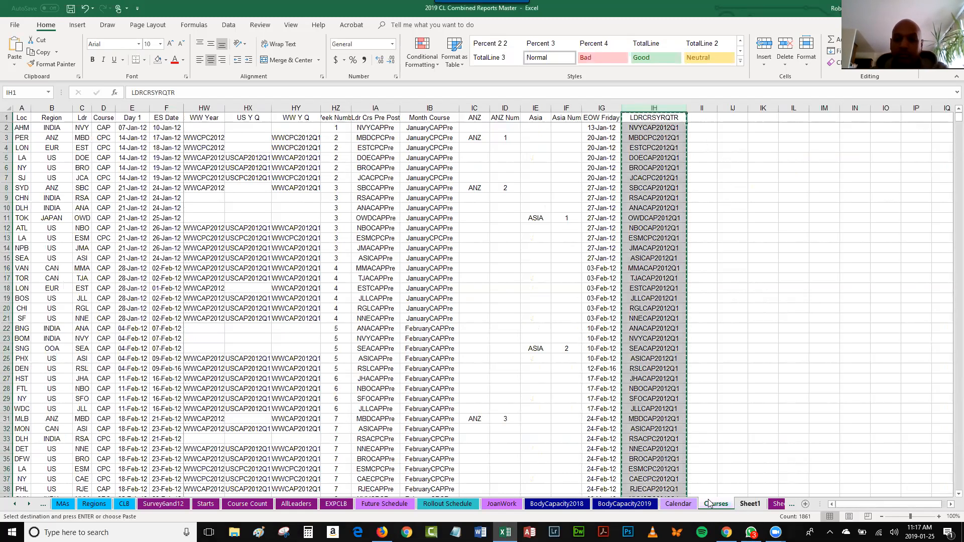
# Paste the copied keys as values only into column K of Sheet1 and fit the column width to them
pyautogui.click(750, 503)
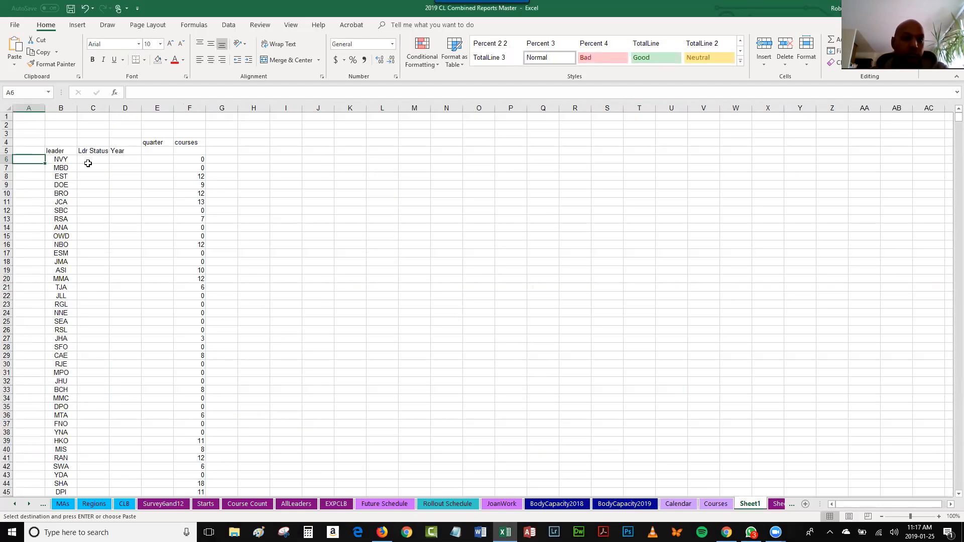
pyautogui.click(354, 109)
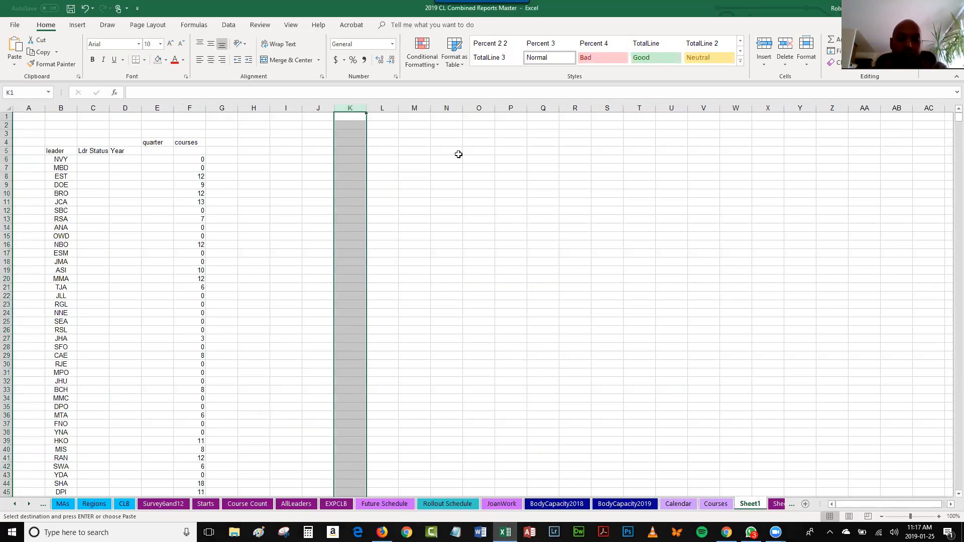
pyautogui.hotkey('ctrl', 'v')
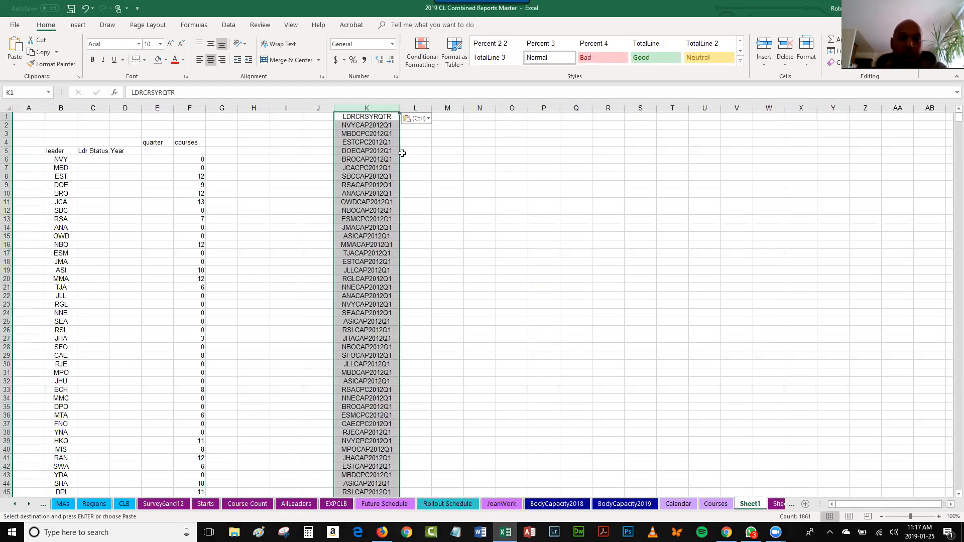
pyautogui.hotkey('ctrl', 'z')
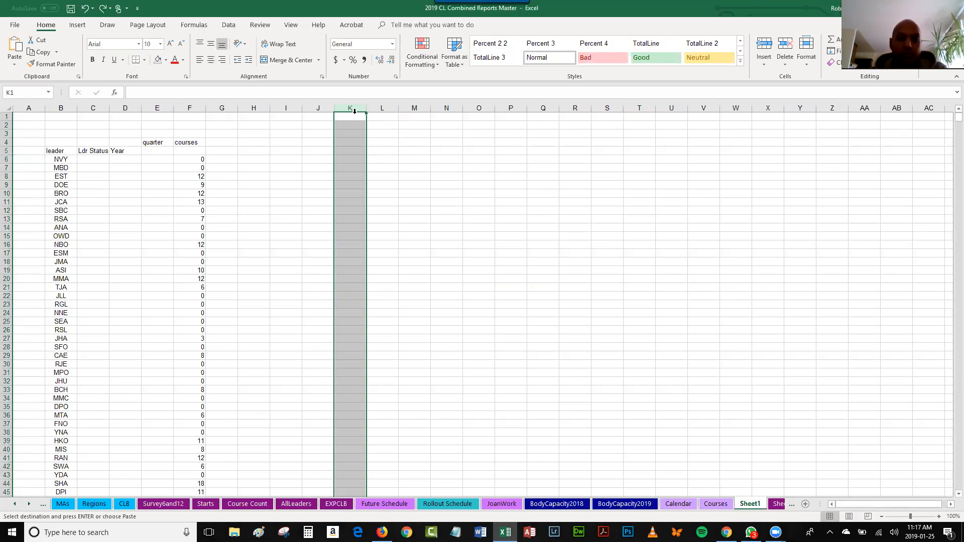
pyautogui.click(14, 64)
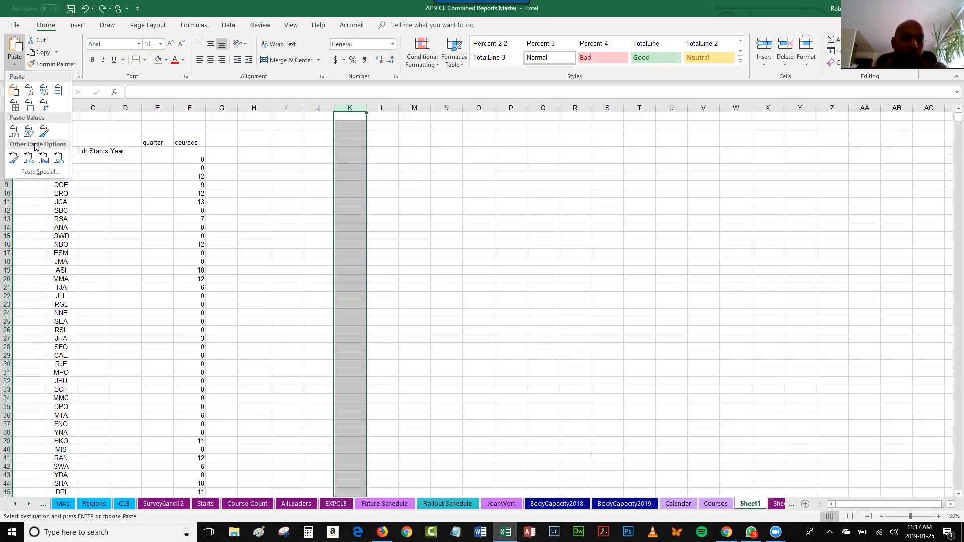
pyautogui.click(13, 132)
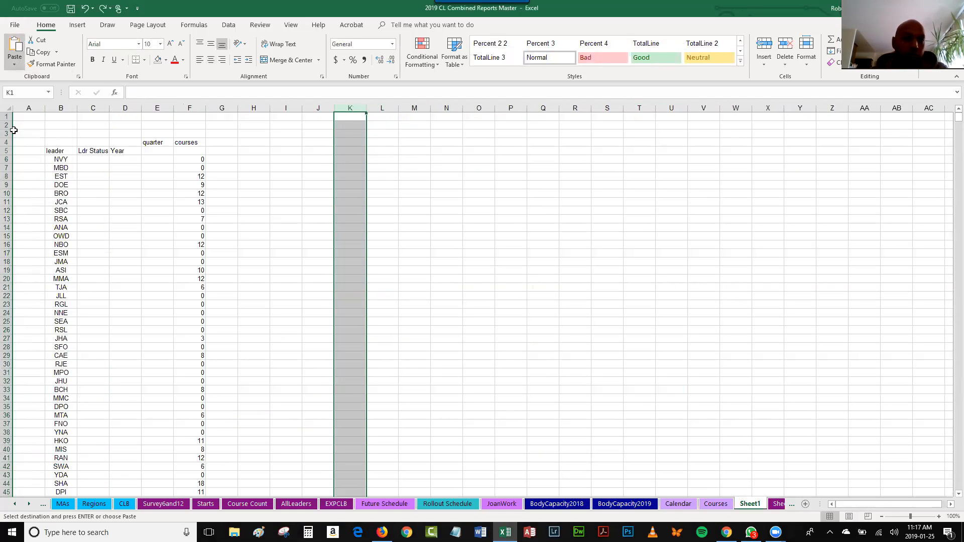
pyautogui.doubleClick(366, 107)
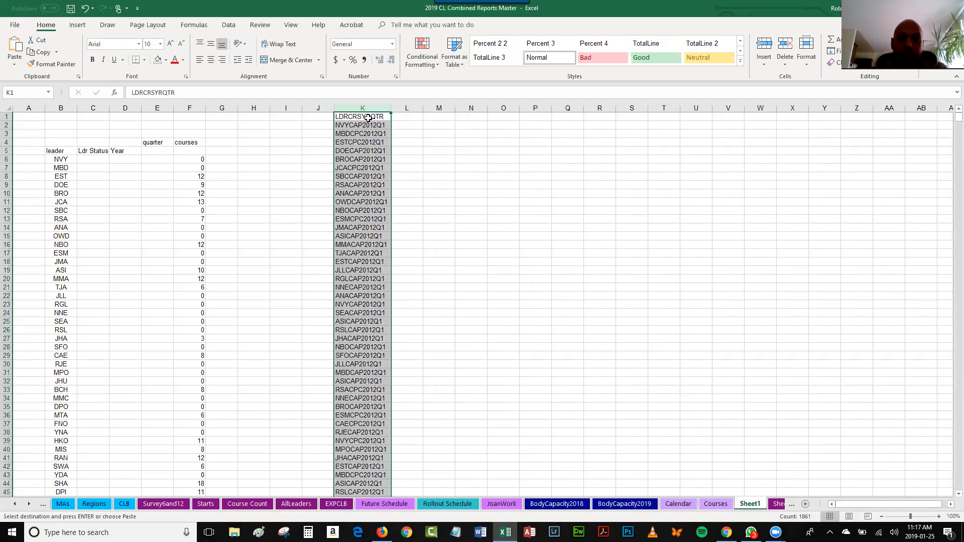
# Clear the LDRCRSYRQTR header from K1 and remove the duplicate keys from column K
pyautogui.click(368, 118)
pyautogui.press('Delete')
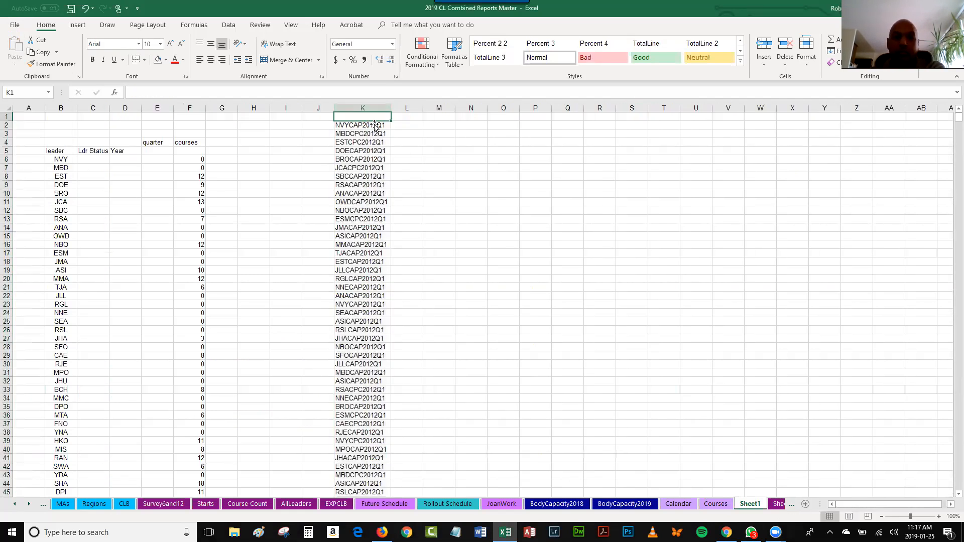
pyautogui.click(374, 108)
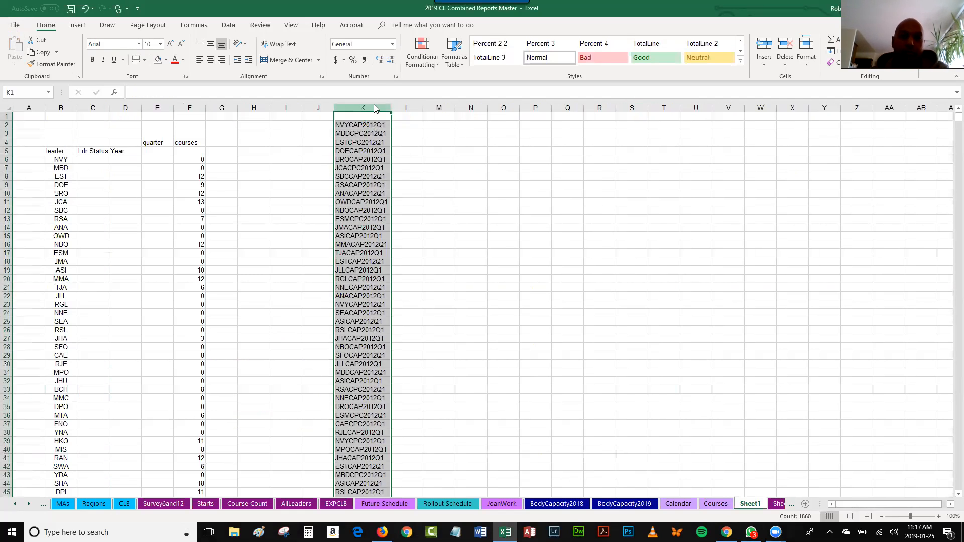
pyautogui.click(230, 25)
pyautogui.click(542, 52)
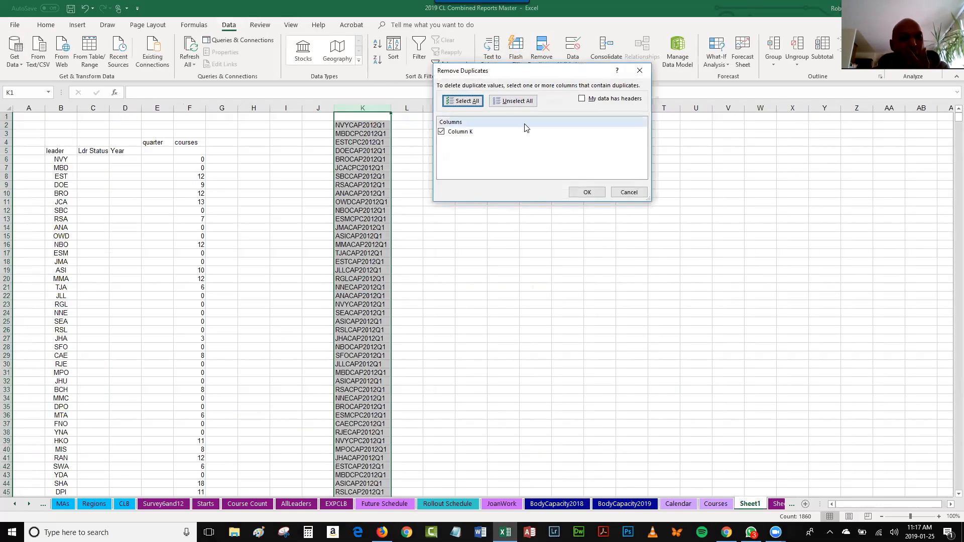
pyautogui.click(583, 192)
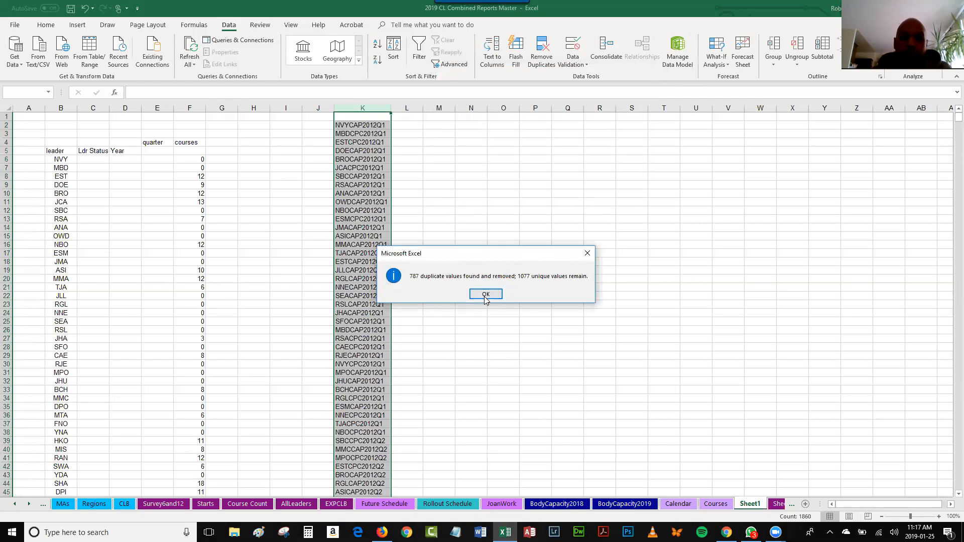
pyautogui.click(485, 297)
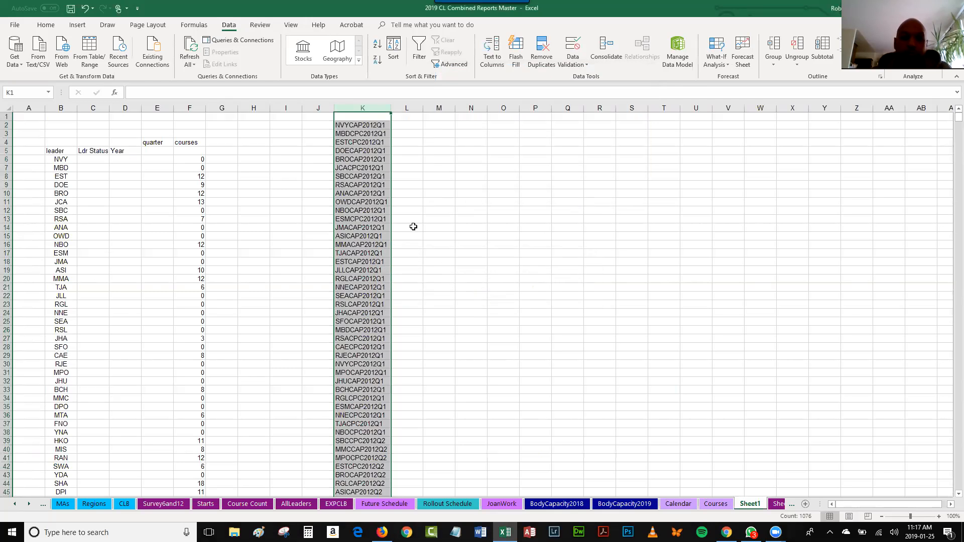
# Sort the unique keys in column K of Sheet1 from A to Z
pyautogui.click(358, 124)
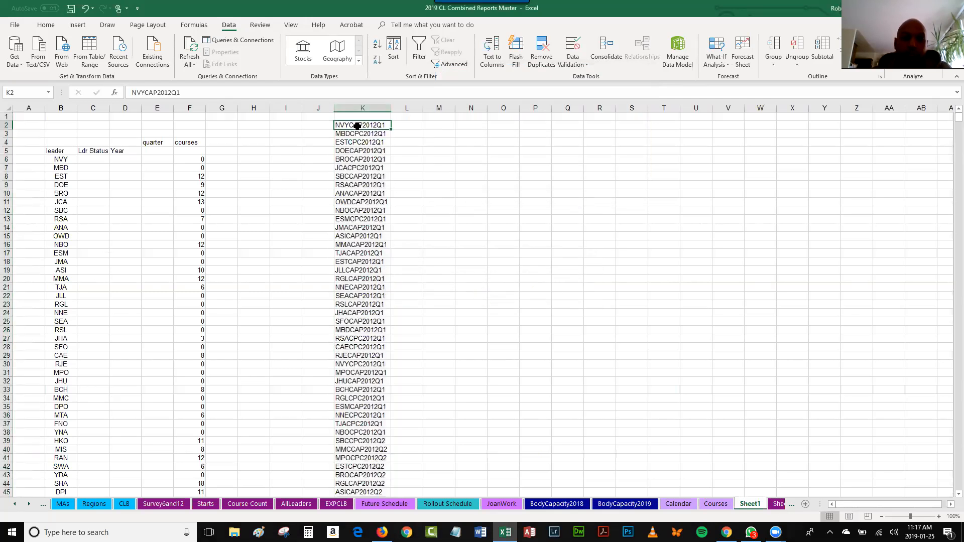
pyautogui.click(373, 104)
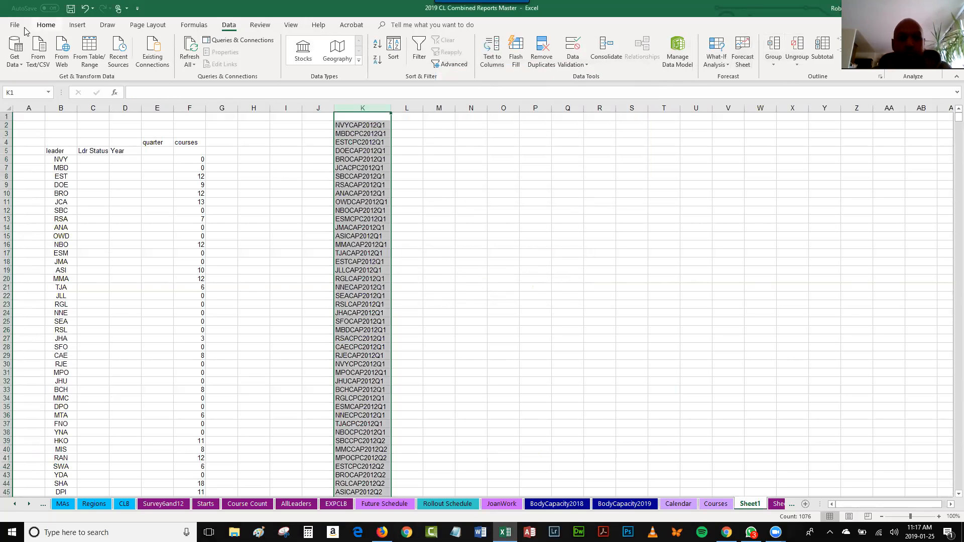
pyautogui.click(46, 25)
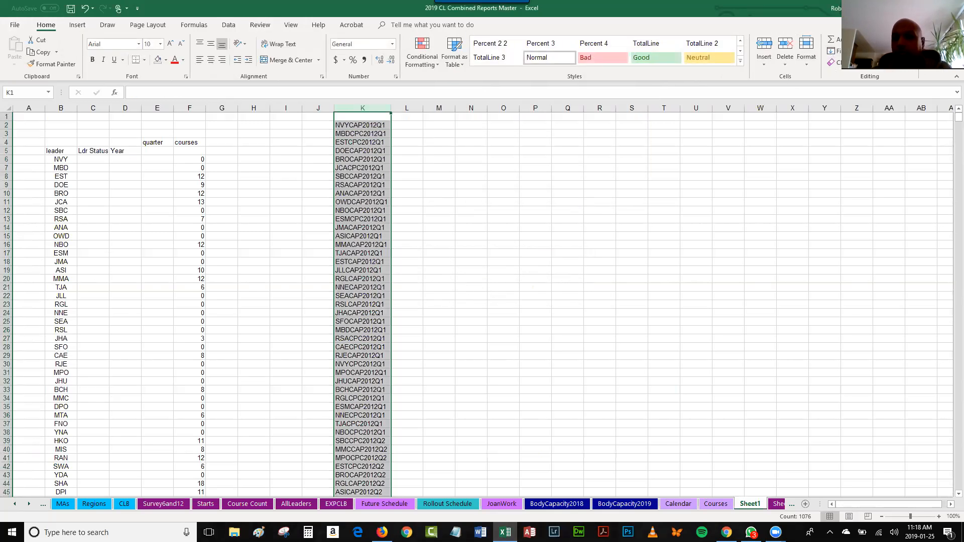
pyautogui.click(883, 50)
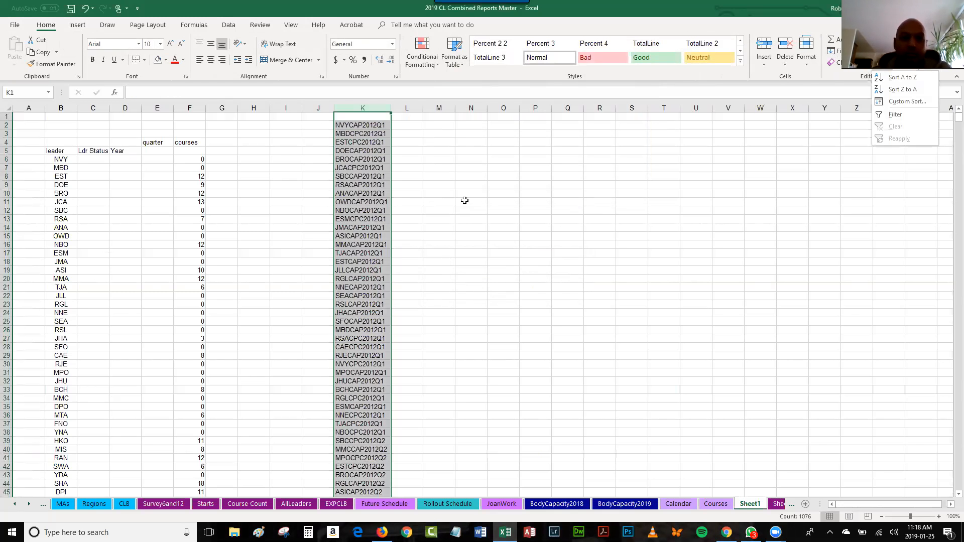
pyautogui.press('s')
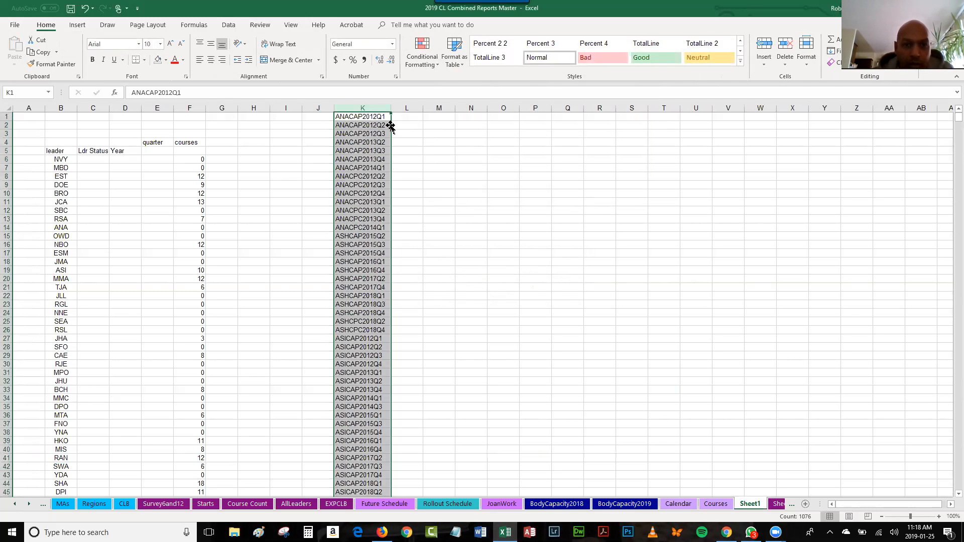
pyautogui.moveTo(367, 117); pyautogui.dragTo(361, 134)
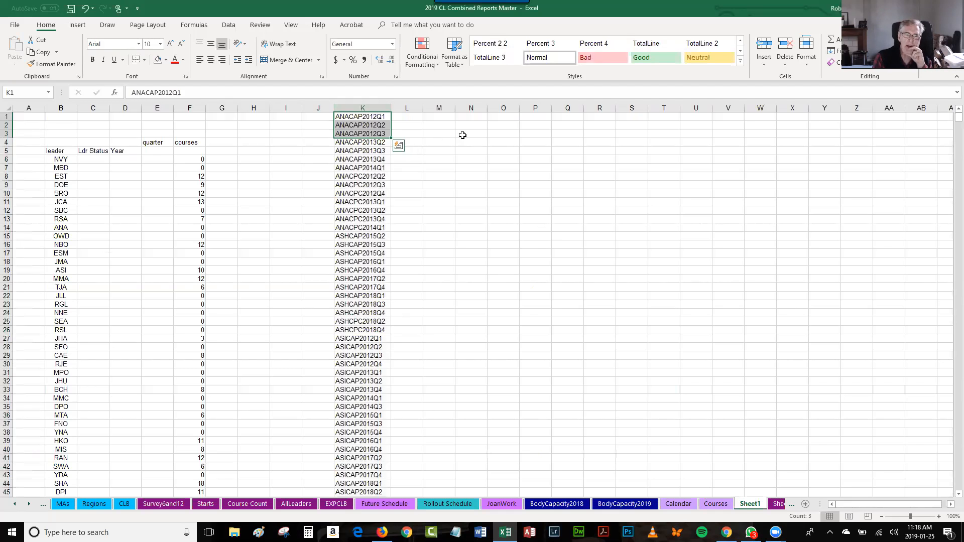
pyautogui.click(449, 145)
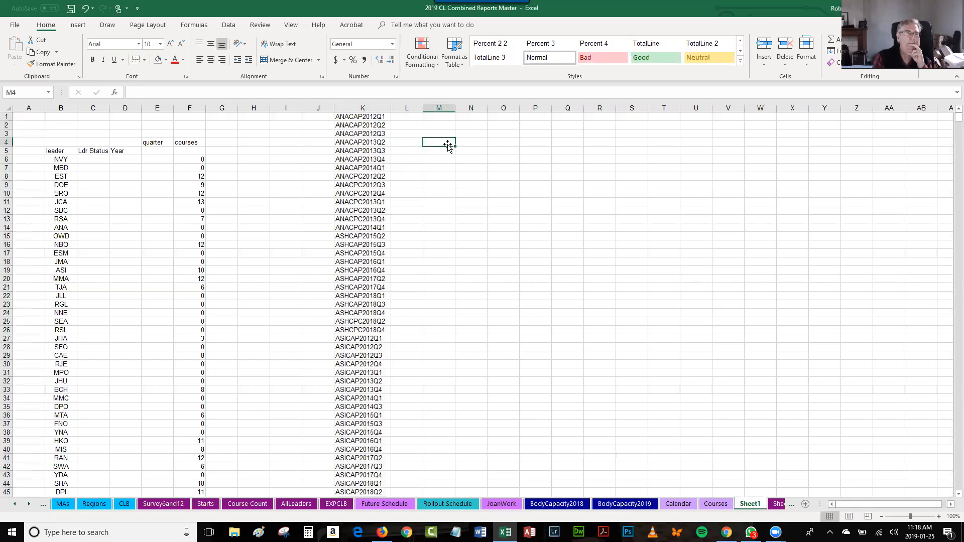
pyautogui.click(440, 278)
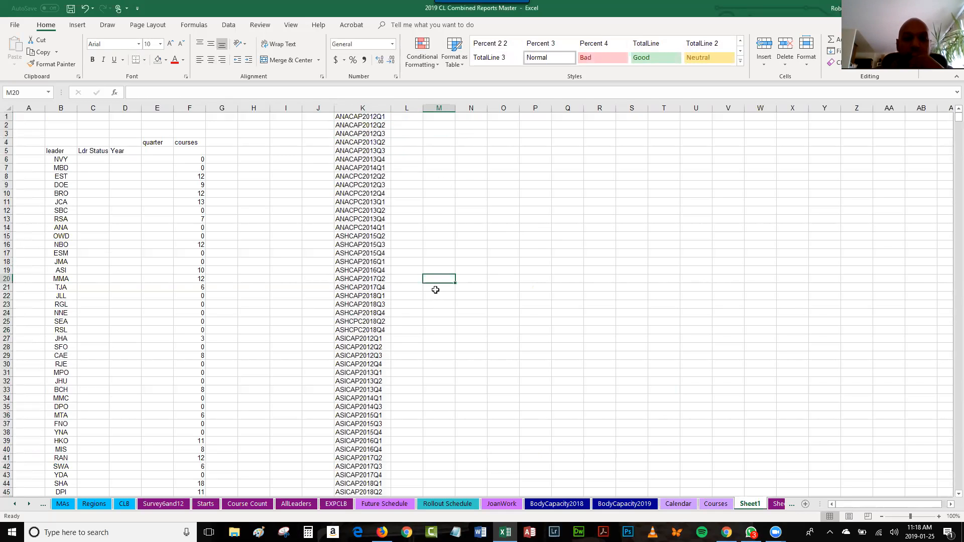
pyautogui.click(359, 117)
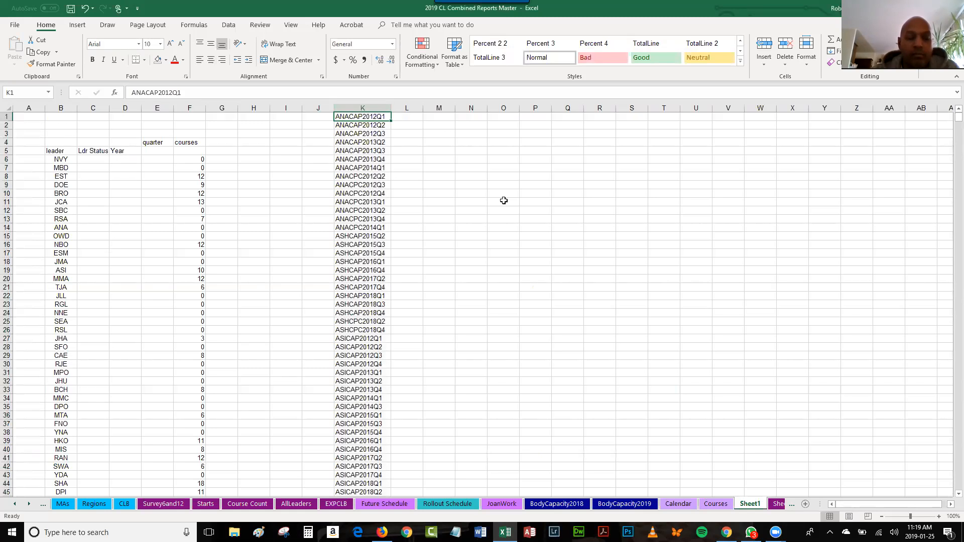
pyautogui.click(413, 119)
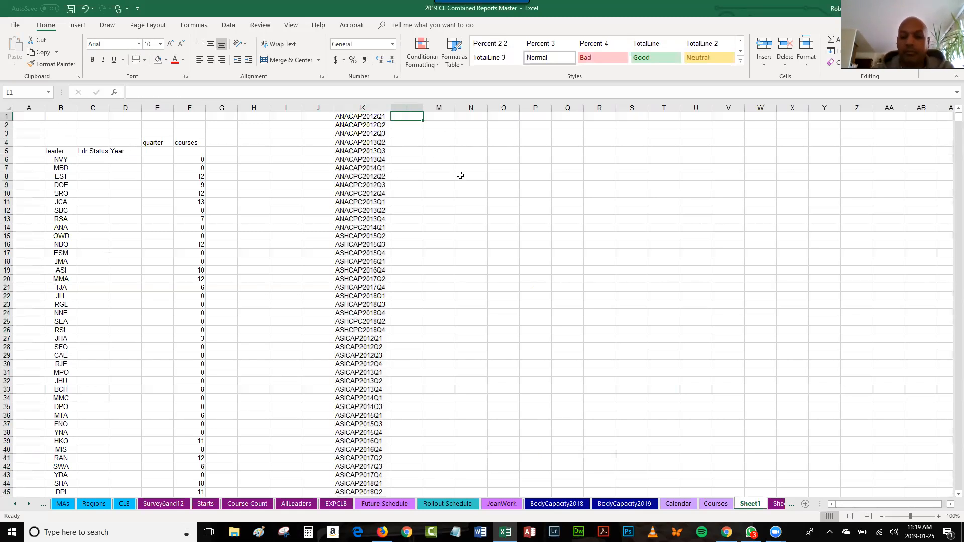
pyautogui.write('=')
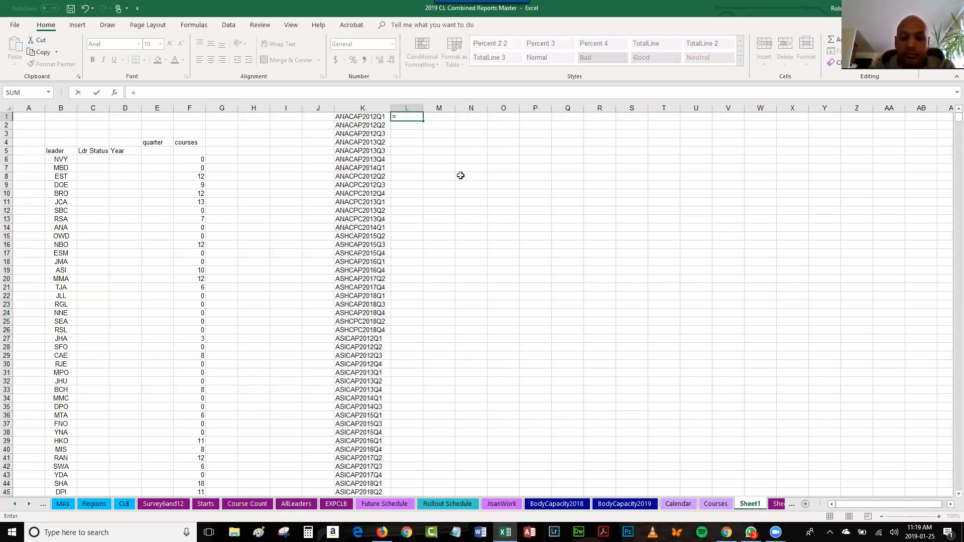
pyautogui.write('SUMIF')
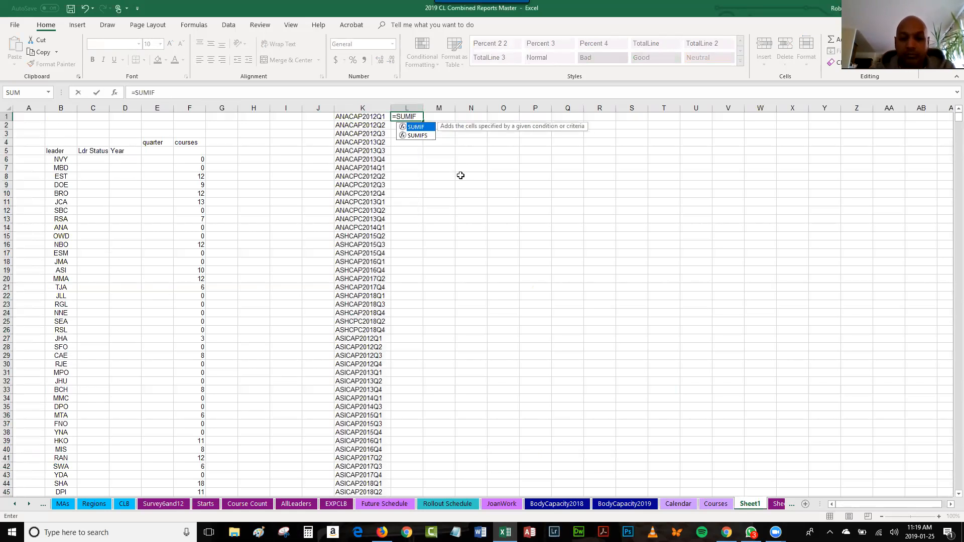
pyautogui.write('(')
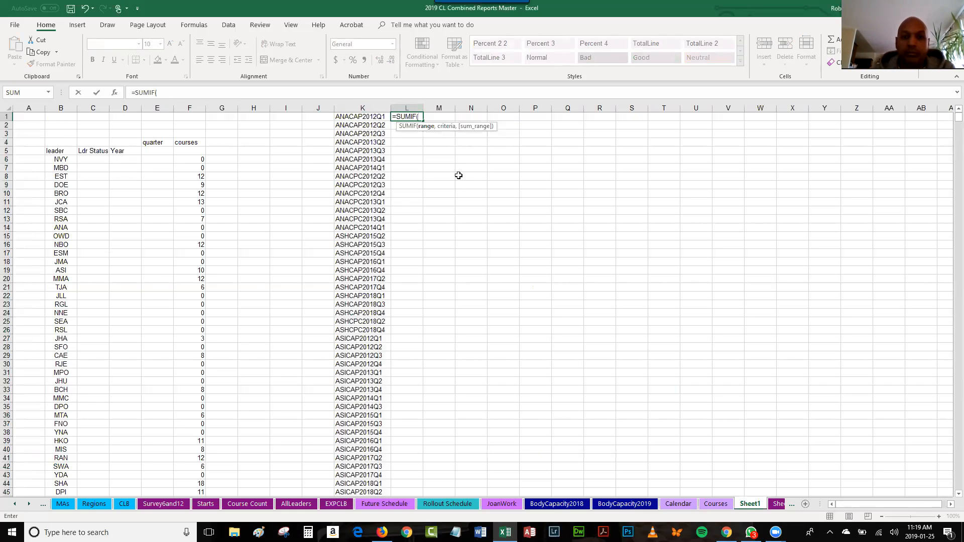
pyautogui.click(174, 93)
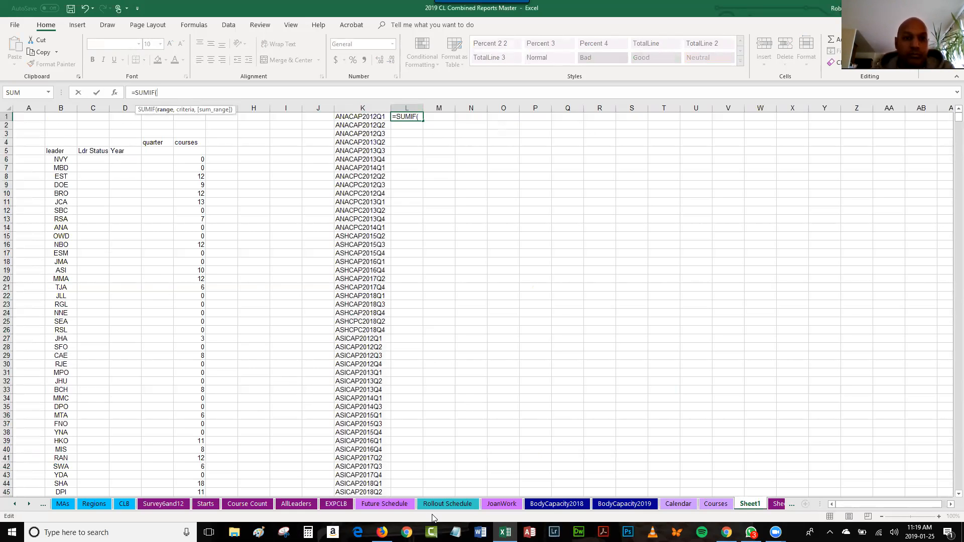
pyautogui.click(716, 505)
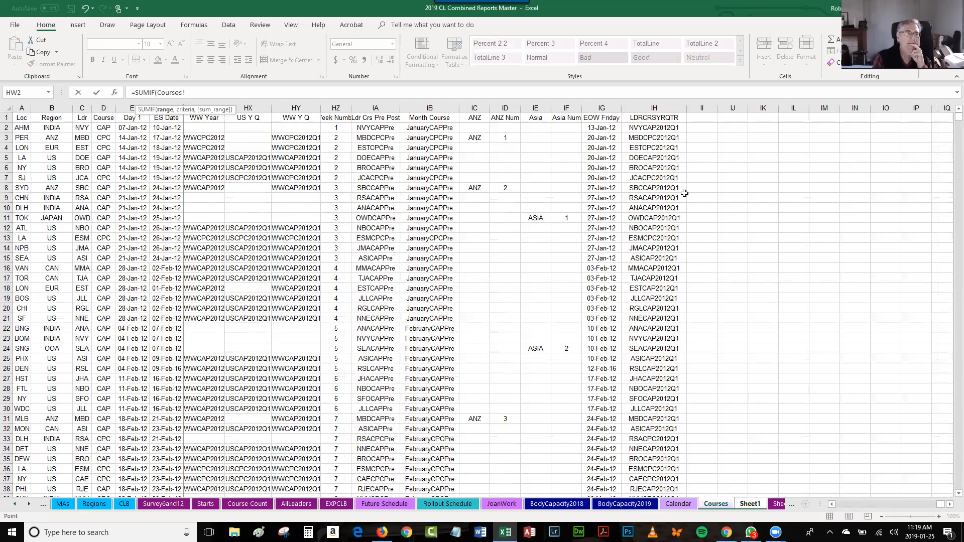
pyautogui.click(660, 117)
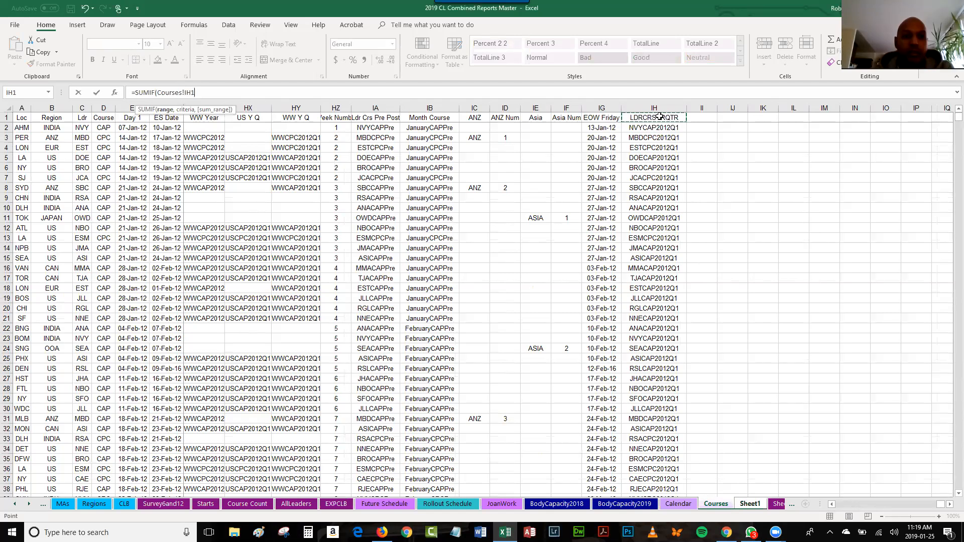
pyautogui.moveTo(660, 116); pyautogui.dragTo(338, 118)
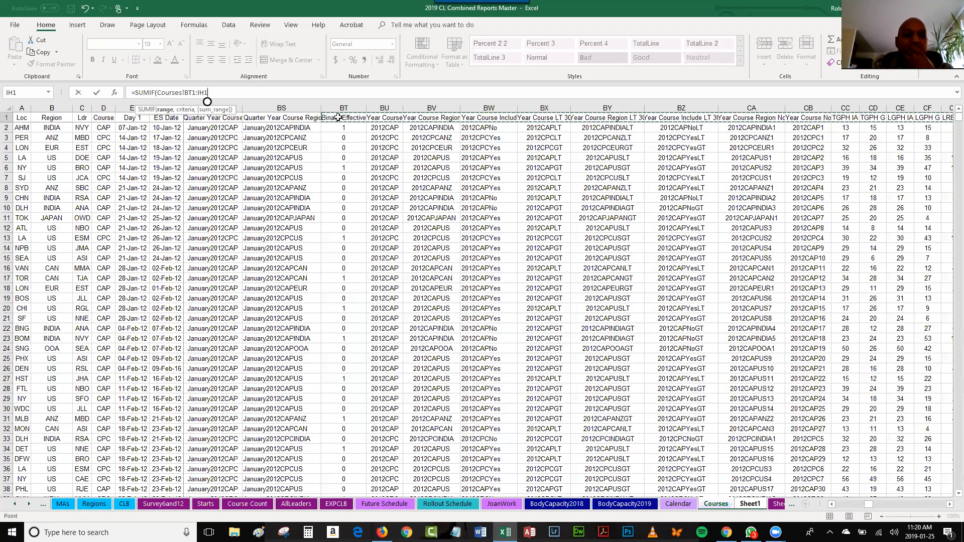
pyautogui.click(340, 126)
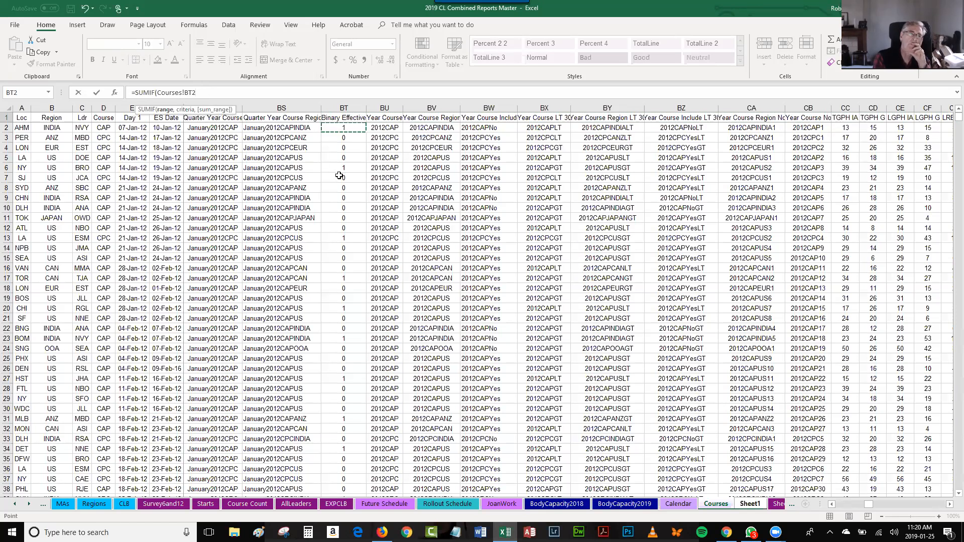
pyautogui.press('BackSpace')
pyautogui.press('BackSpace')
pyautogui.press('BackSpace')
pyautogui.press('BackSpace')
pyautogui.press('BackSpace')
pyautogui.press('BackSpace')
pyautogui.press('BackSpace')
pyautogui.press('BackSpace')
pyautogui.press('BackSpace')
pyautogui.press('BackSpace')
pyautogui.press('BackSpace')
pyautogui.press('BackSpace')
pyautogui.press('BackSpace')
pyautogui.press('BackSpace')
pyautogui.press('BackSpace')
pyautogui.press('BackSpace')
pyautogui.press('BackSpace')
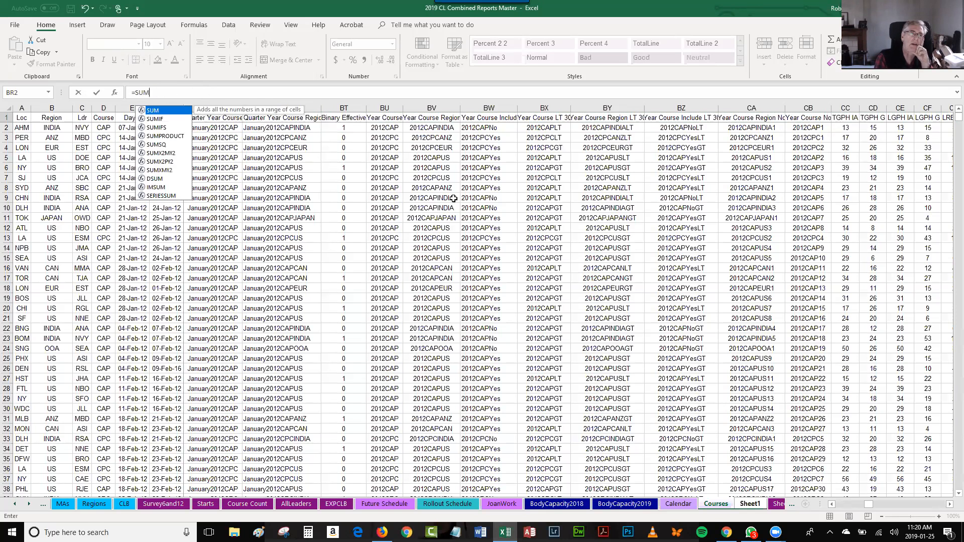
pyautogui.press('Escape')
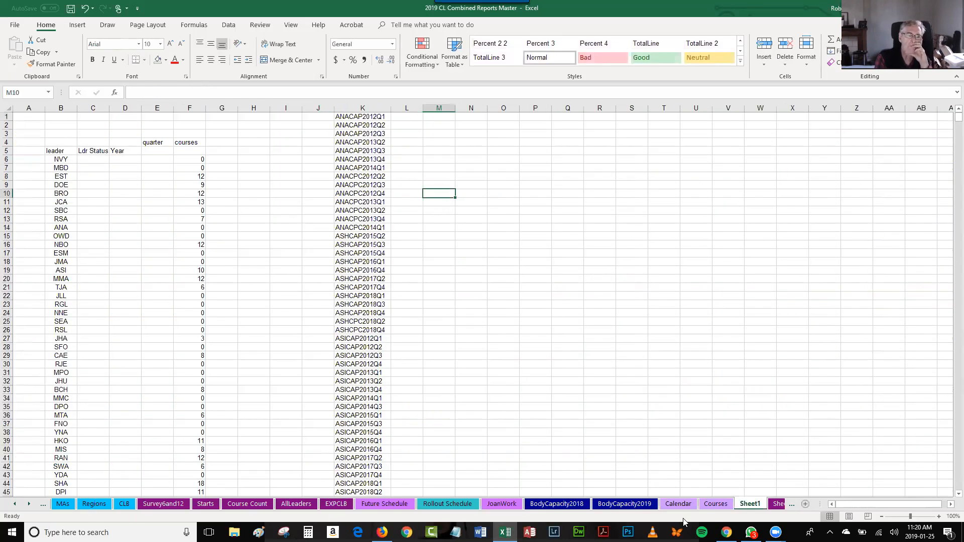
# Find a formula-driven entry in the Binary Effective column of the Courses sheet and copy the formula cell BT1858
pyautogui.click(716, 504)
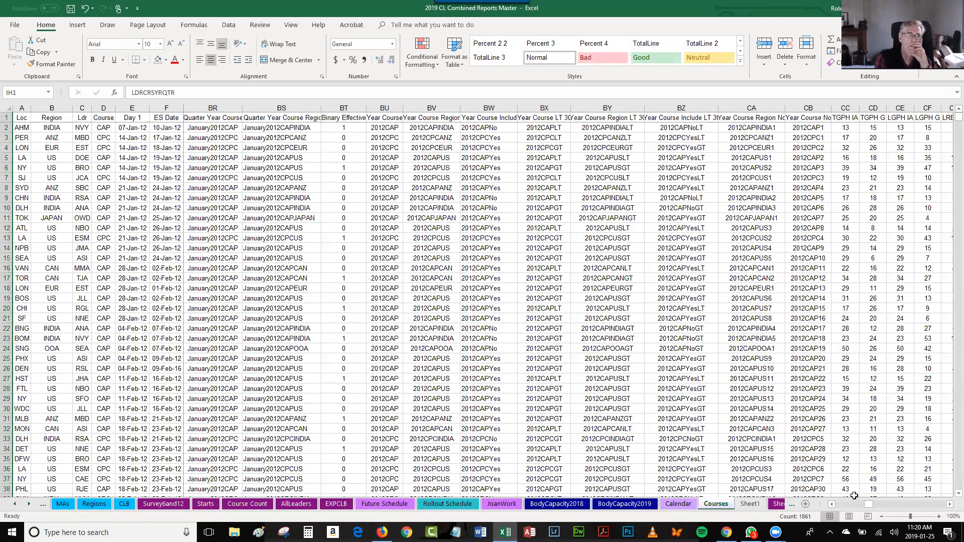
pyautogui.moveTo(871, 507)
pyautogui.mouseDown()
pyautogui.moveTo(936, 504)
pyautogui.moveTo(867, 508)
pyautogui.mouseUp()
pyautogui.click(442, 128)
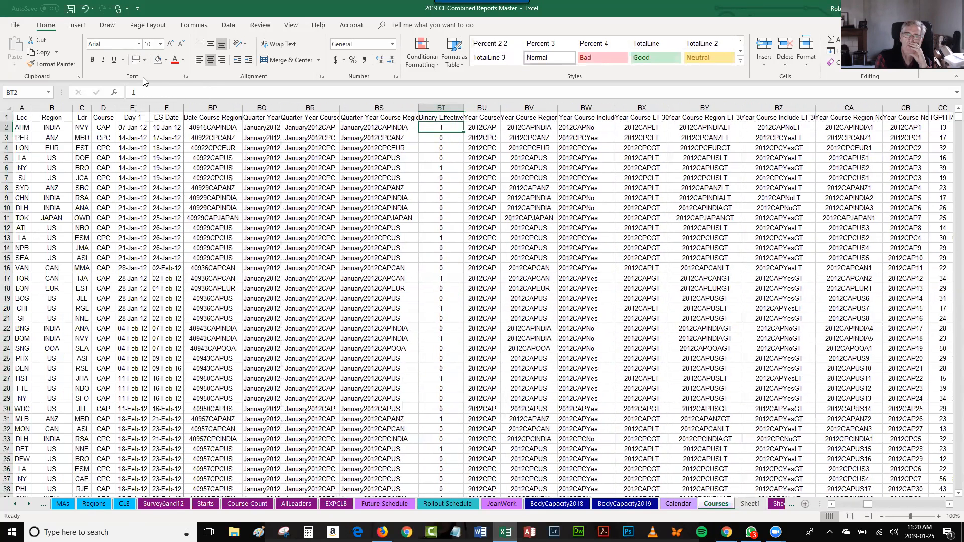
pyautogui.click(446, 140)
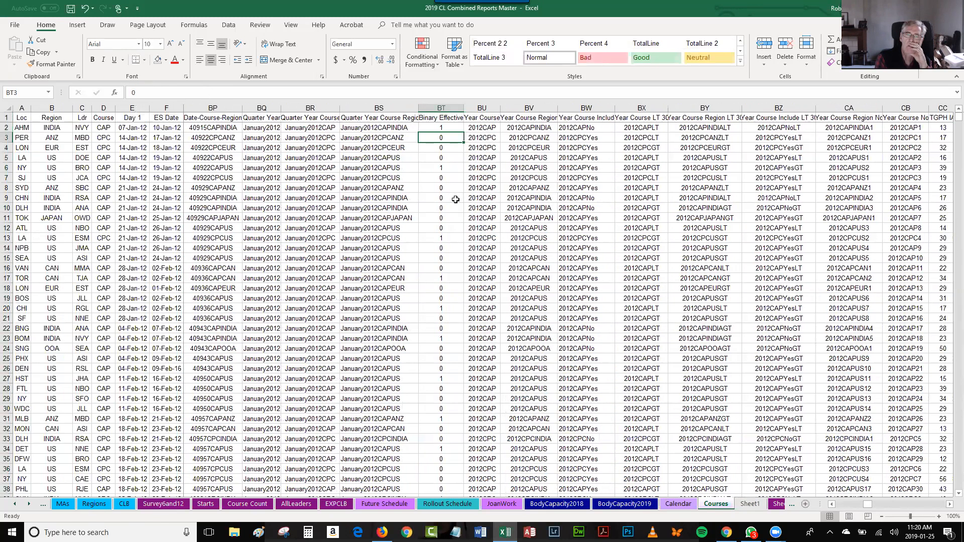
pyautogui.hotkey('ctrl', 'shift', 'Down')
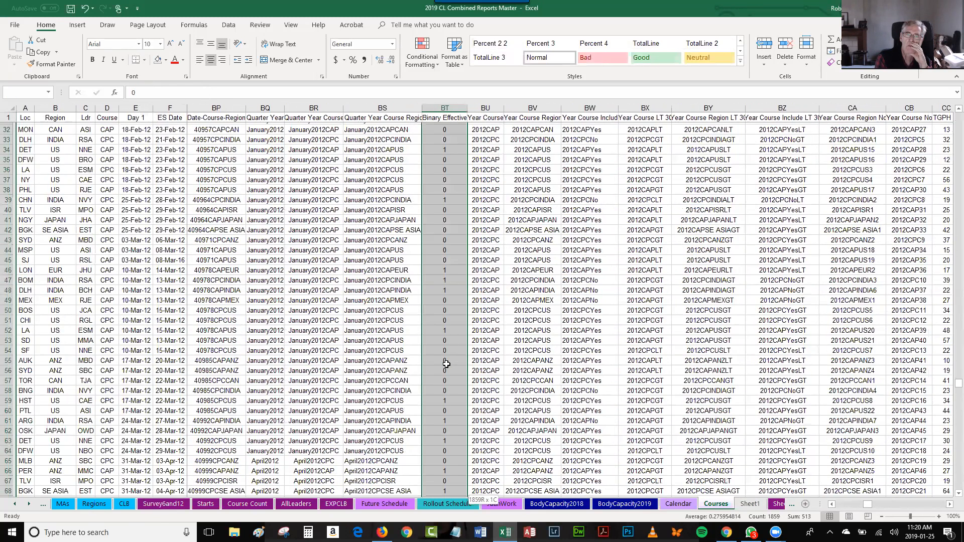
pyautogui.scroll(-7, 447, 310)
pyautogui.click(447, 310)
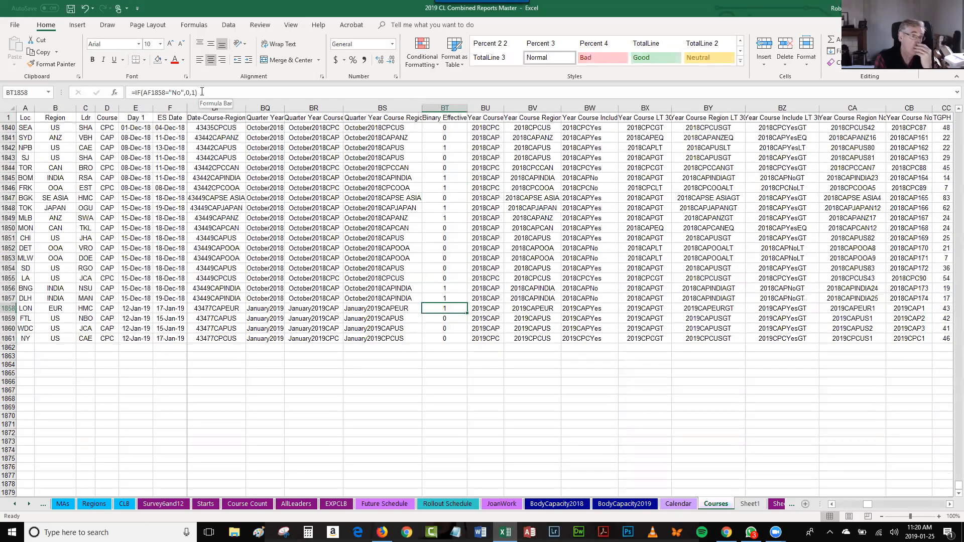
pyautogui.hotkey('ctrl', 'c')
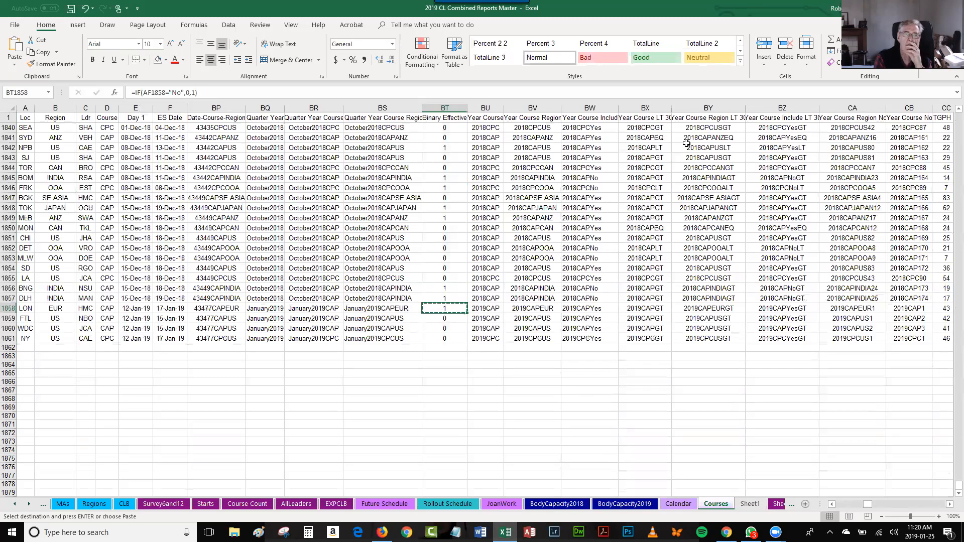
# Paste the copied Binary Effective formula into II2, beside the first LDRCRSYRQTR key on the Courses sheet
pyautogui.click(690, 119)
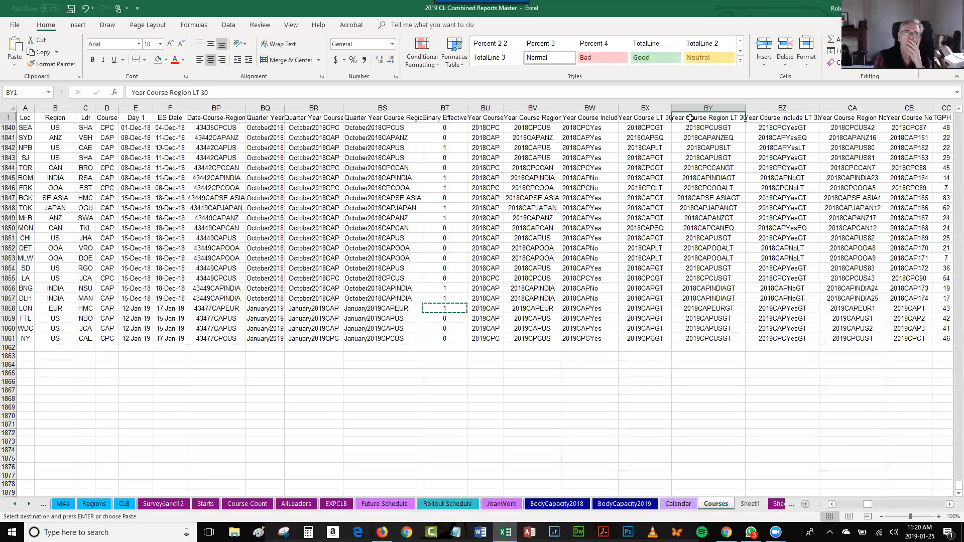
pyautogui.hotkey('ctrl', 'shift', 'Right')
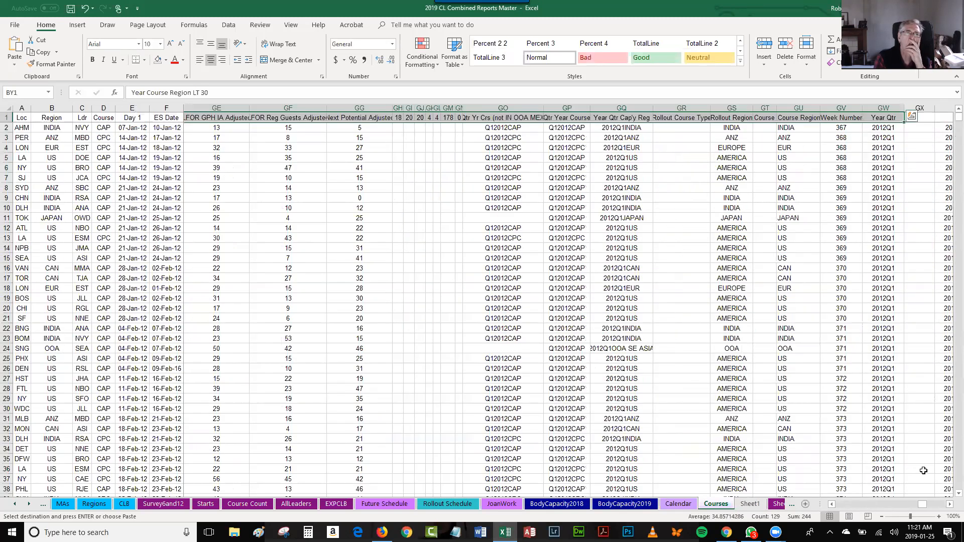
pyautogui.click(942, 504)
pyautogui.click(942, 504)
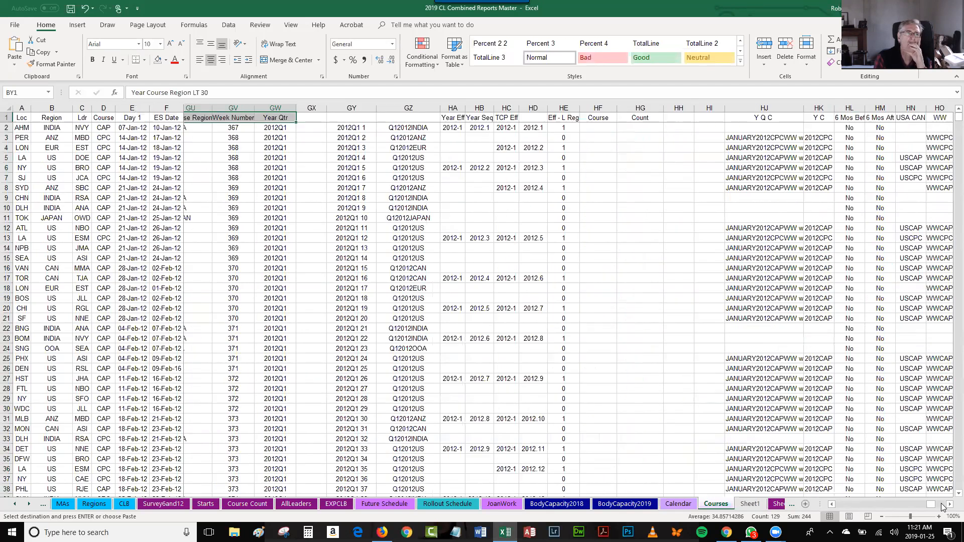
pyautogui.click(800, 131)
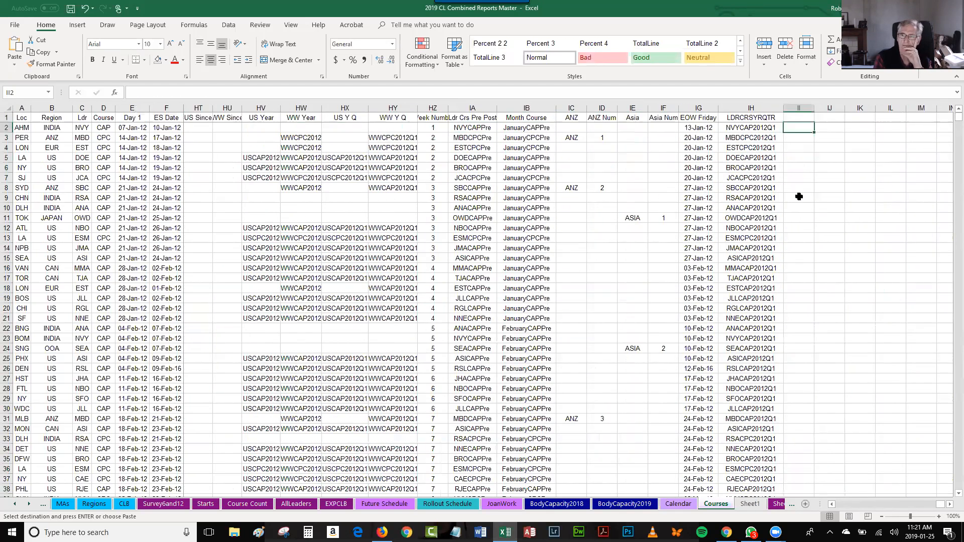
pyautogui.hotkey('ctrl', 'v')
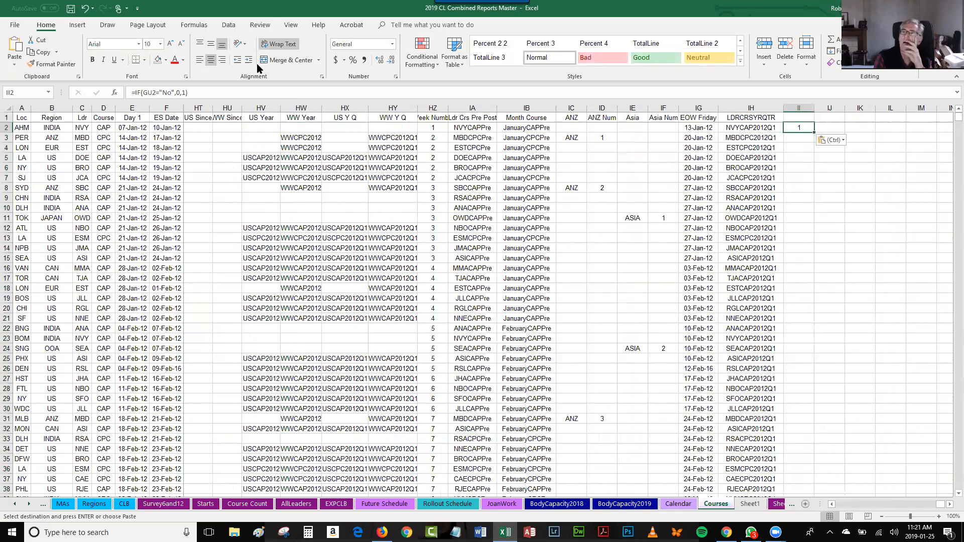
# Fill the formula =IF(GU2="No",0,1) from cell II2 down column II of the Courses sheet
pyautogui.click(262, 92)
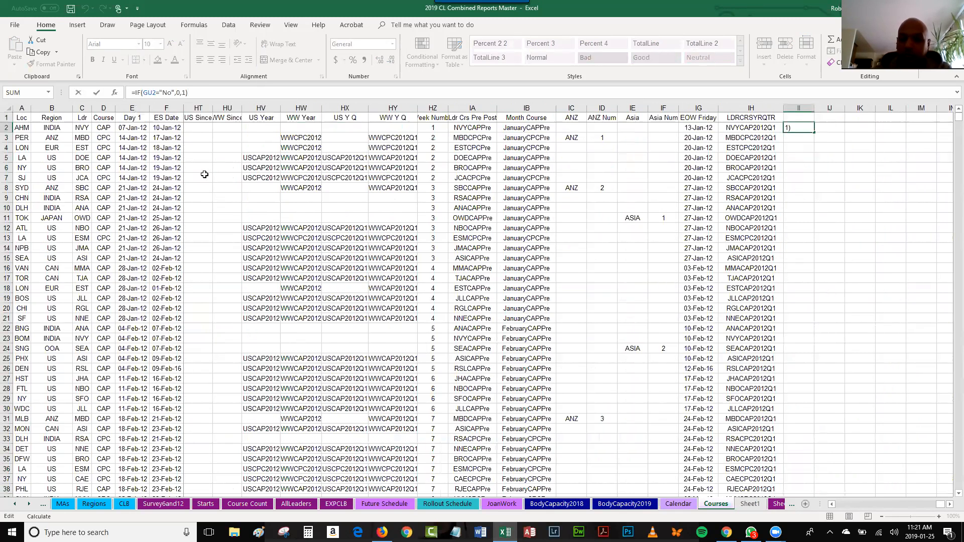
pyautogui.press('Return')
pyautogui.press('Up')
pyautogui.doubleClick(814, 133)
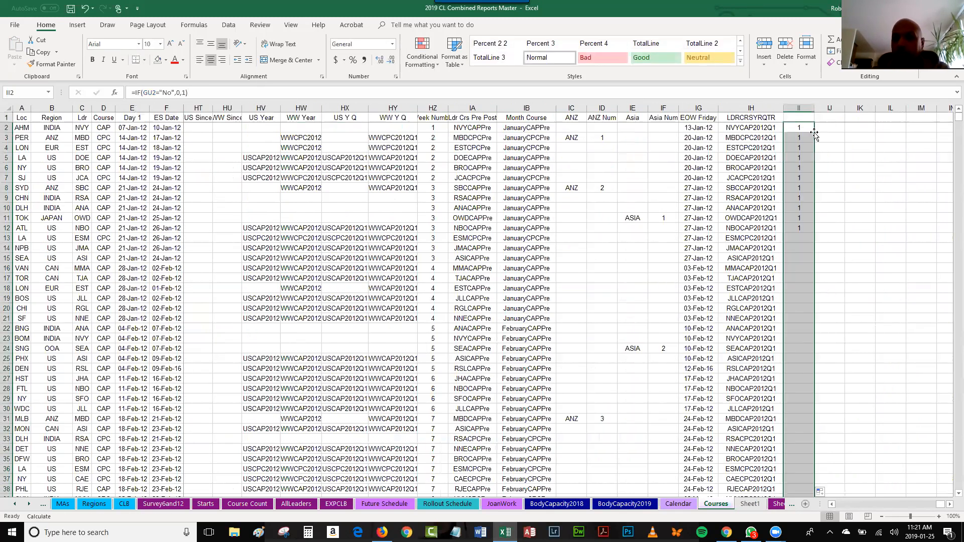
# Enter the header BinaryEff in cell II1 above the column of formula results
pyautogui.click(799, 117)
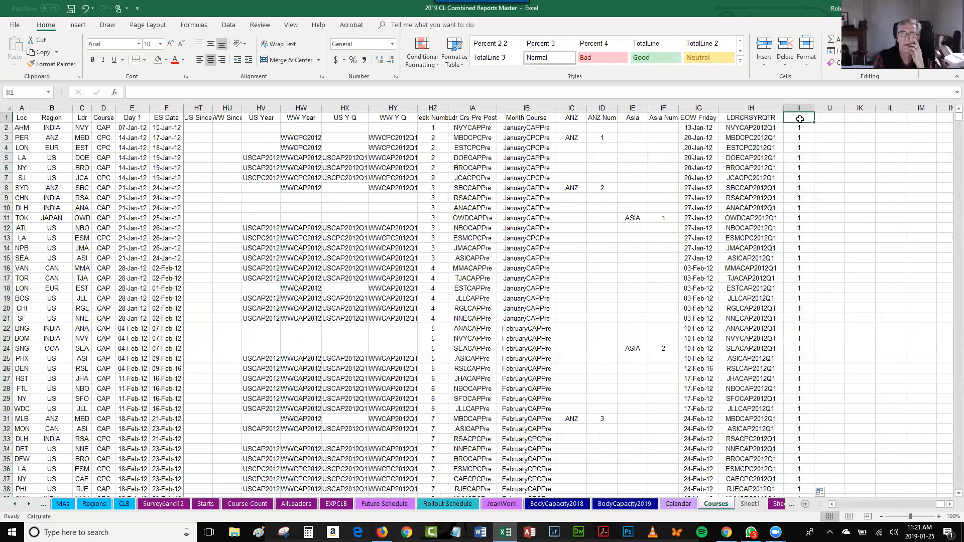
pyautogui.write('e')
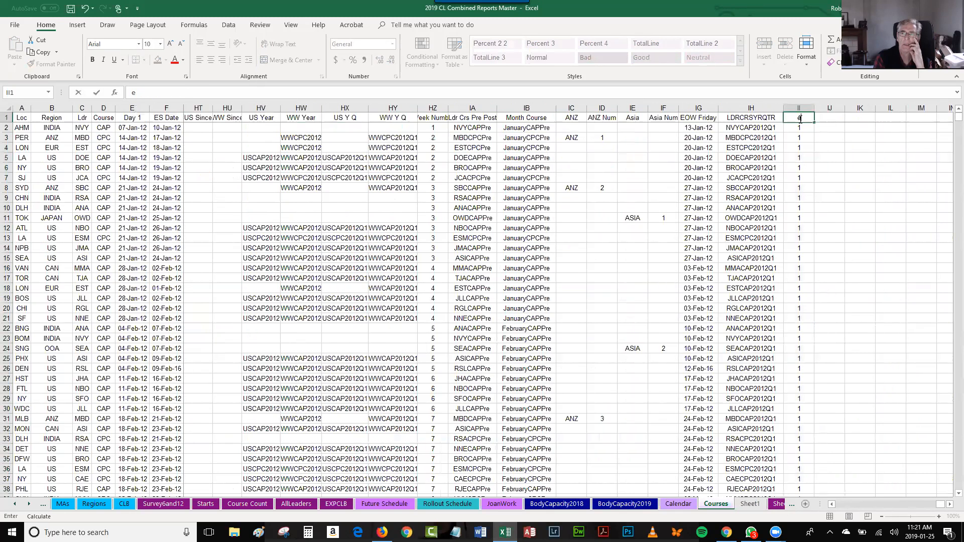
pyautogui.press('BackSpace')
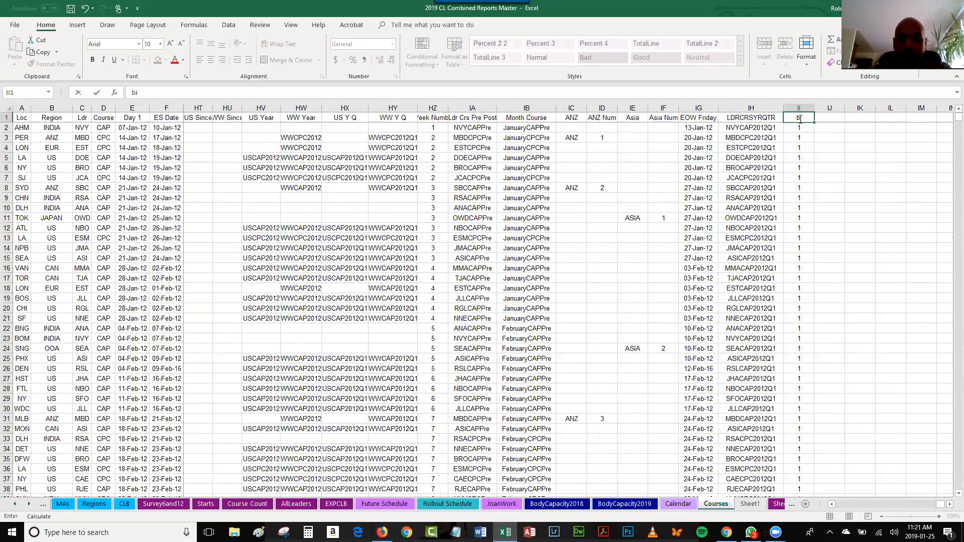
pyautogui.press('BackSpace')
pyautogui.press('BackSpace')
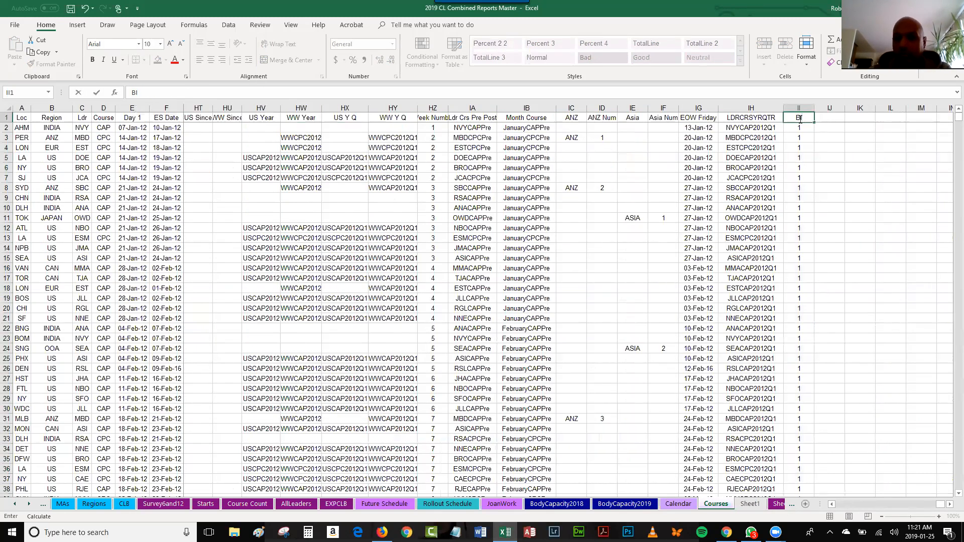
pyautogui.write('BI')
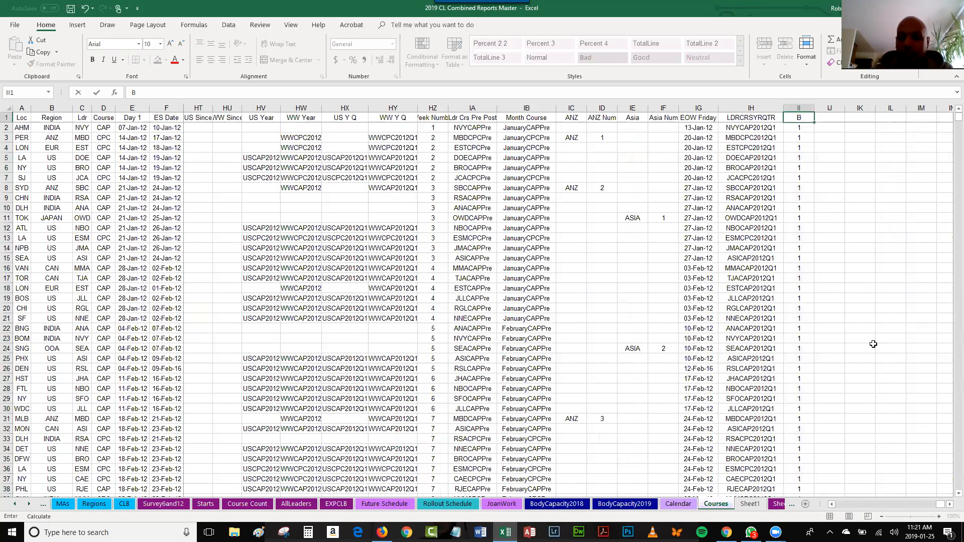
pyautogui.press('capslock')
pyautogui.write('naryEff')
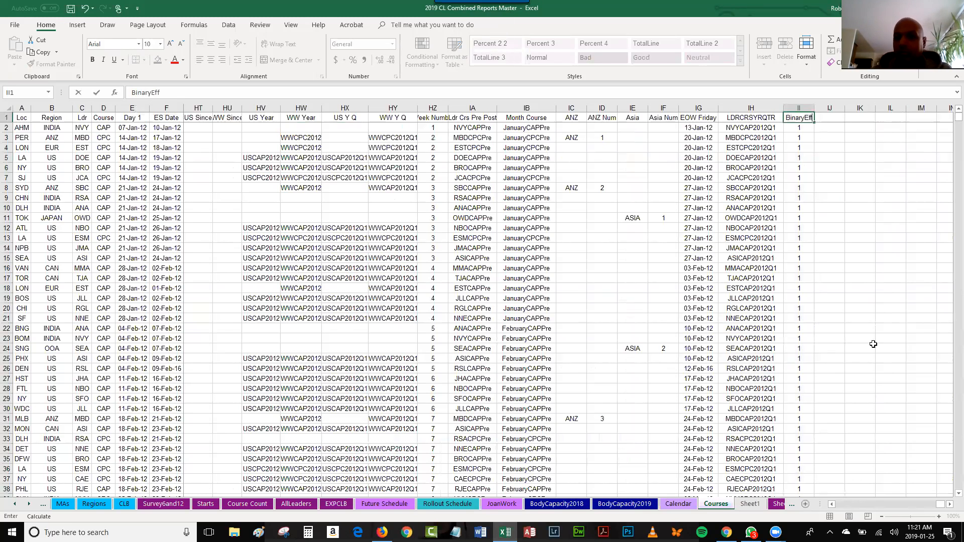
pyautogui.click(833, 200)
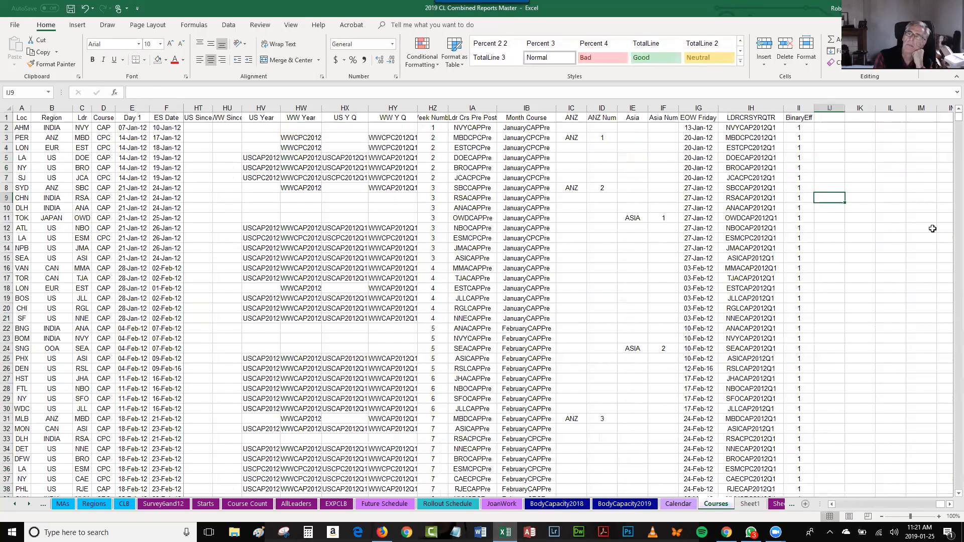
# Change the formula in II2 to =IF(AF2="No",0,1) and fill it down the BinaryEff column
pyautogui.moveTo(959, 117)
pyautogui.mouseDown()
pyautogui.moveTo(950, 495)
pyautogui.moveTo(950, 113)
pyautogui.mouseUp()
pyautogui.click(791, 130)
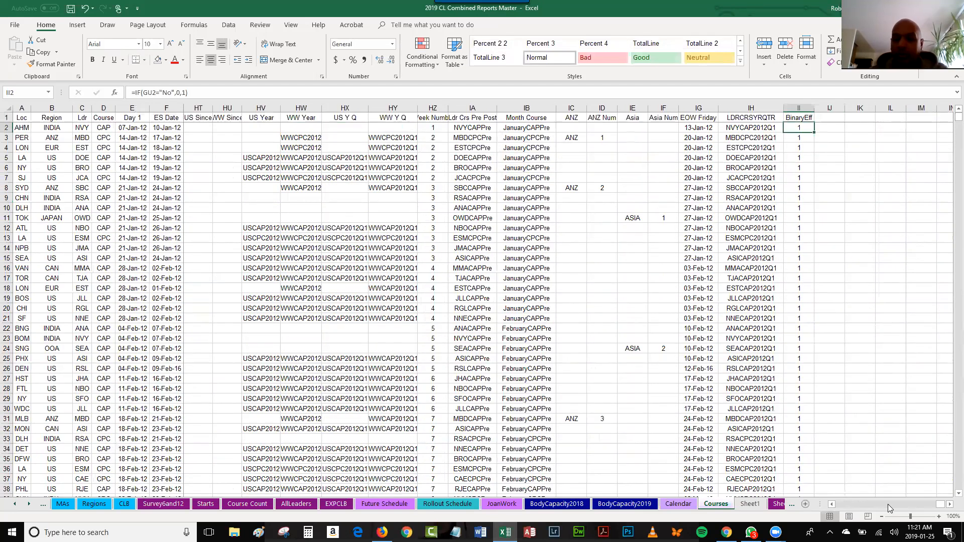
pyautogui.moveTo(932, 507)
pyautogui.mouseDown()
pyautogui.moveTo(839, 506)
pyautogui.moveTo(948, 509)
pyautogui.mouseUp()
pyautogui.moveTo(153, 93); pyautogui.dragTo(145, 92)
pyautogui.write('au')
pyautogui.press('Return')
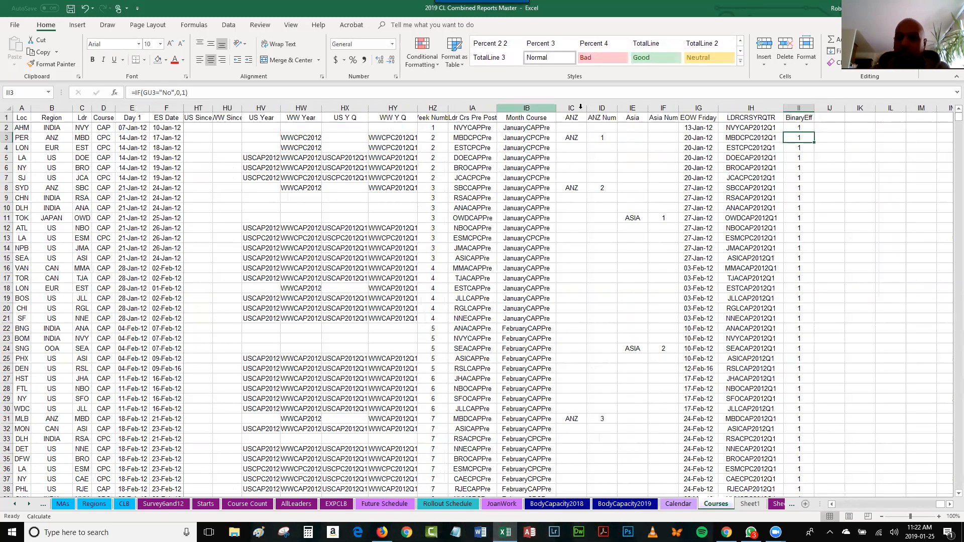
pyautogui.click(807, 128)
pyautogui.doubleClick(815, 133)
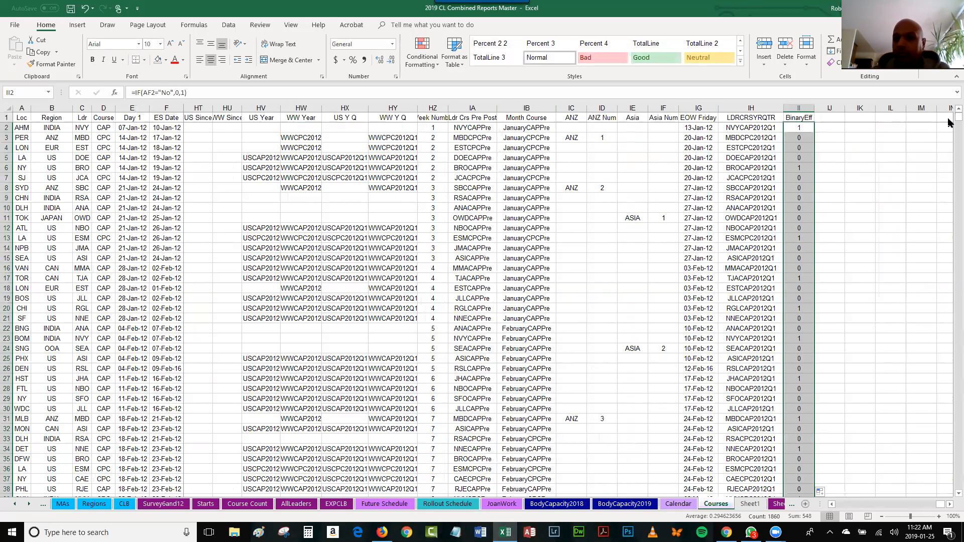
pyautogui.scroll(-6, 951, 108)
pyautogui.scroll(6, 952, 106)
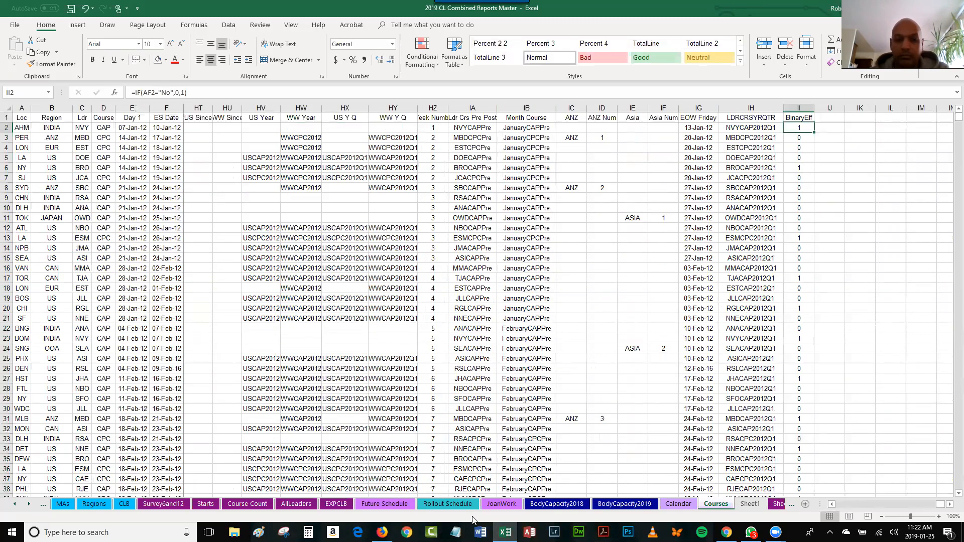
# Start a SUMIF formula in cell L1 of Sheet1 with Courses!IH:II as the range
pyautogui.click(748, 509)
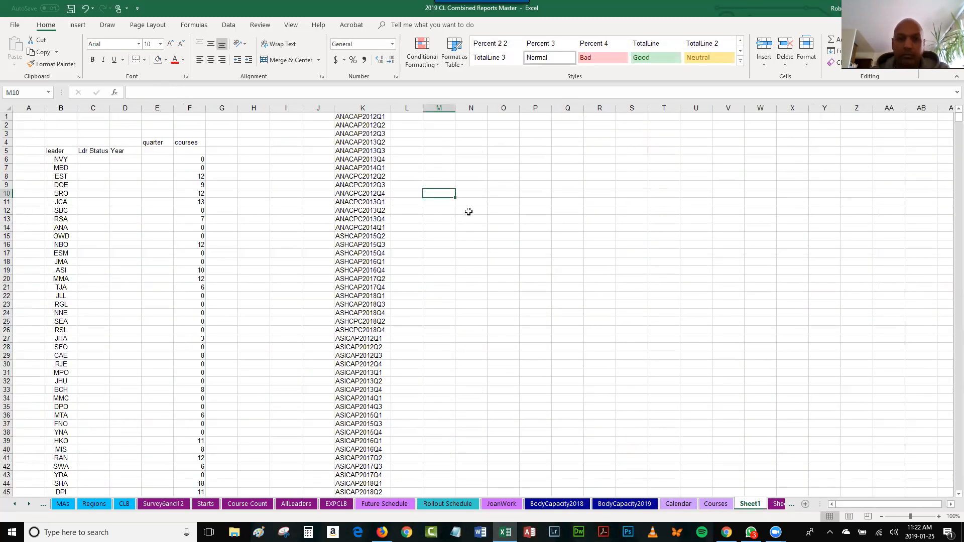
pyautogui.click(409, 115)
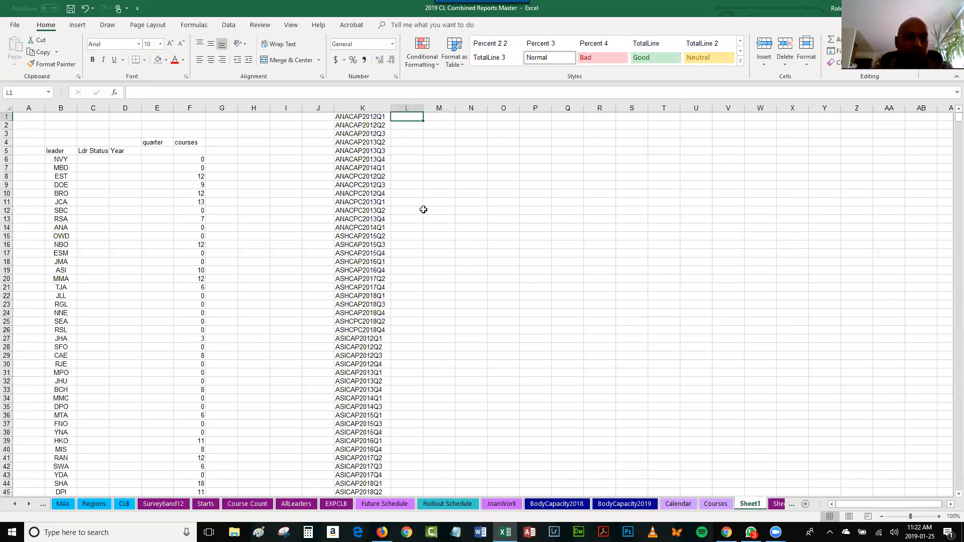
pyautogui.write('=su')
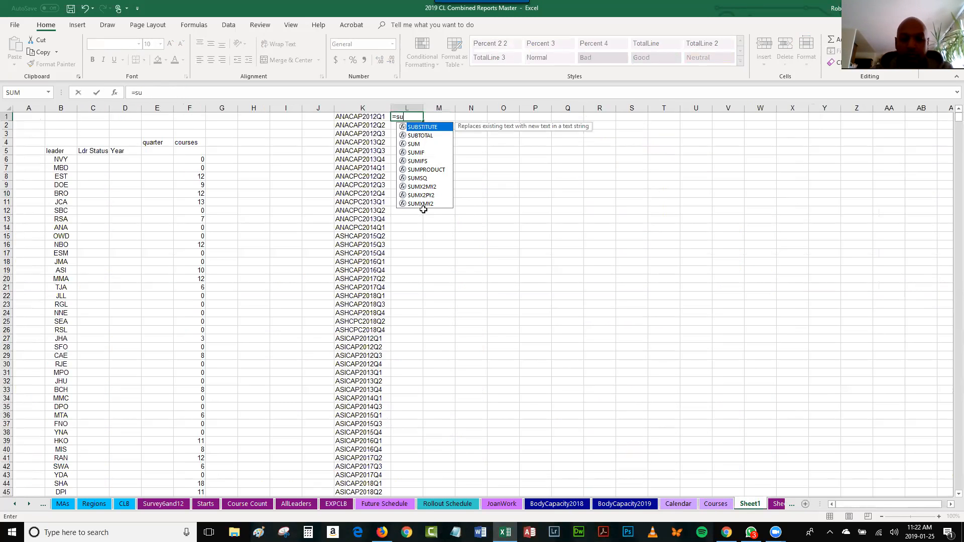
pyautogui.write('mif(')
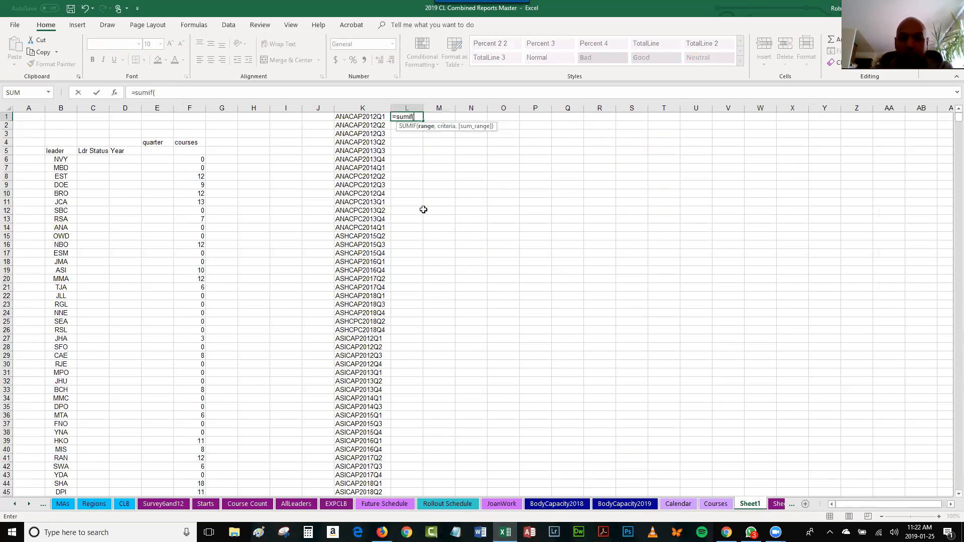
pyautogui.click(719, 506)
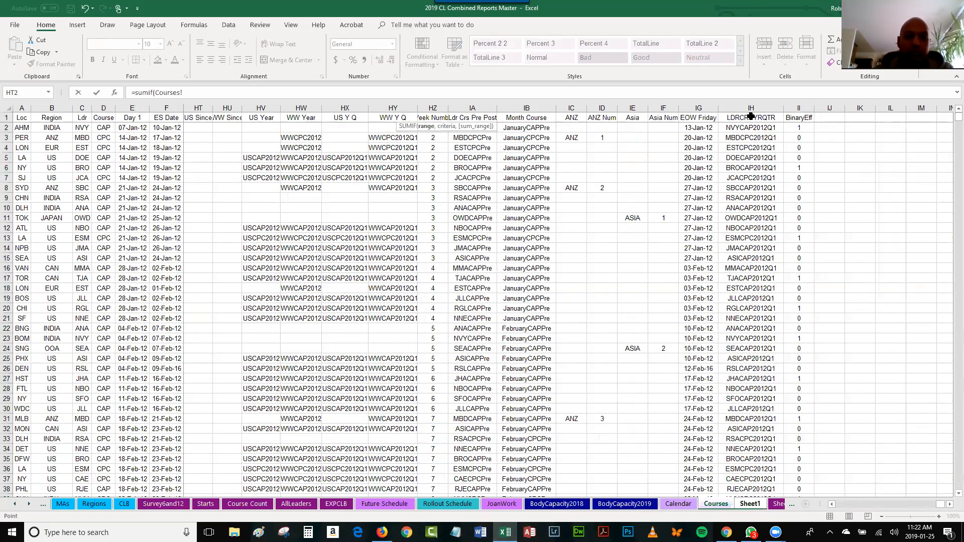
pyautogui.click(751, 117)
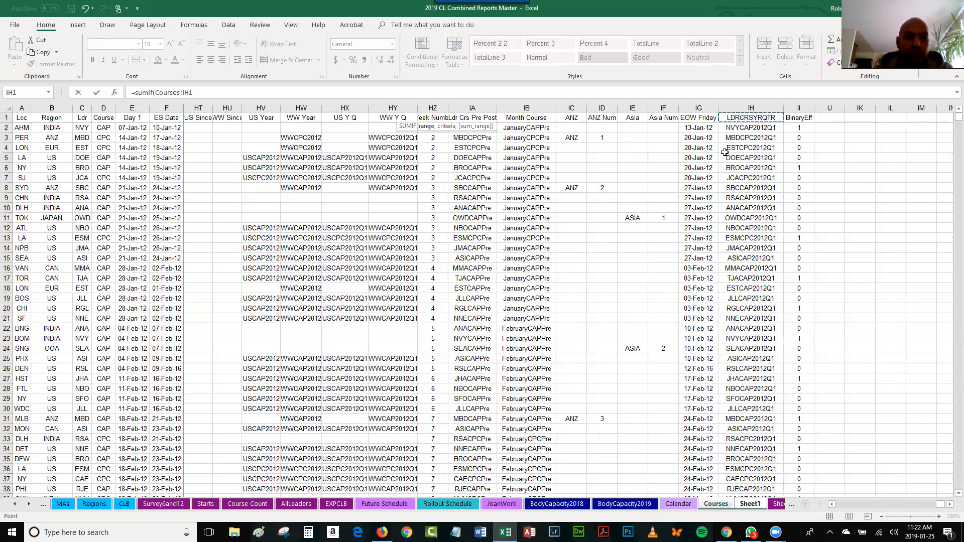
pyautogui.doubleClick(200, 92)
pyautogui.write(':')
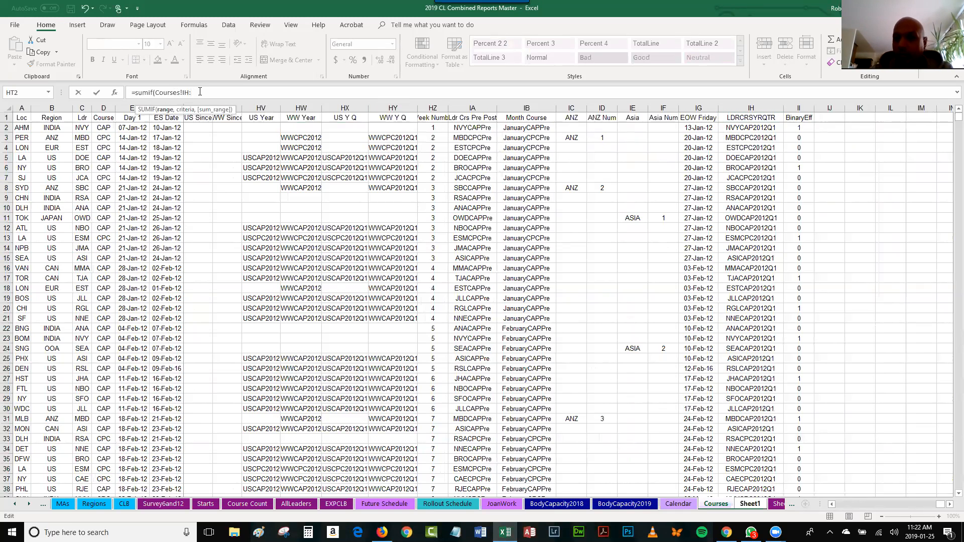
pyautogui.write('I')
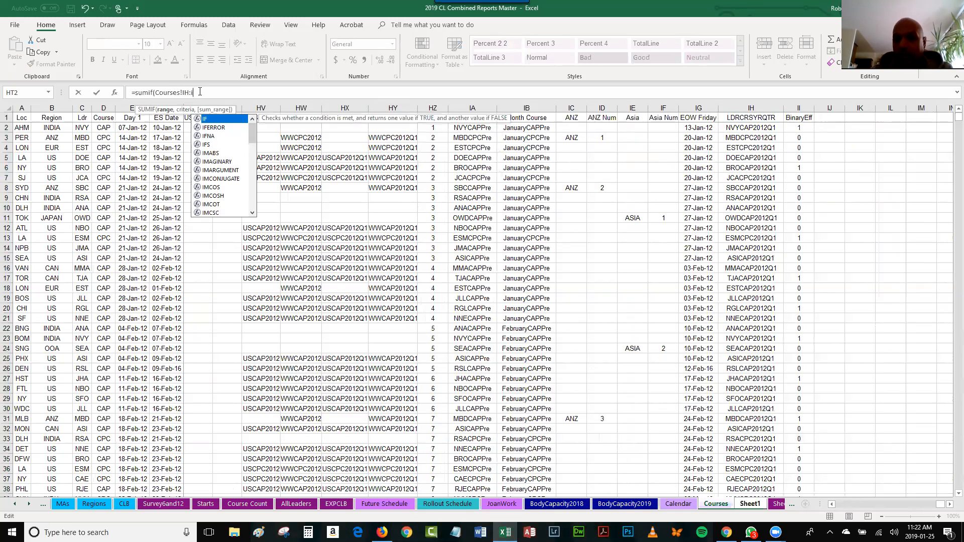
pyautogui.write('I')
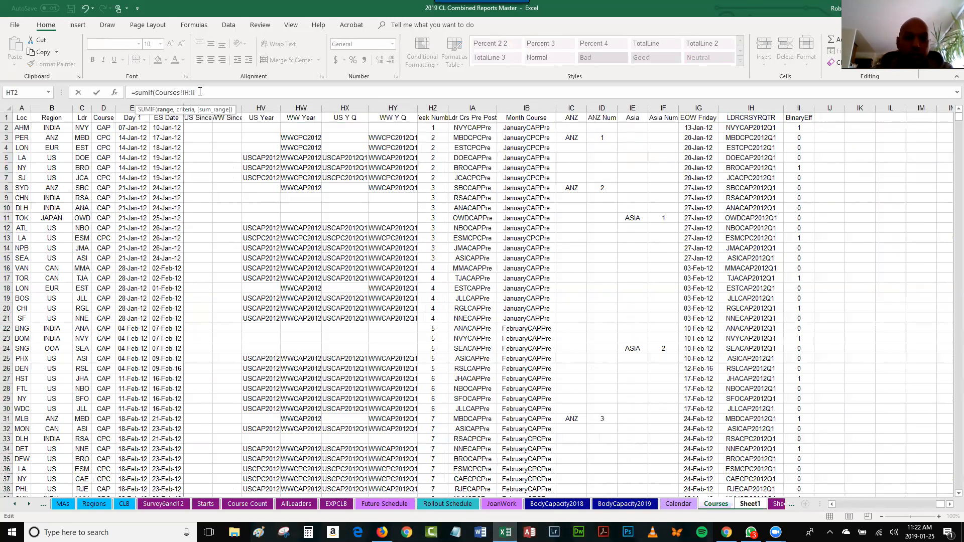
pyautogui.write(')')
pyautogui.press('BackSpace')
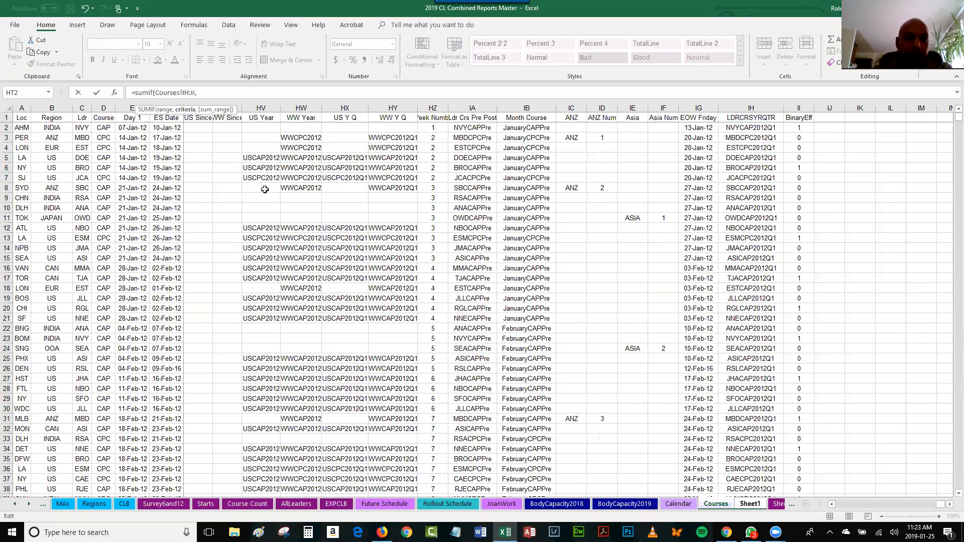
# Complete the SUMIF formula in L1 with criterion Sheet1!K1 and sum range II:II, and fill it down column L
pyautogui.hotkey('ctrl', 'pagedown')
pyautogui.click(357, 118)
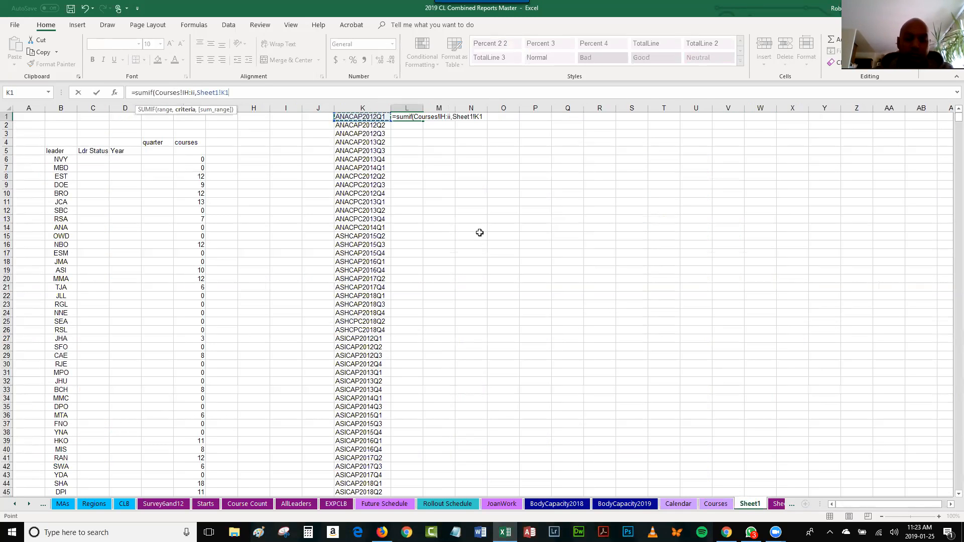
pyautogui.write(',')
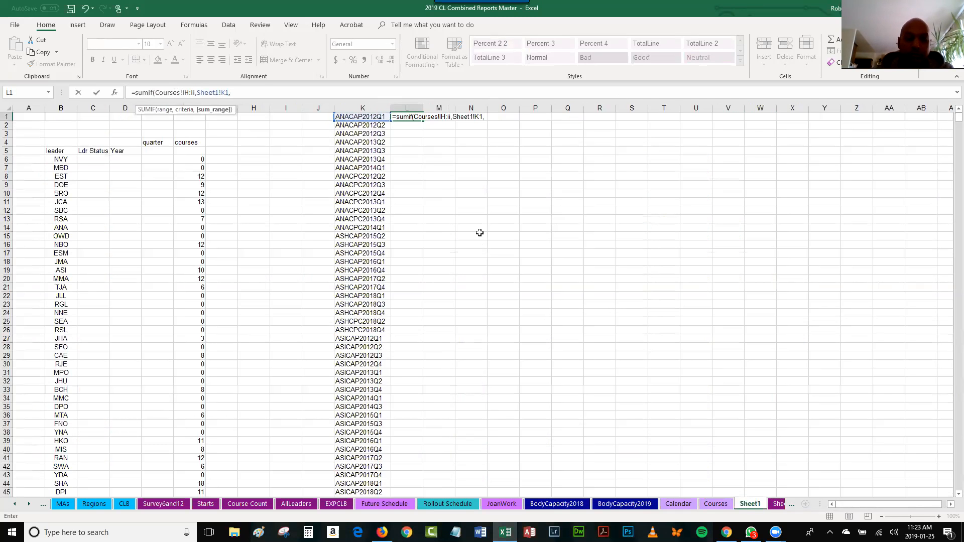
pyautogui.write('i:i')
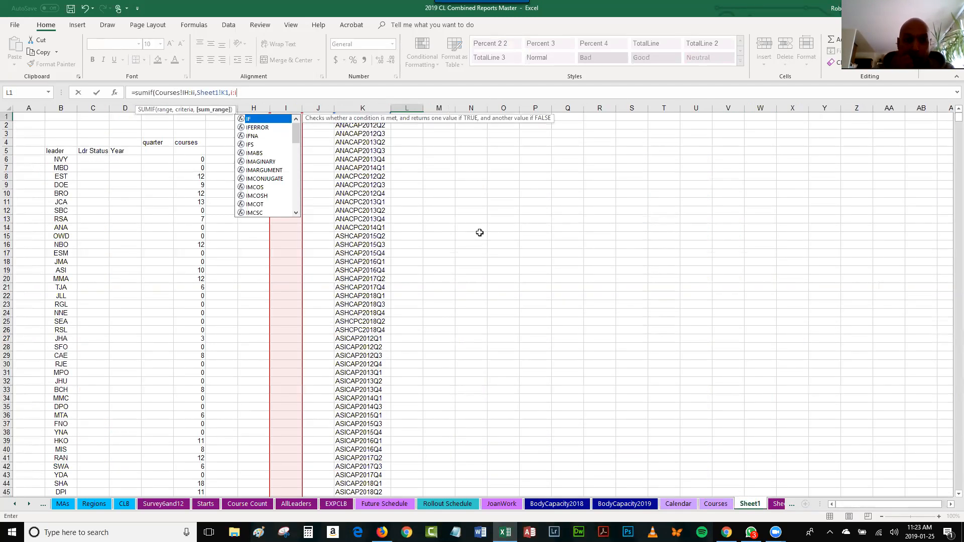
pyautogui.press('BackSpace')
pyautogui.press('BackSpace')
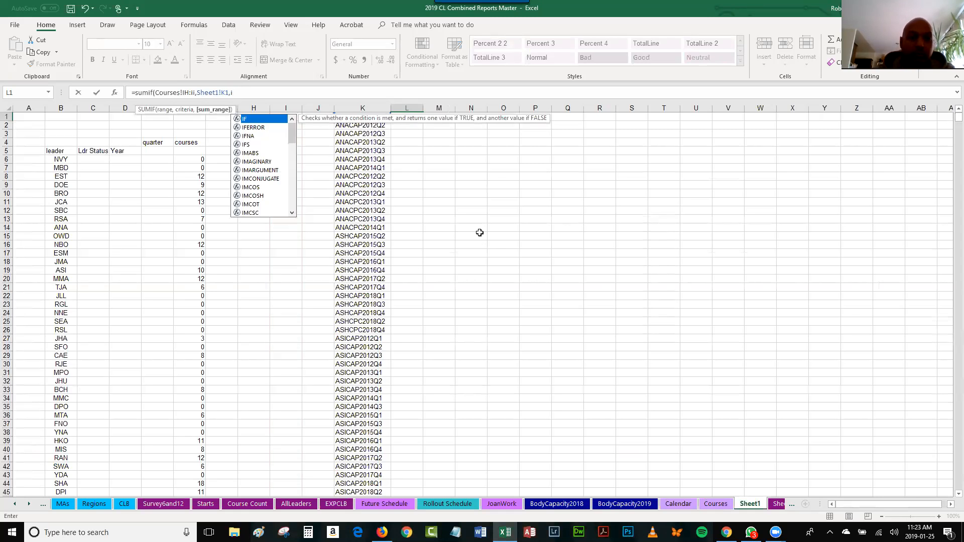
pyautogui.write('i')
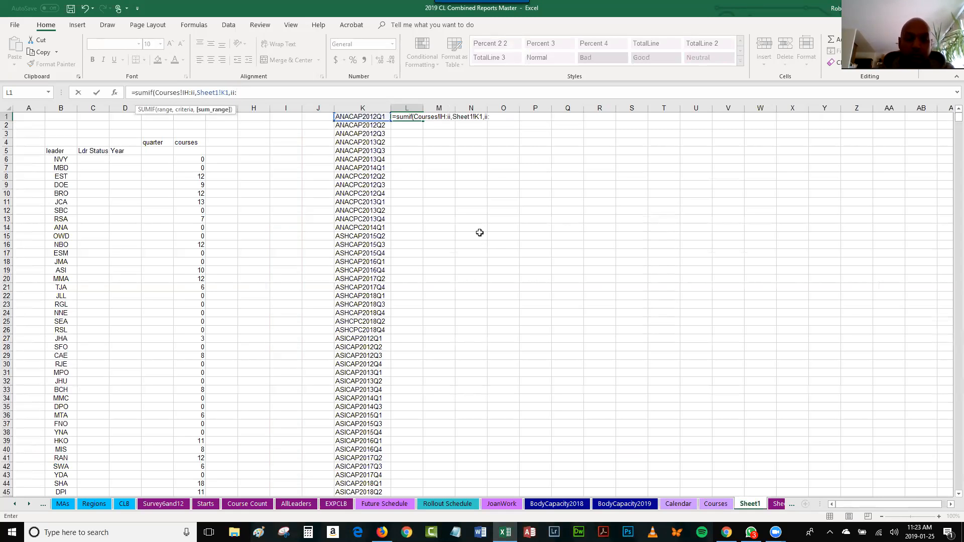
pyautogui.write(':i')
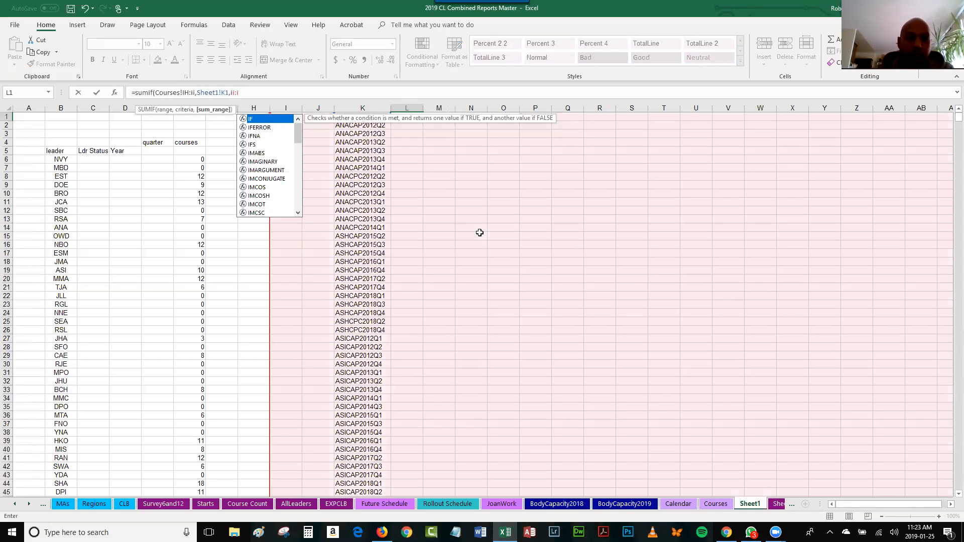
pyautogui.write('i)')
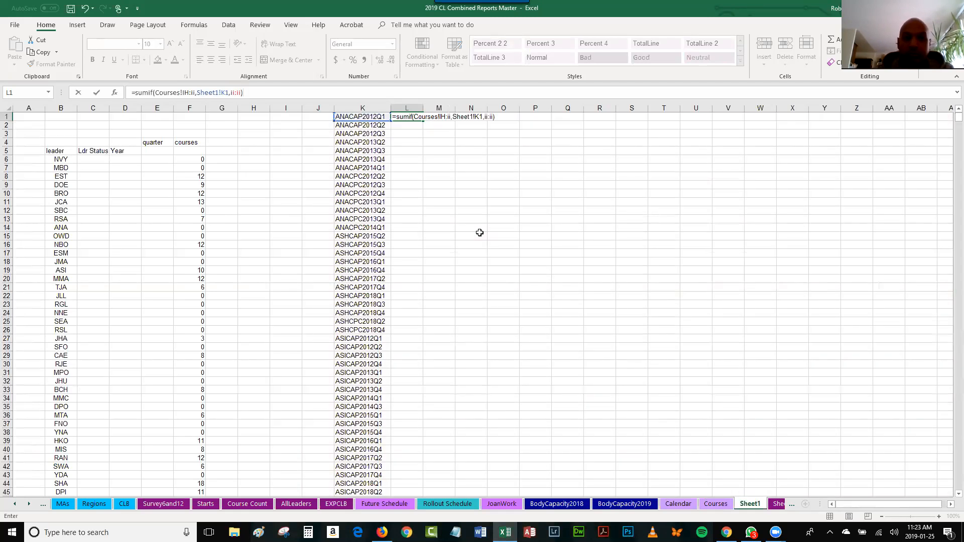
pyautogui.press('Return')
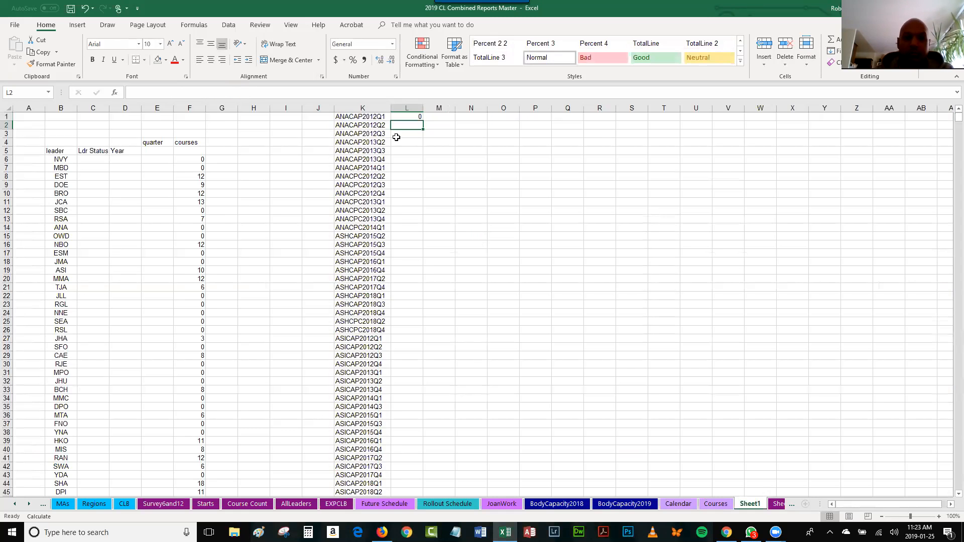
pyautogui.click(405, 116)
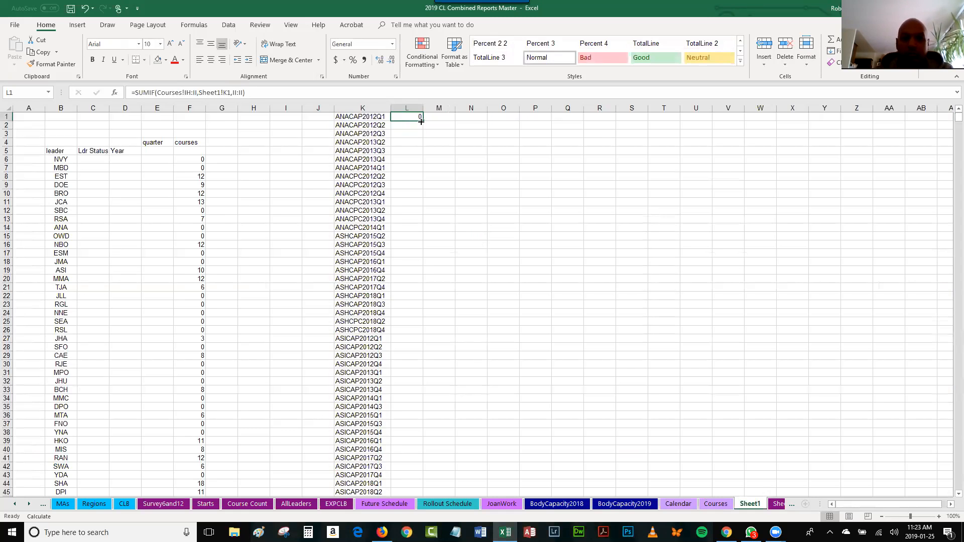
pyautogui.doubleClick(422, 120)
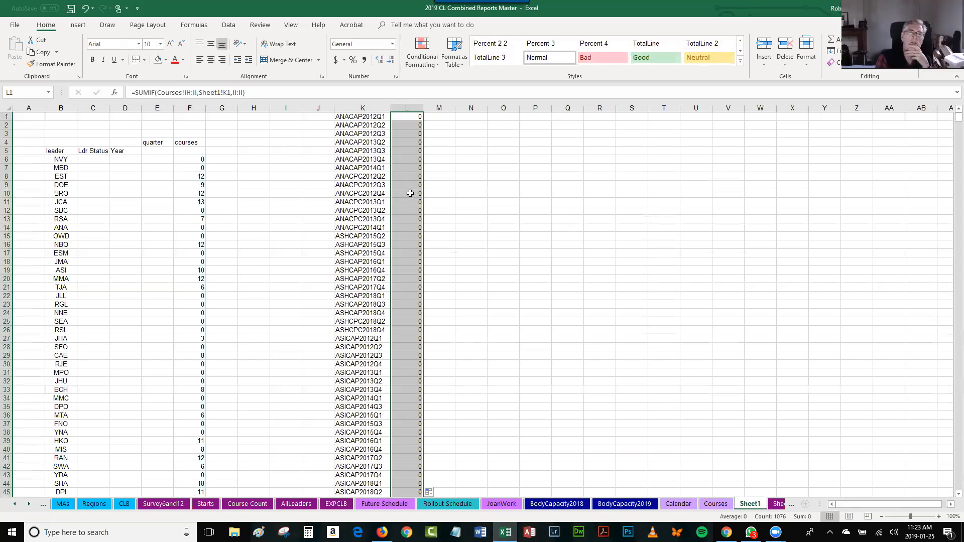
# Change the sum range of the SUMIF formula in L1 to Courses!II:II and fill the corrected formula down column L
pyautogui.click(412, 117)
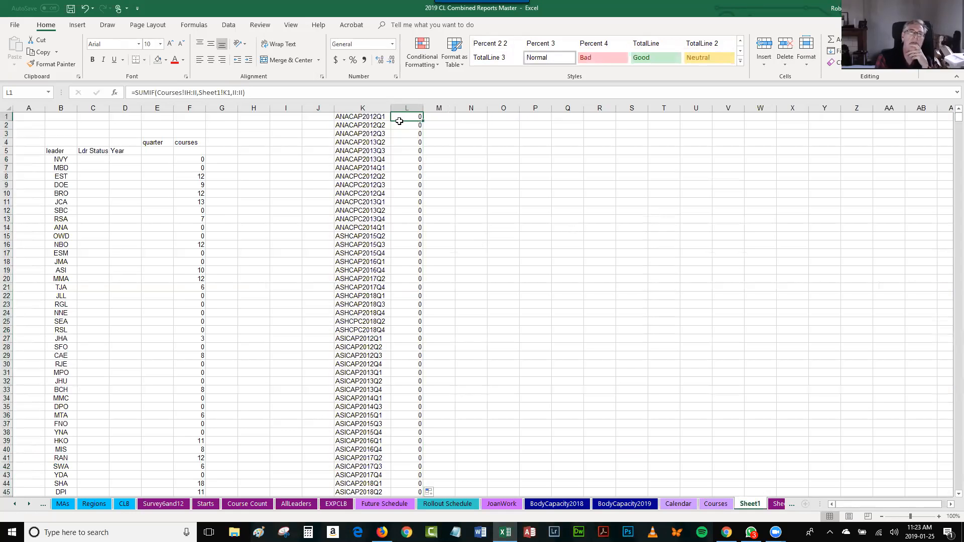
pyautogui.click(253, 91)
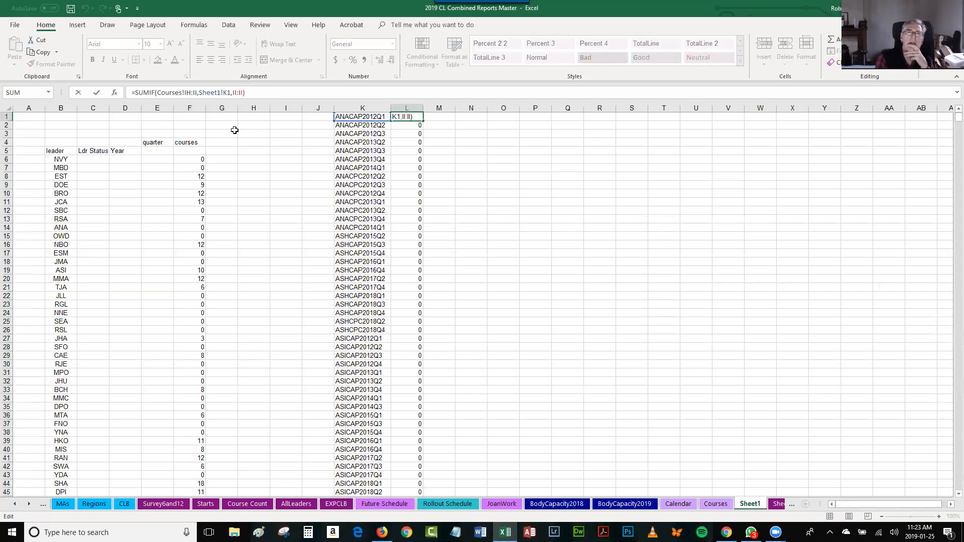
pyautogui.click(233, 92)
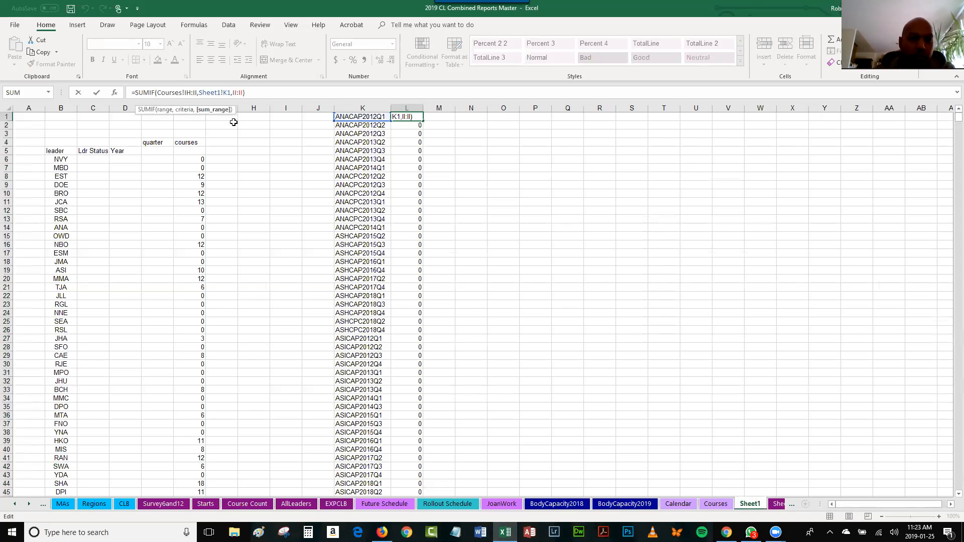
pyautogui.write('course')
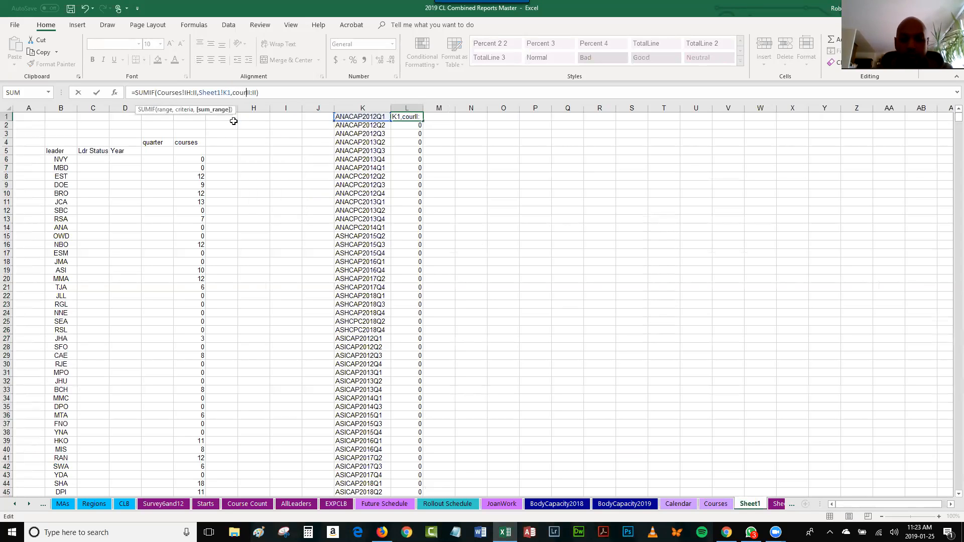
pyautogui.write('s!')
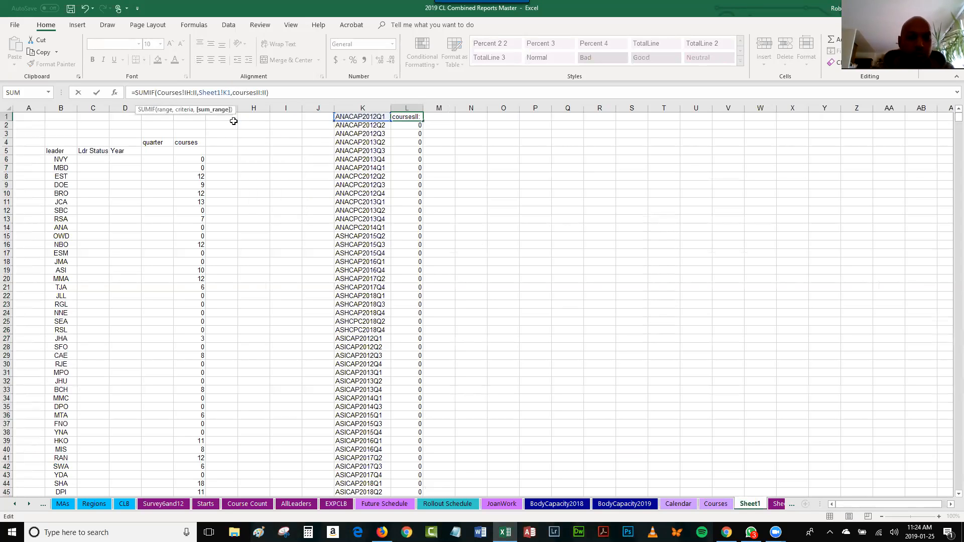
pyautogui.press('Return')
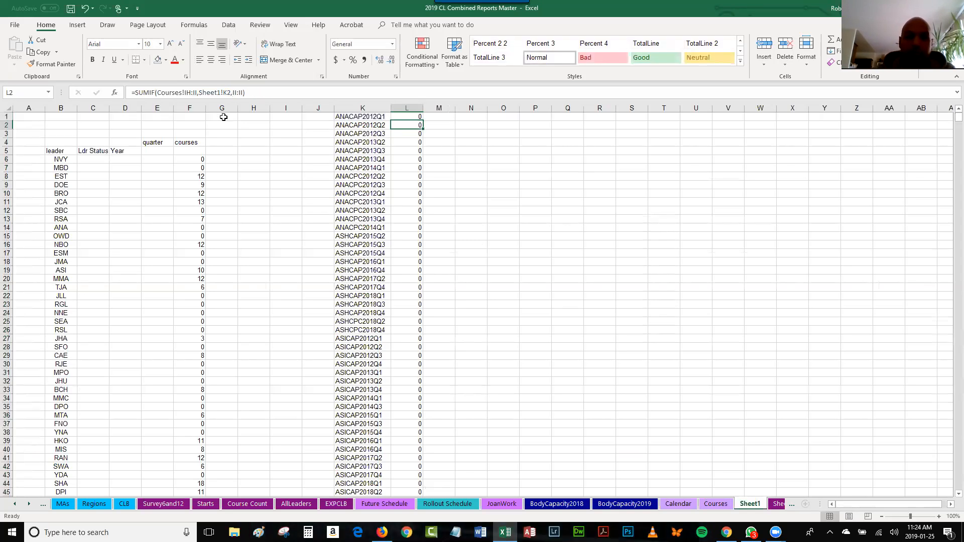
pyautogui.press('Up')
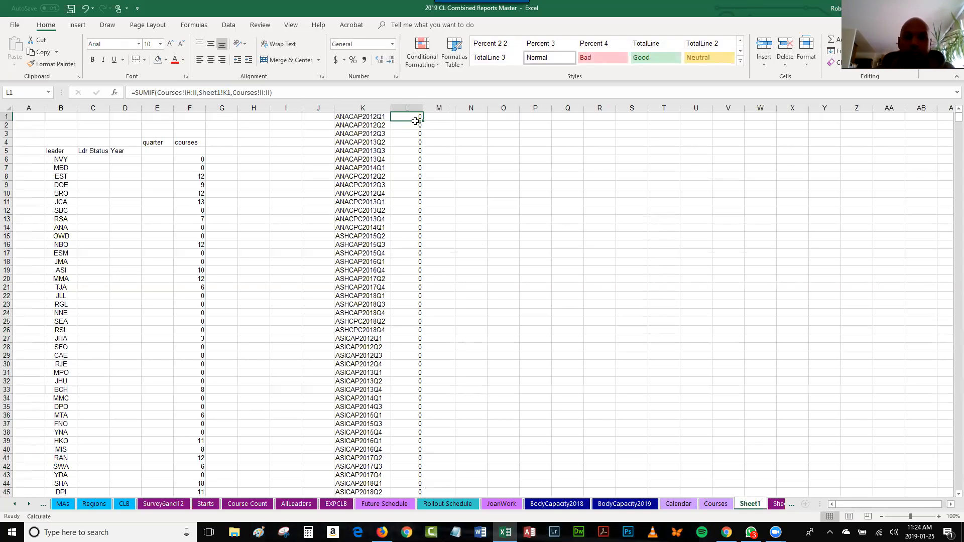
pyautogui.doubleClick(423, 121)
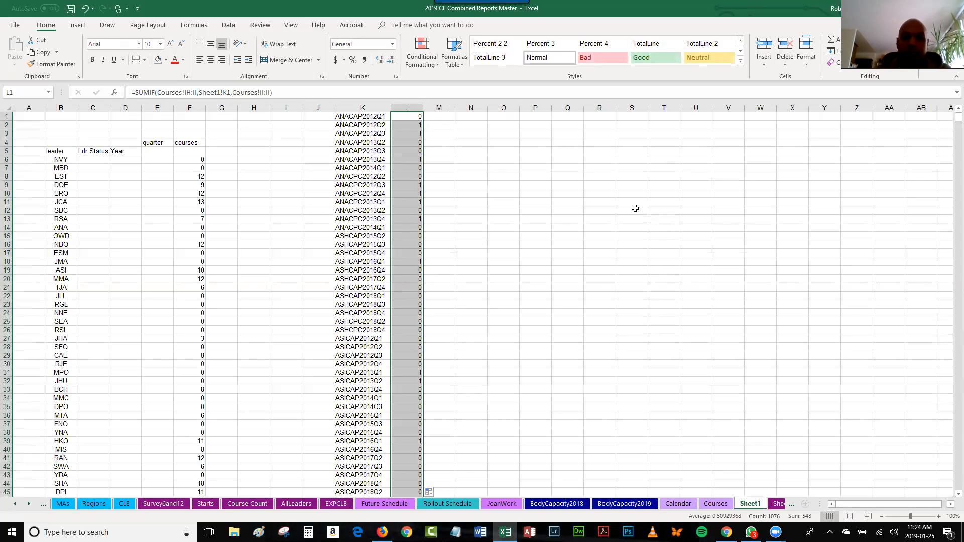
pyautogui.click(555, 286)
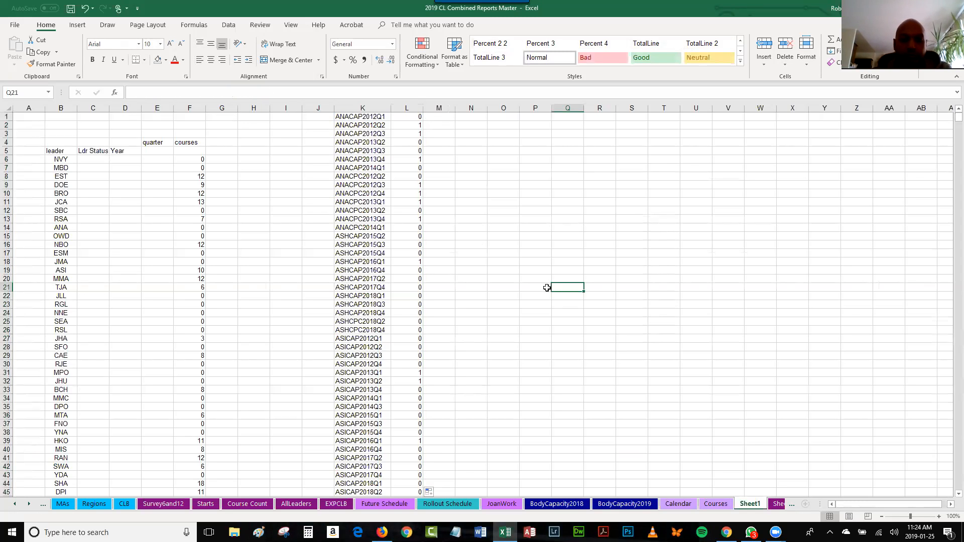
# Insert blank cells above the keys and sums in columns K and L, and enter the header EFF Count in L1
pyautogui.moveTo(347, 117); pyautogui.dragTo(406, 122)
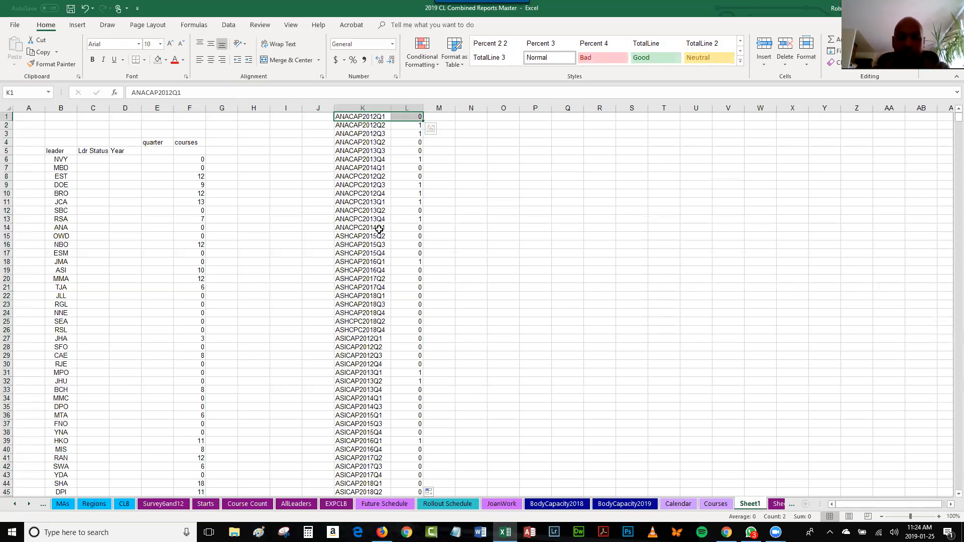
pyautogui.click(763, 45)
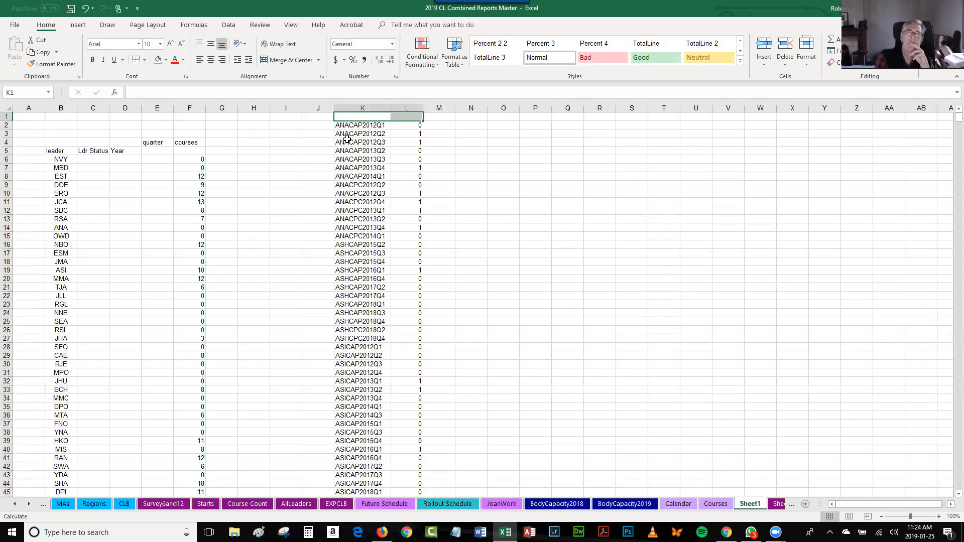
pyautogui.click(441, 129)
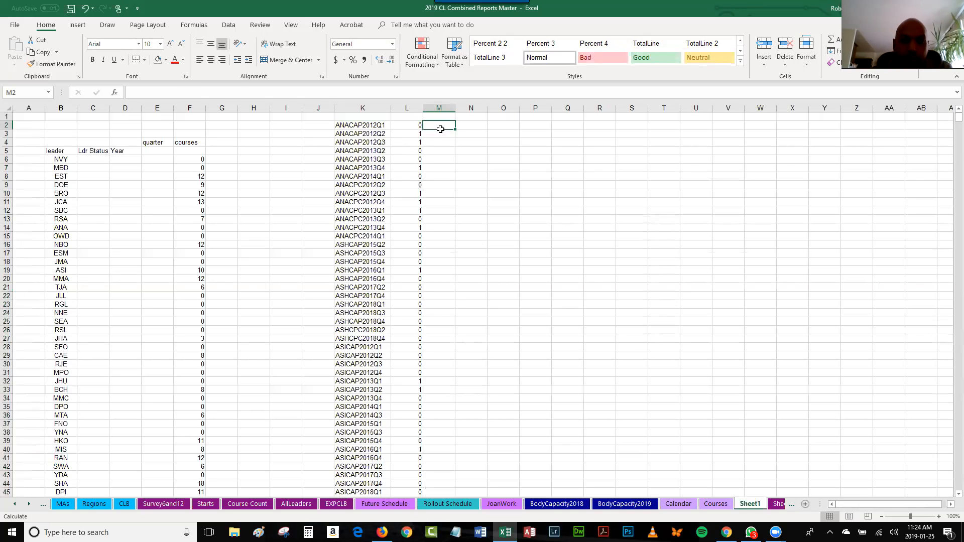
pyautogui.click(406, 118)
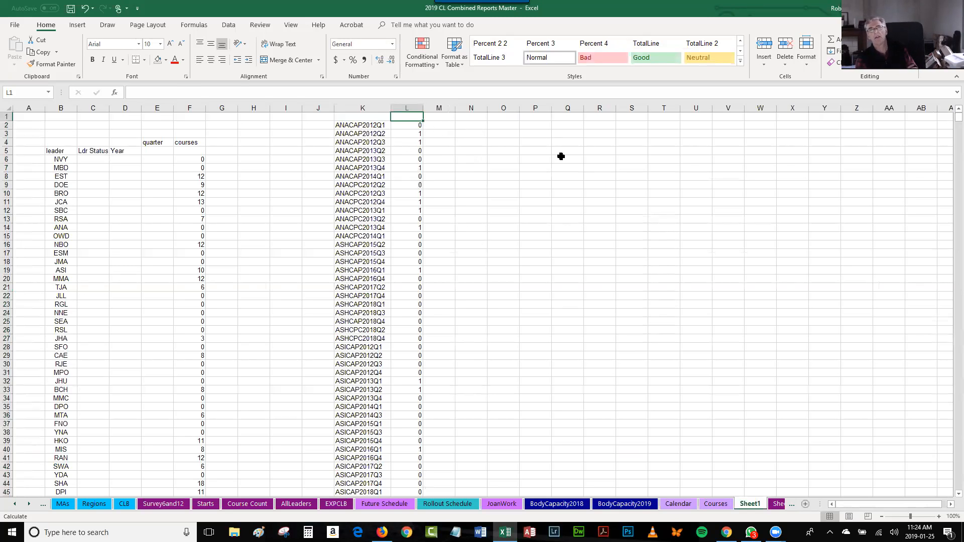
pyautogui.write('Eff')
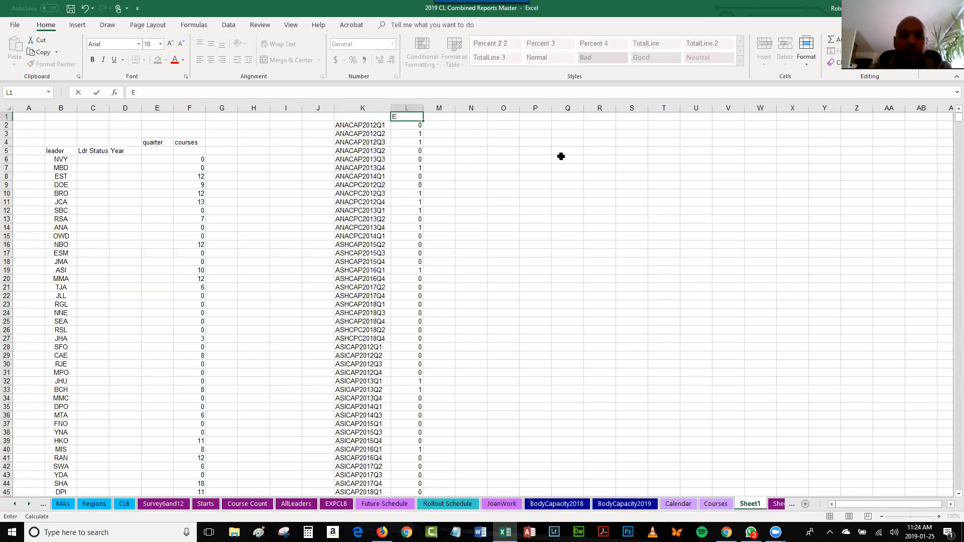
pyautogui.write('Count')
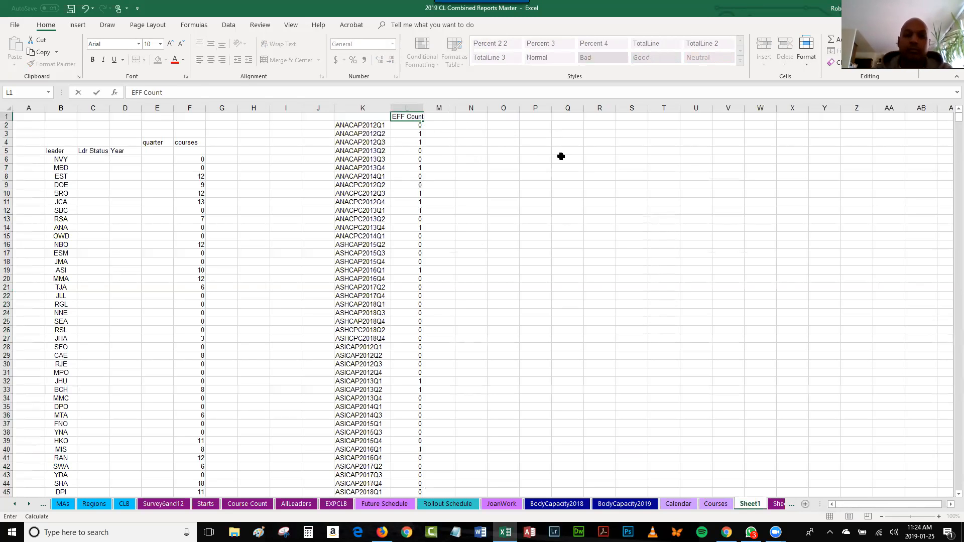
pyautogui.click(561, 157)
# Insert a new column before EFF Count, headed CRS Count in L1, and fit its width to the header
pyautogui.click(405, 107)
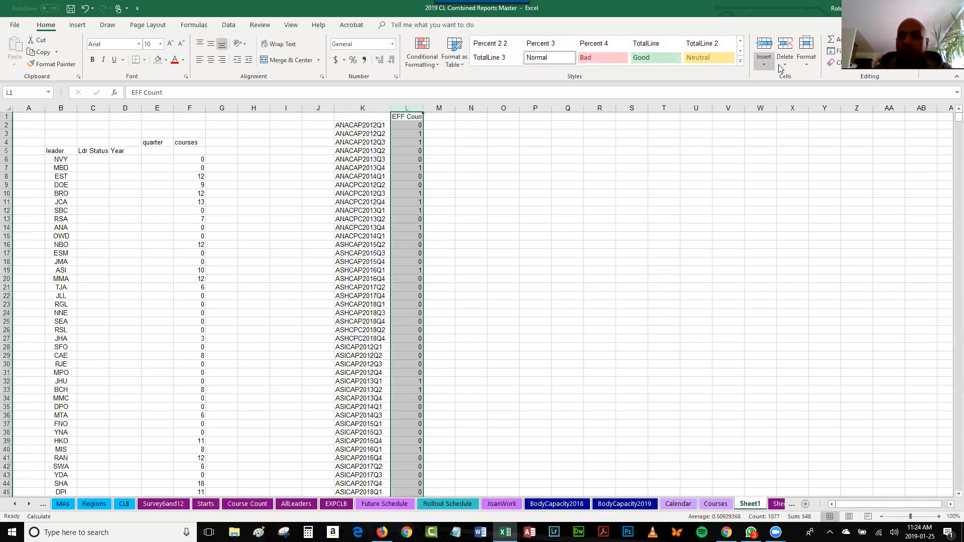
pyautogui.click(766, 45)
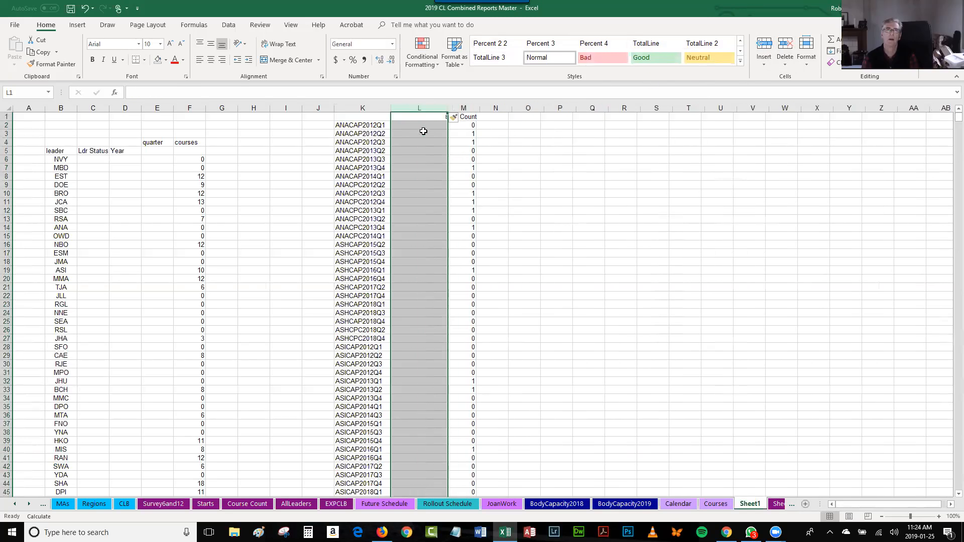
pyautogui.click(412, 117)
pyautogui.write('C')
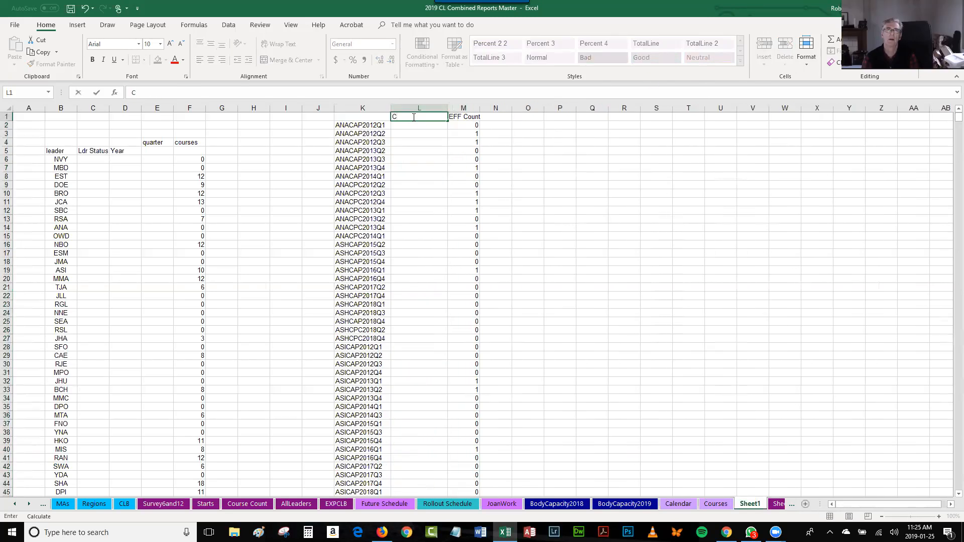
pyautogui.write('rs')
pyautogui.press('BackSpace')
pyautogui.press('BackSpace')
pyautogui.press('BackSpace')
pyautogui.press('capslock')
pyautogui.write('CRS c')
pyautogui.press('BackSpace')
pyautogui.write('C')
pyautogui.press('capslock')
pyautogui.write('ou')
pyautogui.click(415, 126)
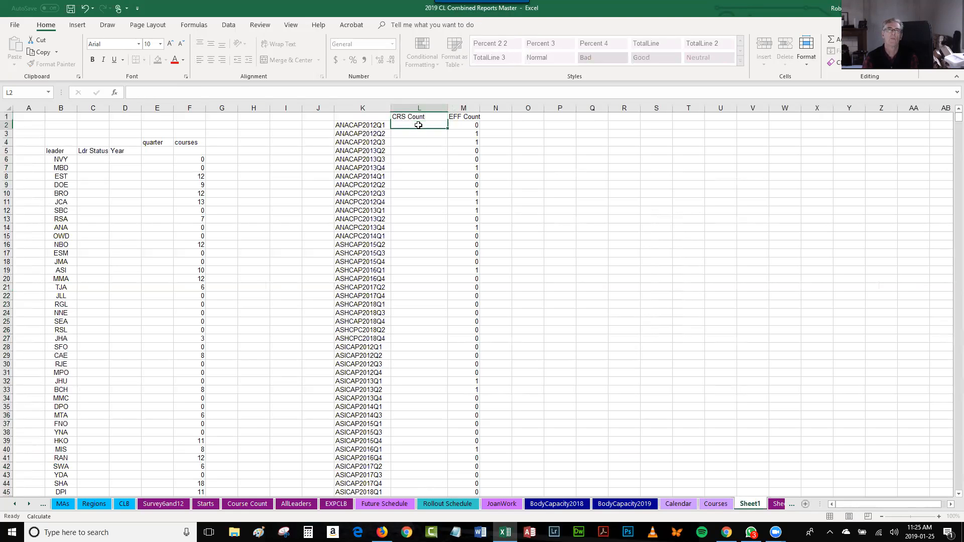
pyautogui.doubleClick(448, 107)
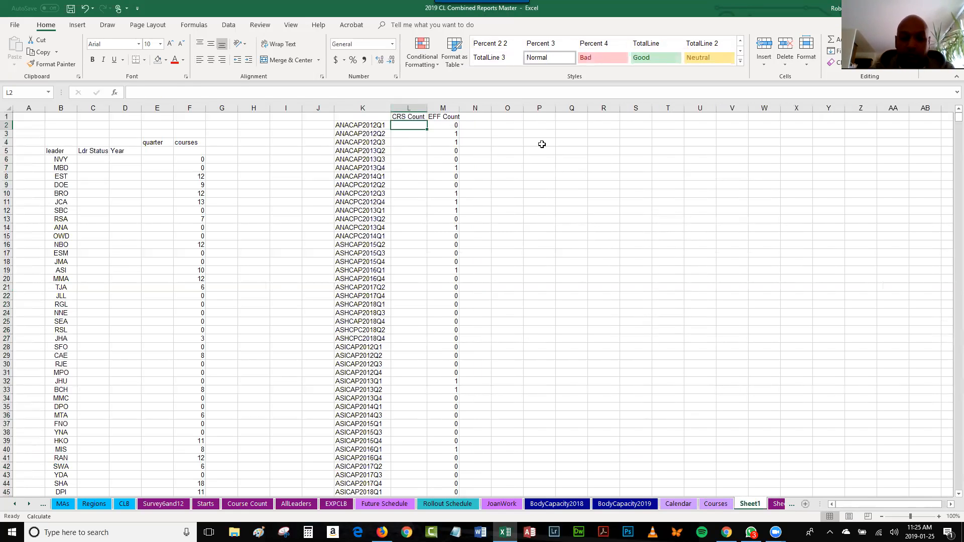
# Enter the formula =COUNTIF(Courses!IH:IH,K2) in L2 to count the courses for each key
pyautogui.write('=countif')
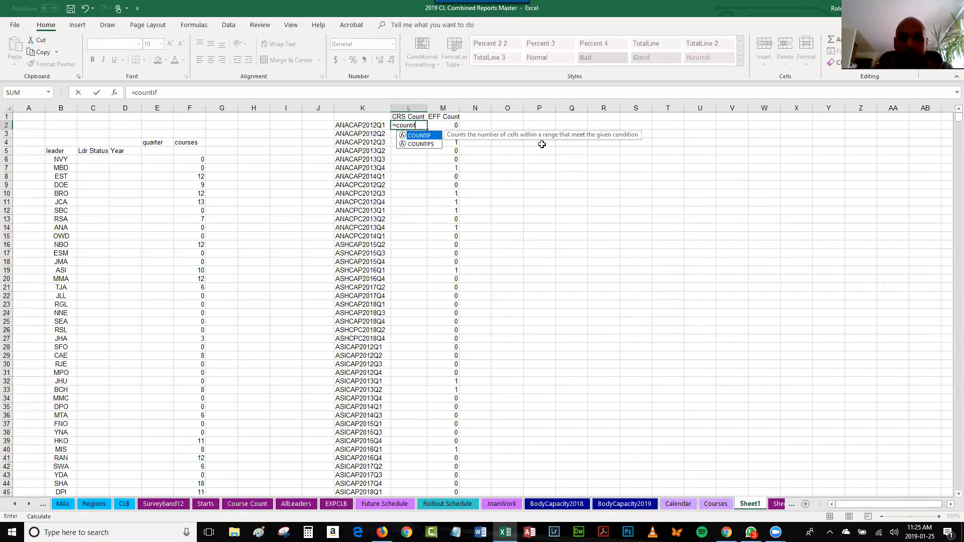
pyautogui.write('(')
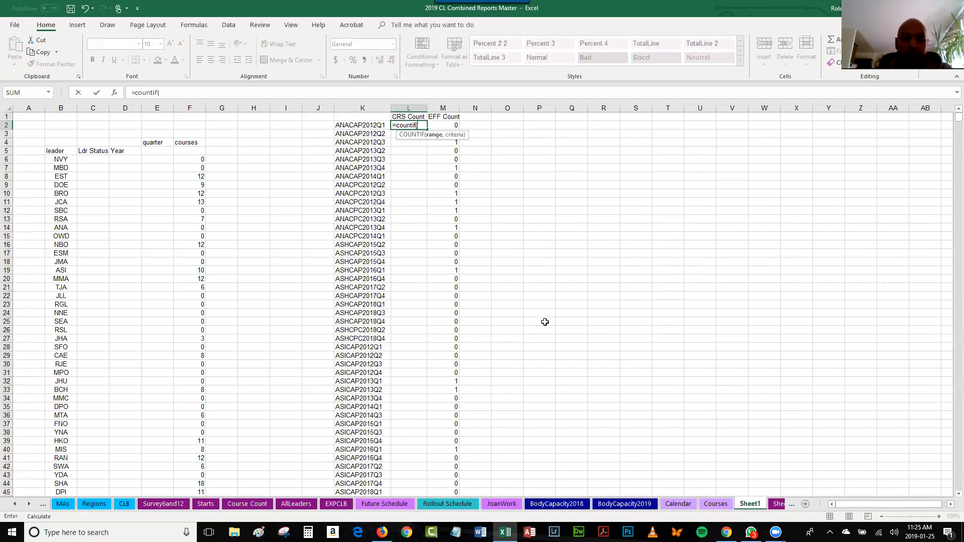
pyautogui.write('courses!i')
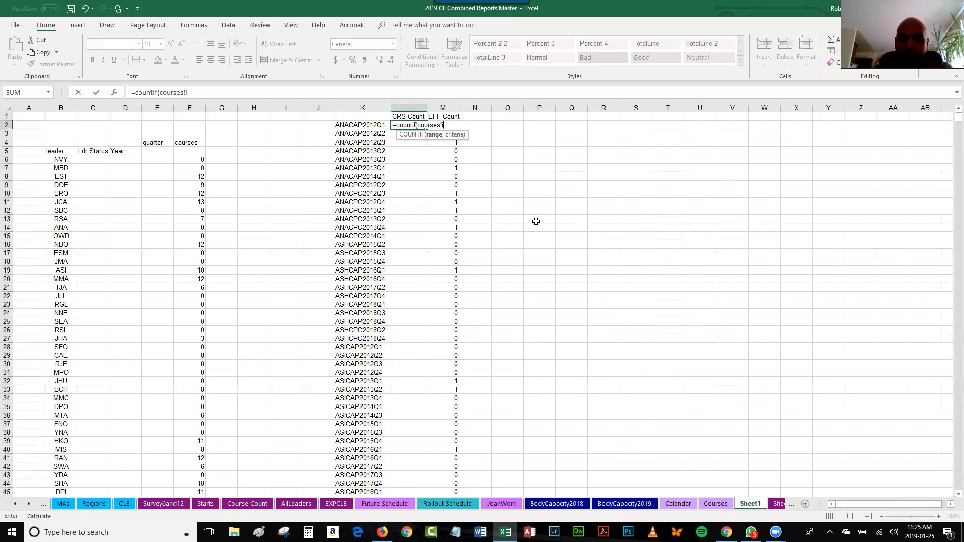
pyautogui.write('h:i')
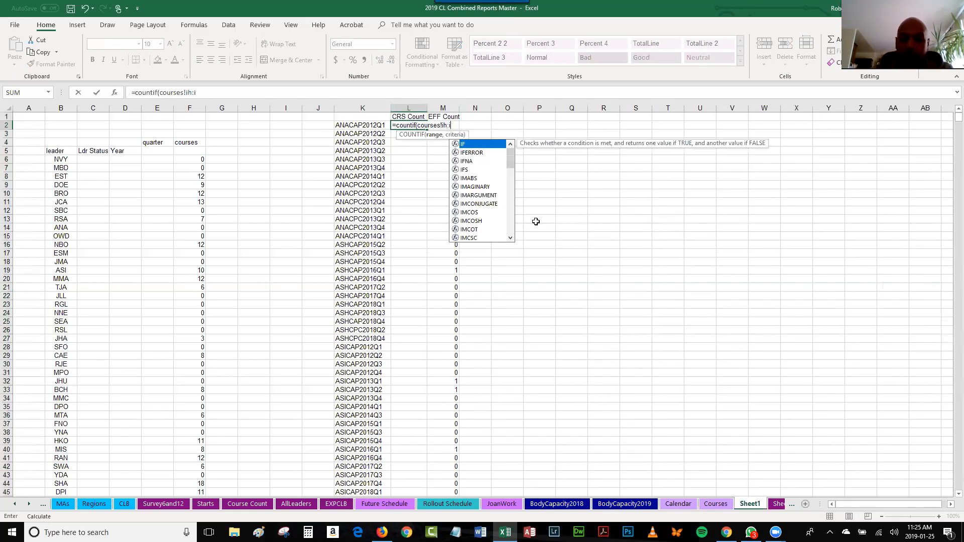
pyautogui.write('h,')
pyautogui.click(365, 124)
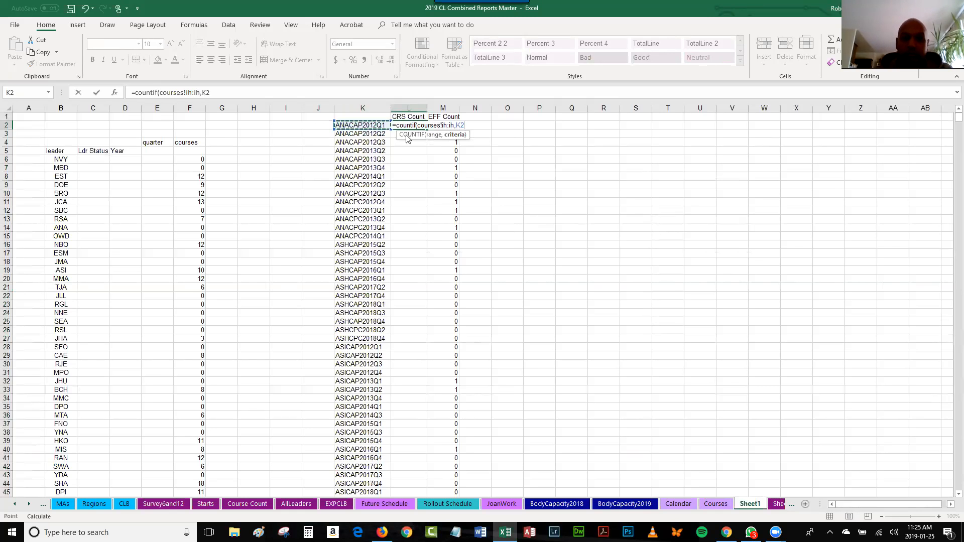
pyautogui.write(')')
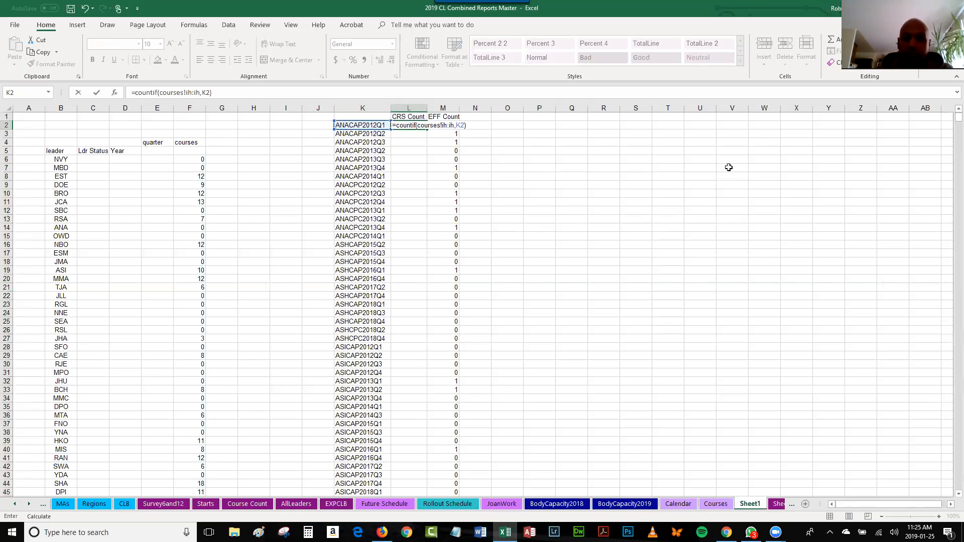
pyautogui.press('Return')
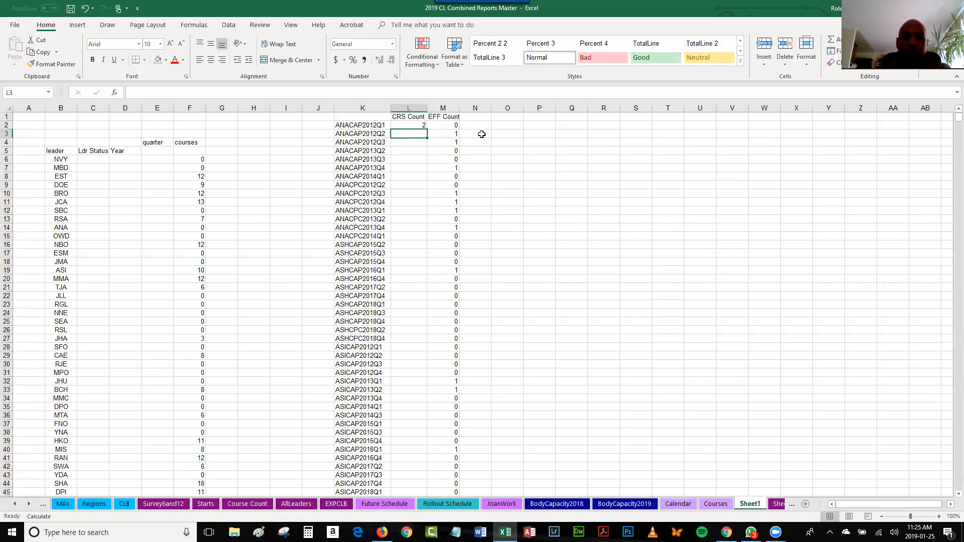
# Fill the COUNTIF formula from L2 down the CRS Count column and recalculate the workbook
pyautogui.click(402, 126)
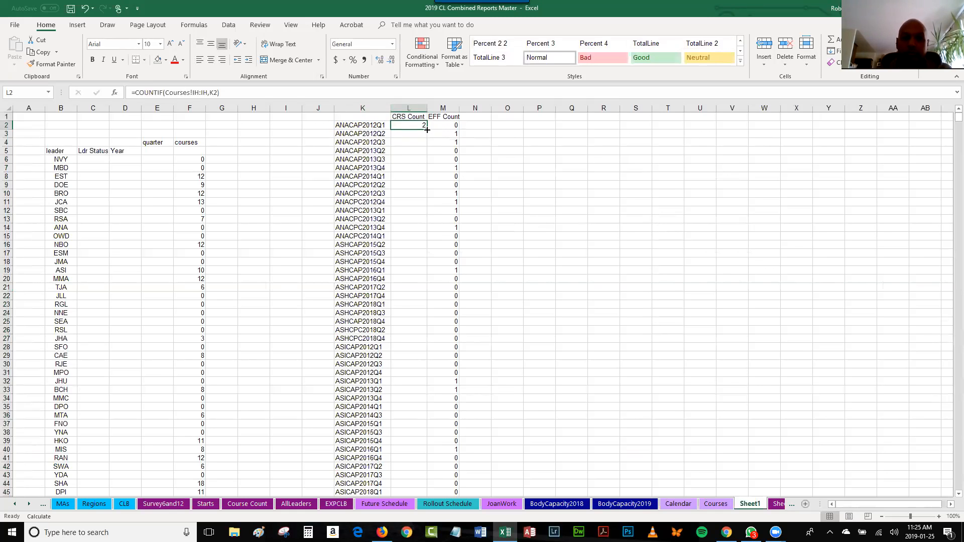
pyautogui.doubleClick(427, 130)
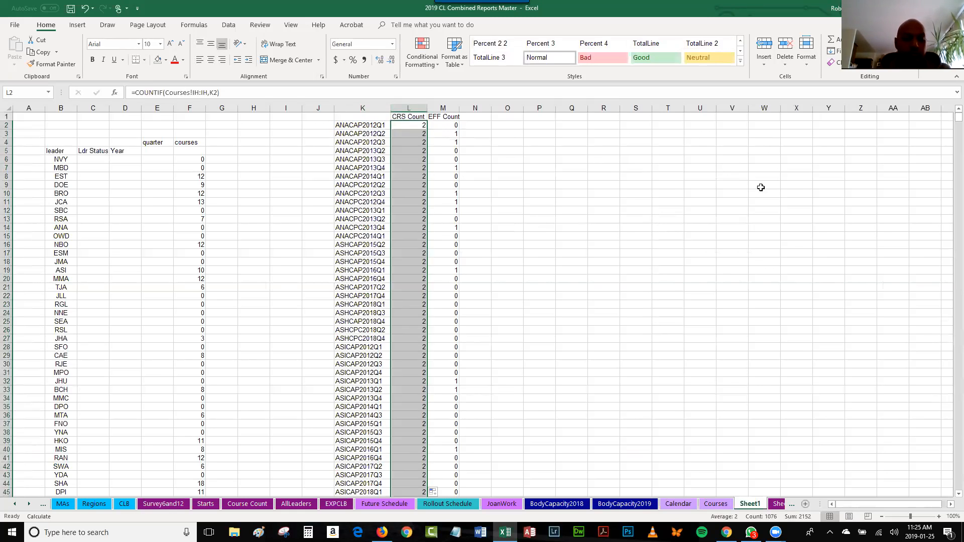
pyautogui.press('F9')
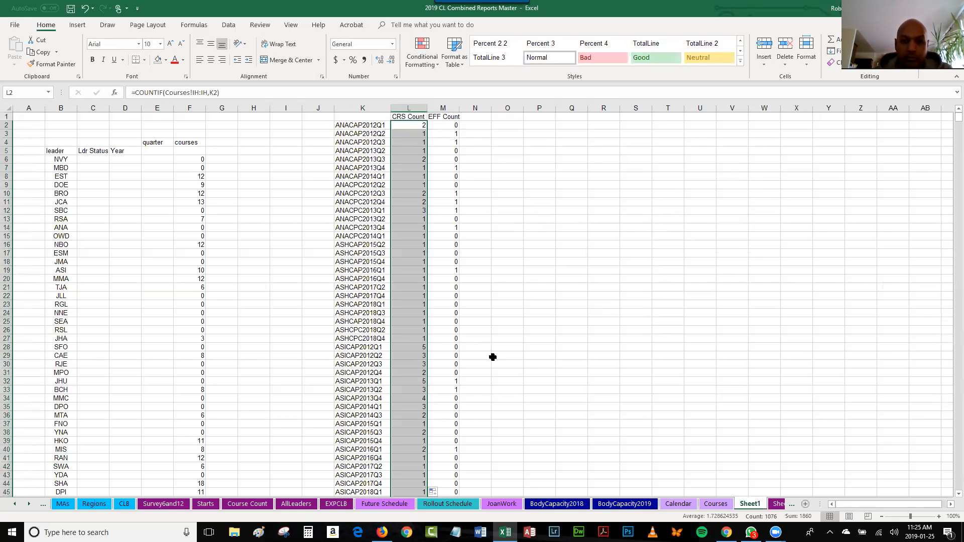
# Review the CRS Count and EFF Count results against the keys in column K
pyautogui.scroll(-12, 476, 415)
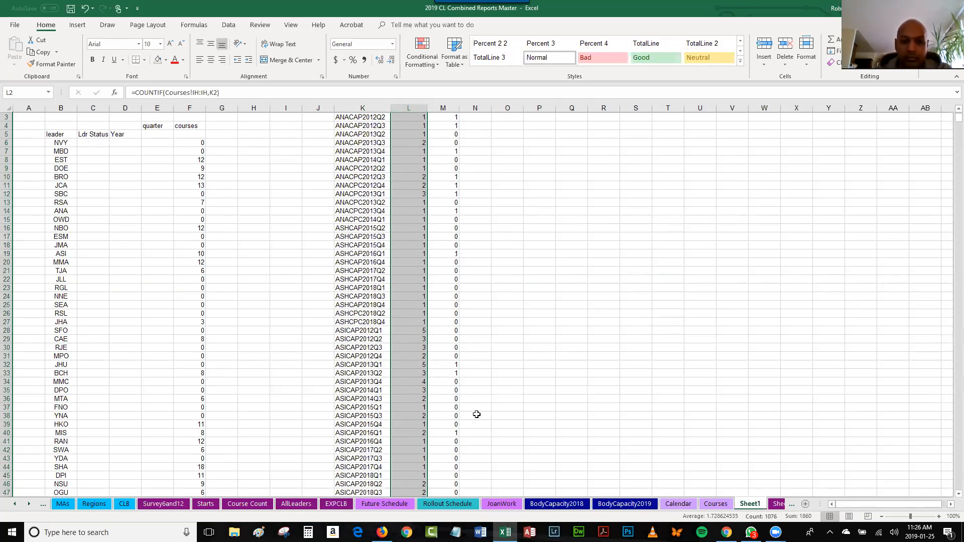
pyautogui.scroll(-7, 476, 414)
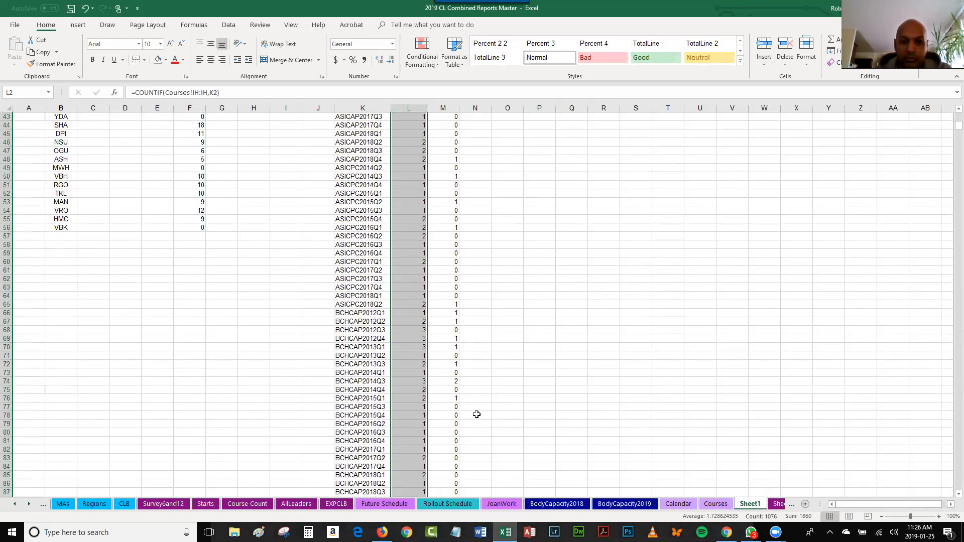
pyautogui.scroll(2, 476, 412)
pyautogui.scroll(17, 475, 412)
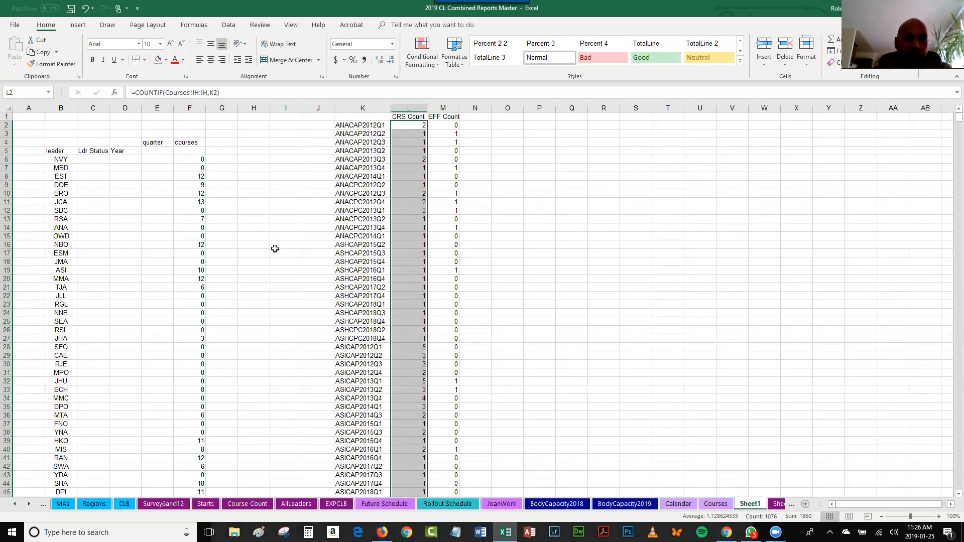
pyautogui.click(543, 237)
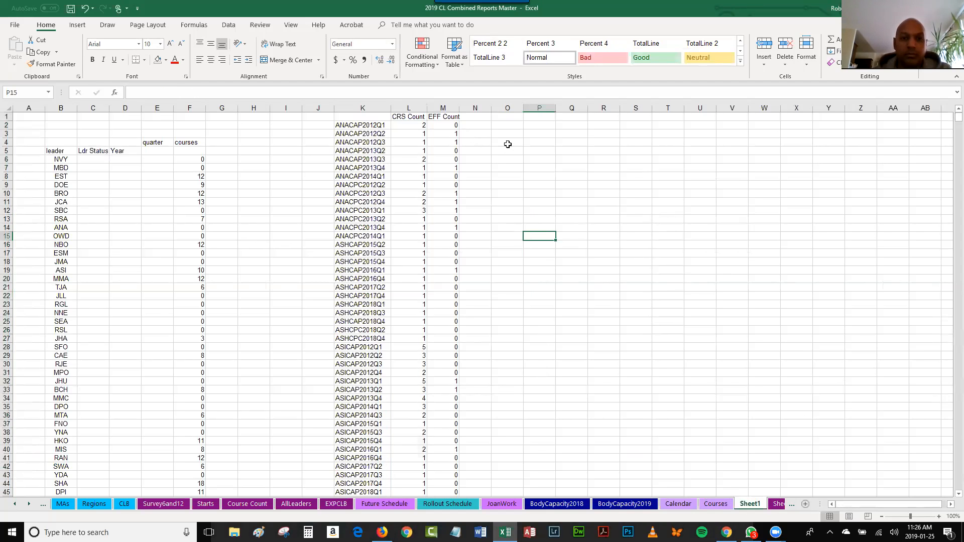
pyautogui.click(513, 126)
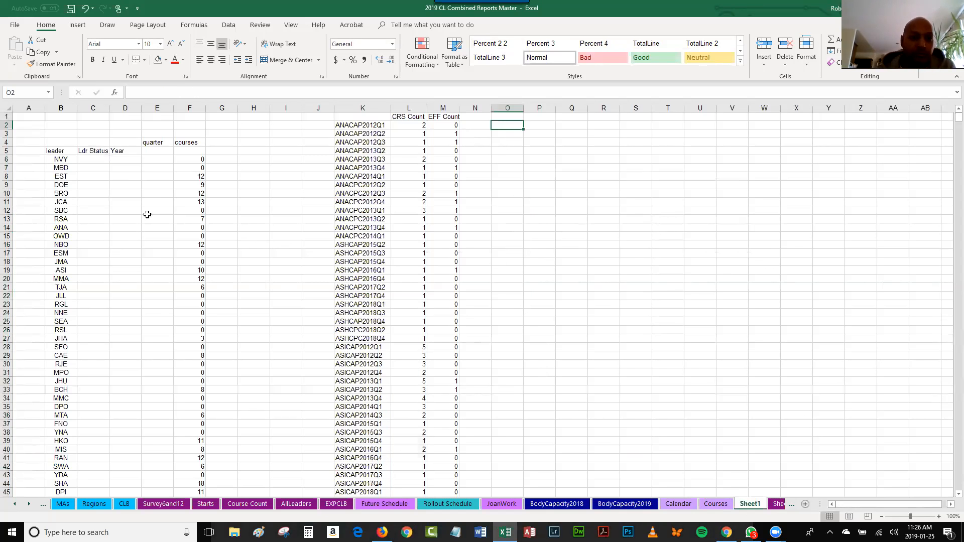
# Enter the header Variables in K1 above the key column
pyautogui.click(355, 117)
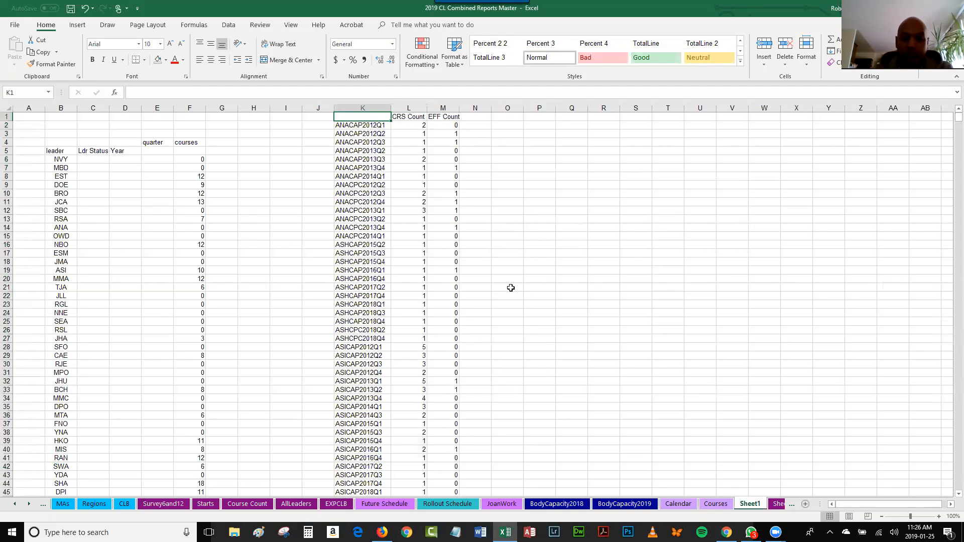
pyautogui.write('Variables')
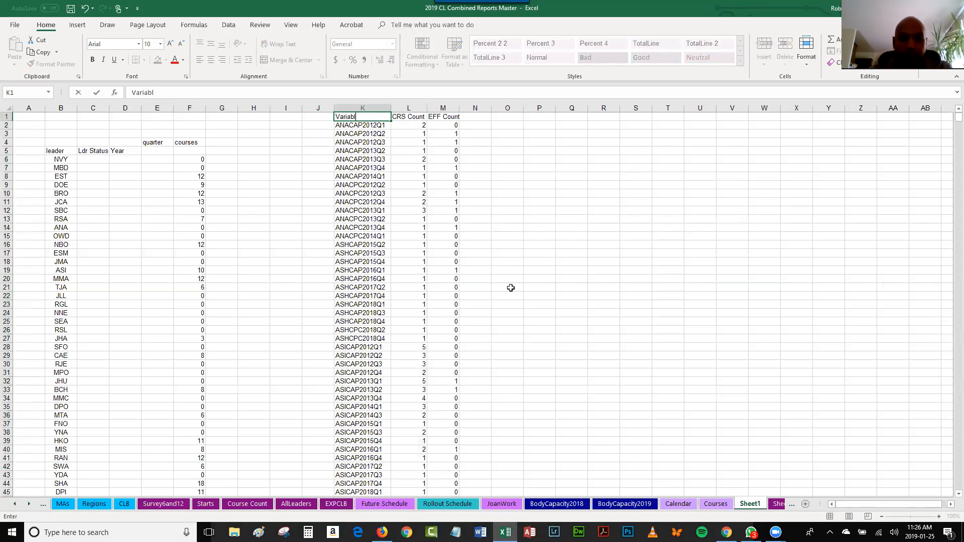
pyautogui.click(494, 244)
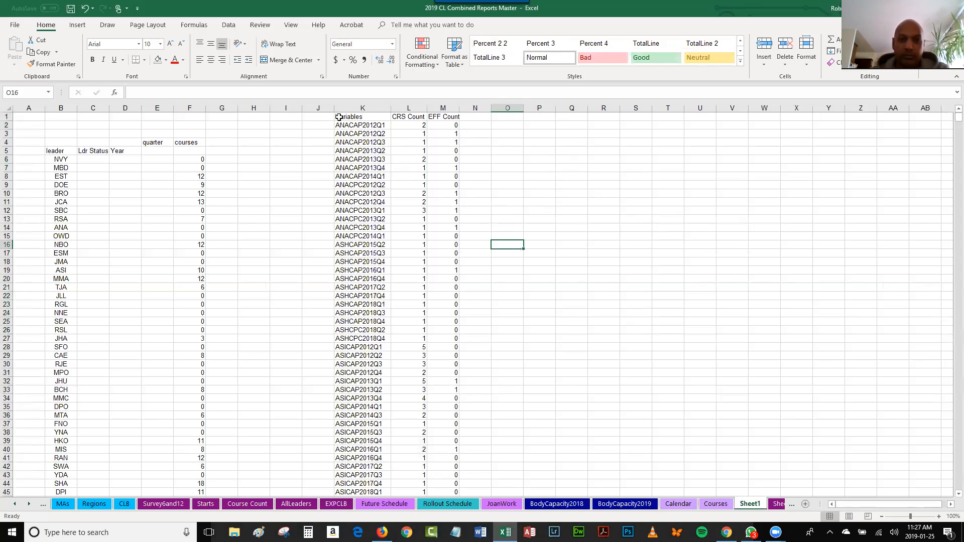
# Insert blank cells above the Variables, CRS Count and EFF Count headers to shift the K:M block down to row 7
pyautogui.moveTo(346, 116); pyautogui.dragTo(447, 117)
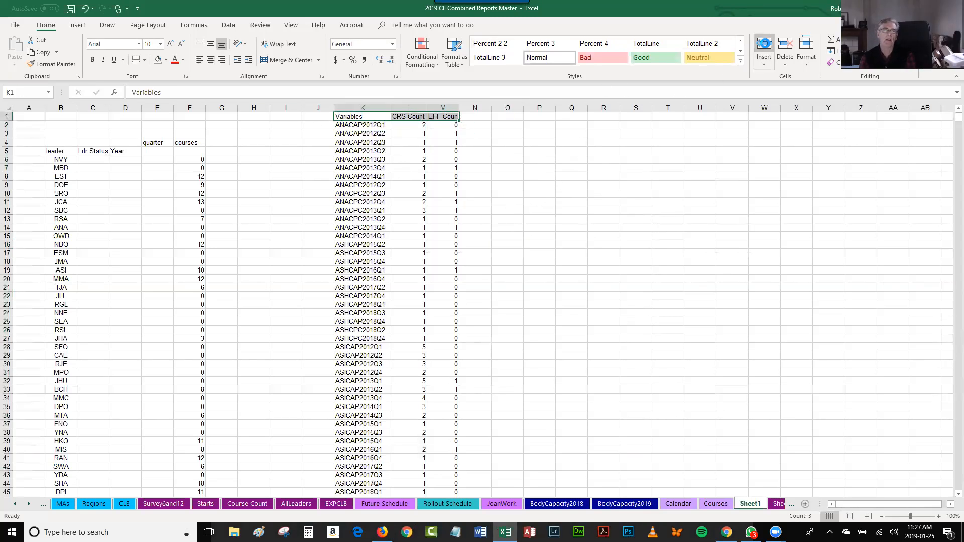
pyautogui.click(765, 45)
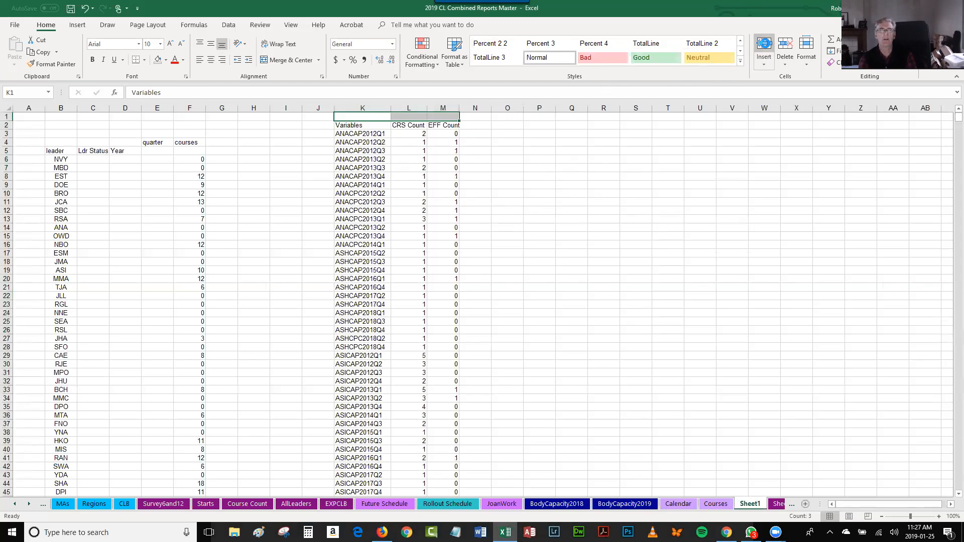
pyautogui.click(765, 46)
pyautogui.click(765, 45)
pyautogui.click(765, 45)
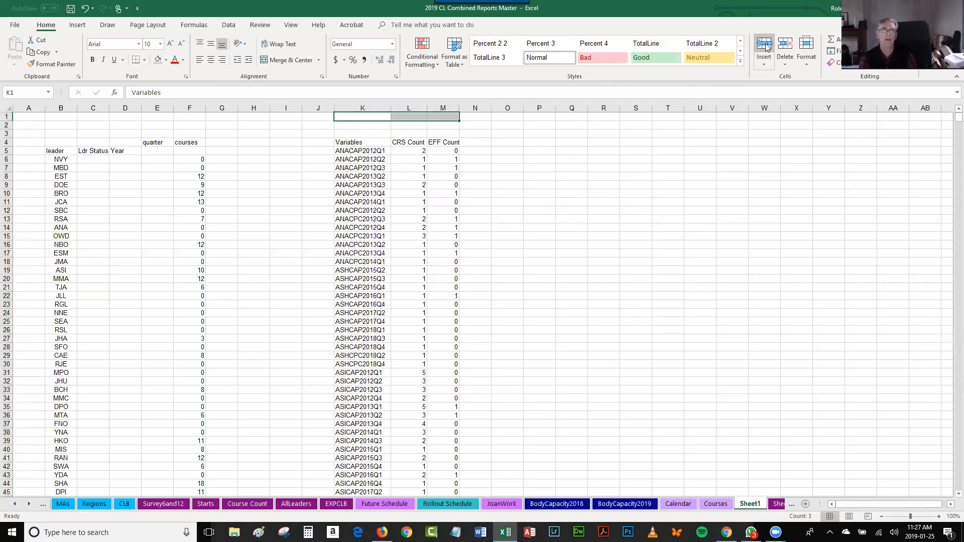
pyautogui.click(558, 152)
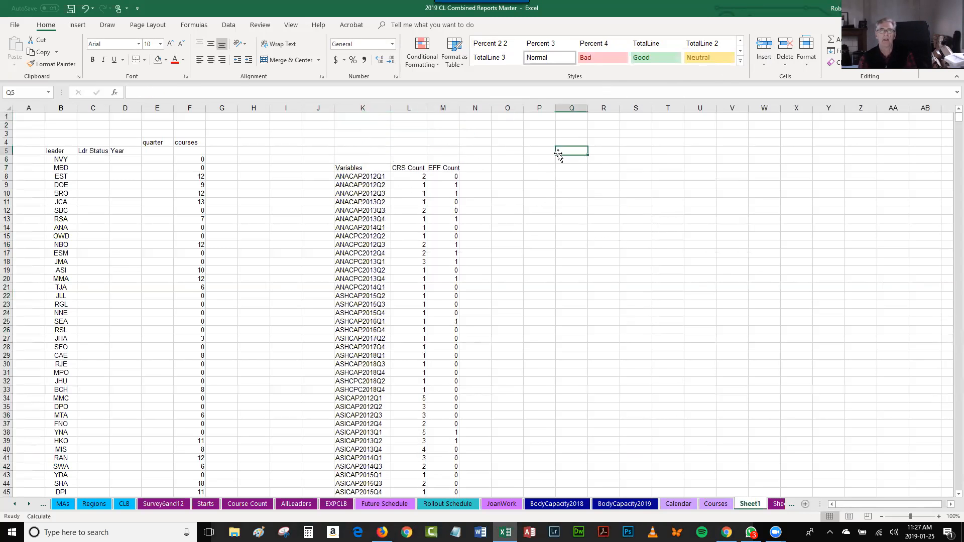
# Delete the blank cells K4:M4 twice to bring the headers up to row 5, and fit column M to the EFF Count header
pyautogui.moveTo(344, 142); pyautogui.dragTo(435, 141)
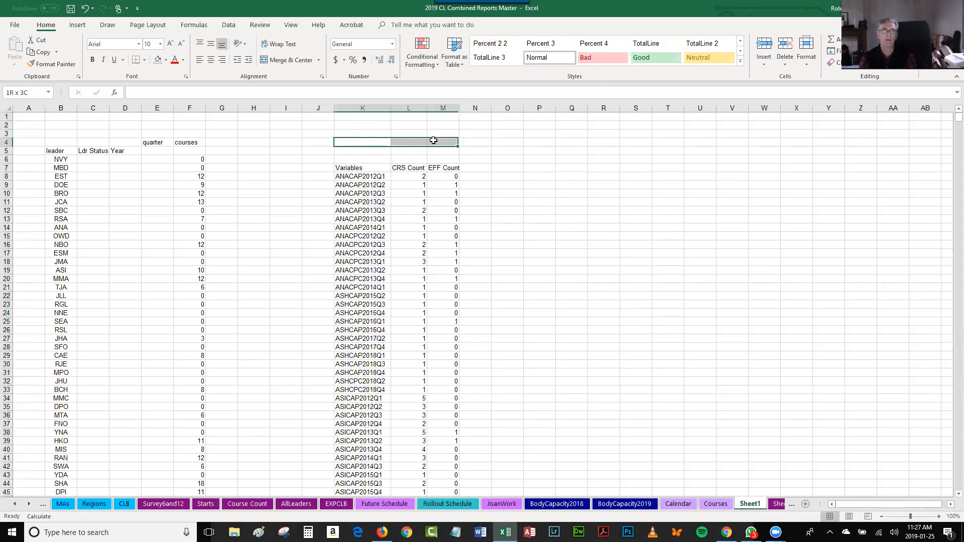
pyautogui.click(785, 43)
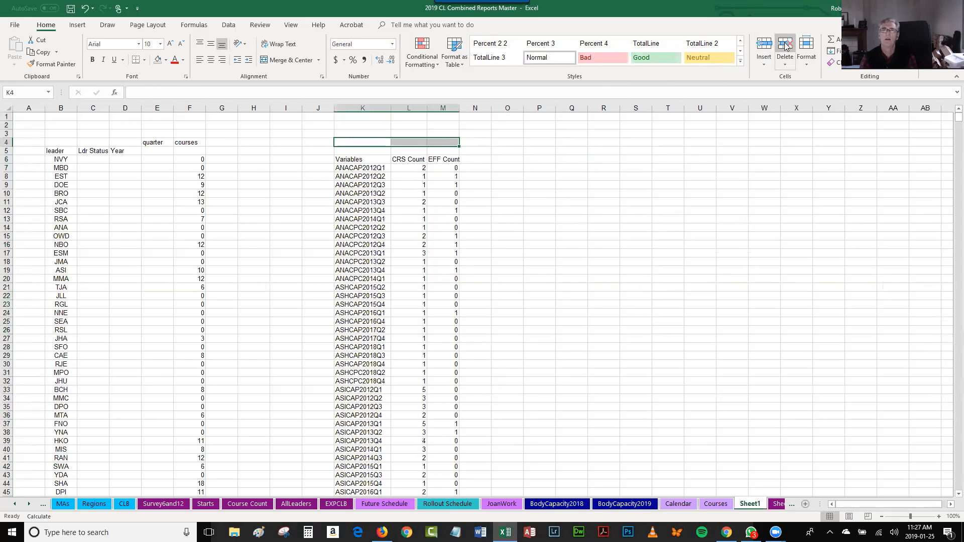
pyautogui.click(786, 45)
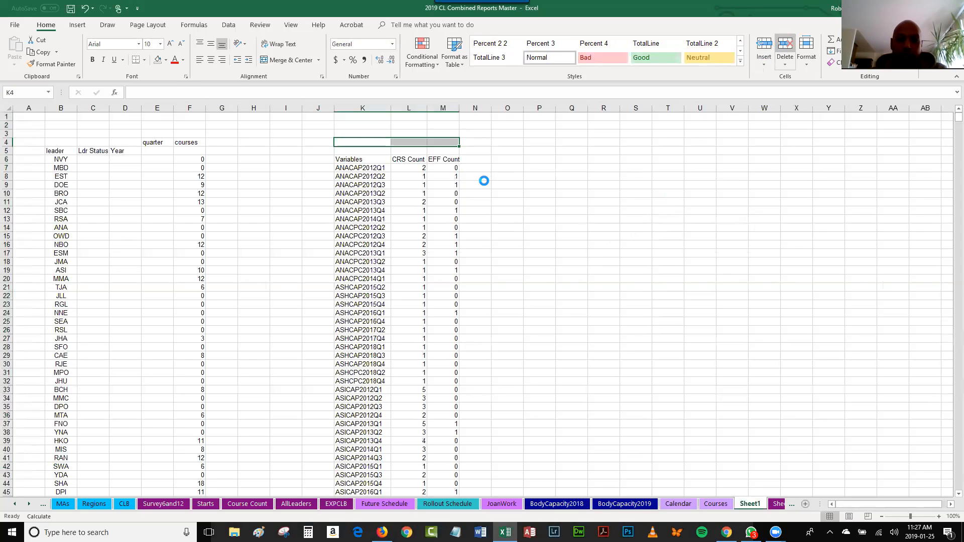
pyautogui.click(476, 152)
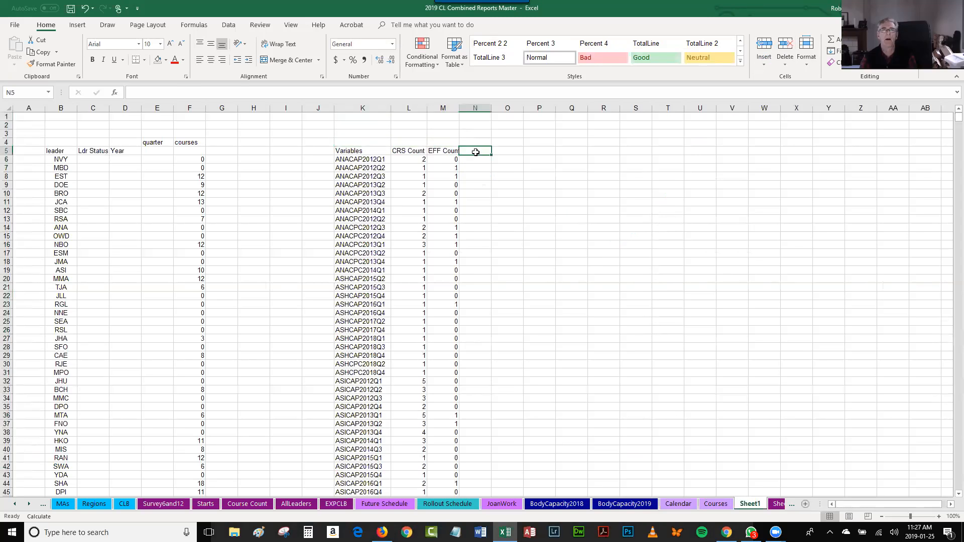
pyautogui.doubleClick(459, 108)
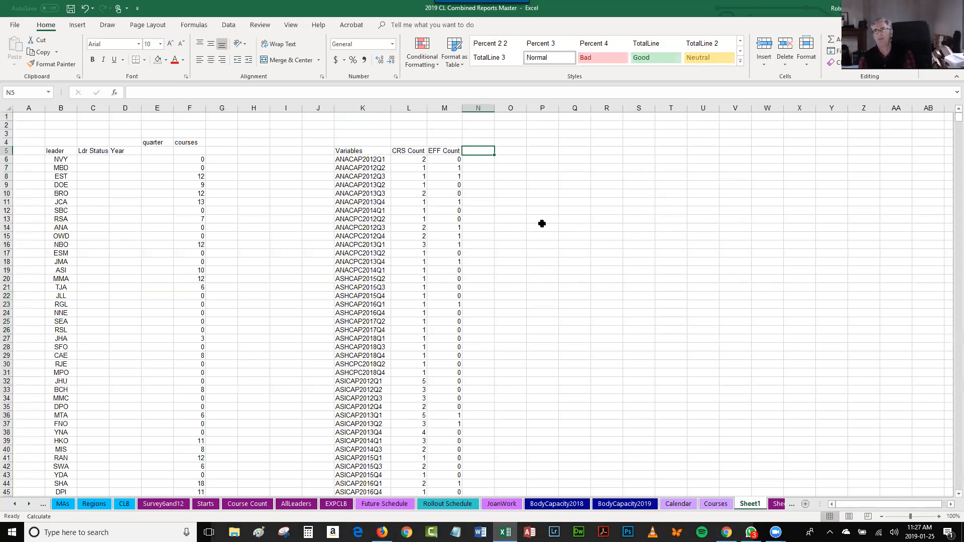
pyautogui.click(543, 150)
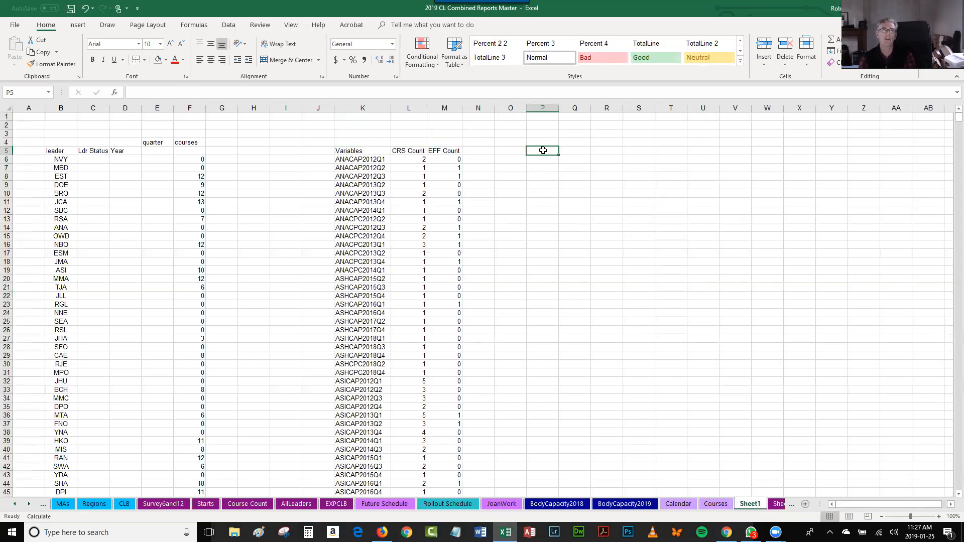
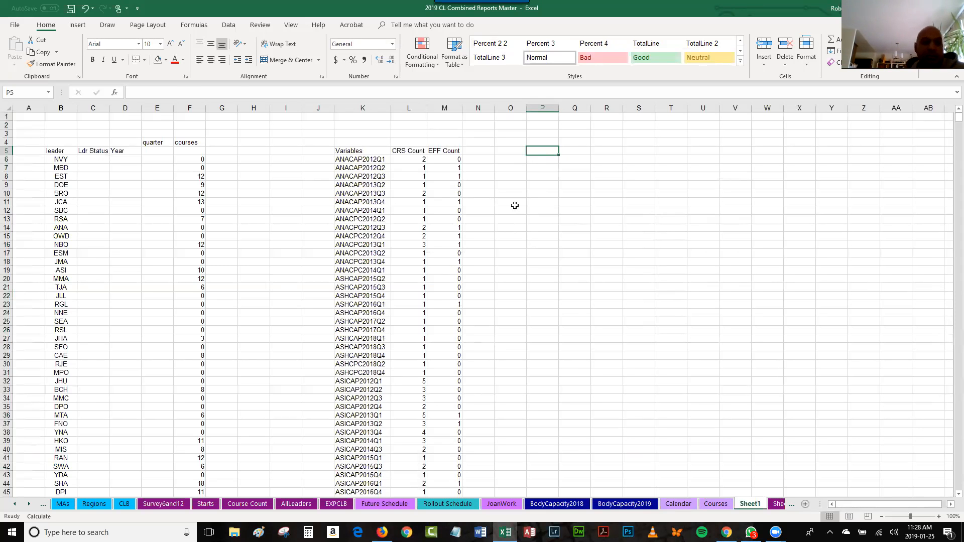
# Examine the leader codes in column B of Sheet1 and the course leader list on the CLB sheet
pyautogui.scroll(-1, 59, 194)
pyautogui.scroll(-5, 58, 194)
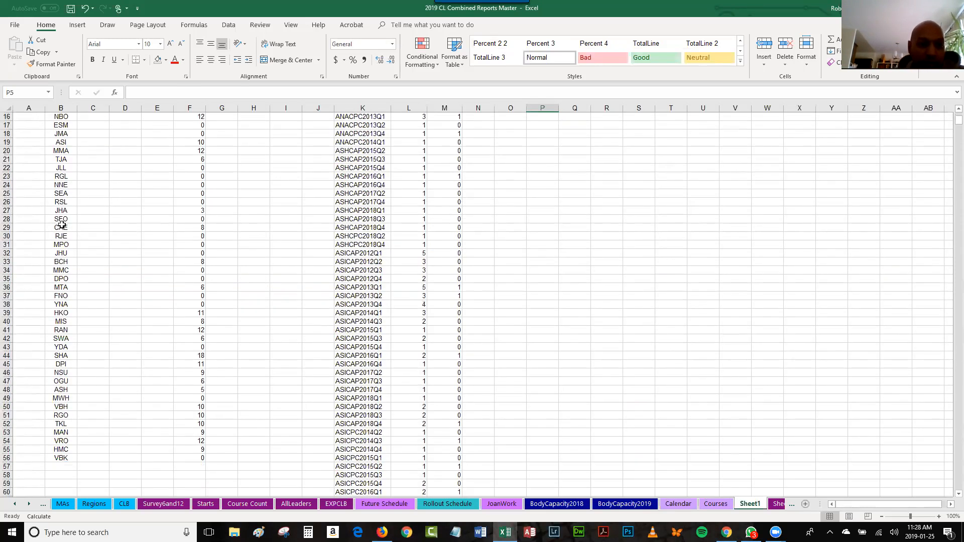
pyautogui.moveTo(61, 454); pyautogui.dragTo(62, 117)
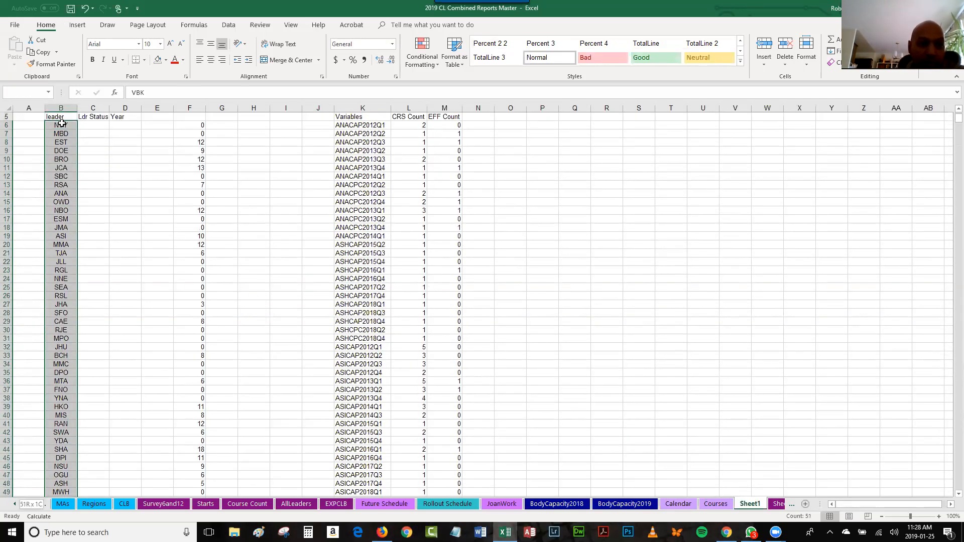
pyautogui.click(88, 125)
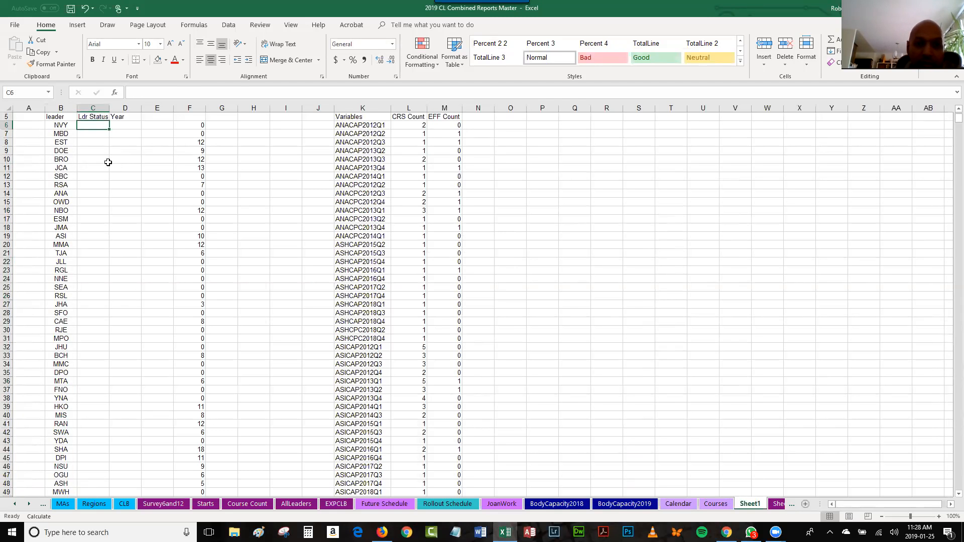
pyautogui.scroll(2, 534, 192)
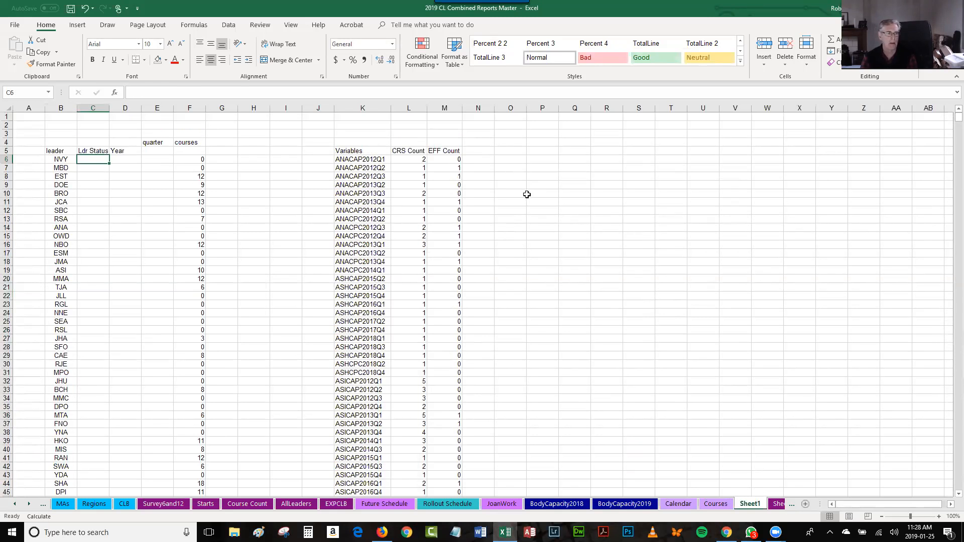
pyautogui.click(124, 505)
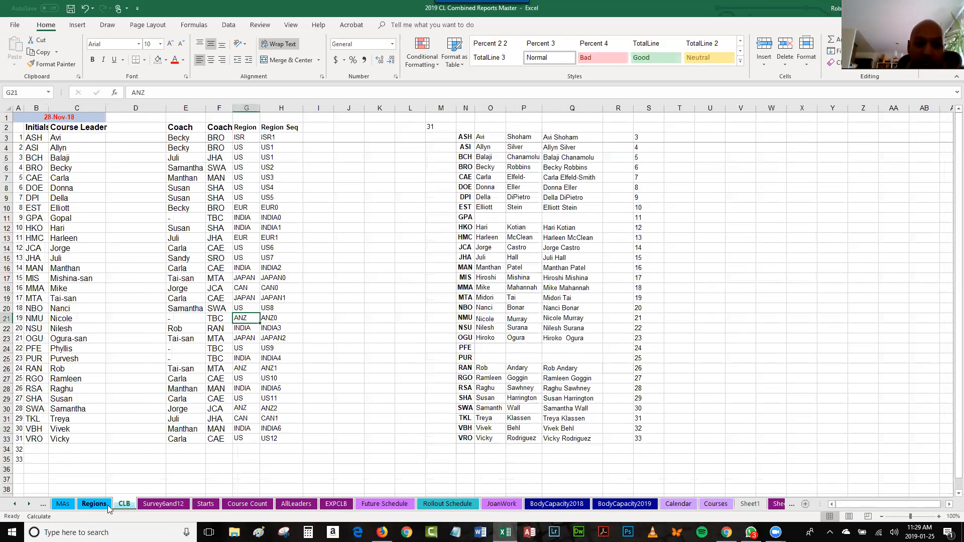
pyautogui.click(751, 504)
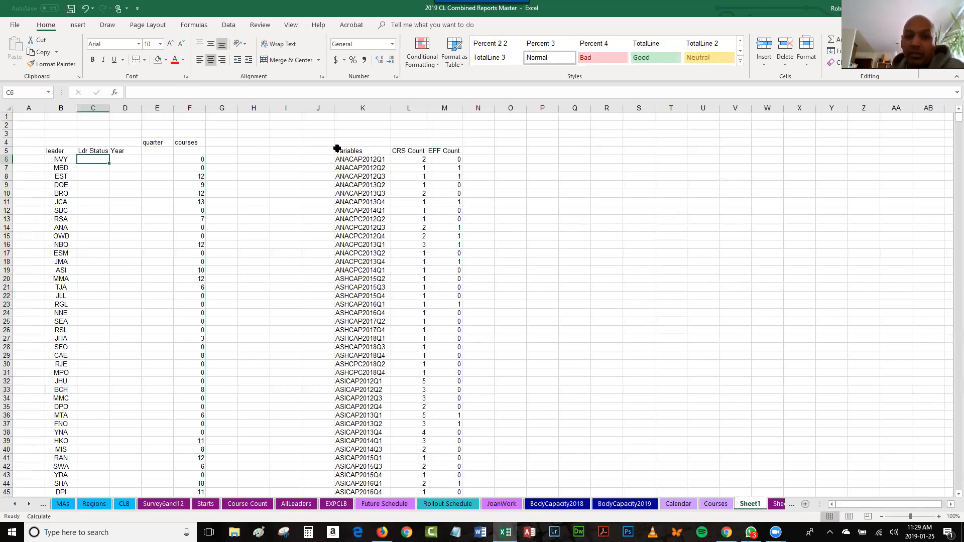
pyautogui.moveTo(363, 108); pyautogui.dragTo(430, 132)
pyautogui.moveTo(504, 168)
pyautogui.mouseDown()
pyautogui.moveTo(515, 179)
pyautogui.moveTo(512, 170)
pyautogui.mouseUp()
pyautogui.moveTo(547, 323); pyautogui.dragTo(532, 180)
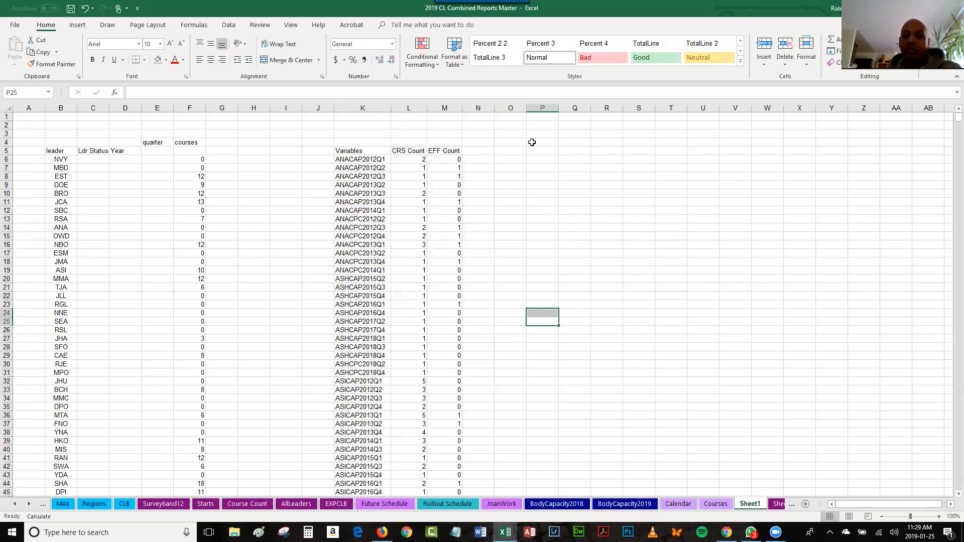
pyautogui.click(532, 143)
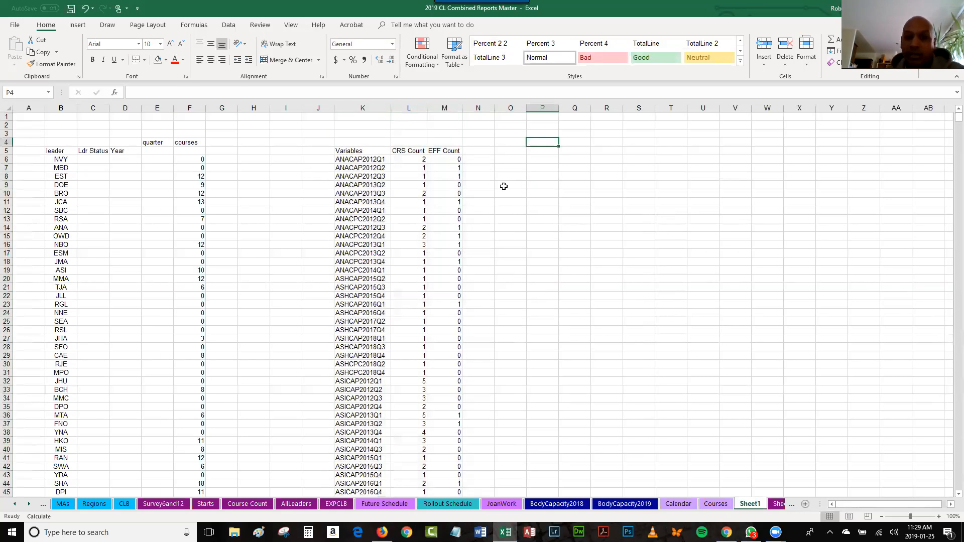
pyautogui.click(230, 28)
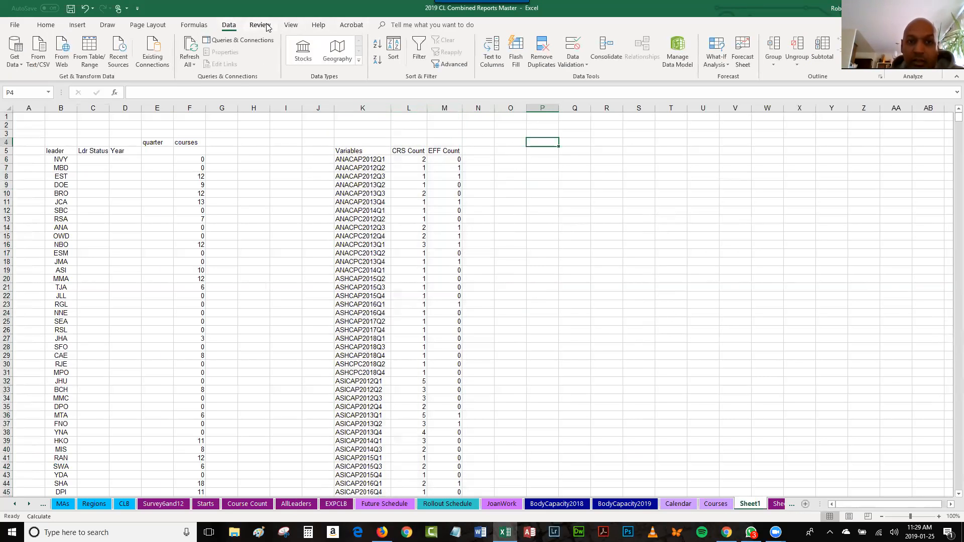
pyautogui.click(198, 27)
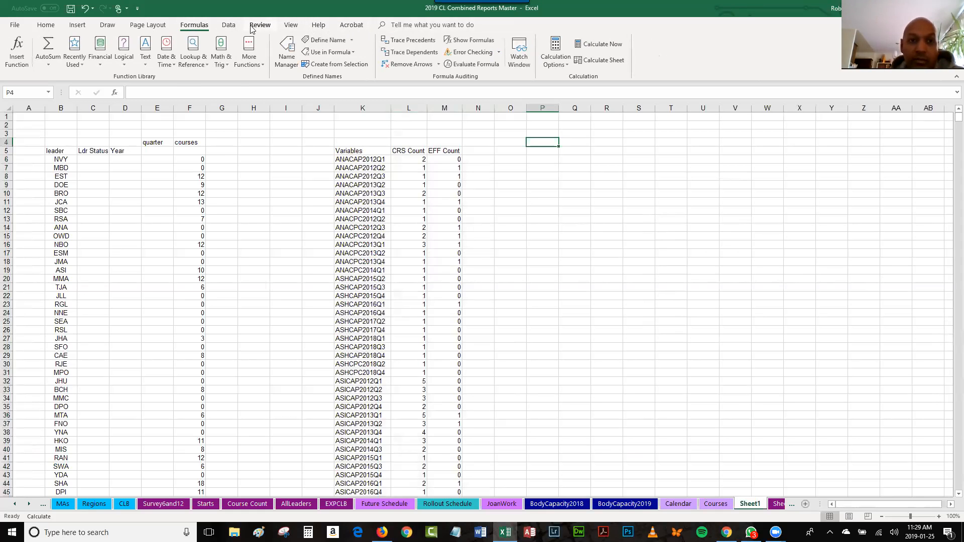
pyautogui.click(82, 26)
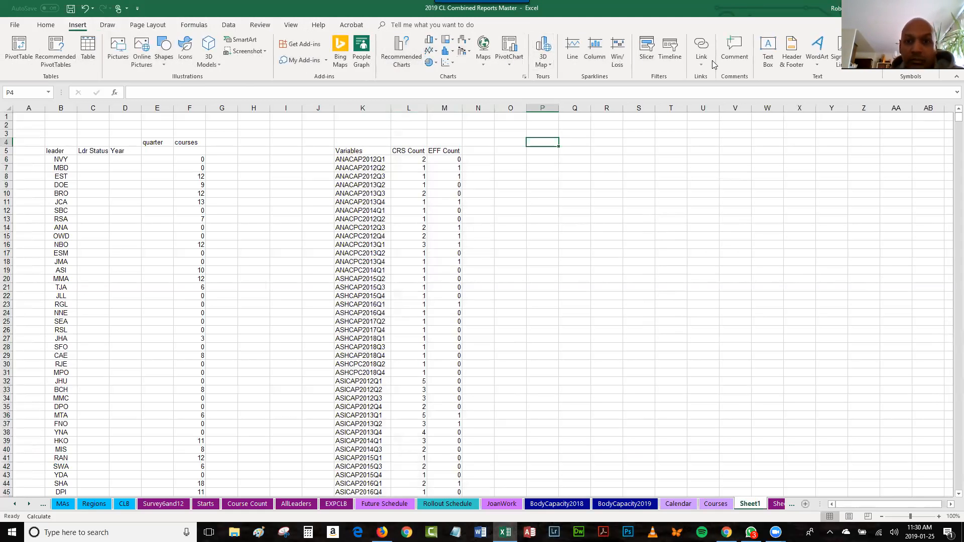
pyautogui.click(228, 26)
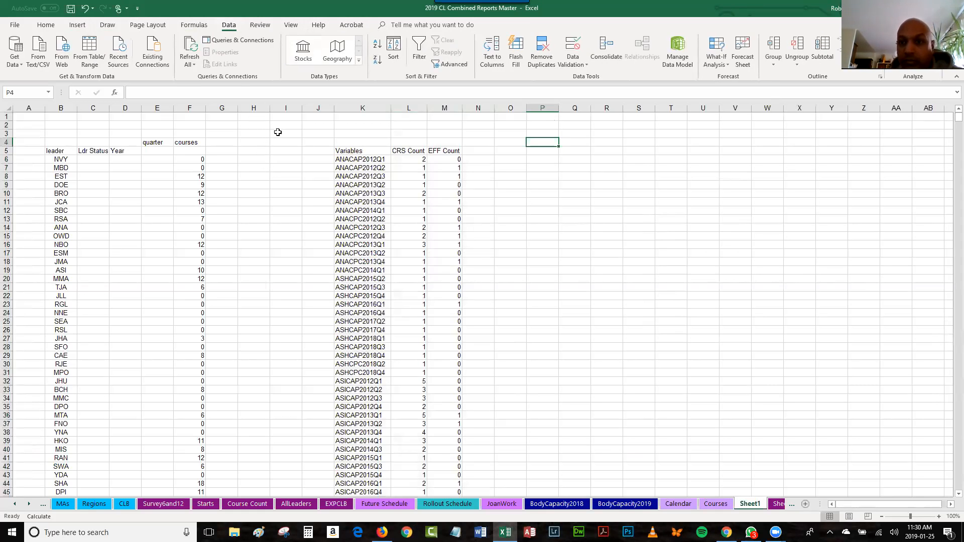
pyautogui.rightClick(275, 11)
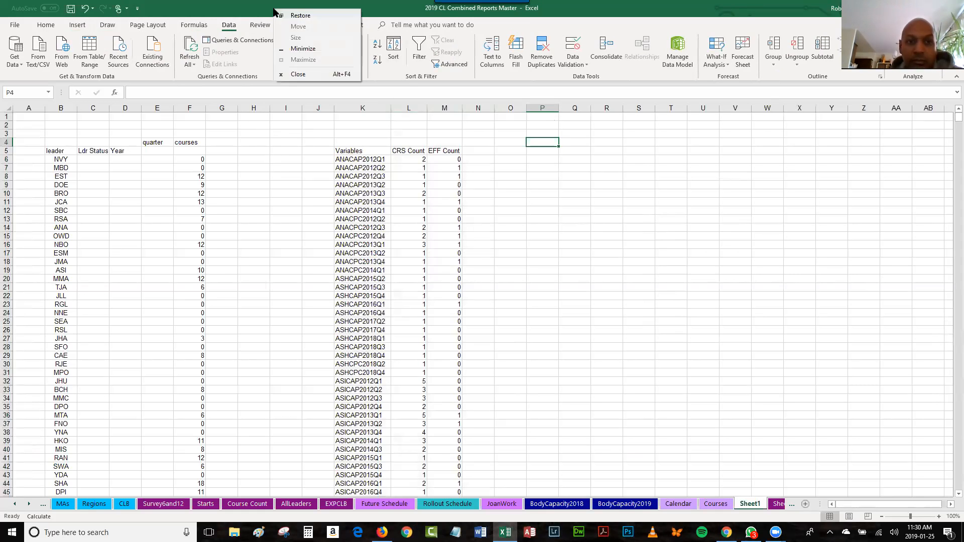
pyautogui.click(245, 13)
# Check which Excel add-ins are enabled in the program options, leaving the selection unchanged
pyautogui.click(14, 26)
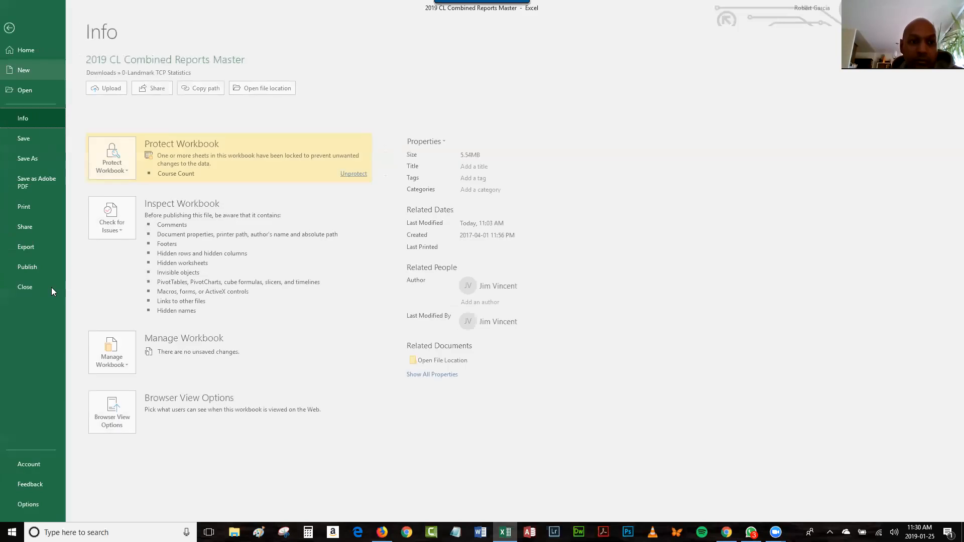
pyautogui.click(32, 505)
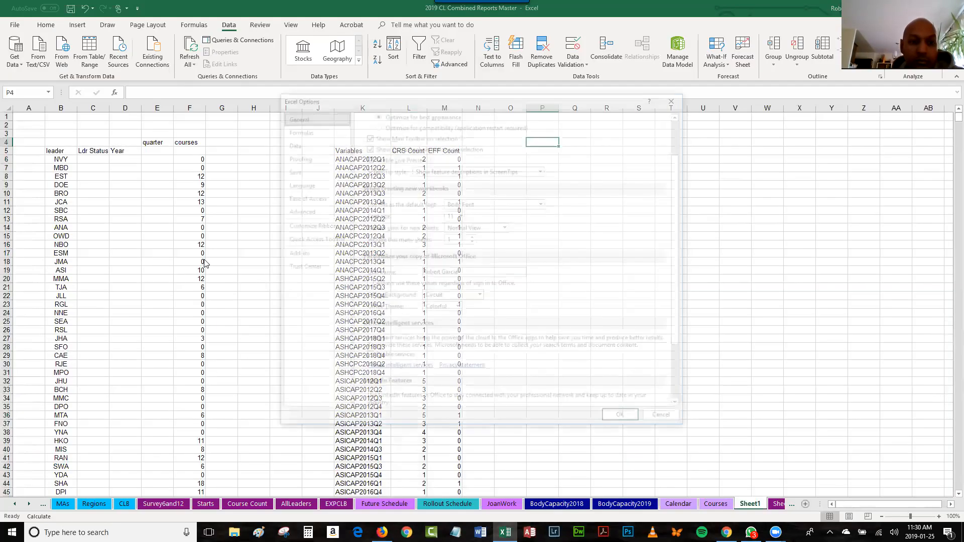
pyautogui.click(294, 256)
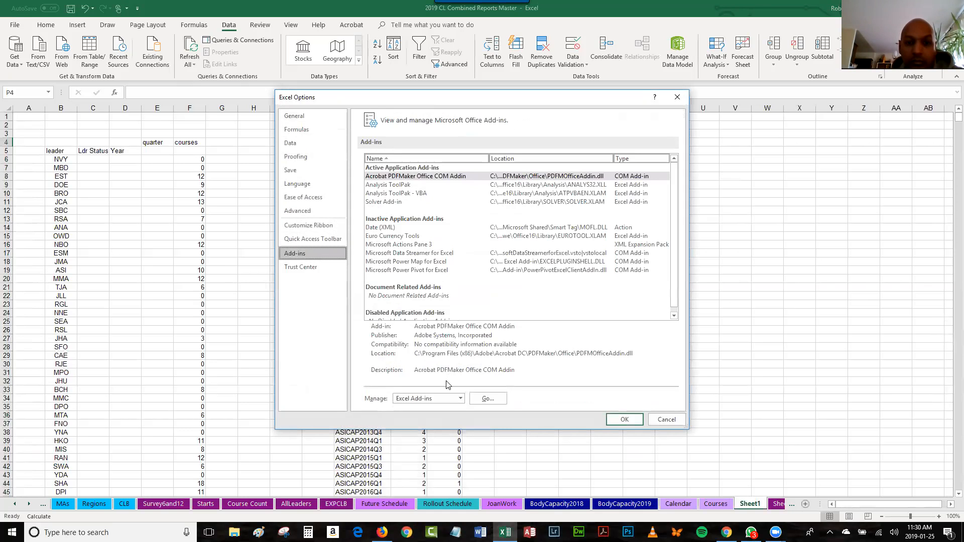
pyautogui.click(492, 399)
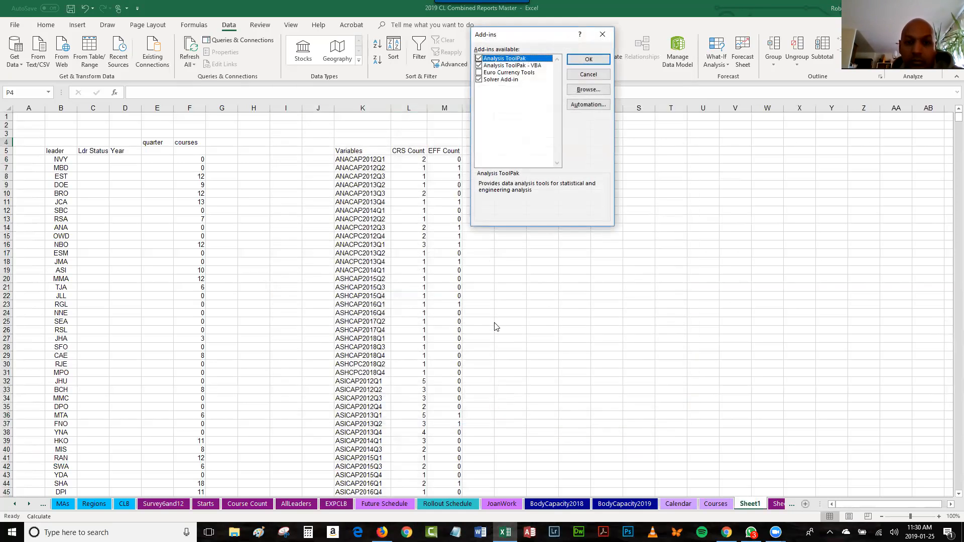
pyautogui.click(588, 75)
pyautogui.moveTo(512, 202); pyautogui.dragTo(512, 194)
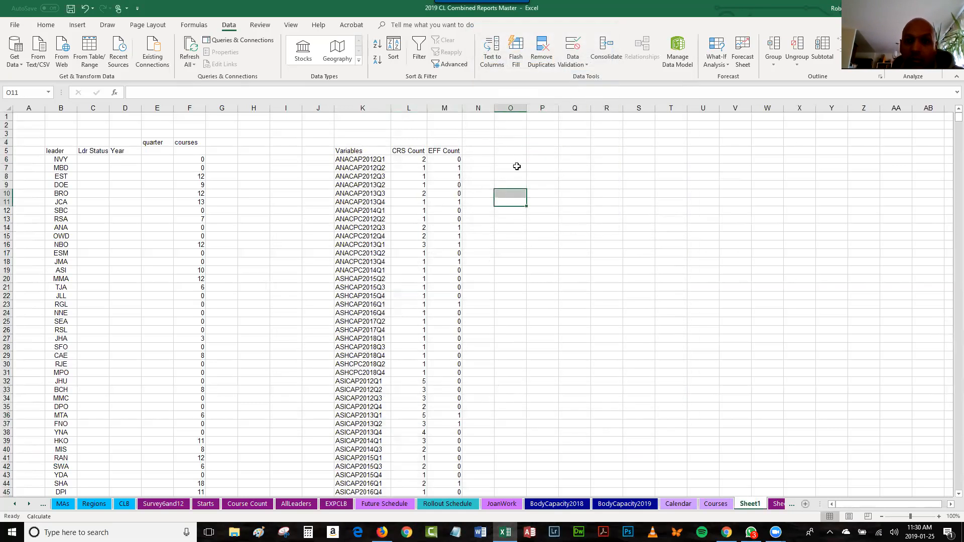
pyautogui.click(517, 167)
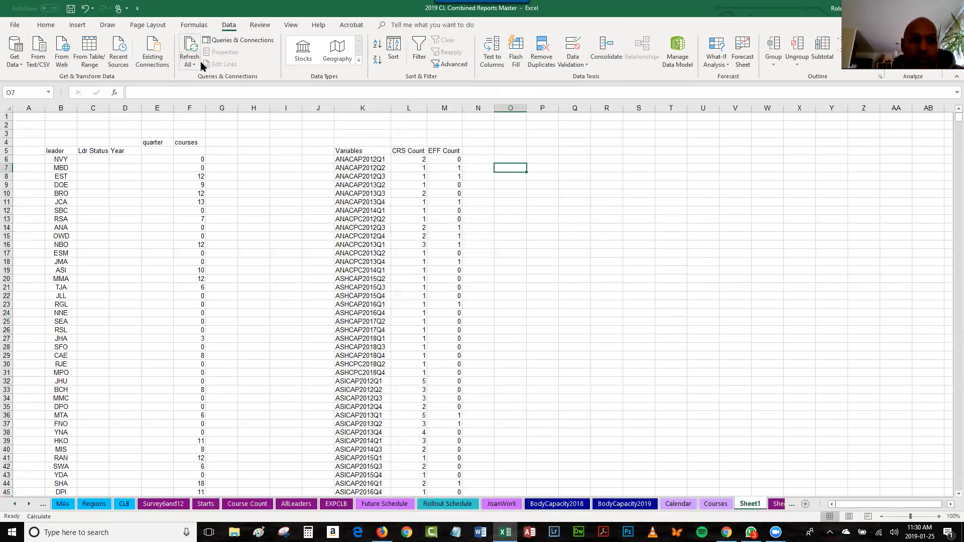
pyautogui.click(194, 26)
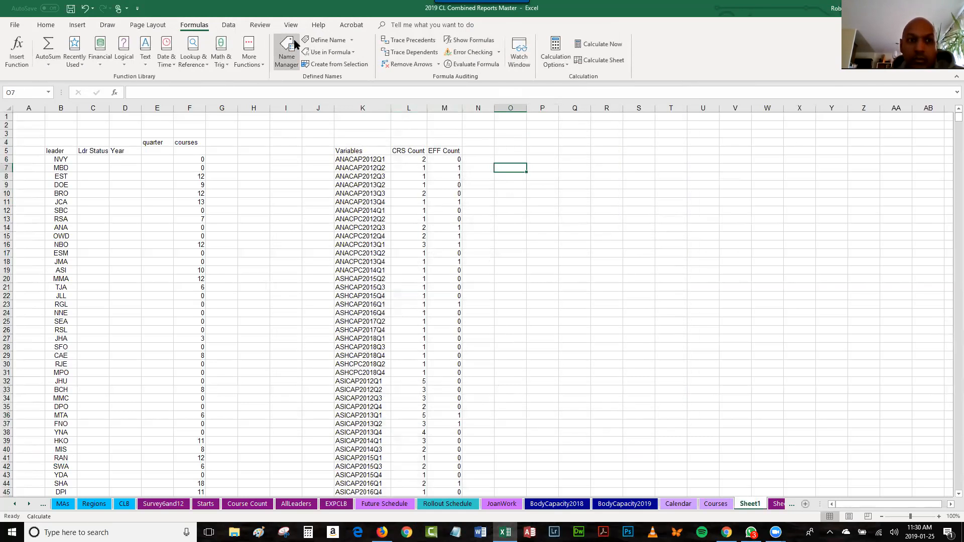
pyautogui.click(77, 25)
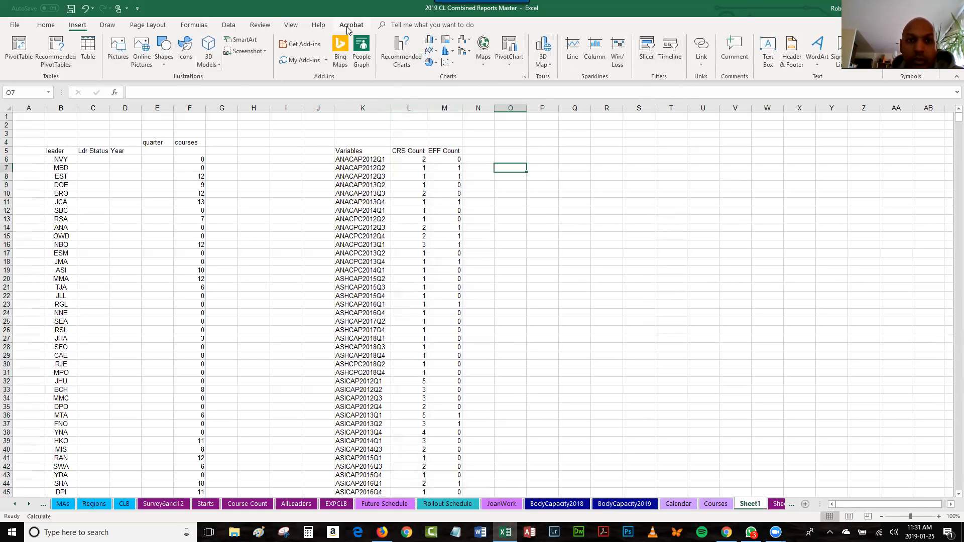
# Review the available data, formula, page layout, drawing and insert commands
pyautogui.click(246, 26)
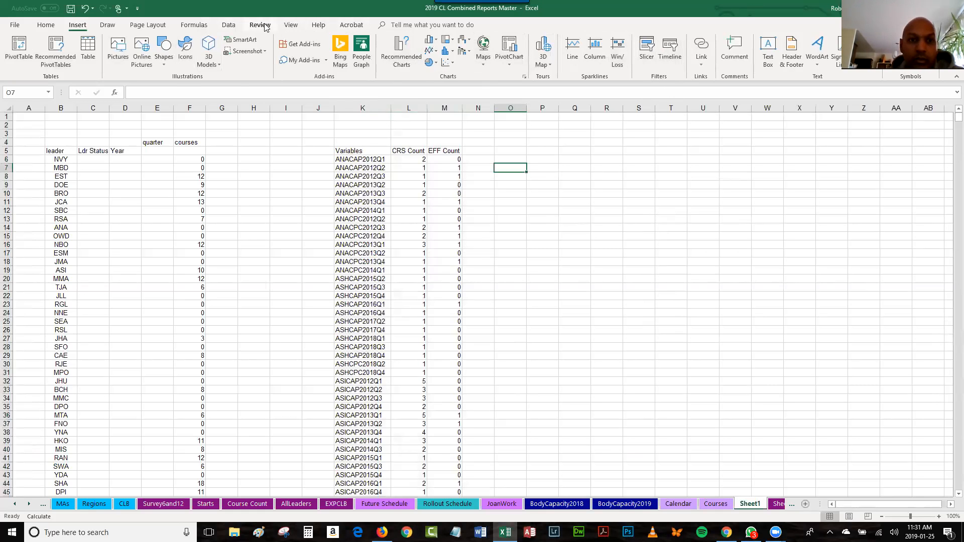
pyautogui.click(229, 25)
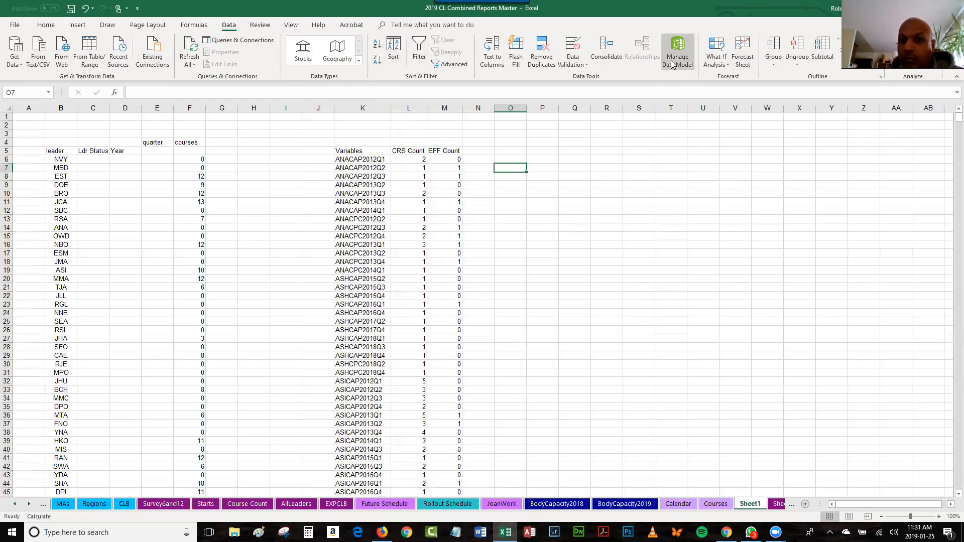
pyautogui.click(197, 26)
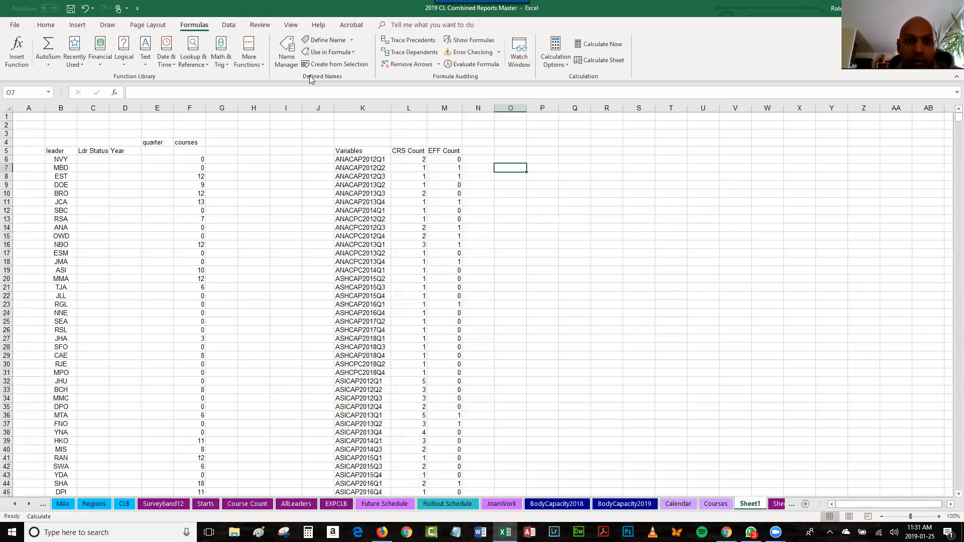
pyautogui.click(246, 65)
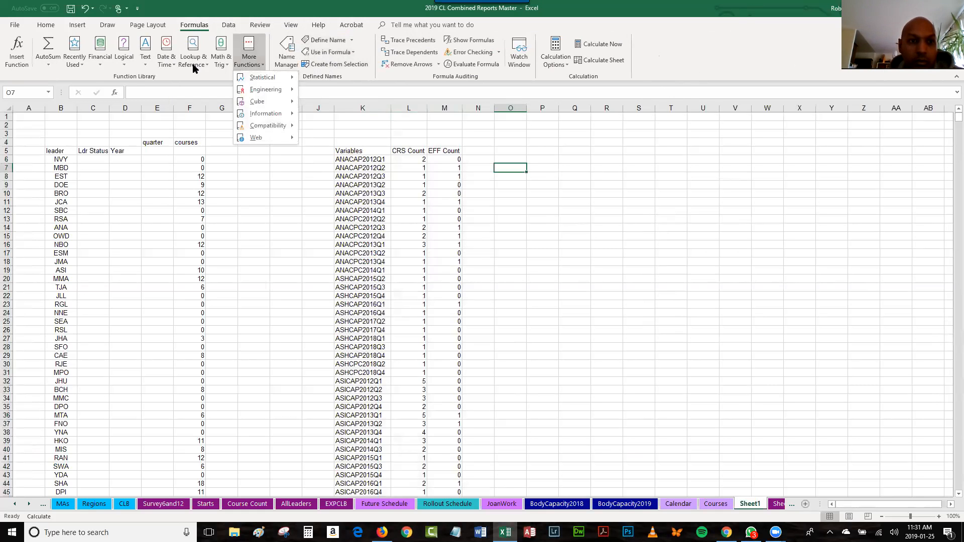
pyautogui.click(154, 29)
pyautogui.click(154, 28)
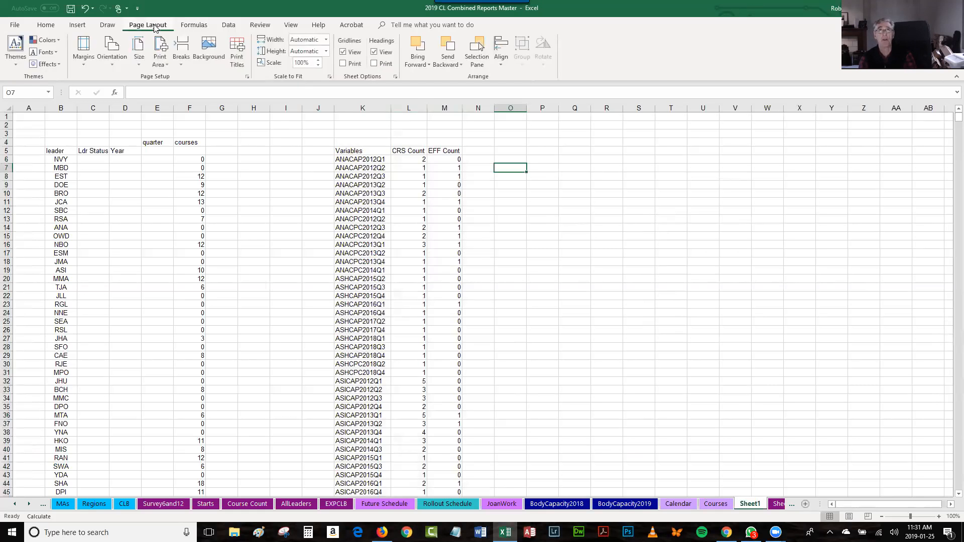
pyautogui.click(107, 26)
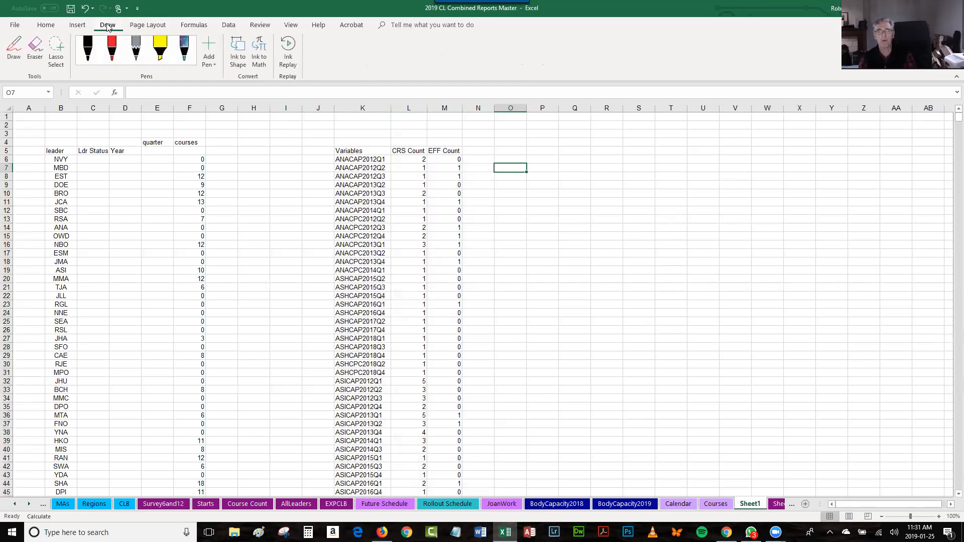
pyautogui.click(80, 27)
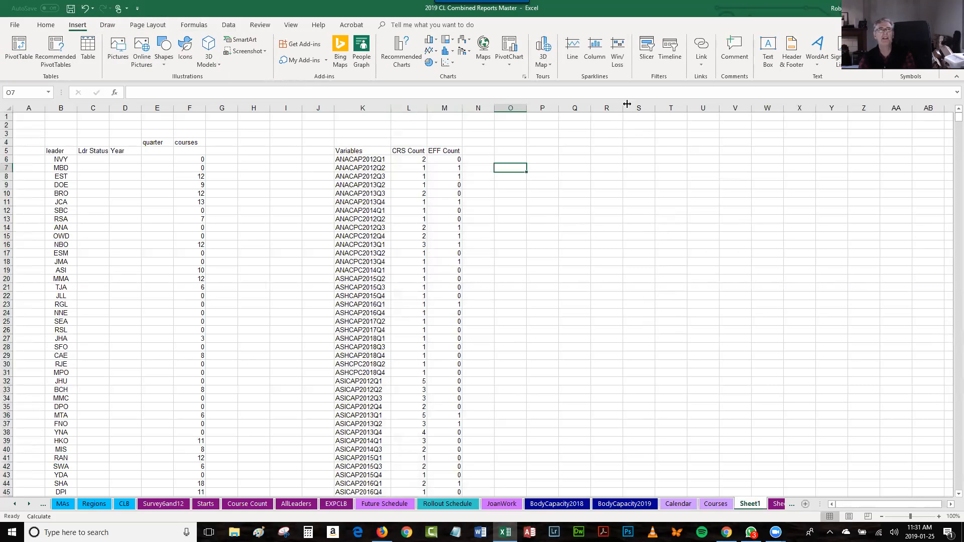
pyautogui.click(508, 134)
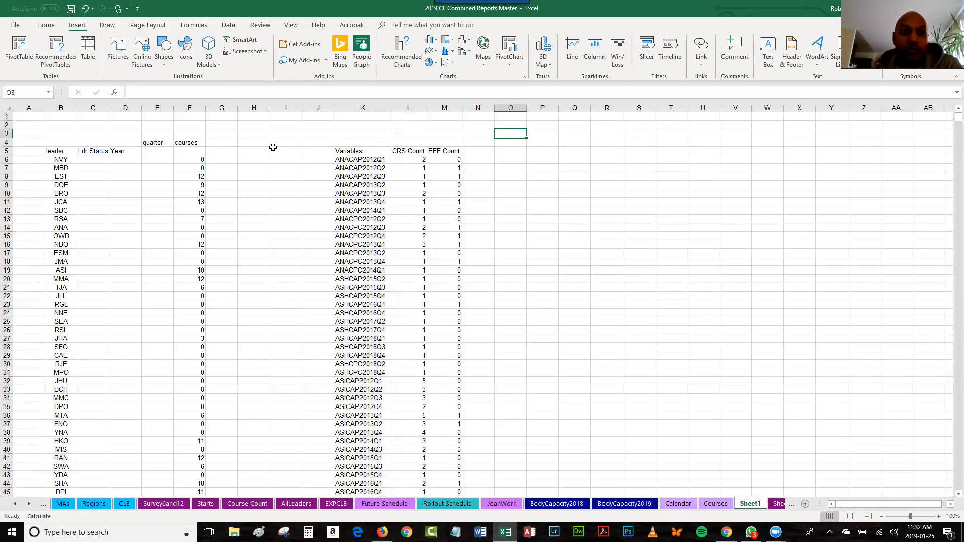
# Open the Quick Access Toolbar customization options, checking the advanced program options along the way
pyautogui.click(137, 8)
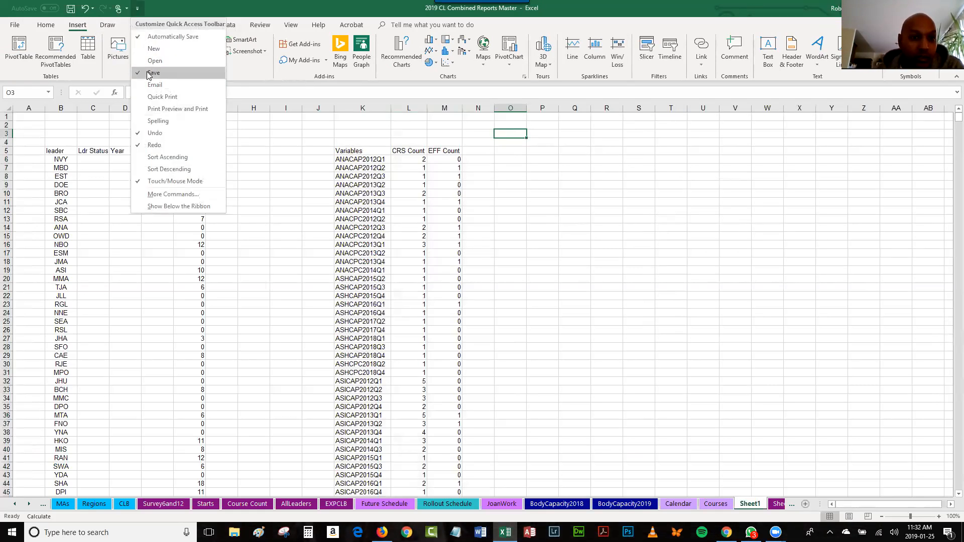
pyautogui.click(244, 10)
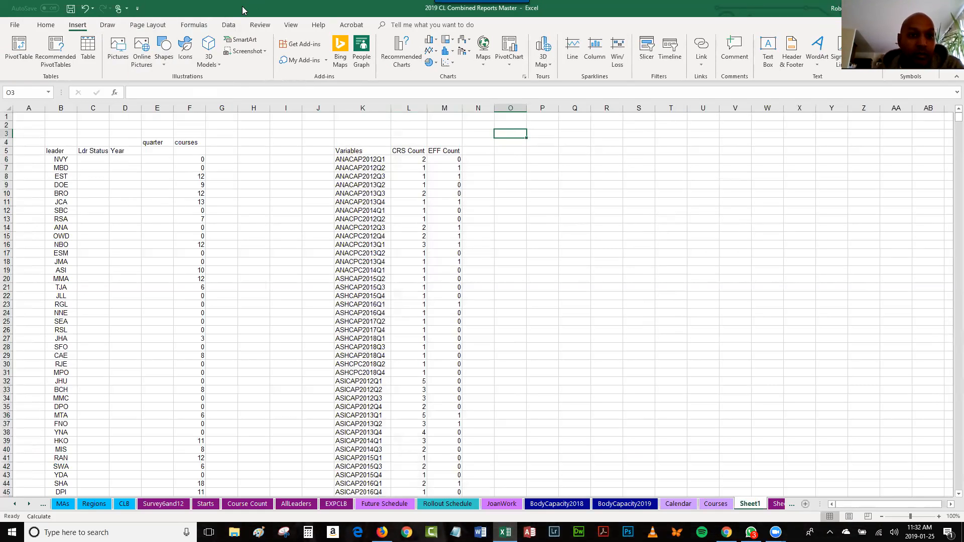
pyautogui.click(229, 25)
pyautogui.click(137, 9)
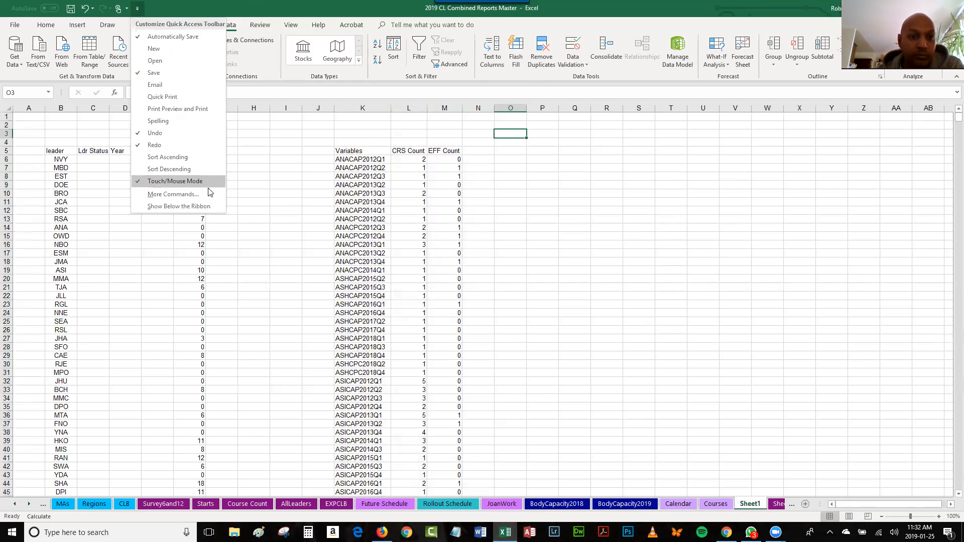
pyautogui.click(177, 195)
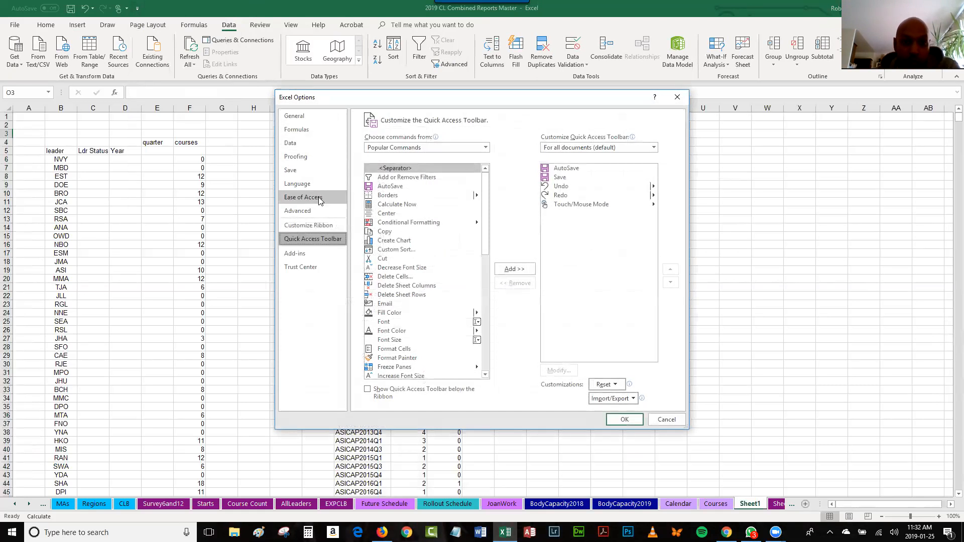
pyautogui.click(317, 211)
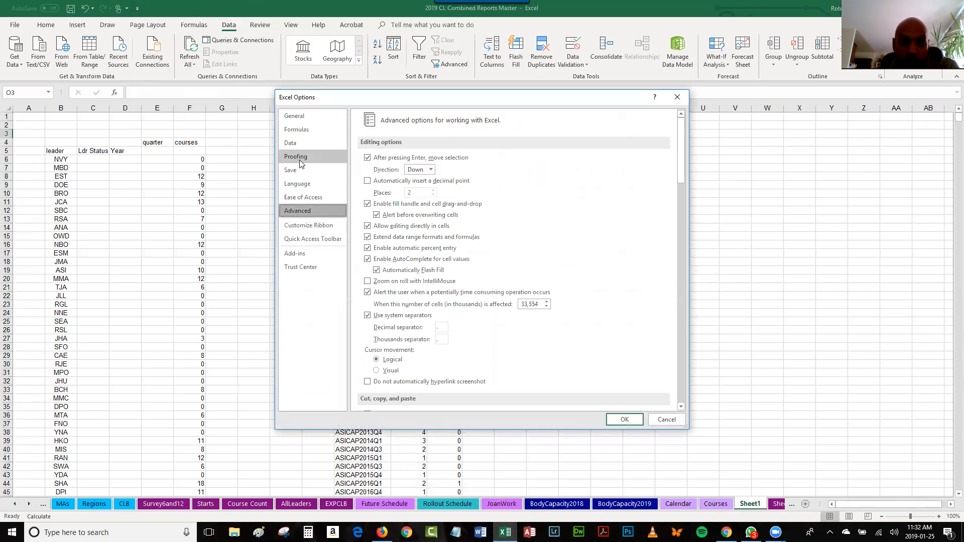
pyautogui.click(314, 240)
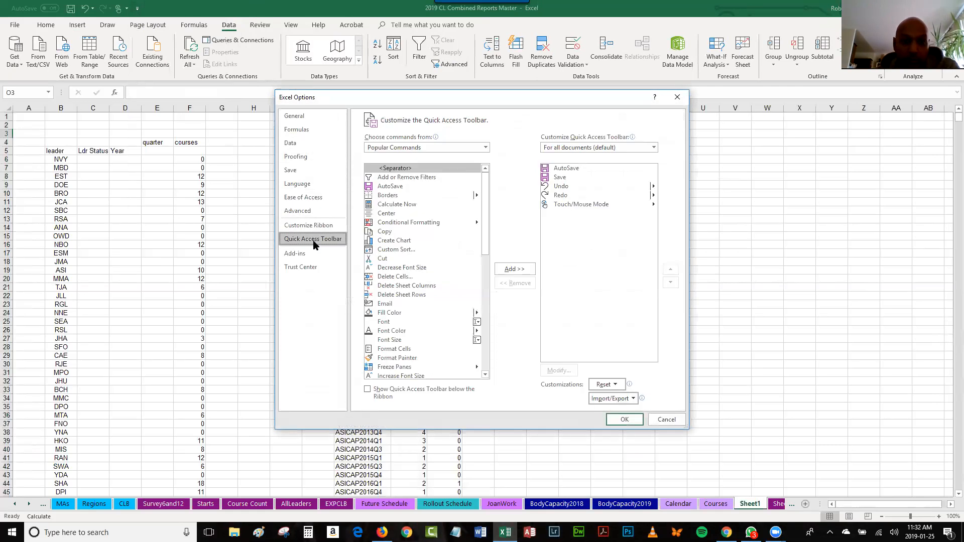
# Look through the command categories and examine the Developer commands that can be added to the Quick Access Toolbar
pyautogui.moveTo(484, 231); pyautogui.dragTo(486, 169)
pyautogui.click(485, 147)
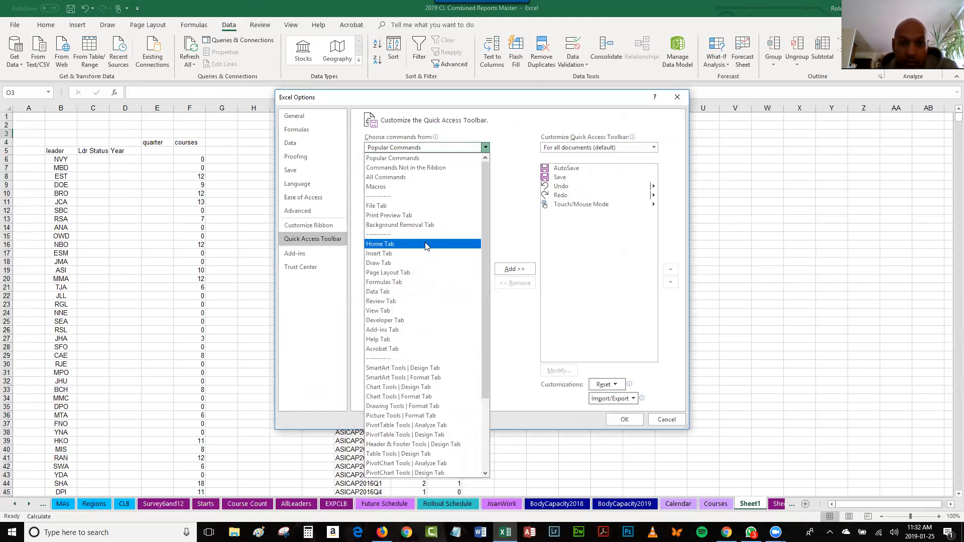
pyautogui.scroll(-2, 428, 282)
pyautogui.scroll(-2, 428, 285)
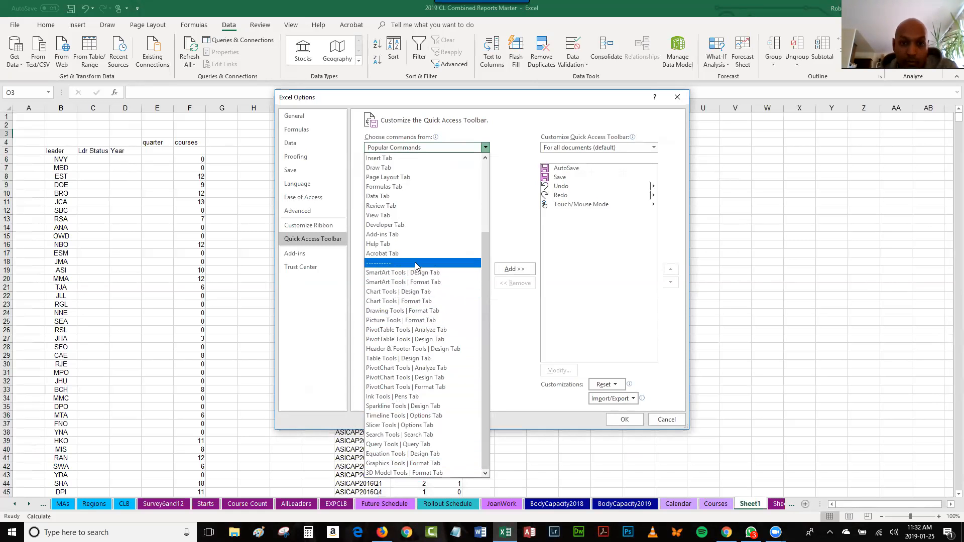
pyautogui.scroll(2, 415, 266)
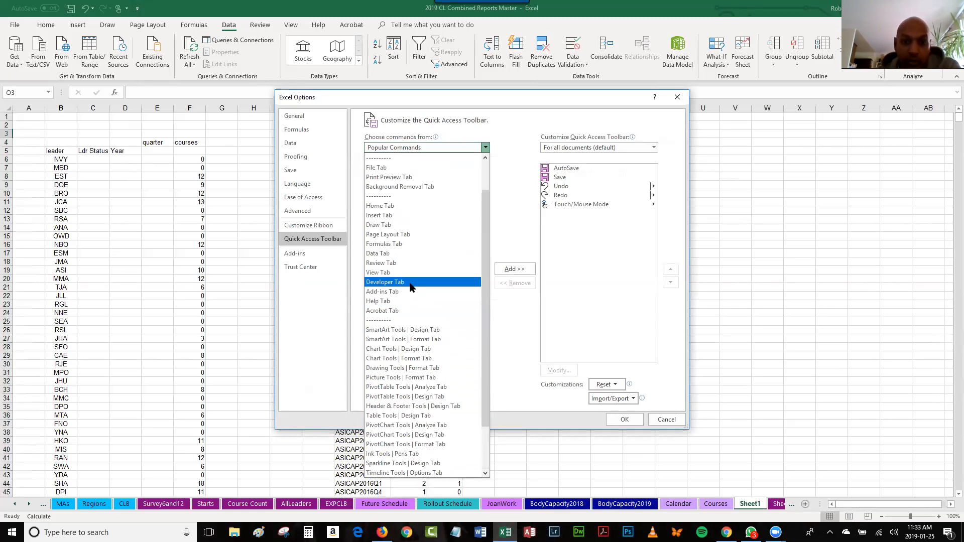
pyautogui.click(408, 284)
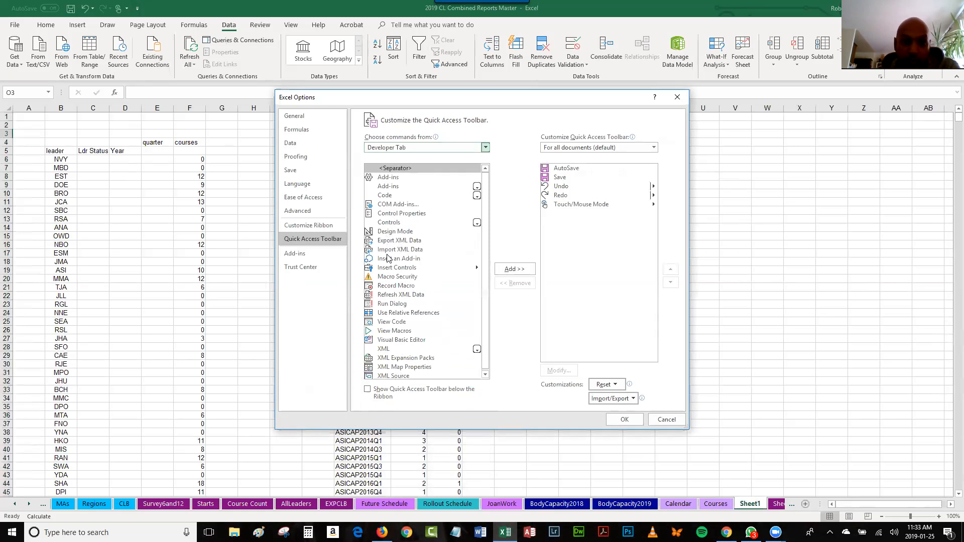
pyautogui.scroll(-1, 391, 300)
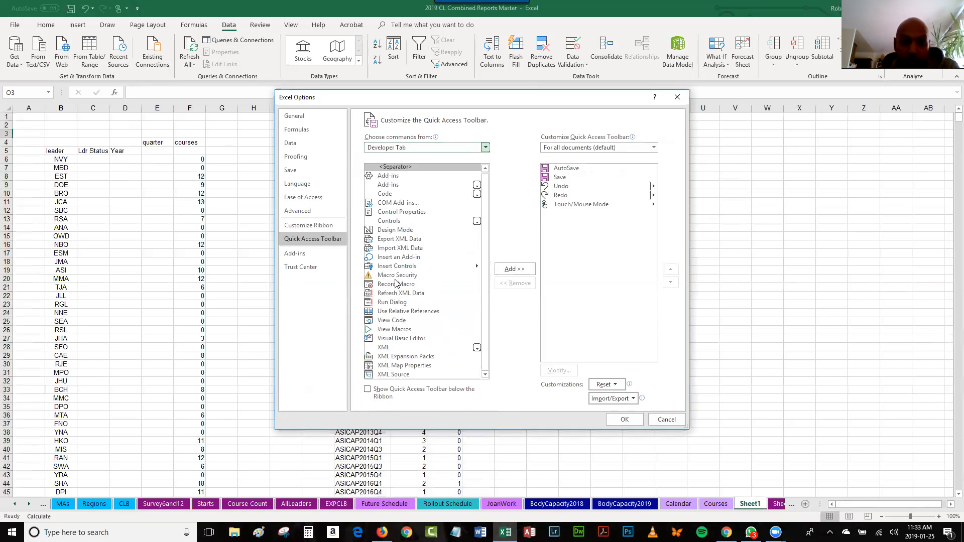
pyautogui.scroll(1, 399, 219)
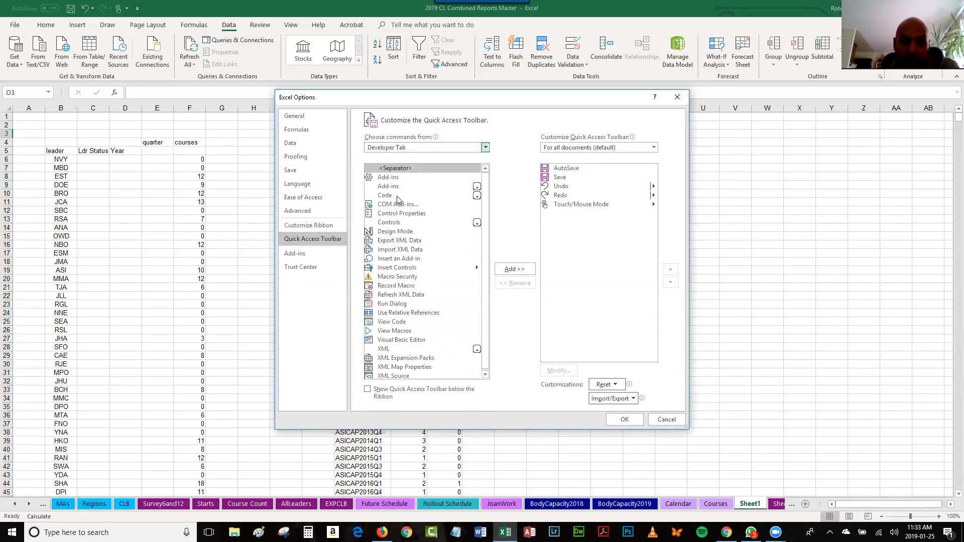
# Examine the full list of Data commands available for the Quick Access Toolbar
pyautogui.click(428, 148)
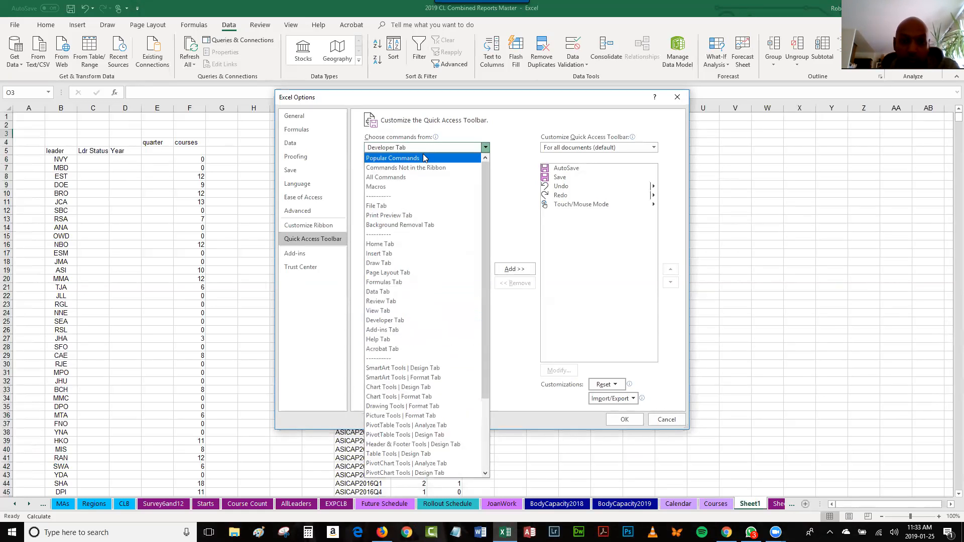
pyautogui.click(404, 292)
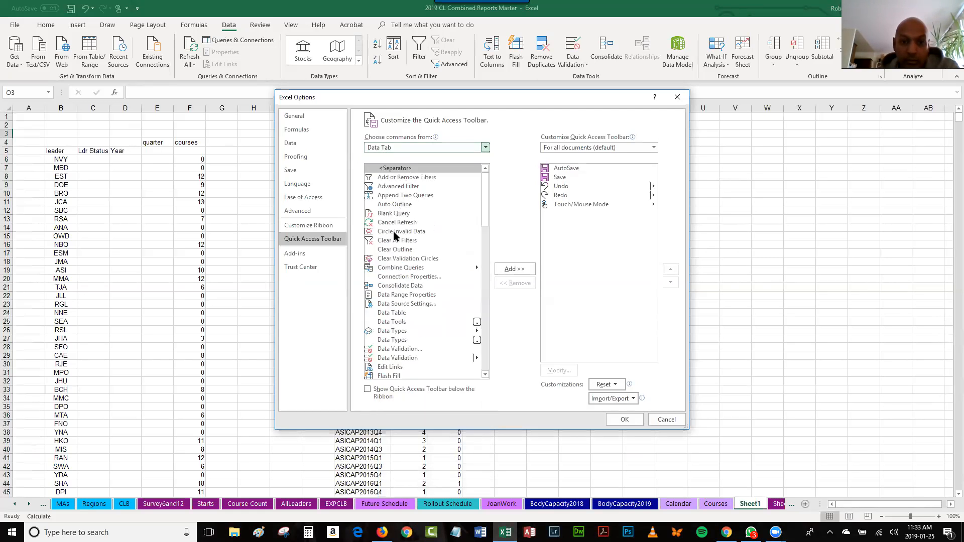
pyautogui.scroll(-2, 400, 271)
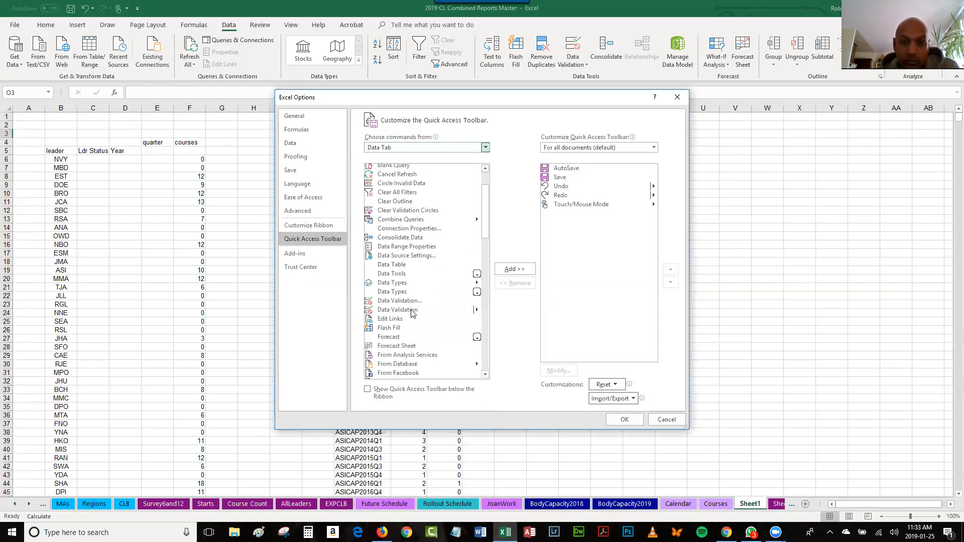
pyautogui.scroll(-3, 413, 327)
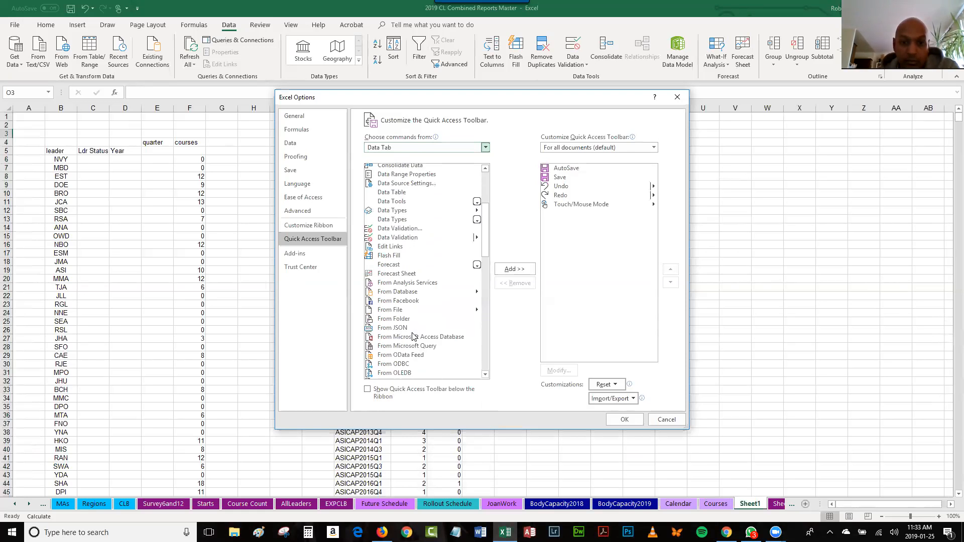
pyautogui.scroll(-2, 413, 337)
pyautogui.scroll(-4, 419, 346)
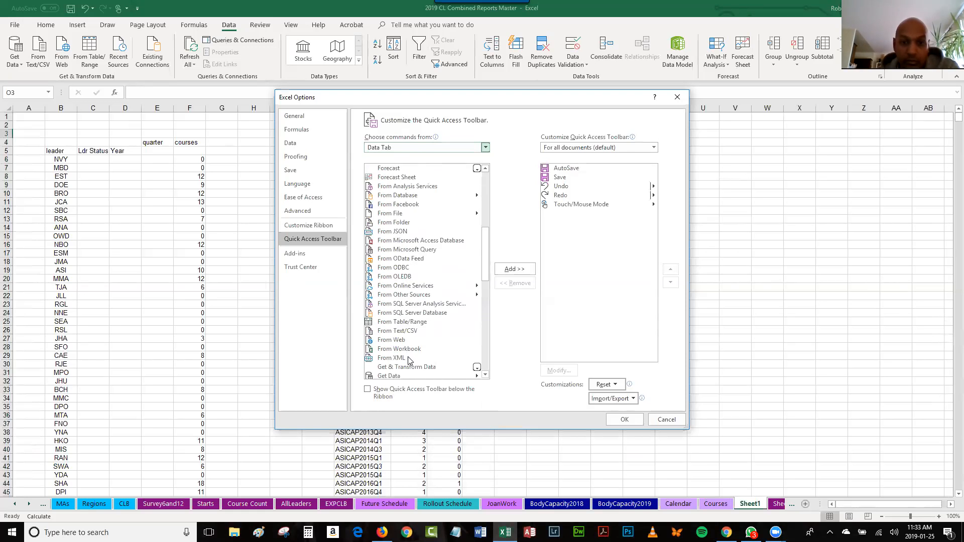
pyautogui.scroll(-2, 408, 359)
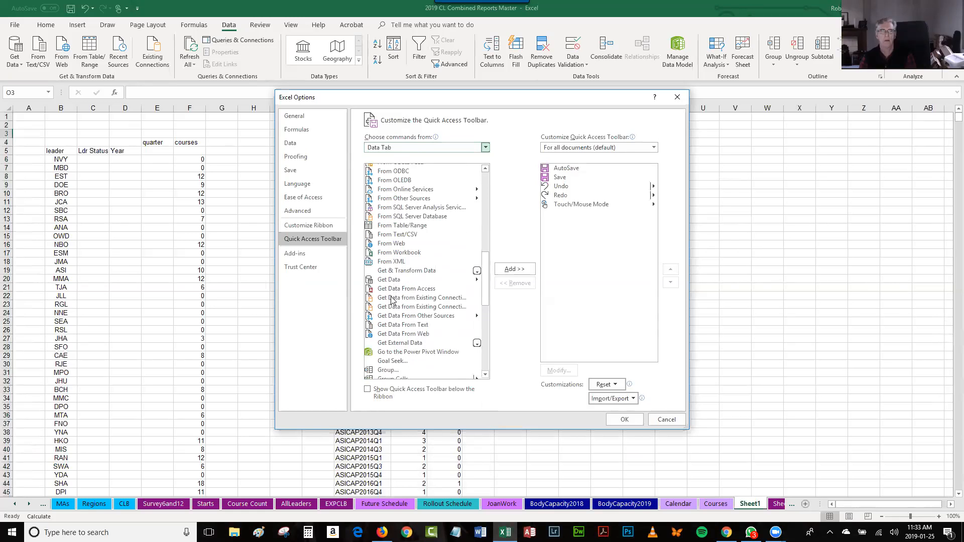
pyautogui.scroll(-6, 400, 303)
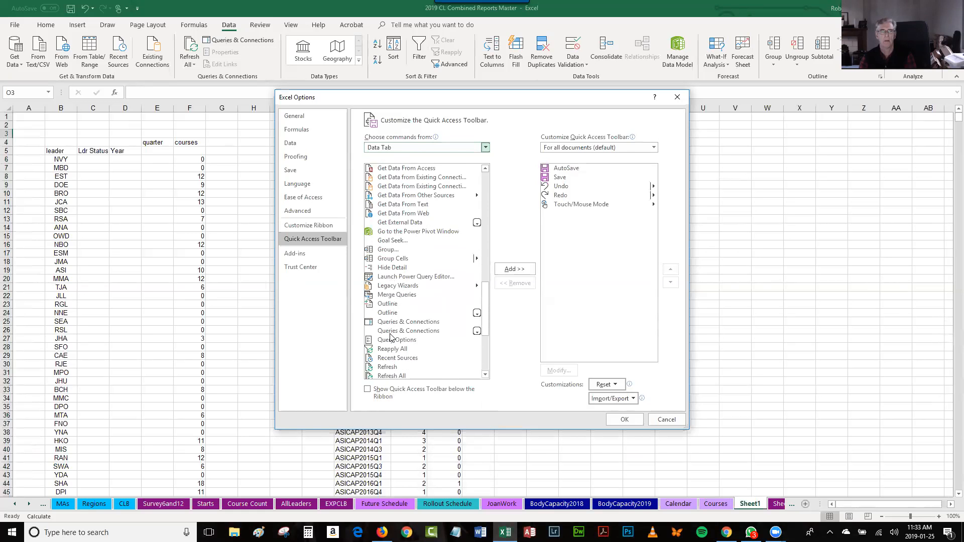
pyautogui.scroll(-4, 392, 337)
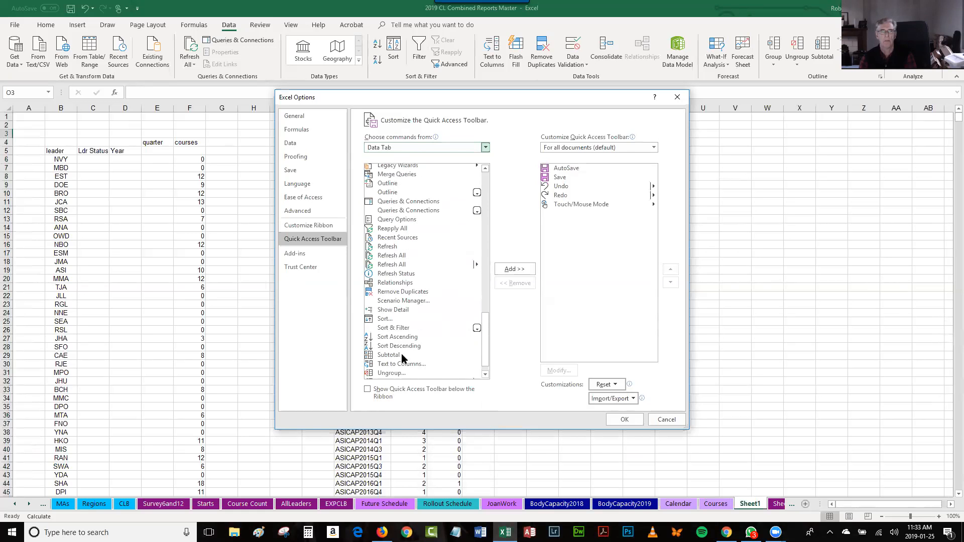
# Check the Add-ins commands and examine the full list of Insert commands available for the Quick Access Toolbar
pyautogui.click(380, 146)
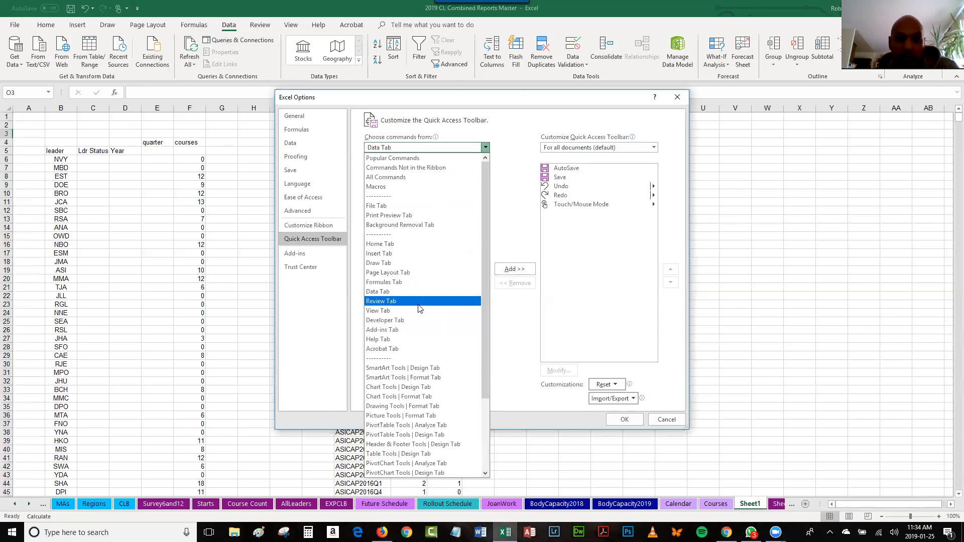
pyautogui.click(415, 331)
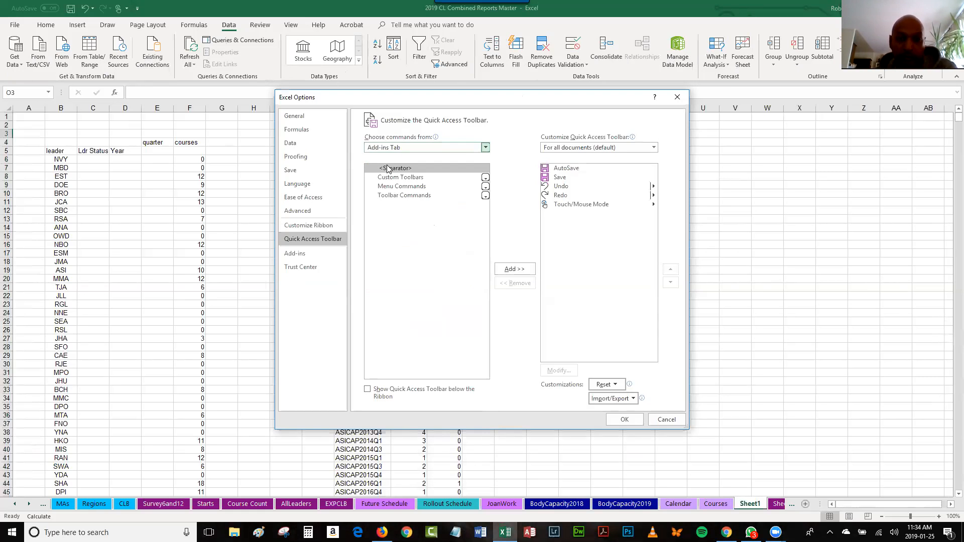
pyautogui.click(485, 147)
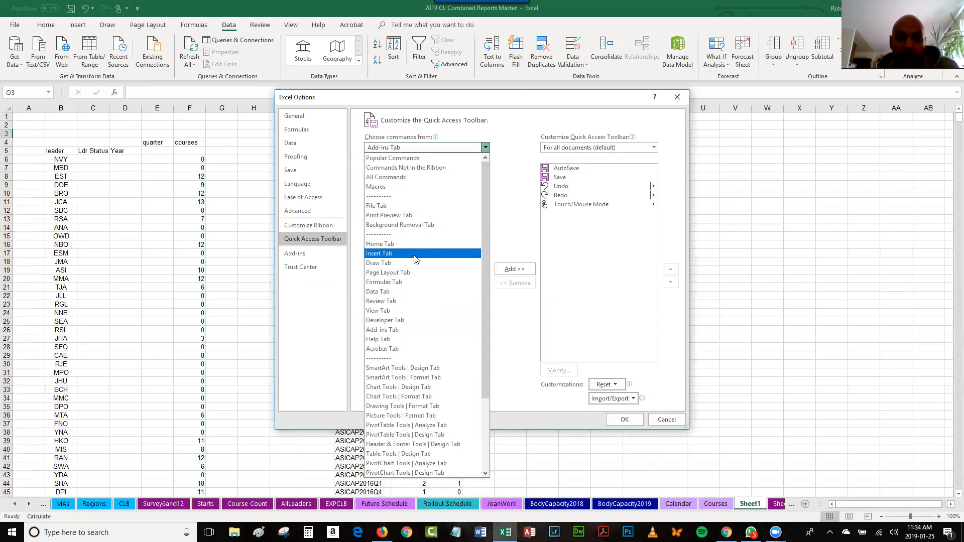
pyautogui.click(414, 254)
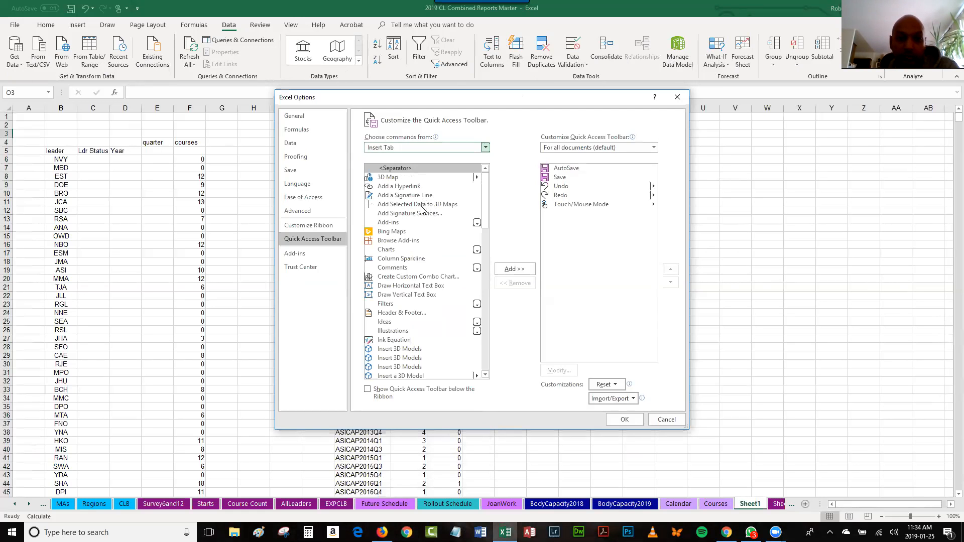
pyautogui.scroll(-4, 424, 208)
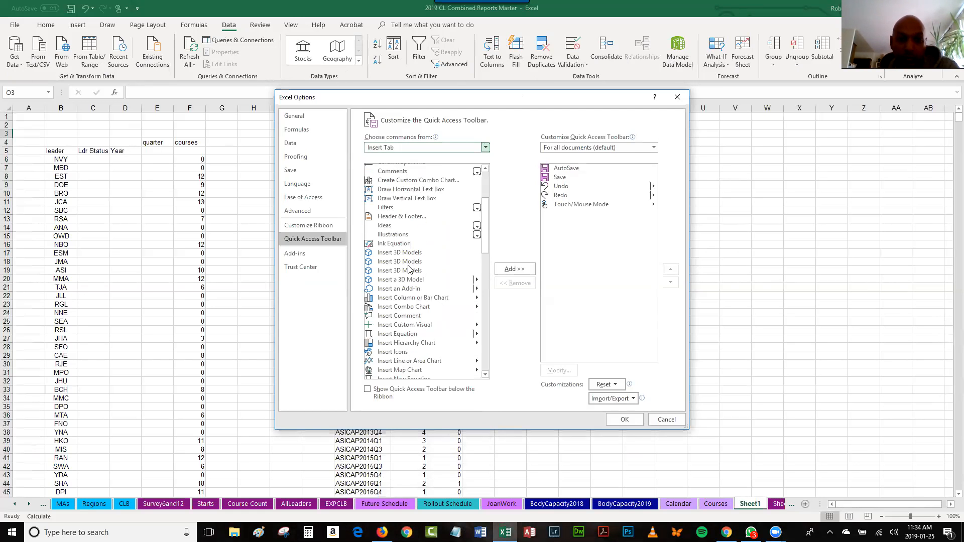
pyautogui.scroll(-4, 411, 332)
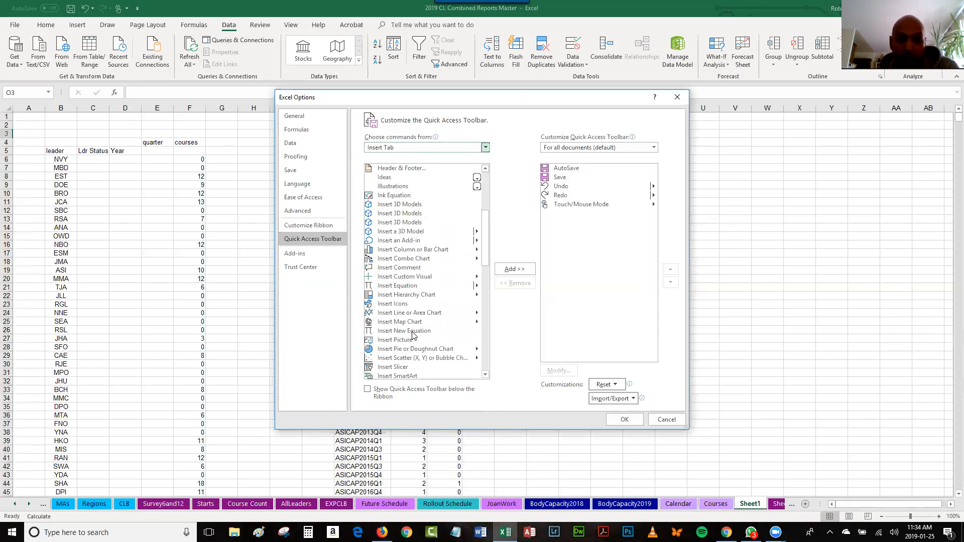
pyautogui.scroll(-2, 411, 347)
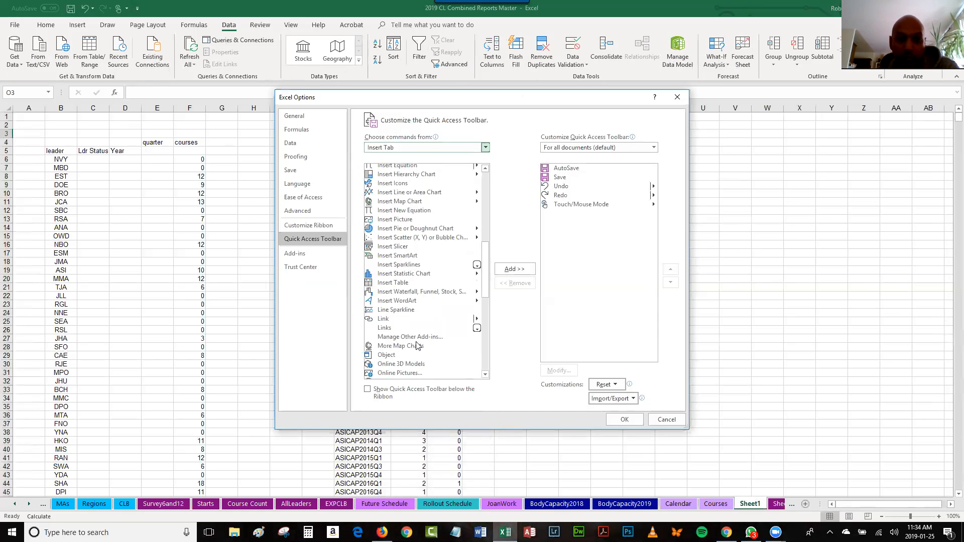
pyautogui.scroll(-1, 435, 342)
pyautogui.scroll(-2, 415, 346)
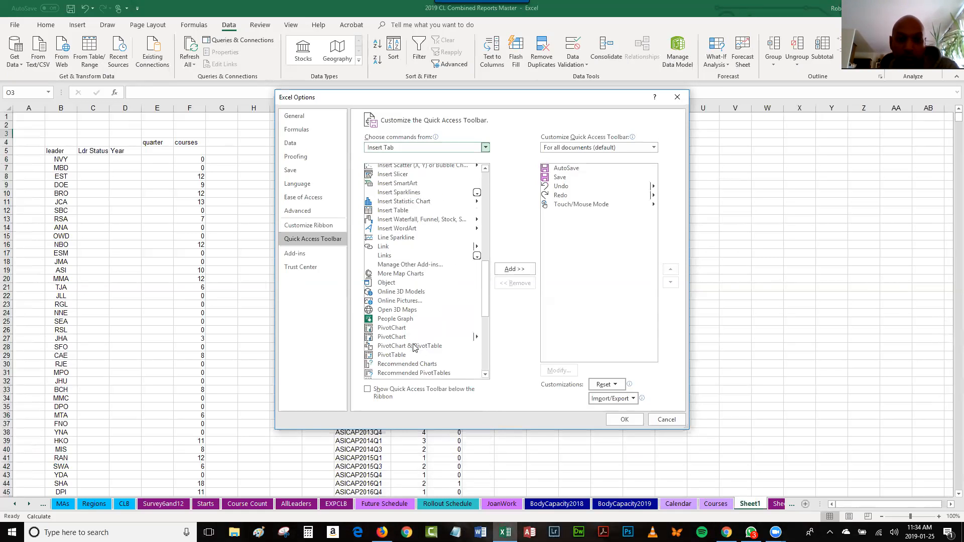
pyautogui.scroll(-2, 413, 348)
pyautogui.scroll(-6, 413, 347)
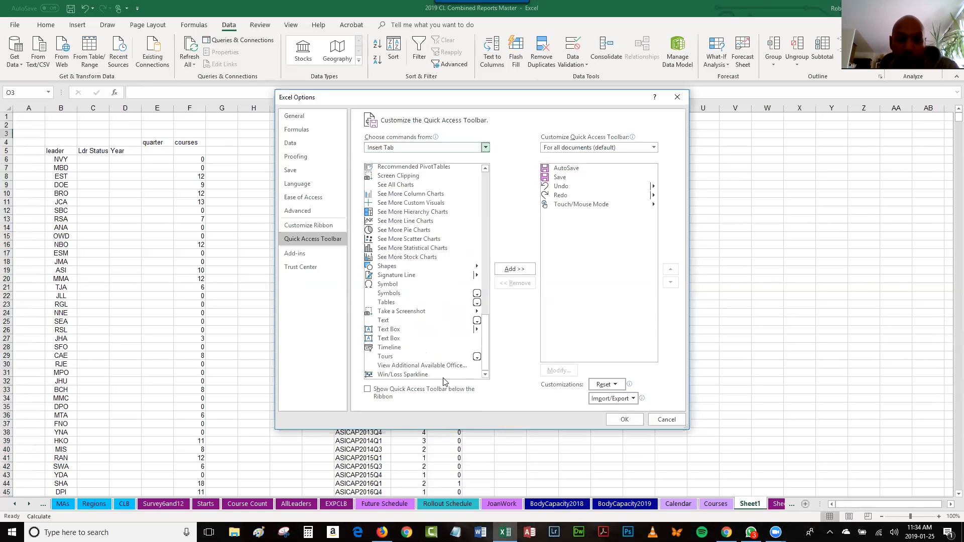
pyautogui.moveTo(485, 371); pyautogui.dragTo(481, 166)
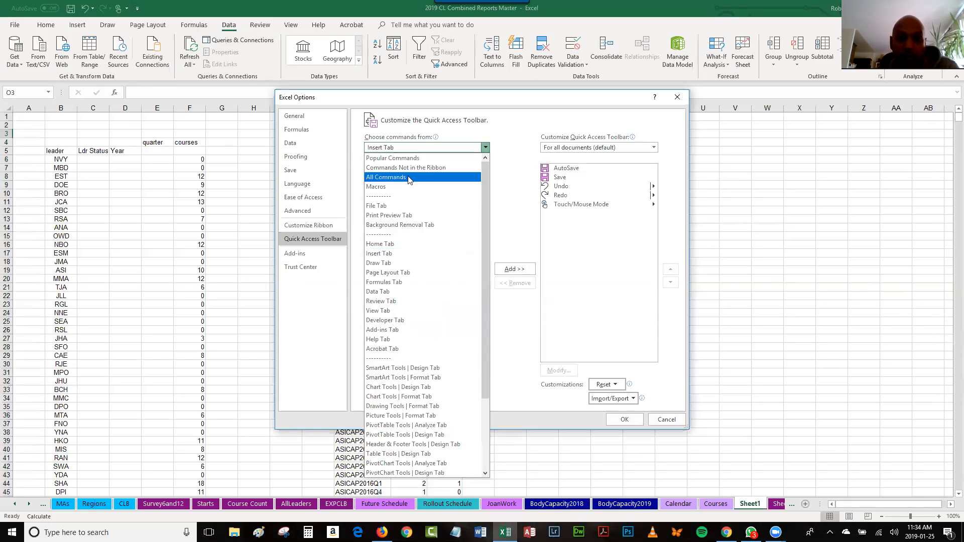
# List all commands available for the Quick Access Toolbar and look through the entries from the start to D
pyautogui.click(409, 181)
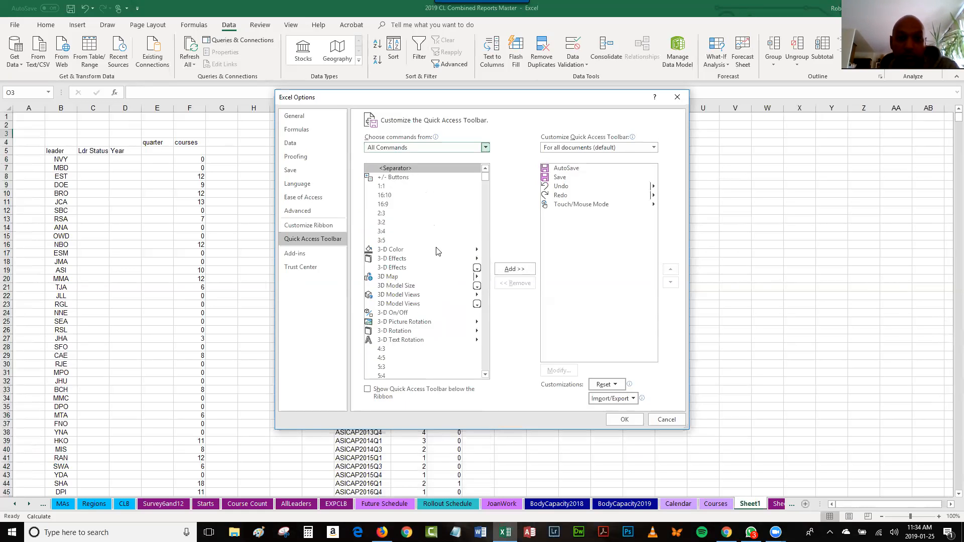
pyautogui.scroll(-4, 437, 248)
pyautogui.scroll(-15, 437, 248)
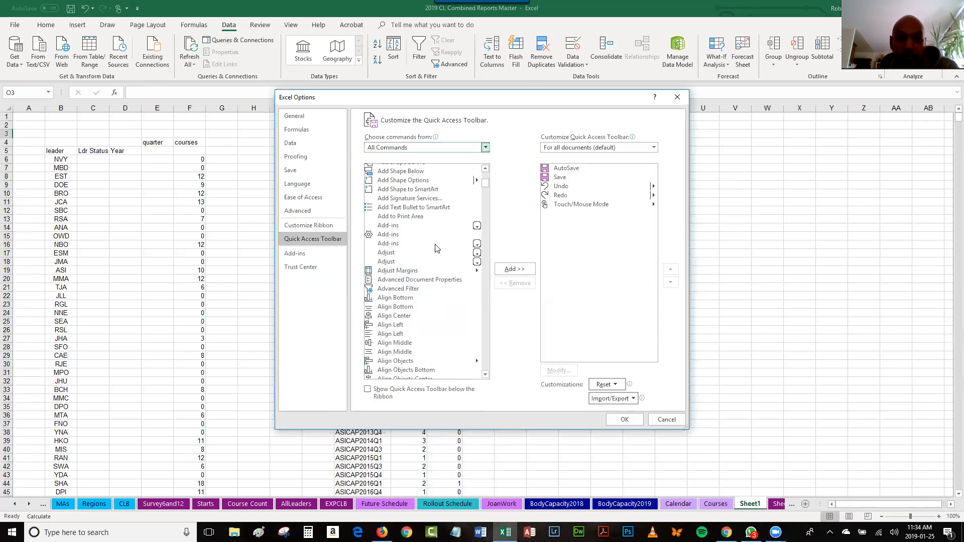
pyautogui.scroll(-5, 437, 248)
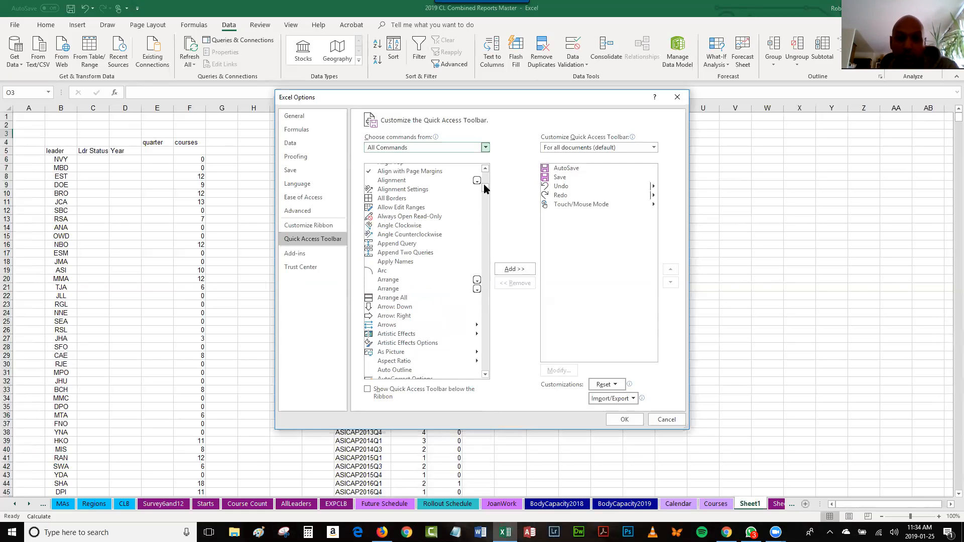
pyautogui.scroll(-3, 485, 190)
pyautogui.moveTo(486, 190); pyautogui.dragTo(483, 229)
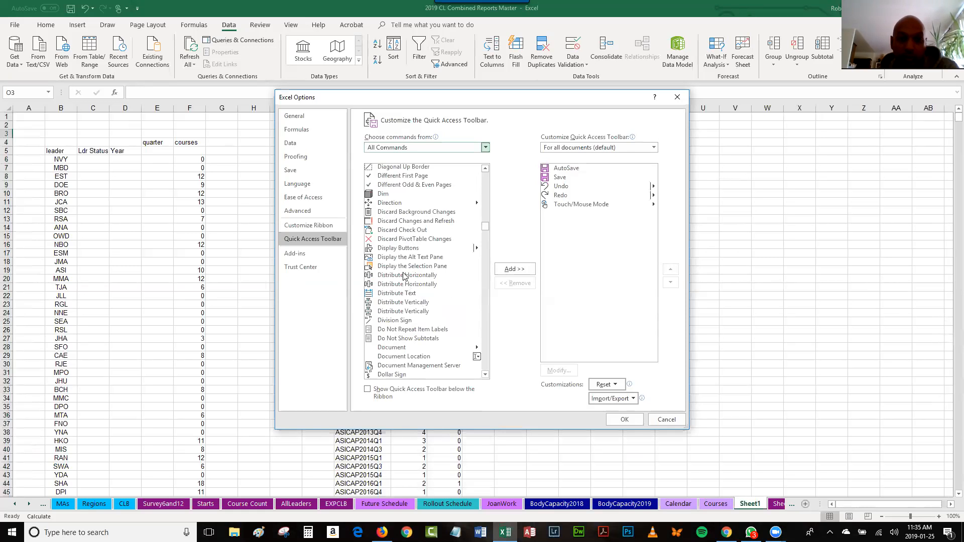
# Look through the complete command list from Distribute to Format and select the Form command
pyautogui.scroll(-2, 416, 315)
pyautogui.scroll(-2, 416, 315)
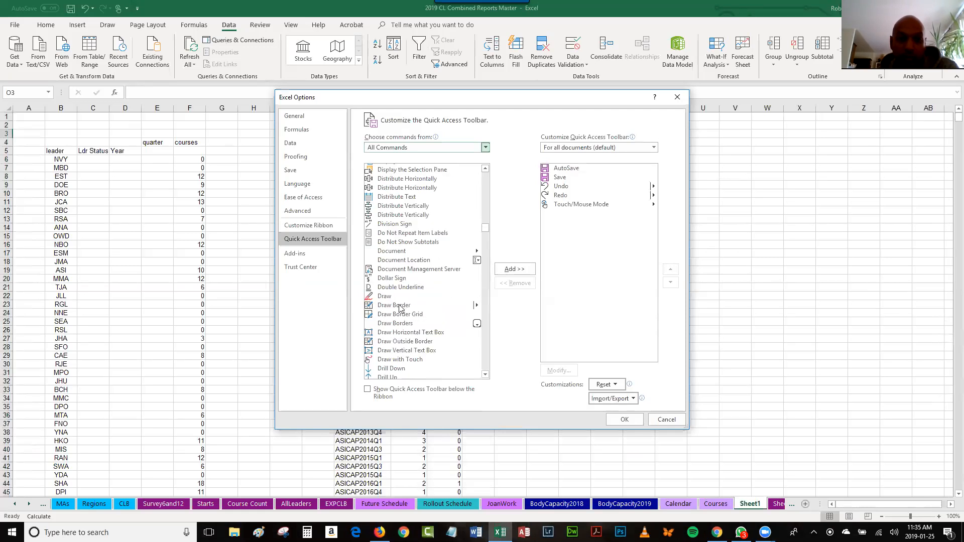
pyautogui.scroll(-5, 400, 308)
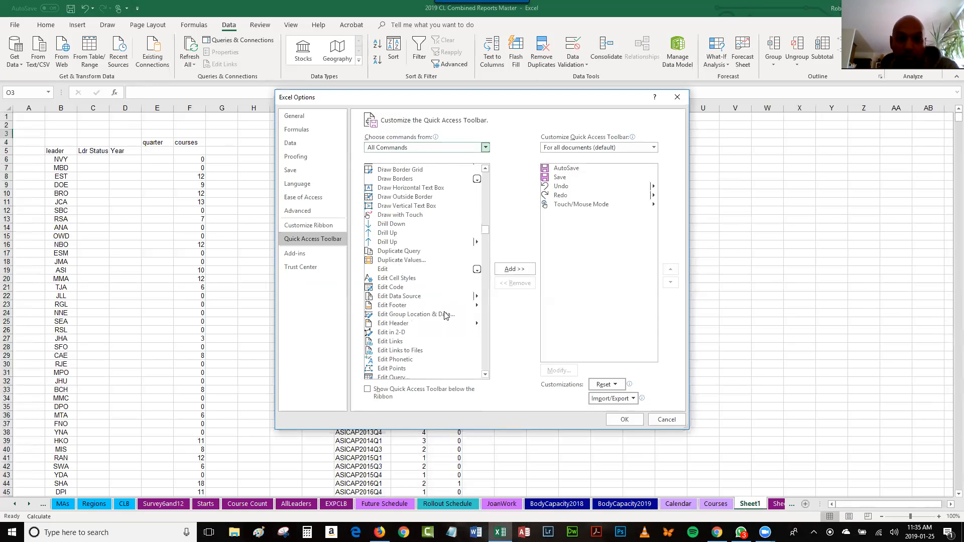
pyautogui.scroll(-6, 440, 315)
pyautogui.scroll(-12, 441, 314)
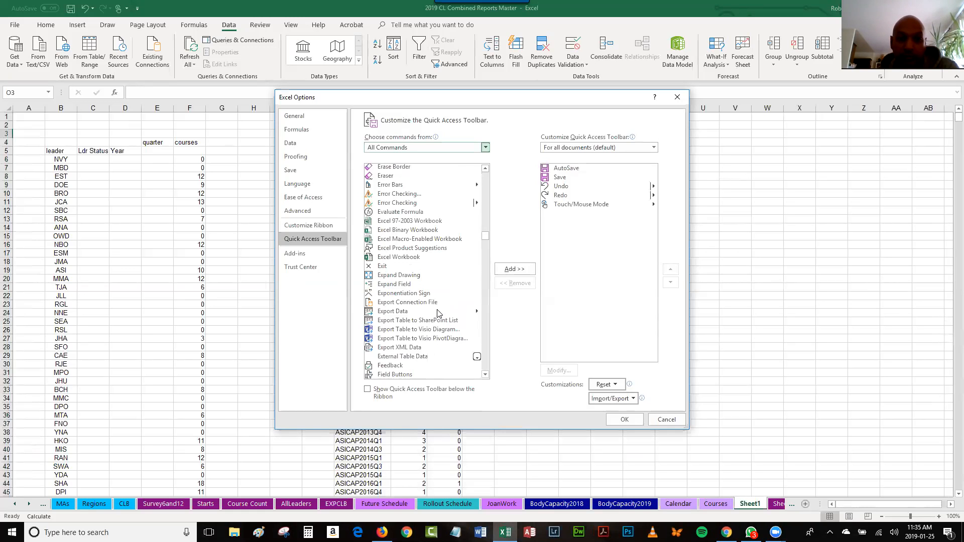
pyautogui.scroll(-1, 437, 314)
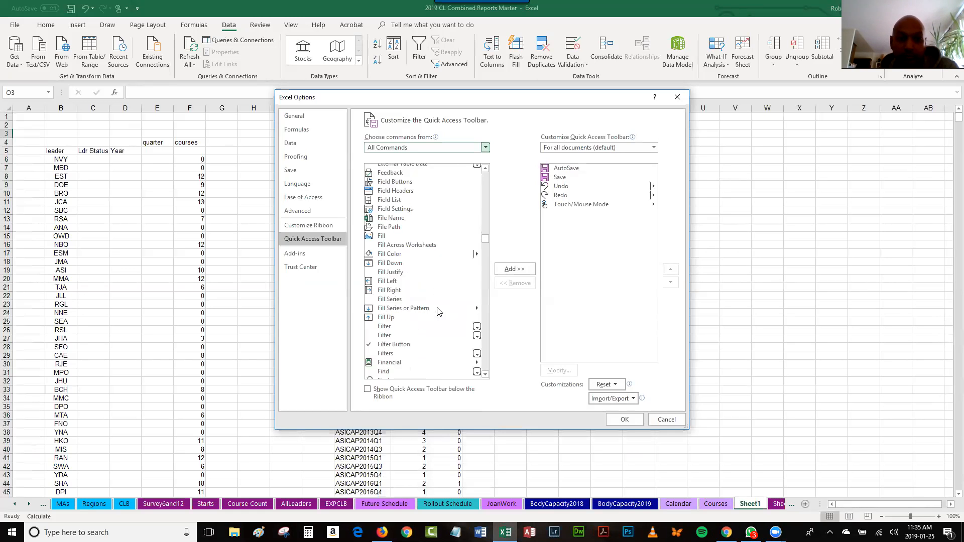
pyautogui.scroll(-5, 438, 311)
pyautogui.scroll(-5, 438, 312)
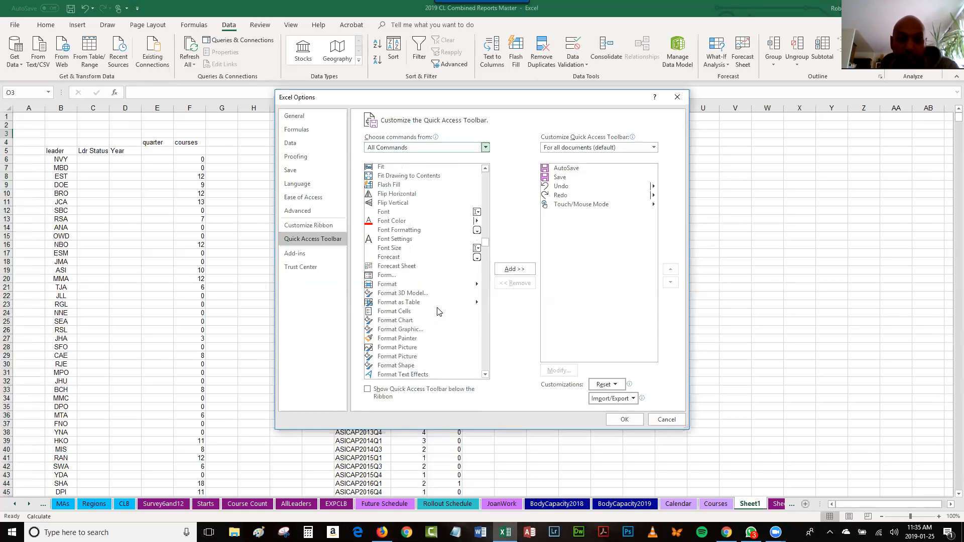
pyautogui.scroll(-4, 438, 312)
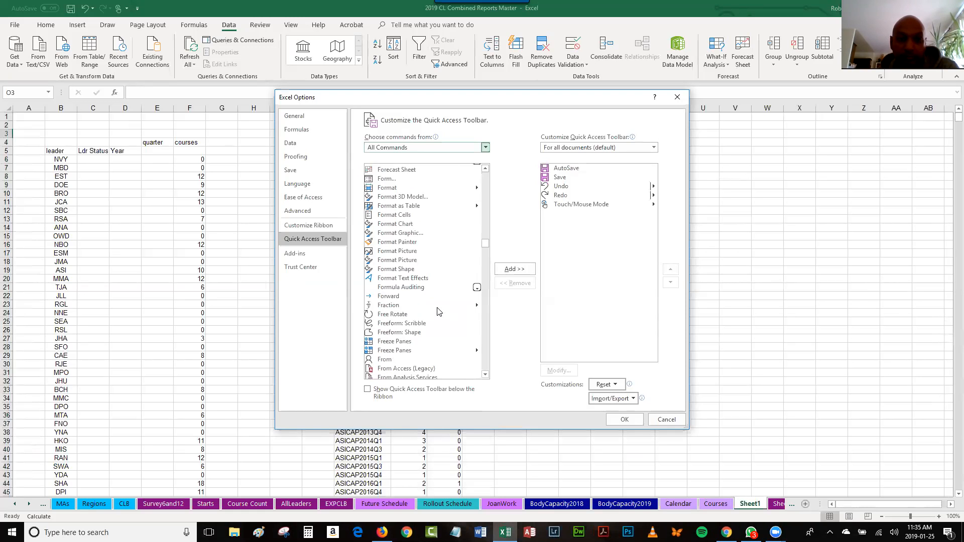
pyautogui.click(394, 181)
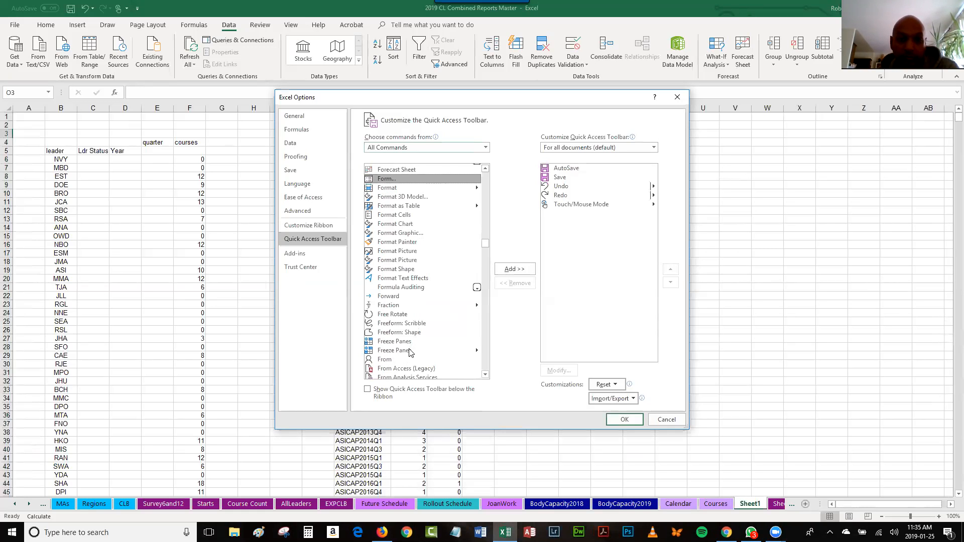
# Examine the complete command list from the Freeze Panes and data import entries to the Legacy Wizards entry
pyautogui.scroll(-10, 410, 351)
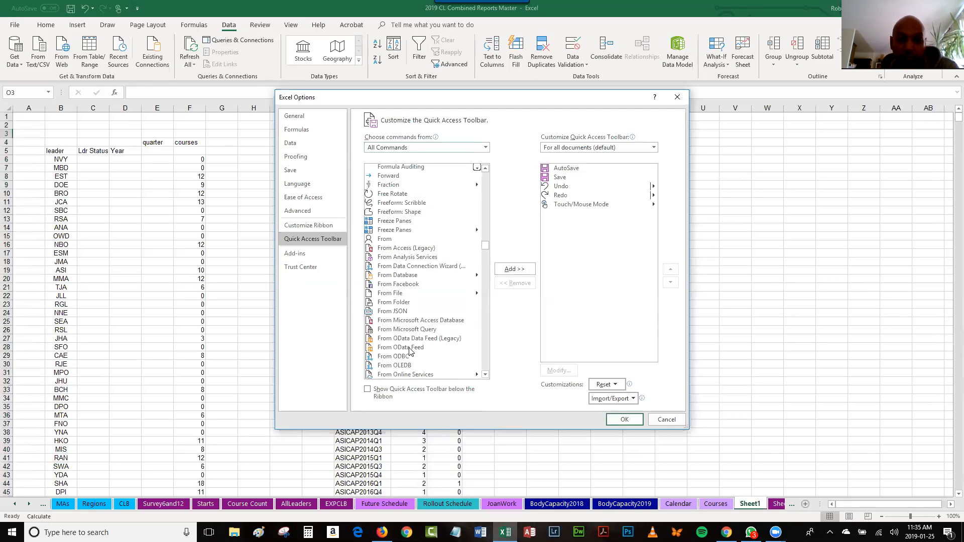
pyautogui.scroll(-4, 410, 352)
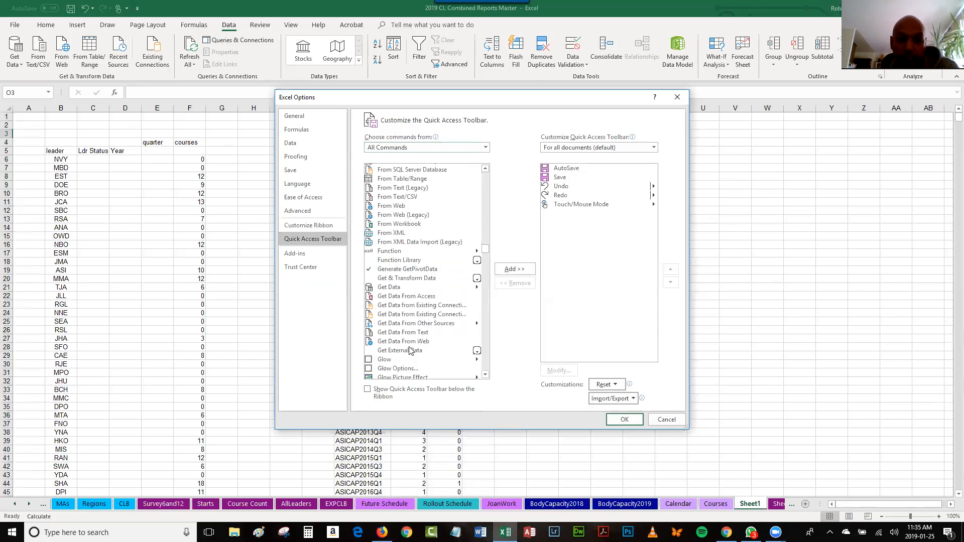
pyautogui.scroll(-4, 410, 351)
pyautogui.scroll(-18, 410, 350)
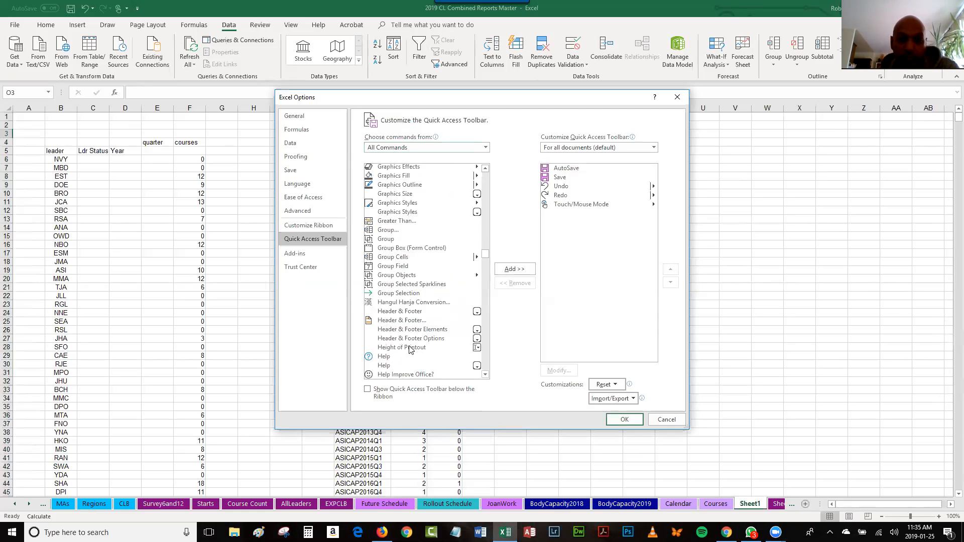
pyautogui.scroll(-20, 411, 350)
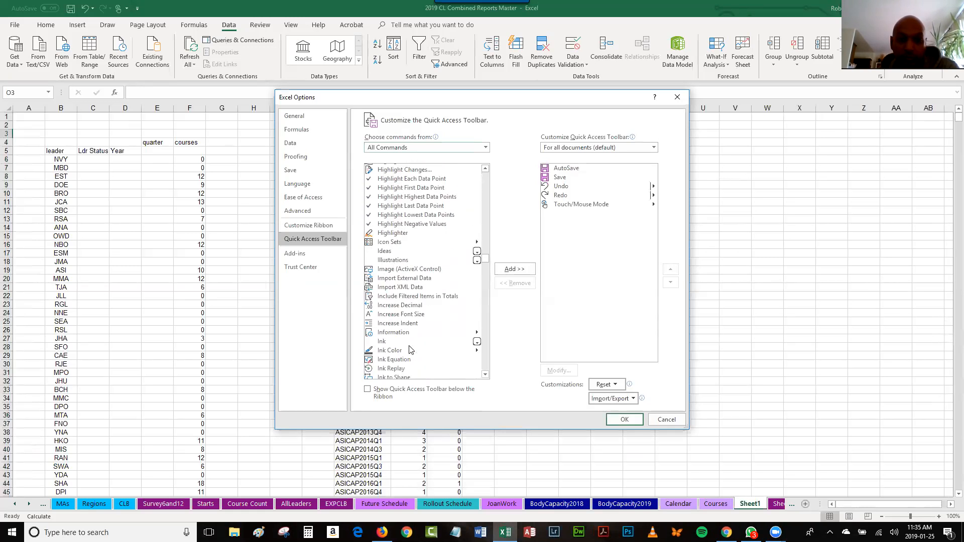
pyautogui.scroll(-17, 410, 350)
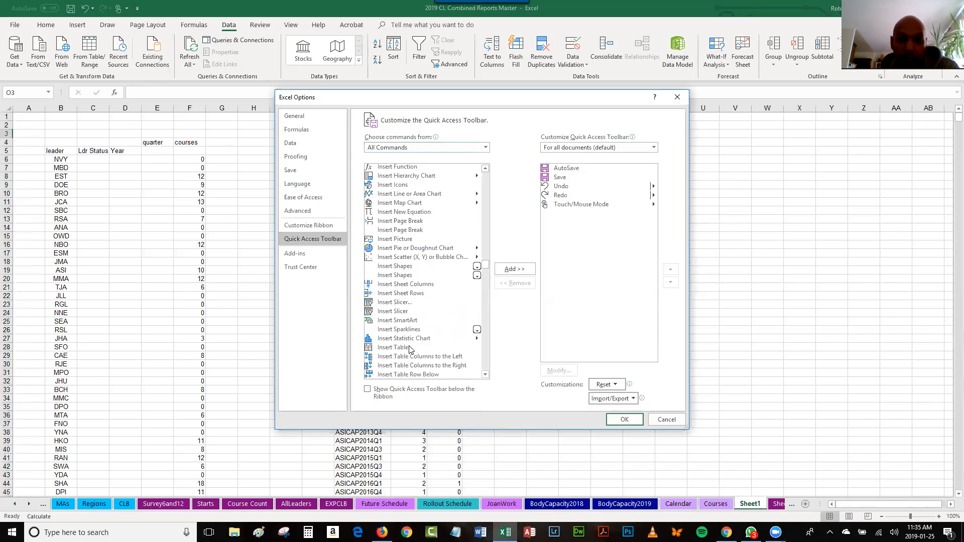
pyautogui.scroll(4, 410, 347)
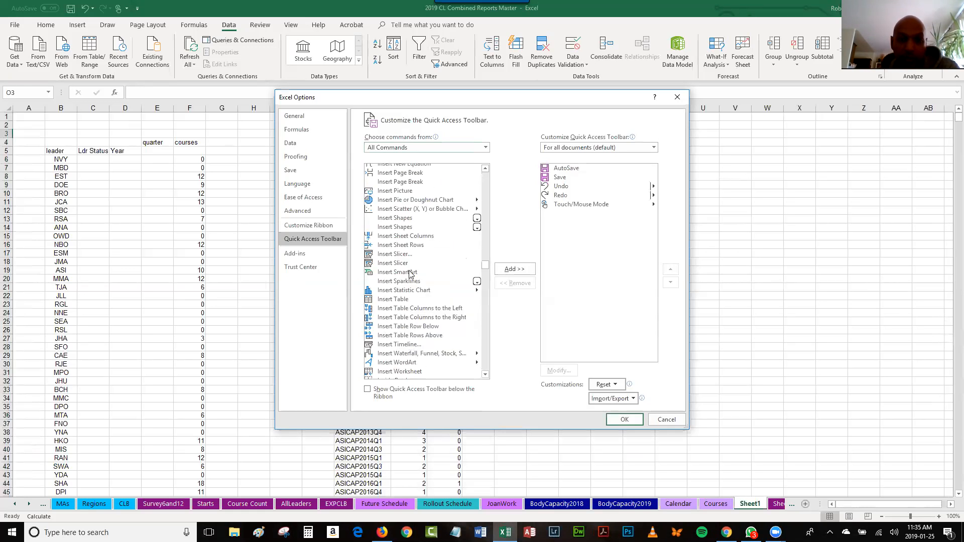
pyautogui.scroll(-4, 405, 314)
pyautogui.scroll(-10, 404, 309)
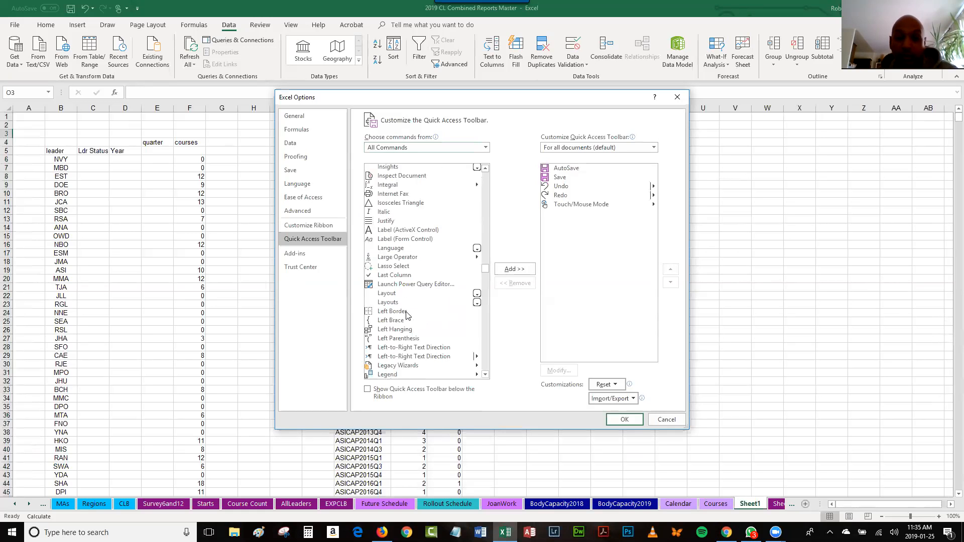
# Examine the complete command list from the Link entries to Outline and select Option Button (Form Control)
pyautogui.scroll(-6, 407, 298)
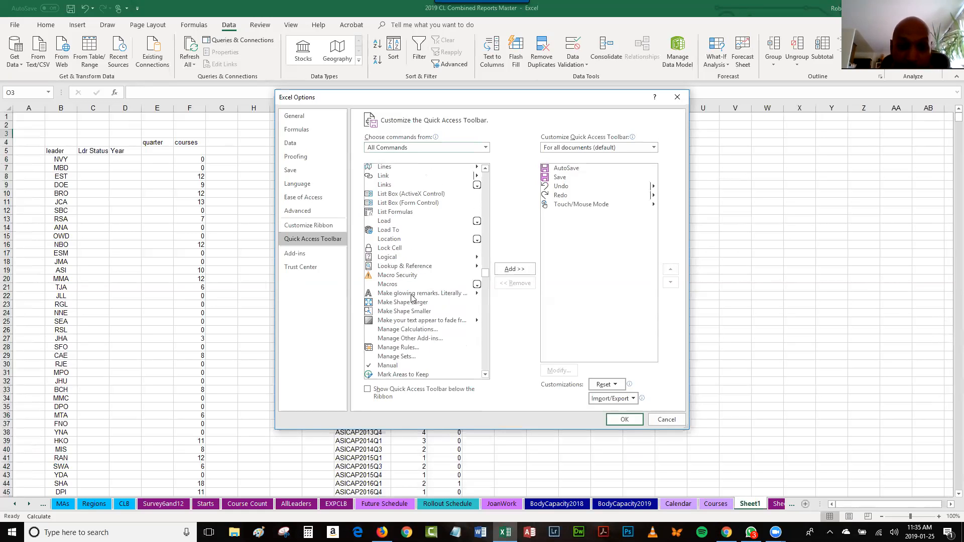
pyautogui.scroll(-2, 412, 298)
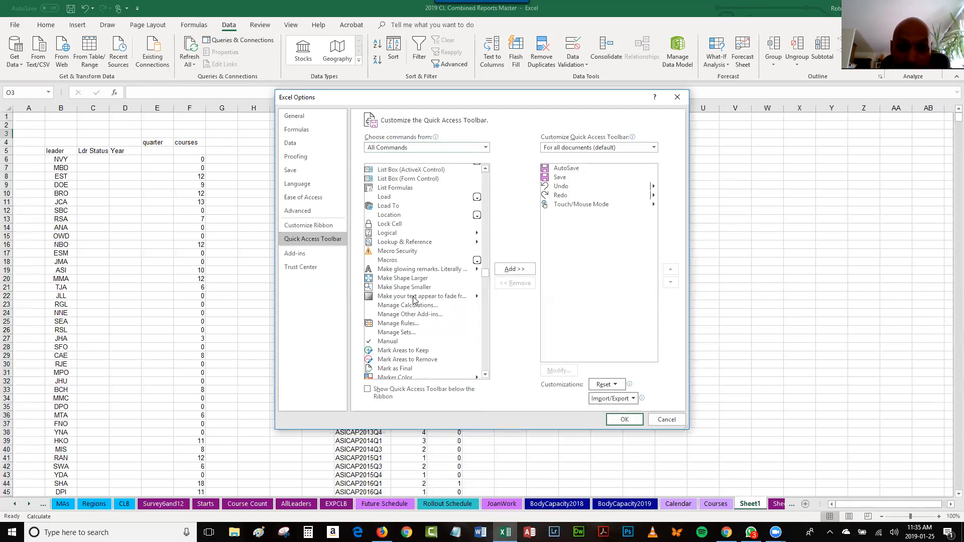
pyautogui.scroll(-4, 413, 299)
pyautogui.scroll(-10, 413, 302)
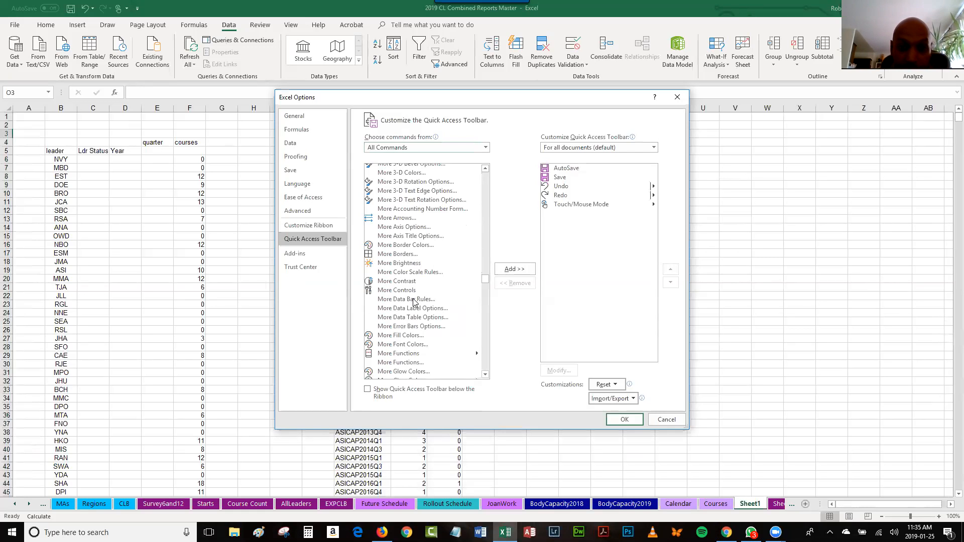
pyautogui.scroll(-10, 413, 302)
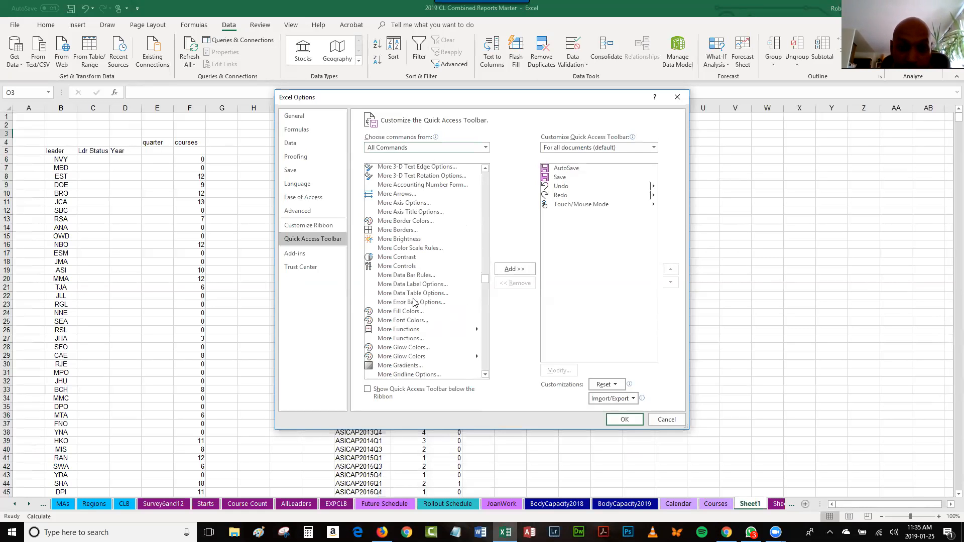
pyautogui.scroll(-12, 413, 300)
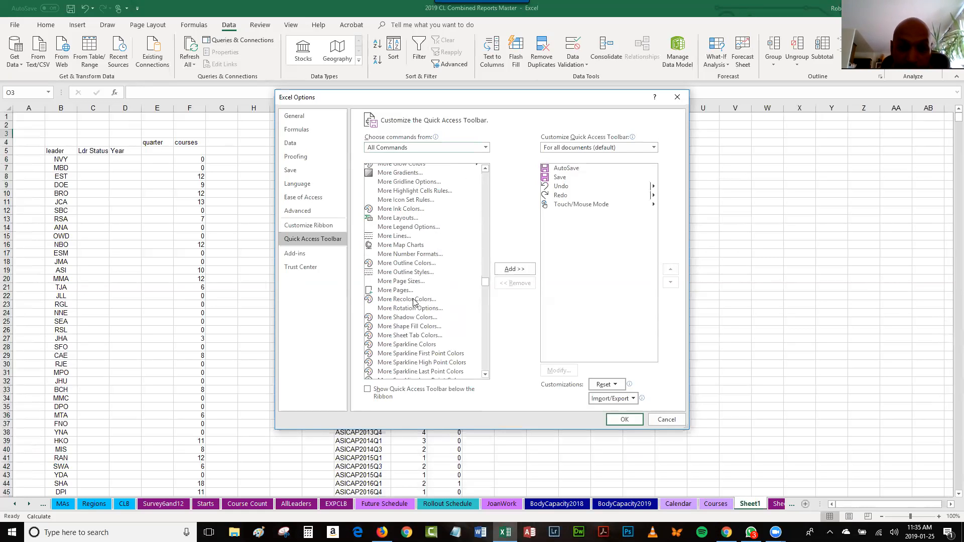
pyautogui.scroll(-15, 413, 302)
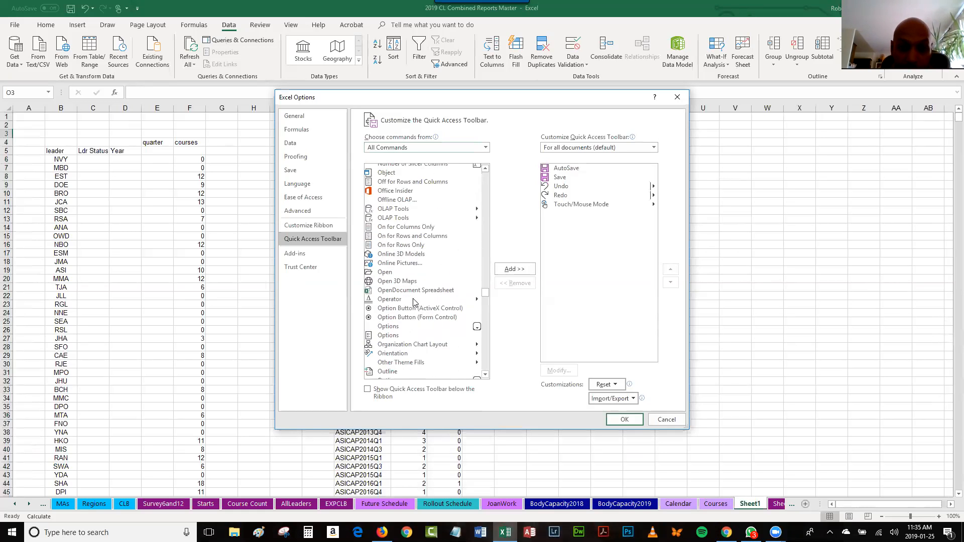
pyautogui.click(390, 317)
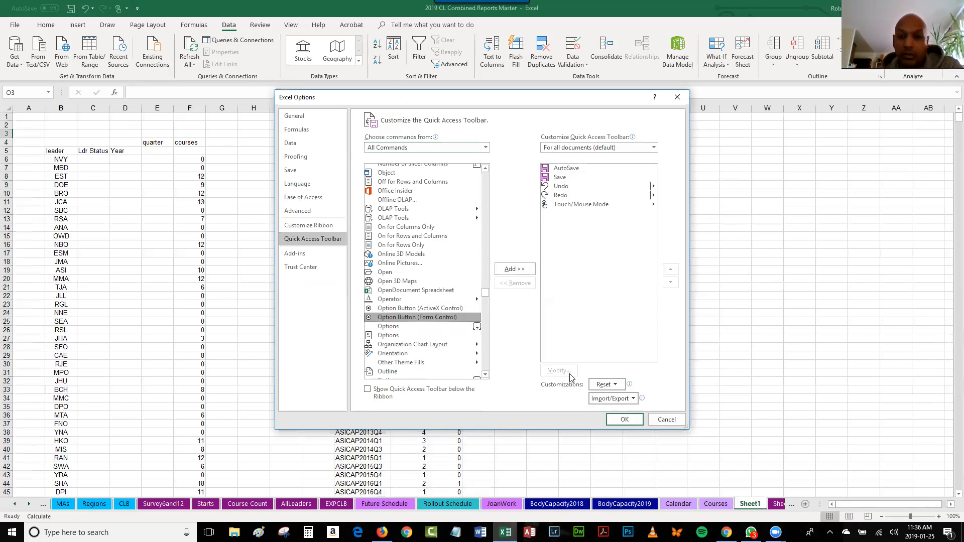
# Cancel the Quick Access Toolbar customization and look over the available Insert and Data commands
pyautogui.click(666, 419)
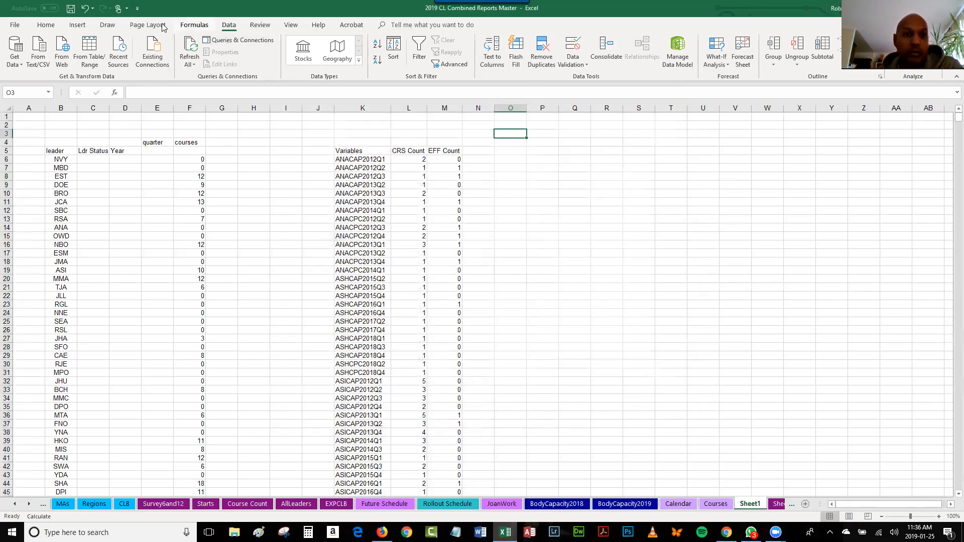
pyautogui.click(78, 26)
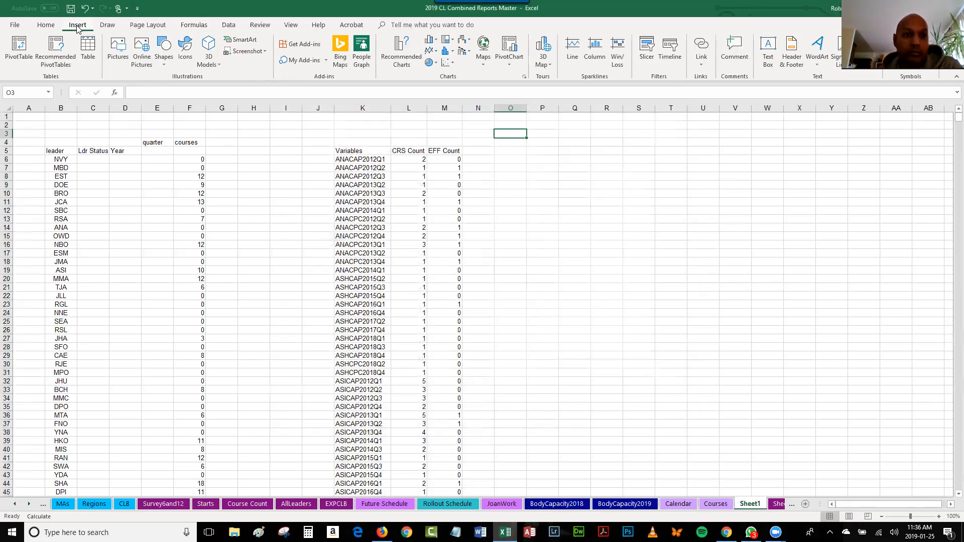
pyautogui.click(228, 26)
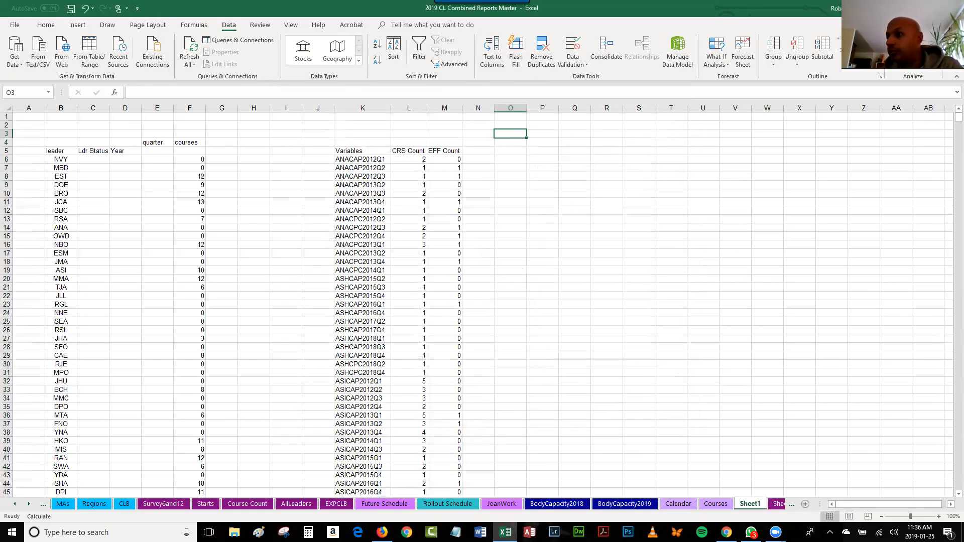
pyautogui.hotkey('alt', 'Tab')
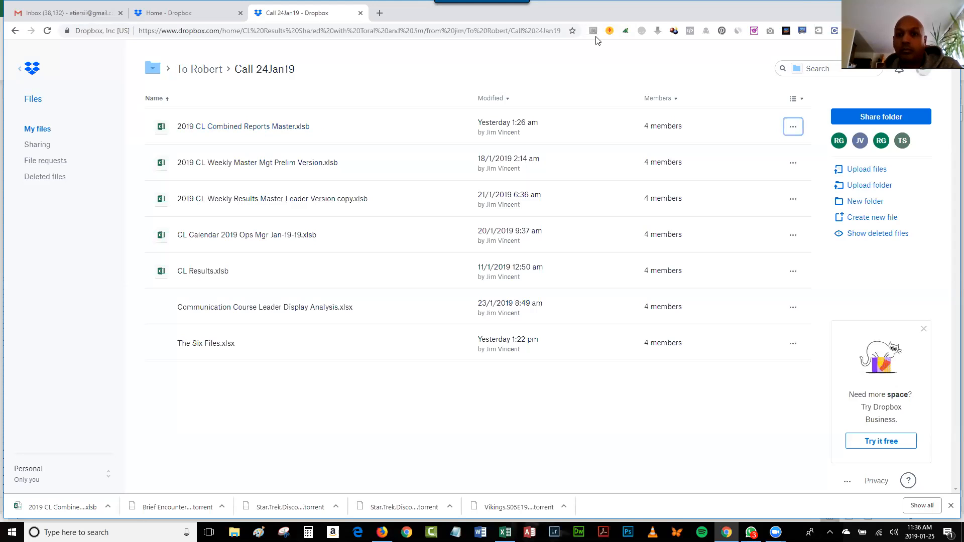
pyautogui.hotkey('alt', 'Tab')
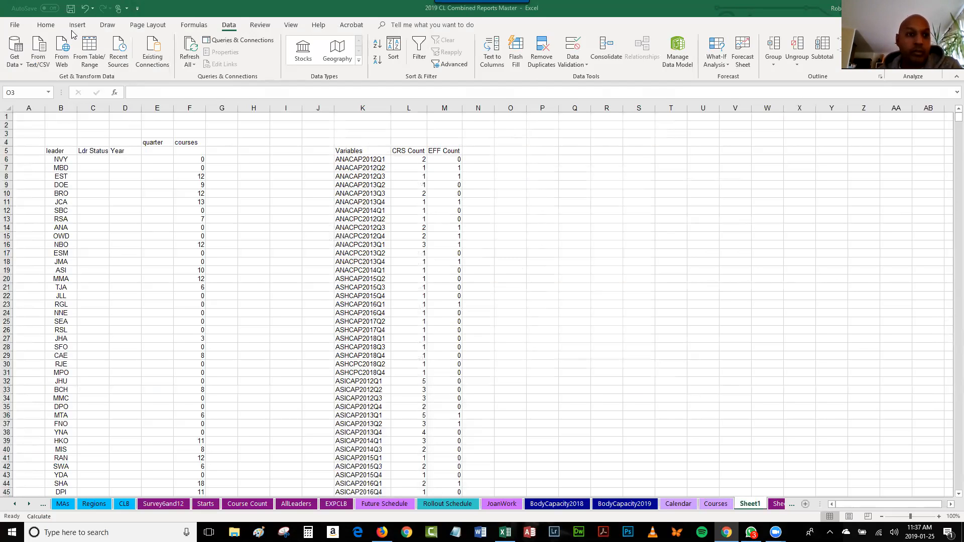
# Add the Controls group from the Developer commands to the Quick Access Toolbar for all documents
pyautogui.click(13, 23)
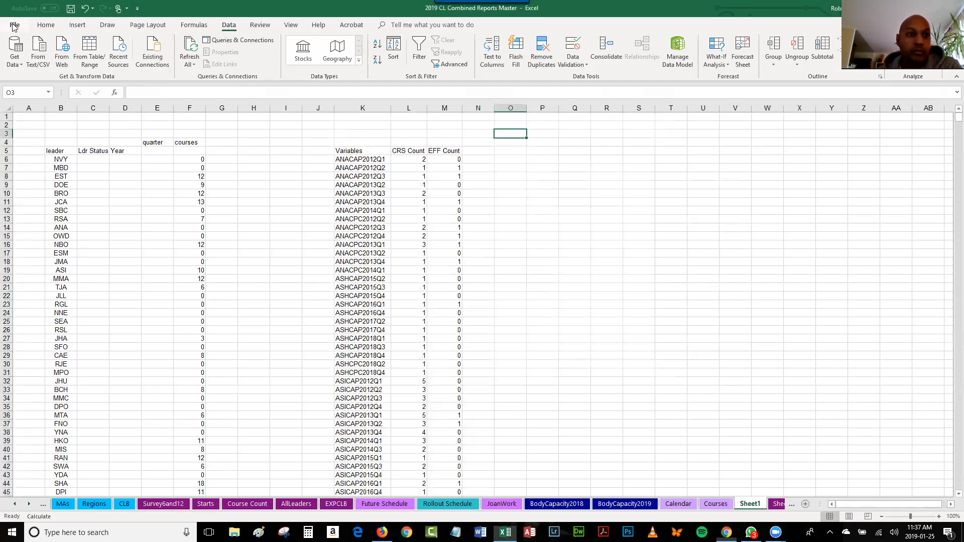
pyautogui.click(138, 9)
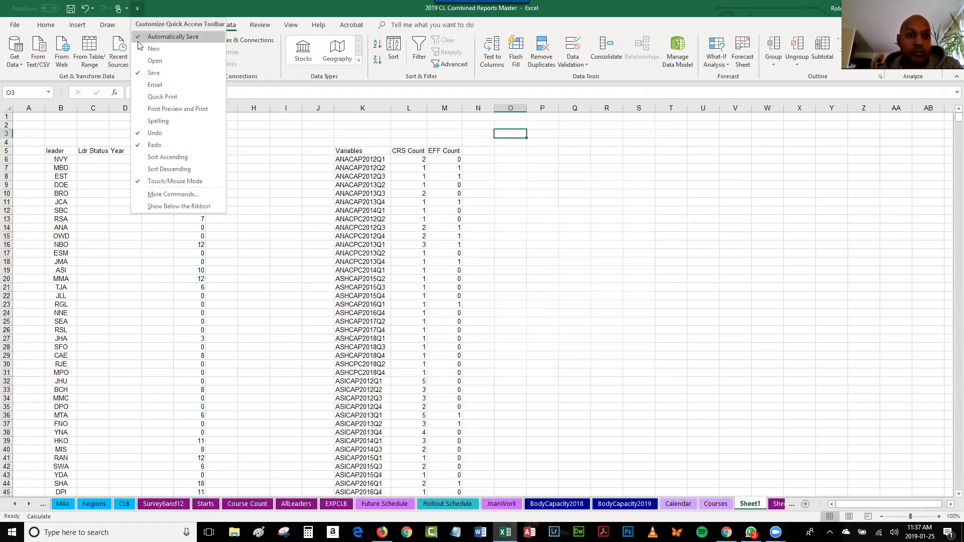
pyautogui.click(190, 196)
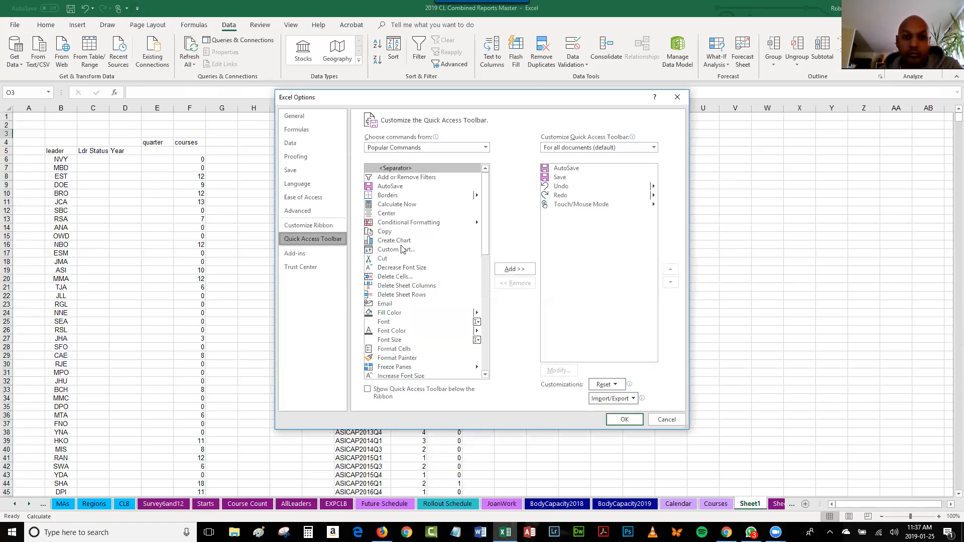
pyautogui.click(412, 149)
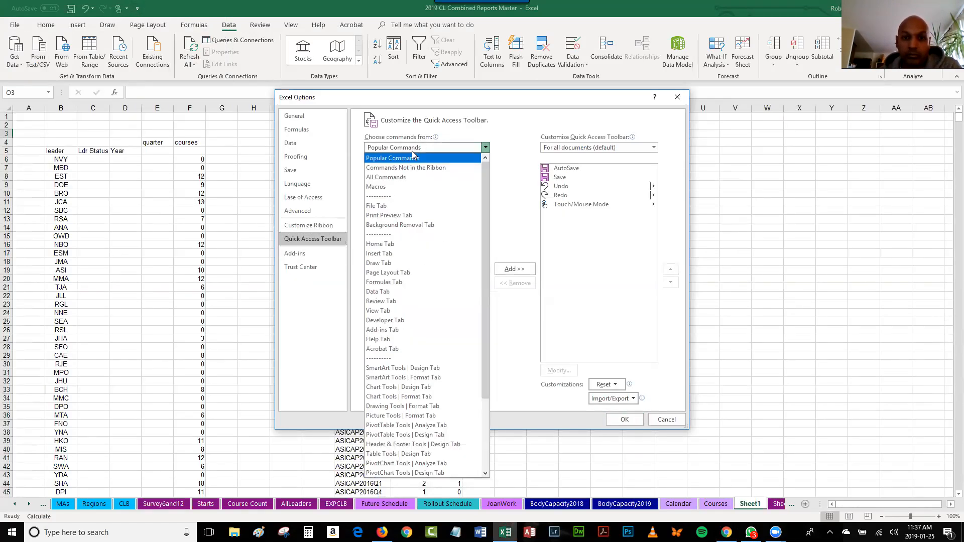
pyautogui.click(405, 322)
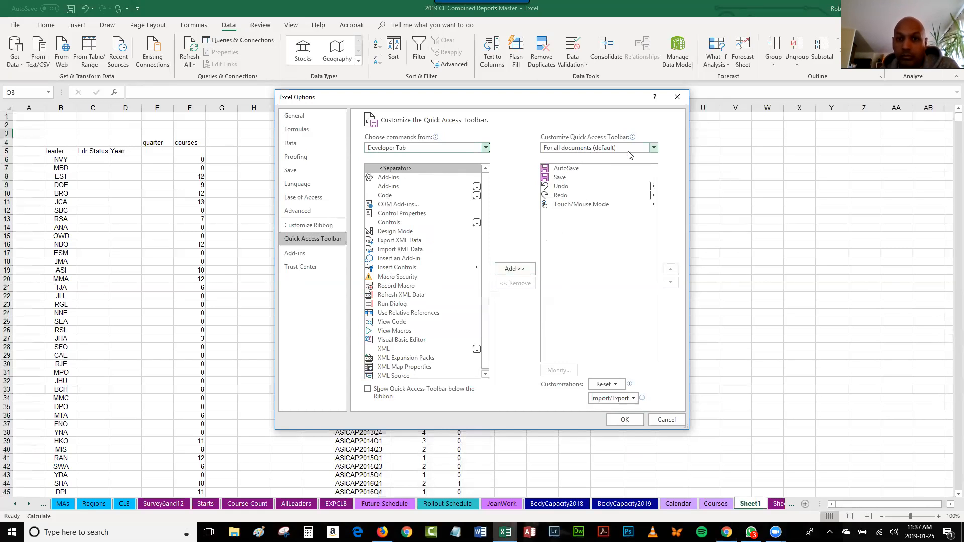
pyautogui.click(654, 147)
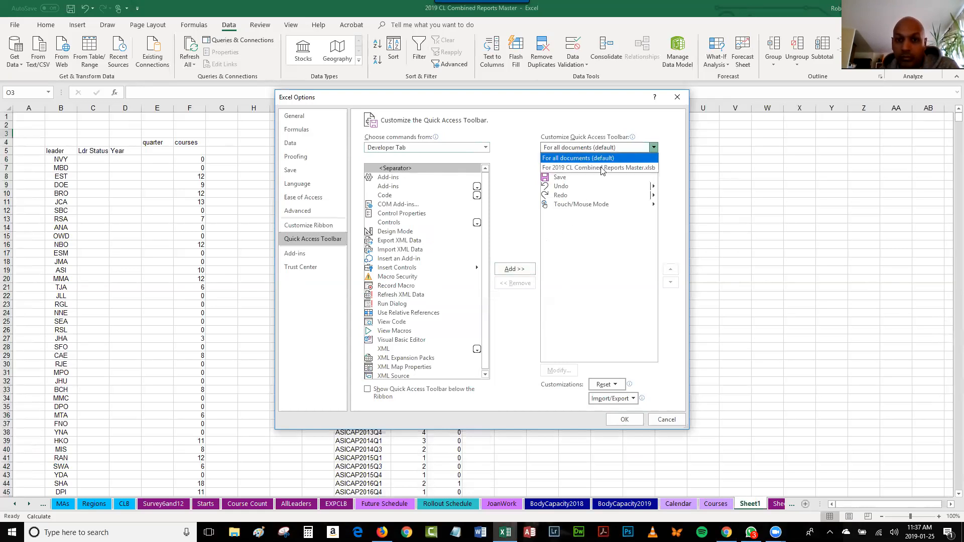
pyautogui.click(595, 241)
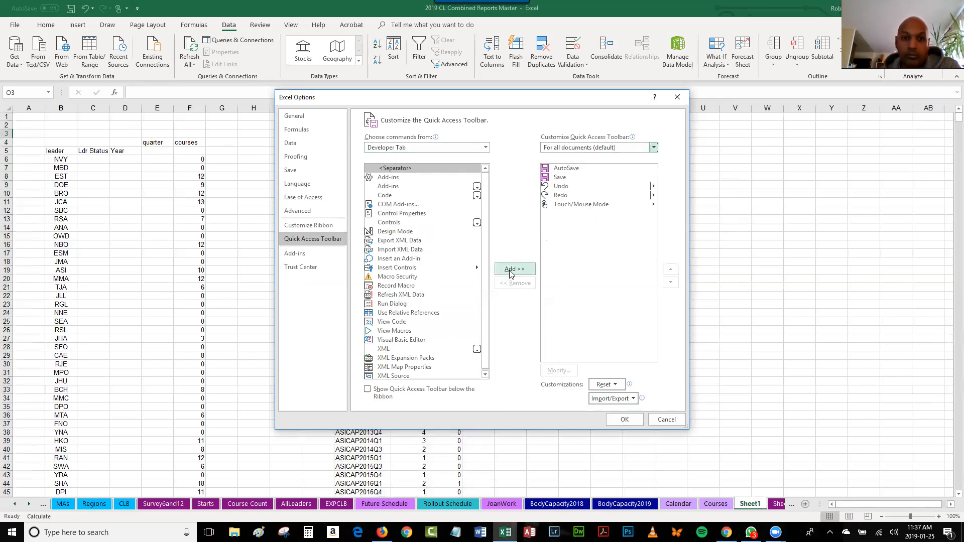
pyautogui.click(397, 215)
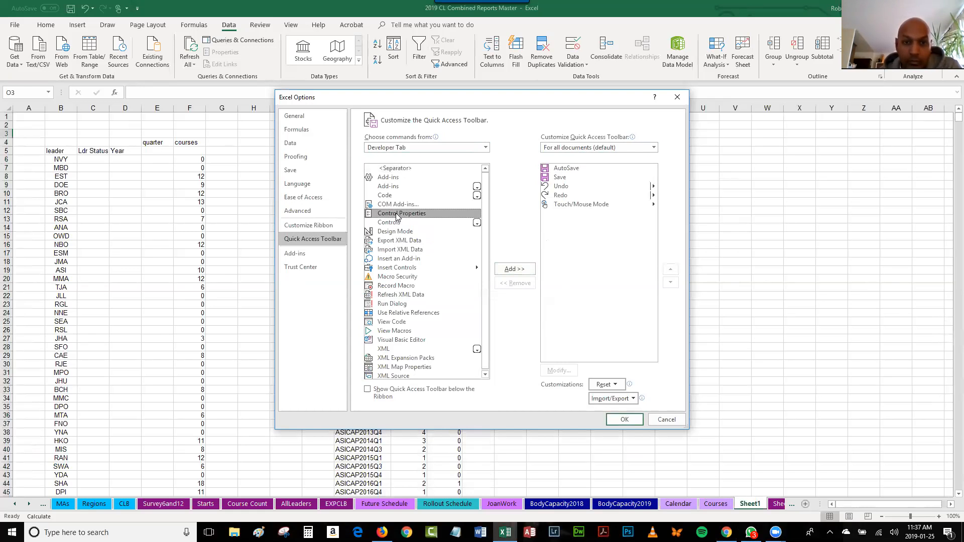
pyautogui.click(393, 224)
pyautogui.click(514, 269)
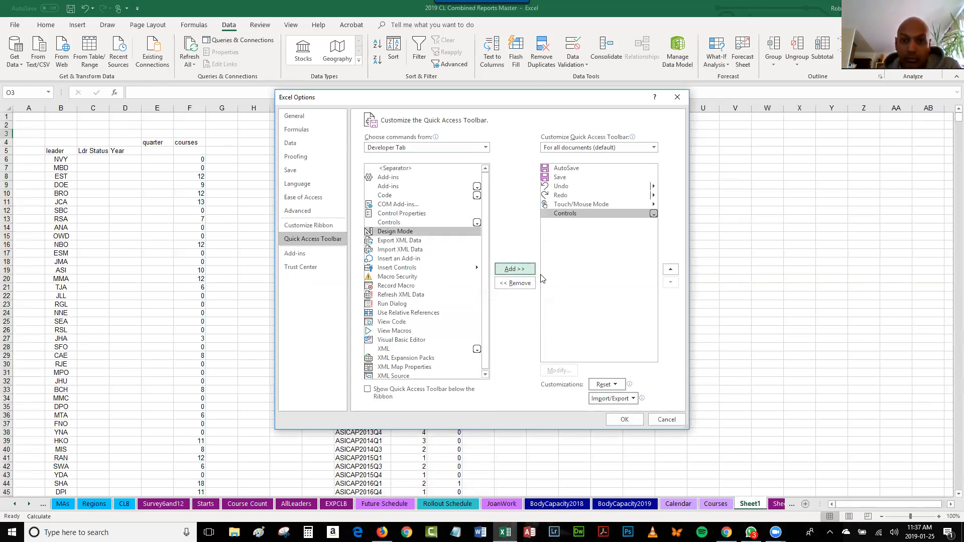
pyautogui.click(622, 420)
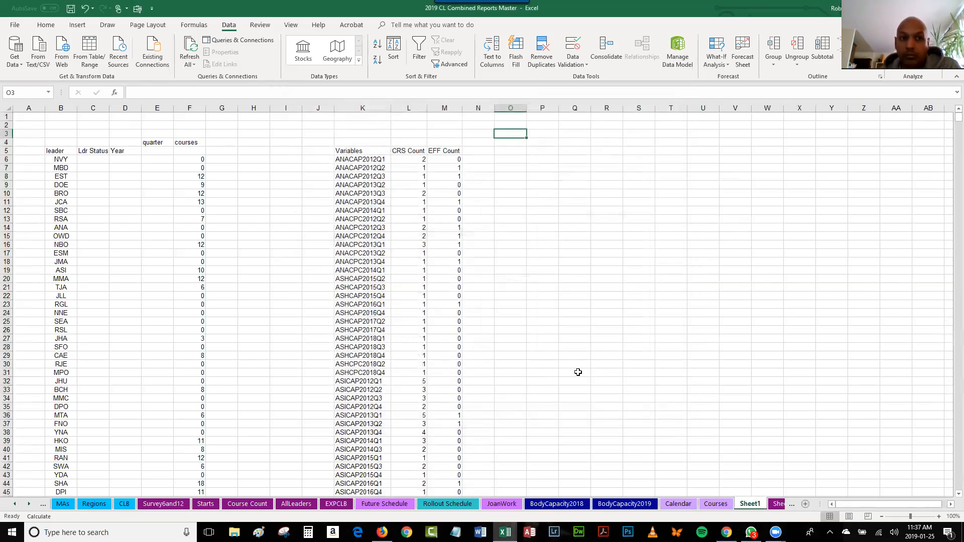
# Look through the Home, Data, Formulas, Page Layout and Insert ribbon commands
pyautogui.click(41, 26)
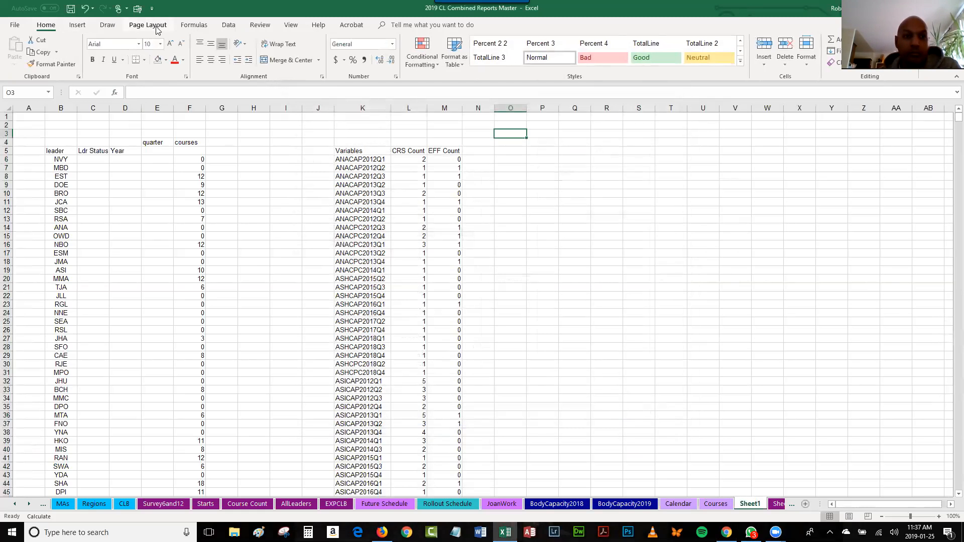
pyautogui.click(224, 26)
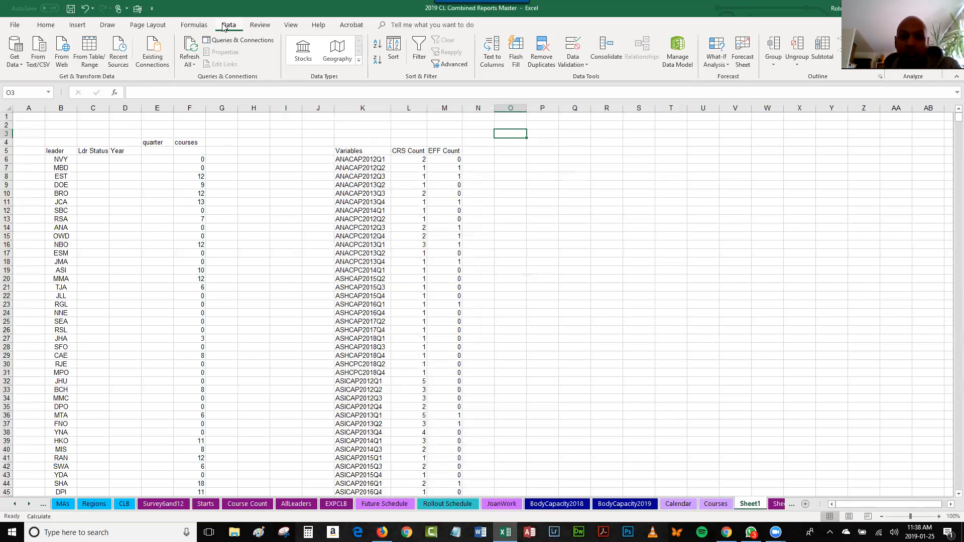
pyautogui.click(193, 26)
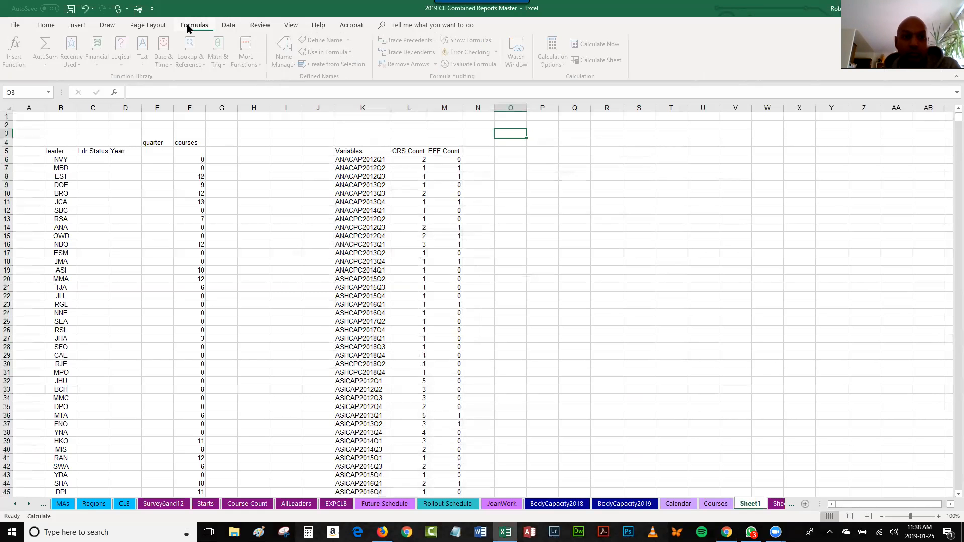
pyautogui.click(147, 27)
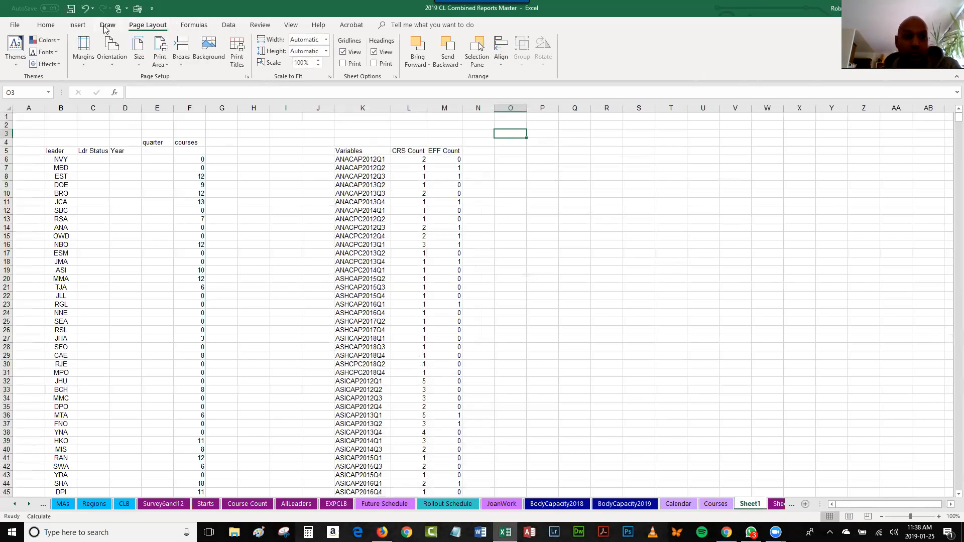
pyautogui.click(77, 27)
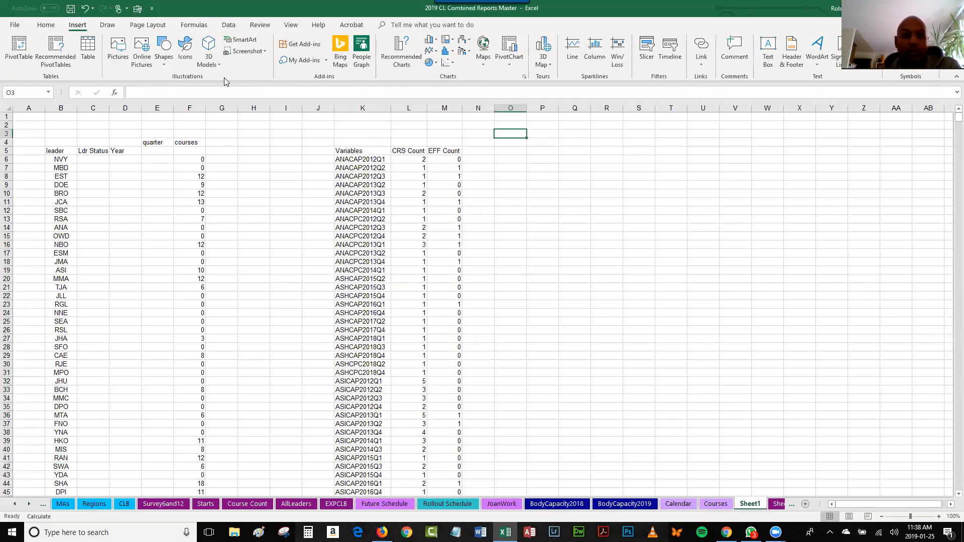
# Review the Touch/Mouse Mode and Controls entries in the Quick Access Toolbar's command list
pyautogui.click(153, 9)
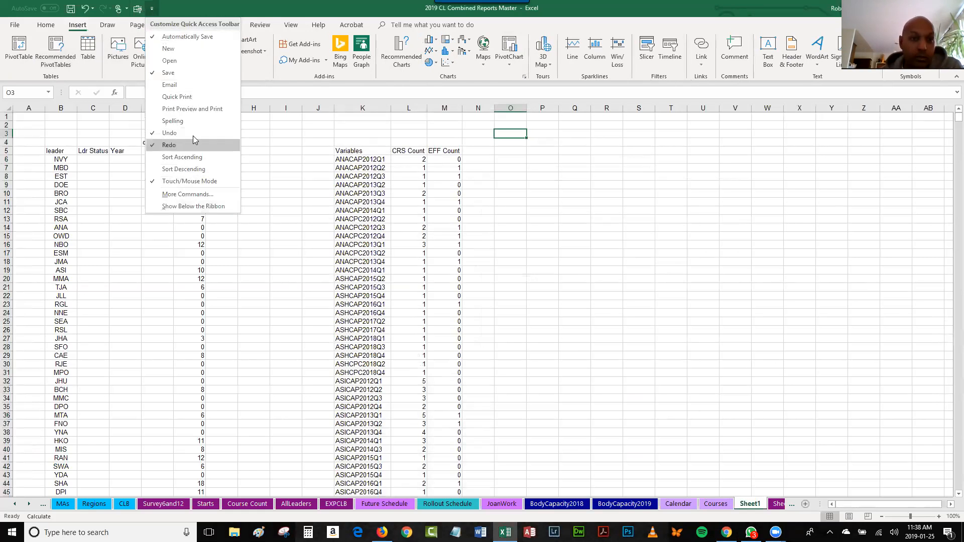
pyautogui.click(187, 195)
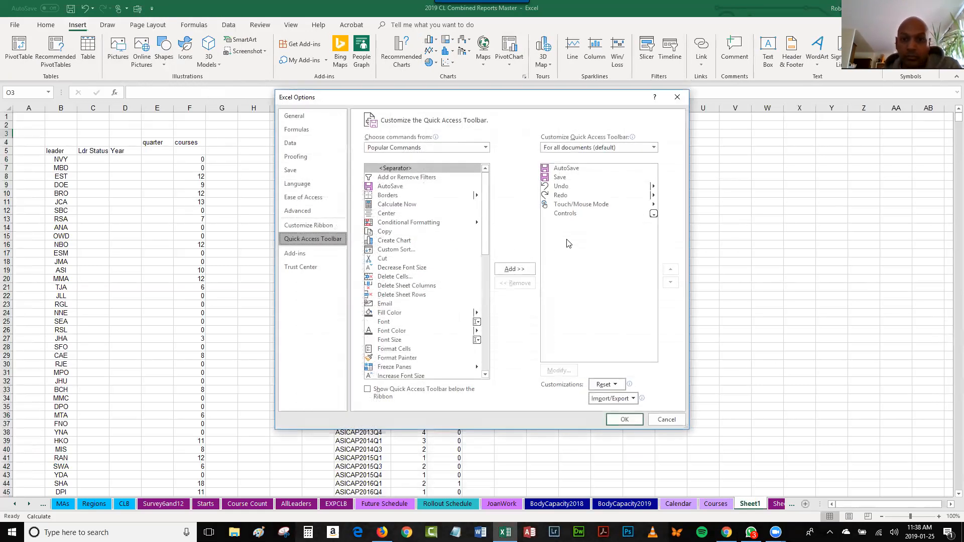
pyautogui.click(569, 205)
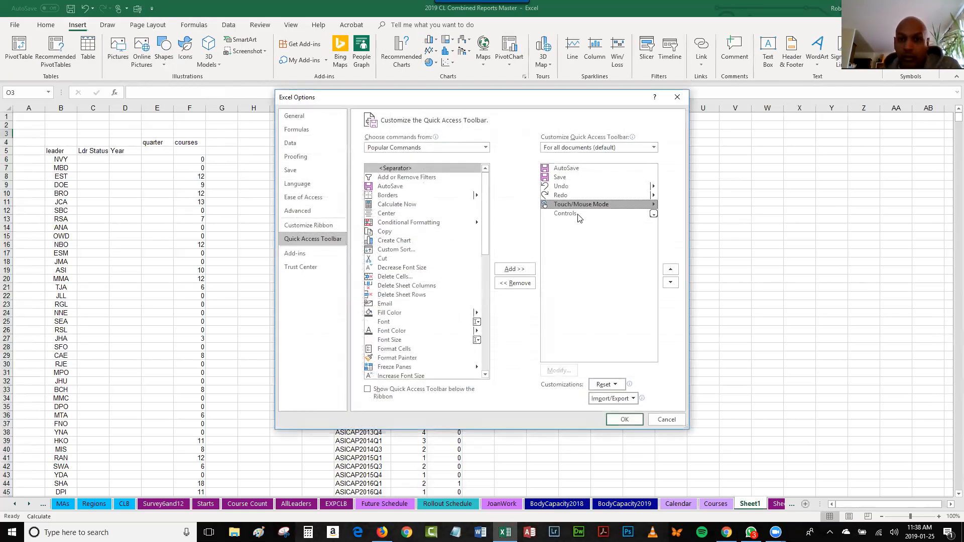
pyautogui.click(578, 214)
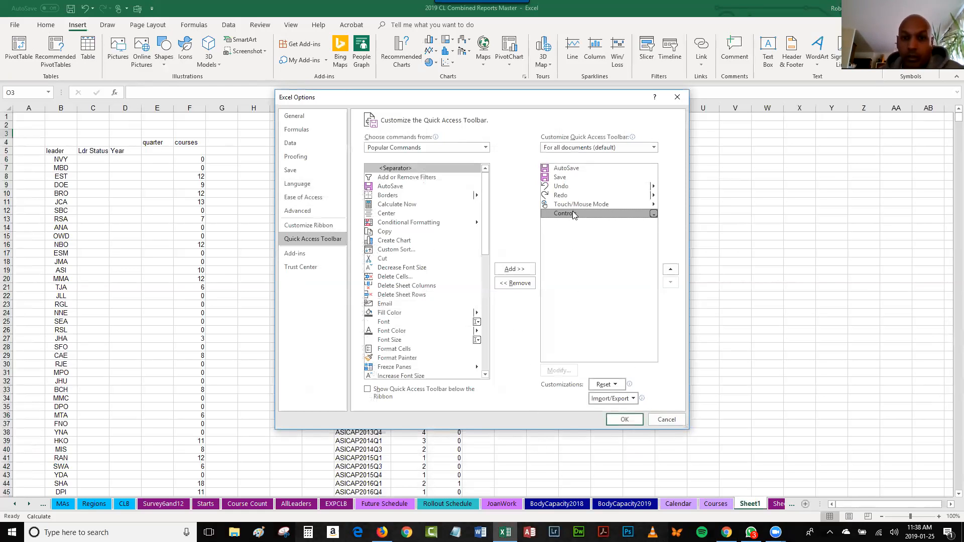
pyautogui.click(625, 420)
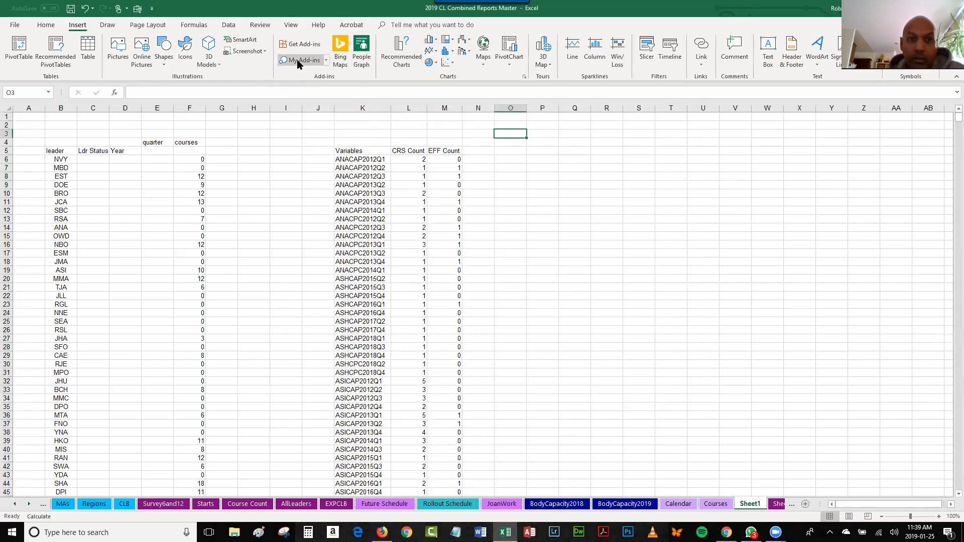
# Examine the ribbon commands from Home and Acrobat through View, Review, Data, Formulas, Page Layout and Draw
pyautogui.click(45, 25)
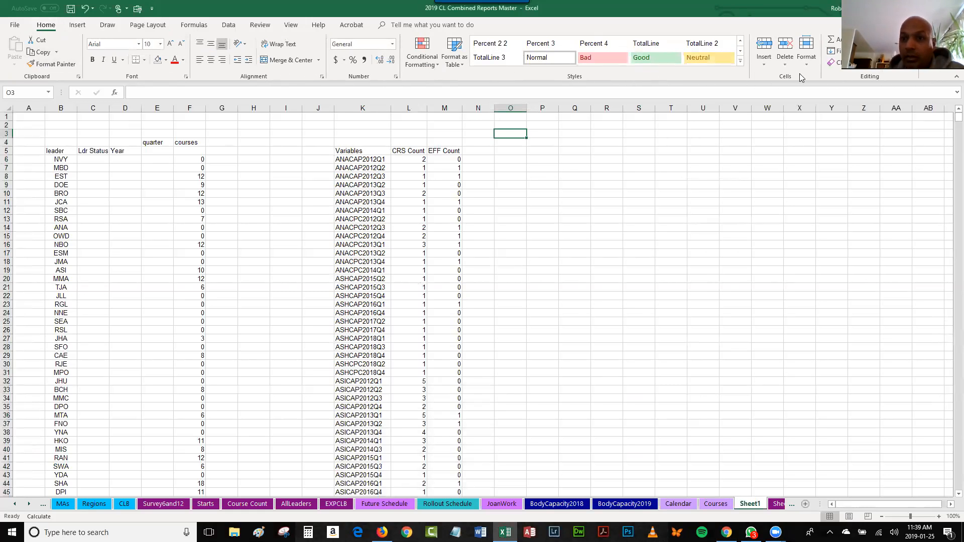
pyautogui.click(352, 26)
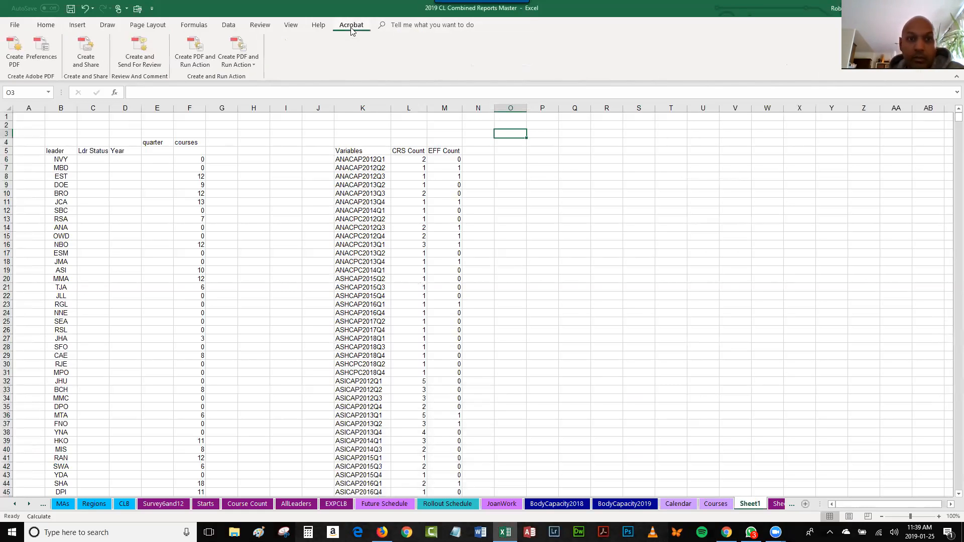
pyautogui.click(319, 26)
pyautogui.click(292, 27)
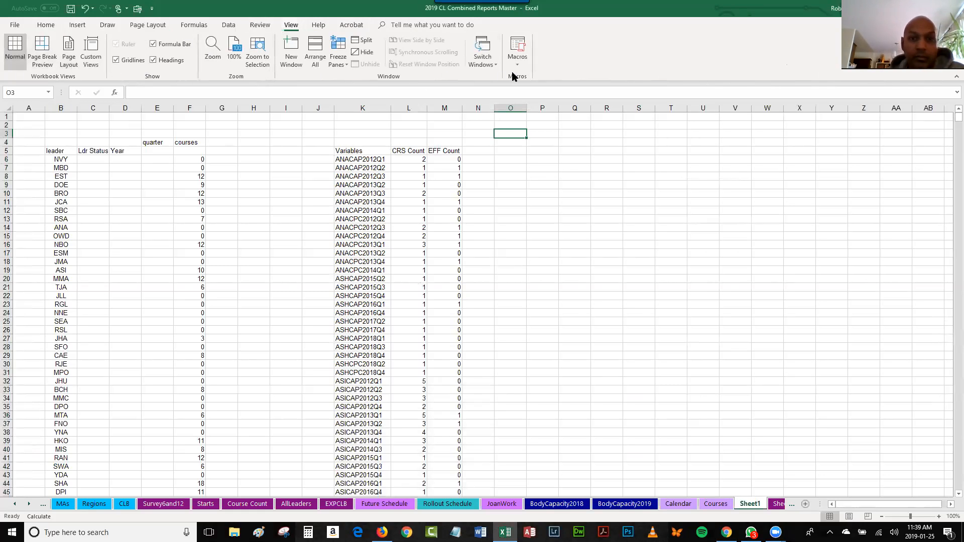
pyautogui.click(260, 24)
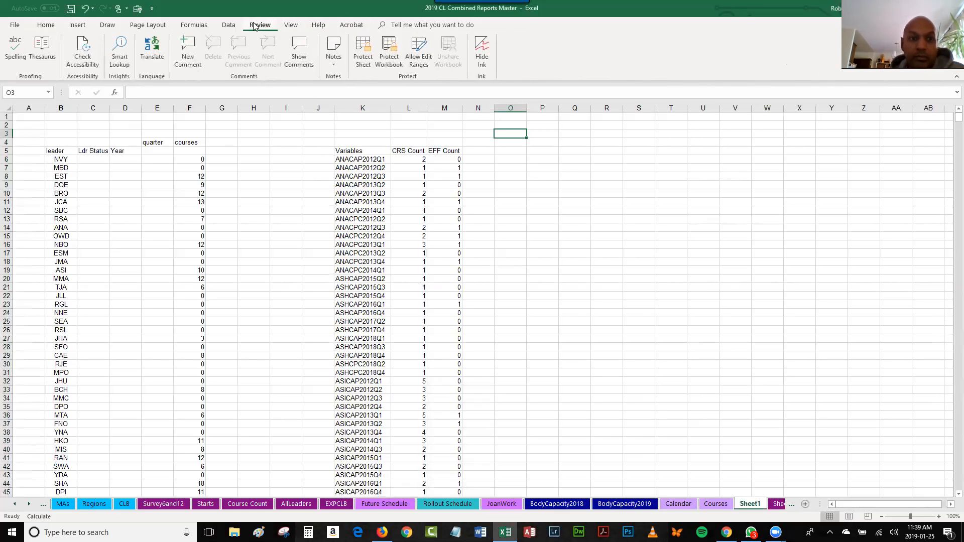
pyautogui.click(227, 26)
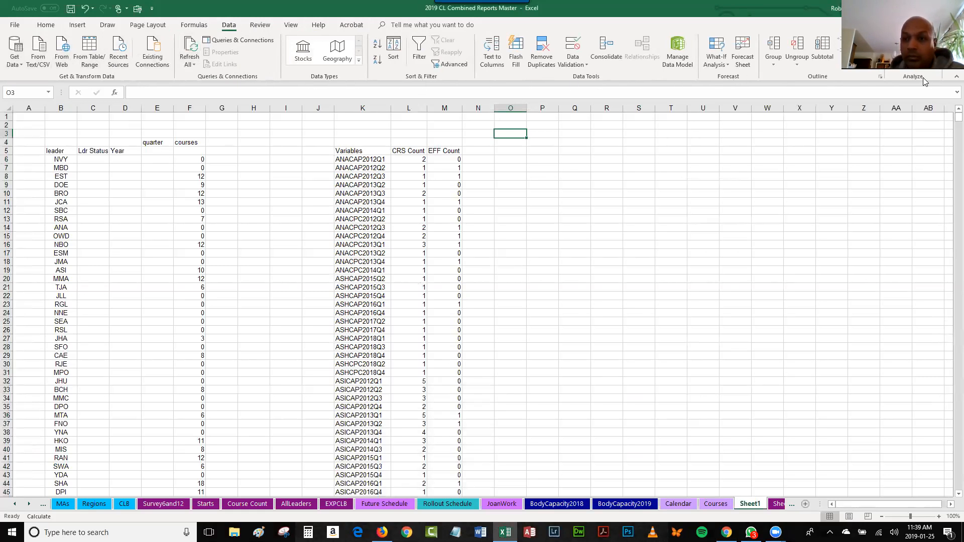
pyautogui.click(193, 24)
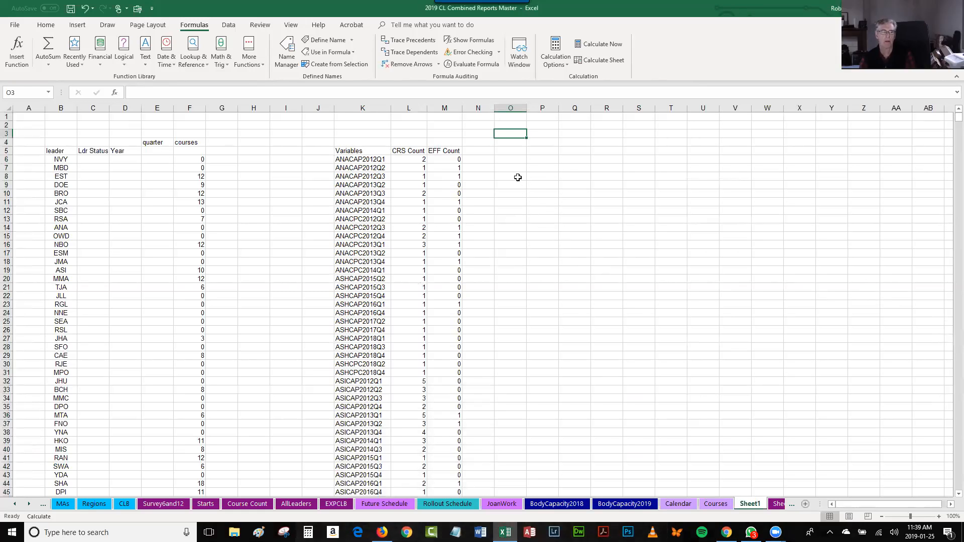
pyautogui.click(514, 151)
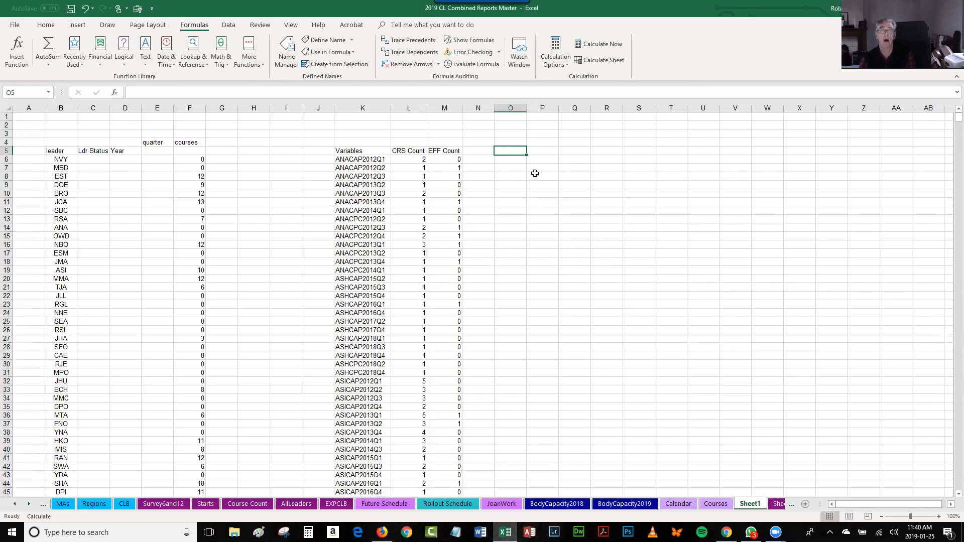
pyautogui.click(516, 142)
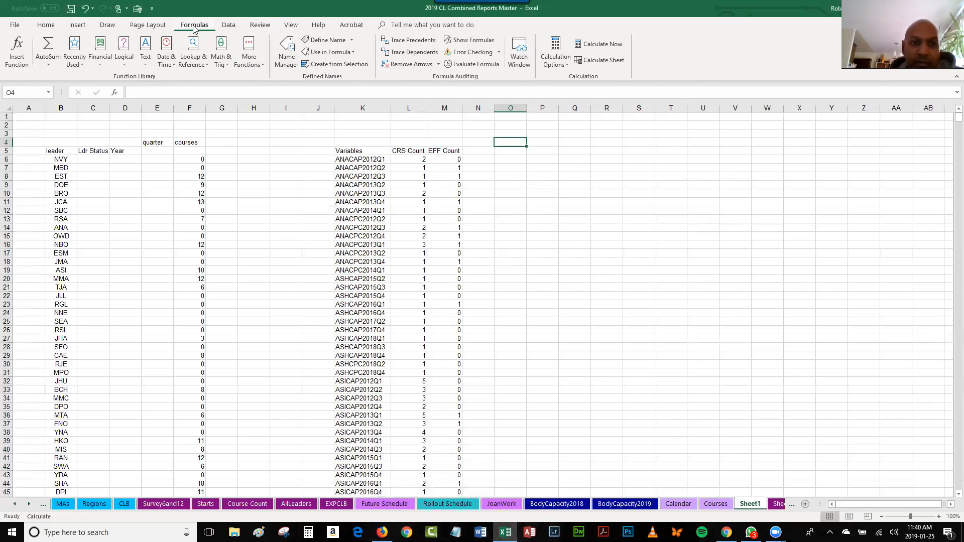
pyautogui.click(149, 27)
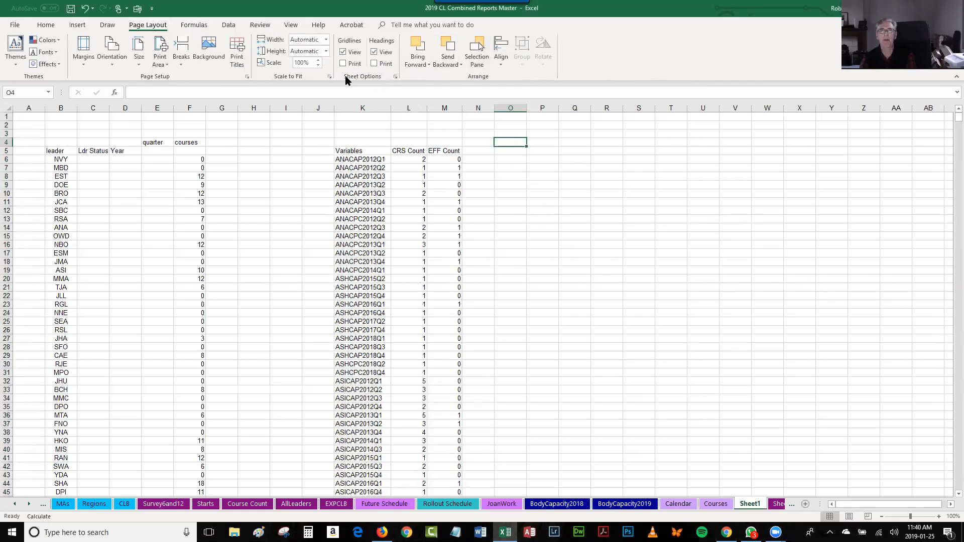
pyautogui.click(107, 26)
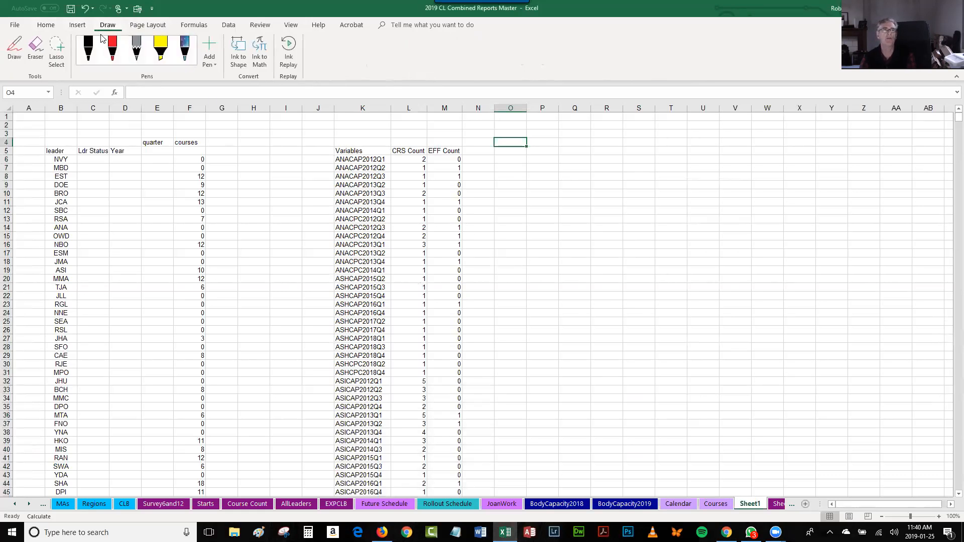
# Review the Insert and Data commands and the Courses sheet's columns from the LDRCRSYRQTR key back to the first fields
pyautogui.click(77, 29)
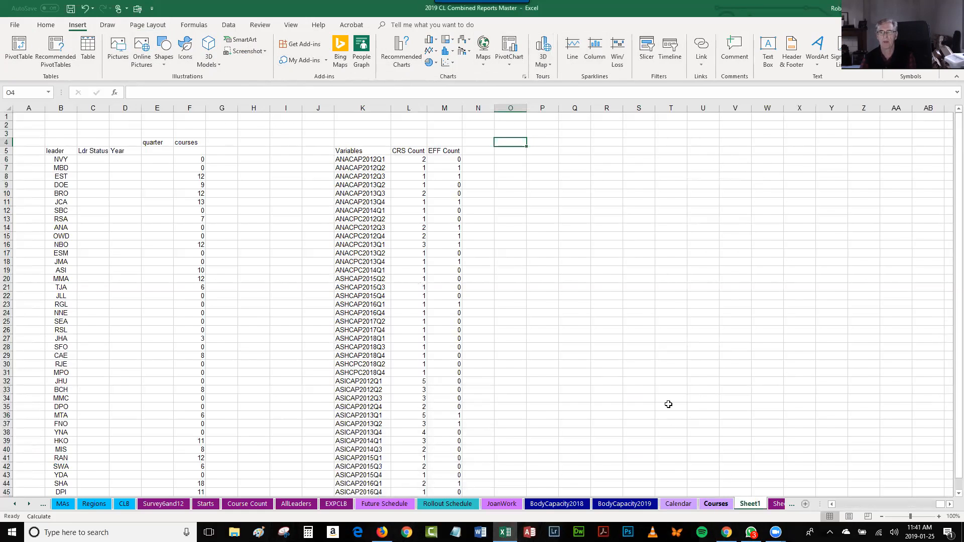
pyautogui.hotkey('ctrl', 'pageup')
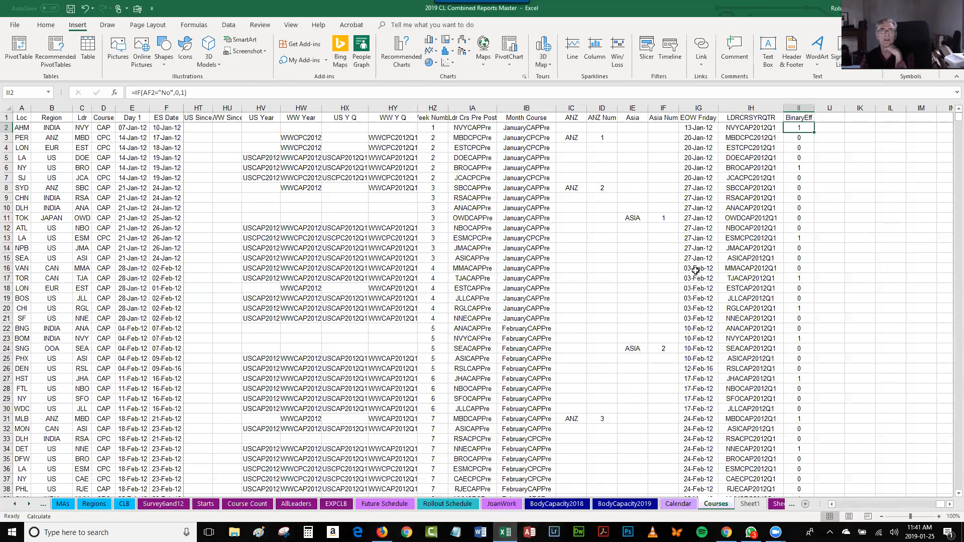
pyautogui.moveTo(939, 504); pyautogui.dragTo(822, 505)
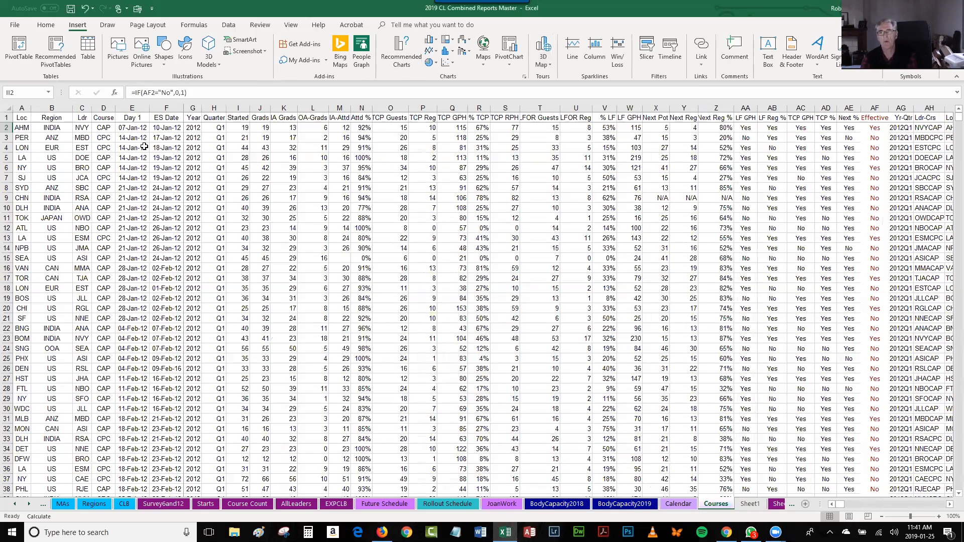
pyautogui.click(229, 26)
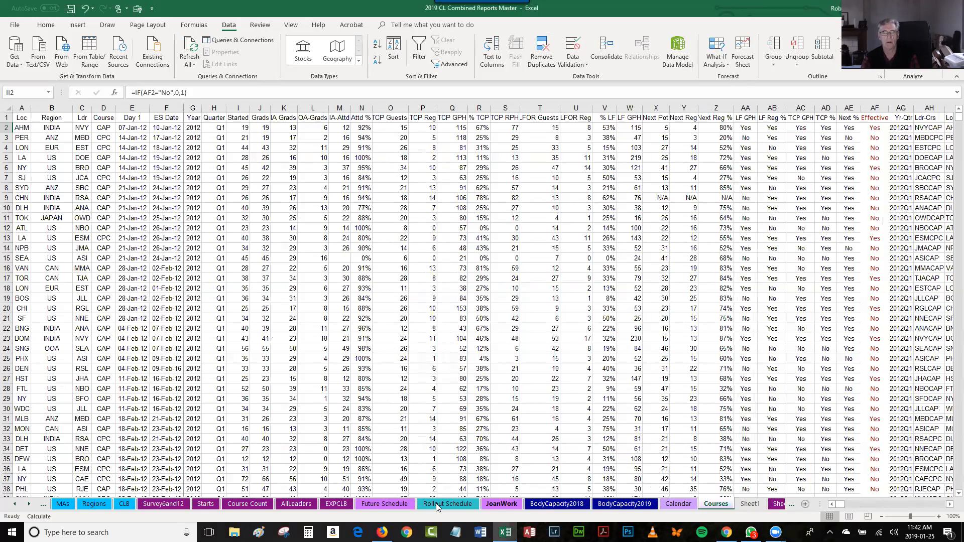
# On the Future Schedule sheet, autofit columns G, F and E to their contents
pyautogui.click(396, 504)
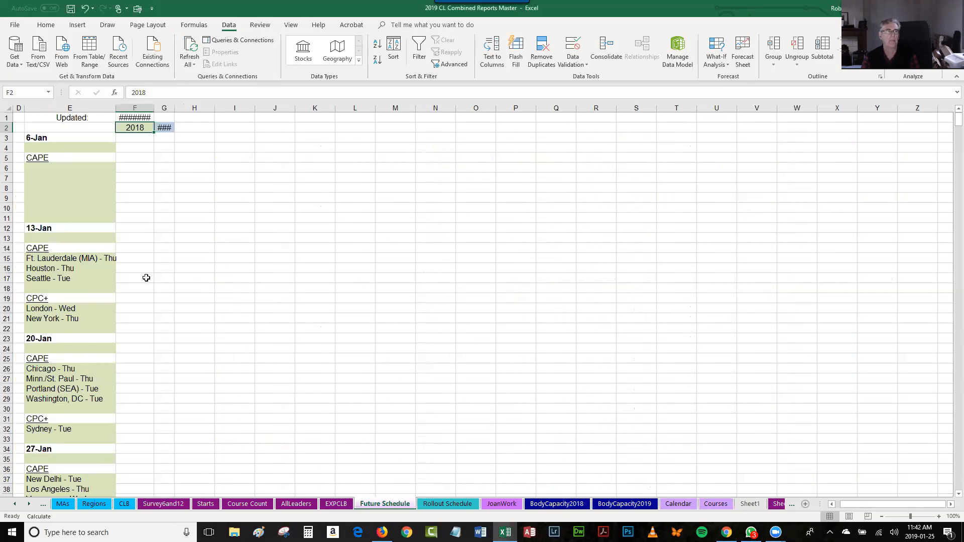
pyautogui.doubleClick(174, 108)
pyautogui.doubleClick(154, 108)
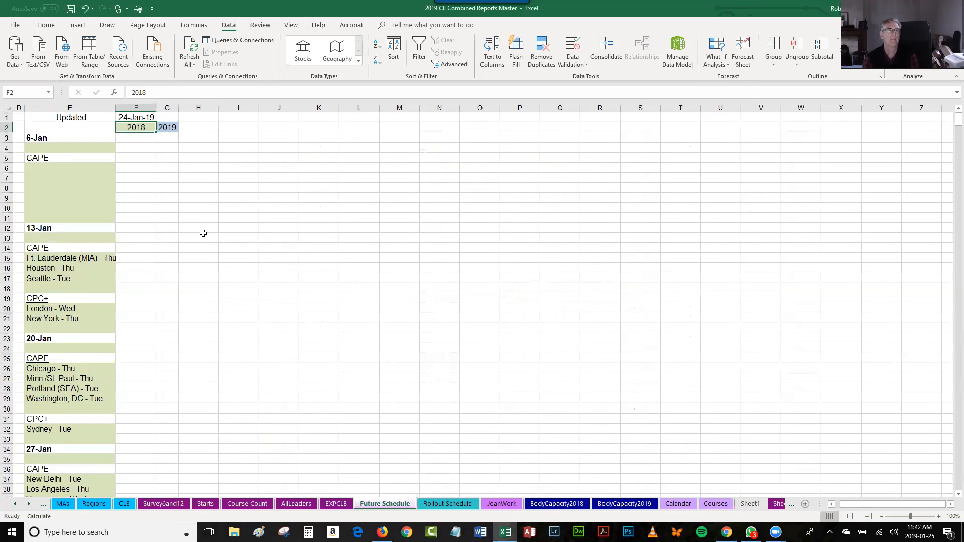
pyautogui.scroll(-7, 138, 246)
pyautogui.scroll(-5, 138, 246)
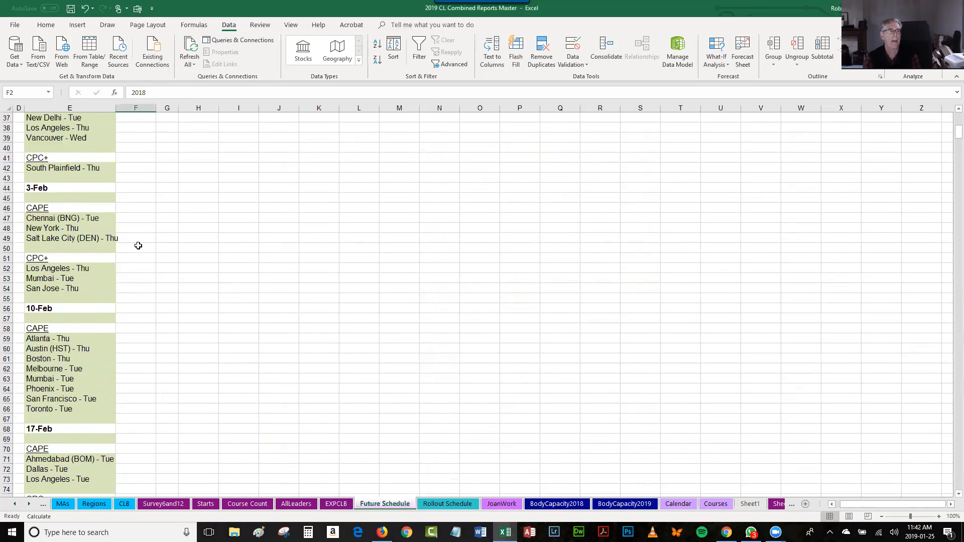
pyautogui.click(75, 219)
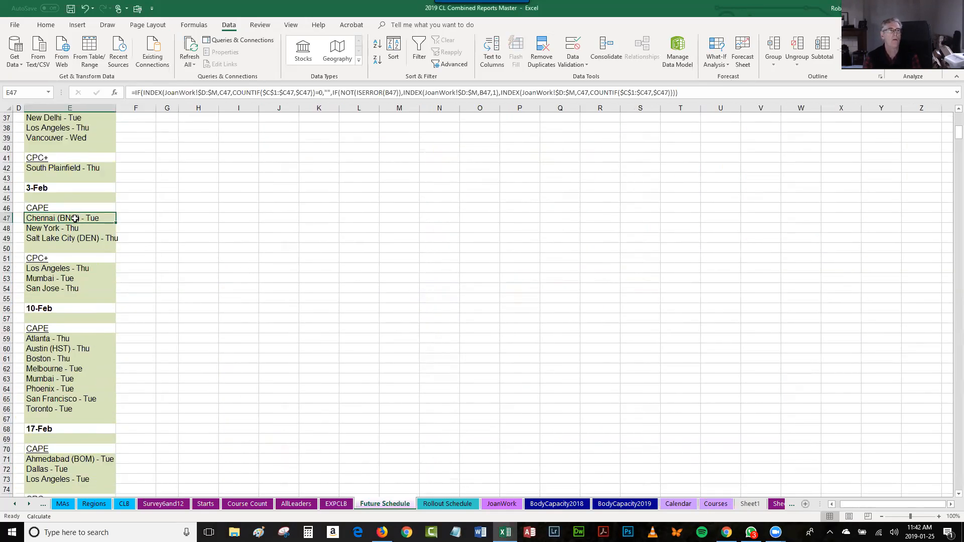
pyautogui.doubleClick(116, 108)
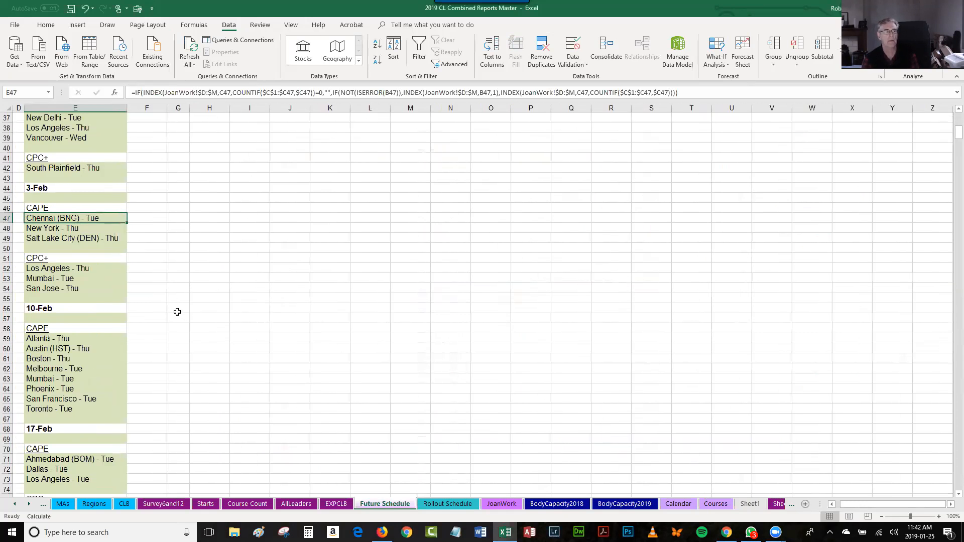
# Look through the Future Schedule course listings from January to August and inspect the formula of the 28-Jul Salt Lake City entry
pyautogui.scroll(9, 171, 291)
pyautogui.scroll(3, 161, 236)
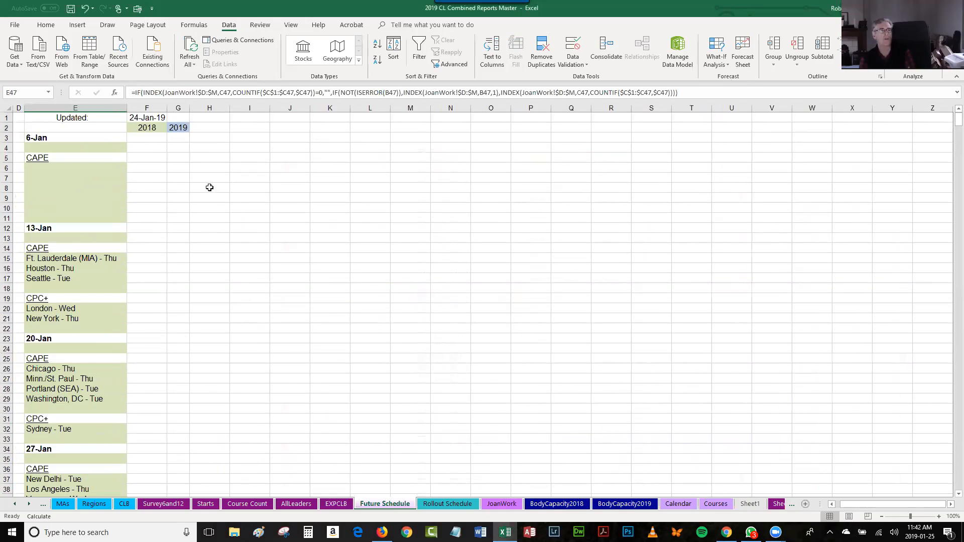
pyautogui.click(209, 188)
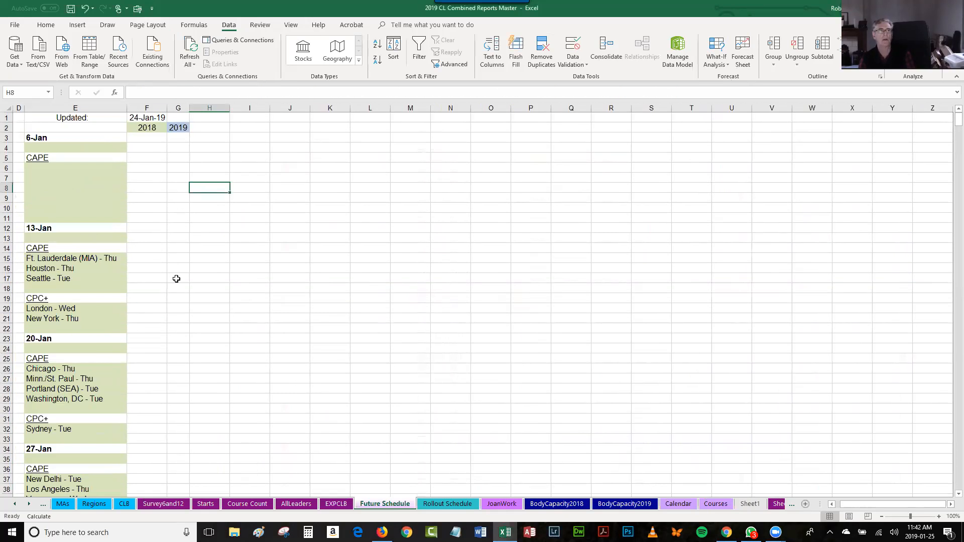
pyautogui.scroll(-5, 161, 267)
pyautogui.scroll(-3, 157, 279)
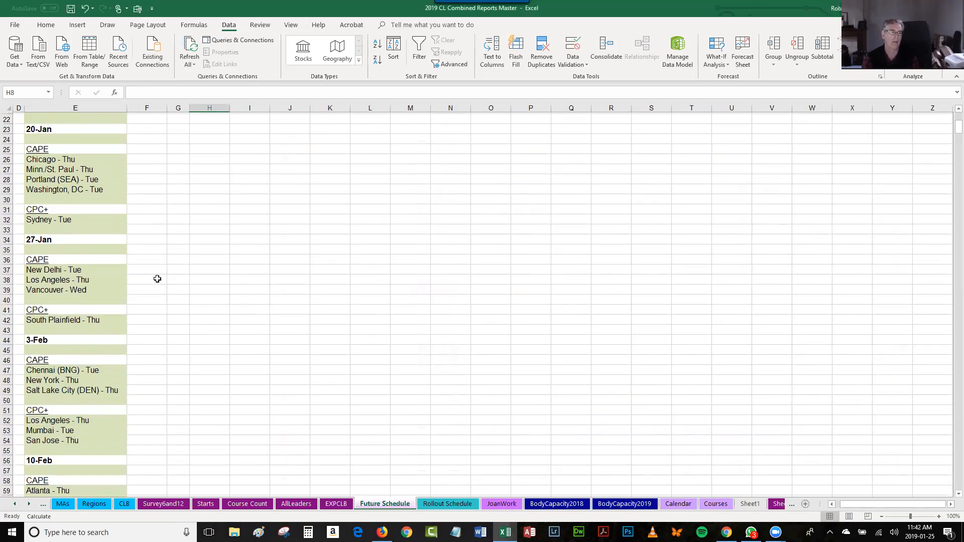
pyautogui.scroll(-2, 154, 279)
pyautogui.scroll(-3, 154, 280)
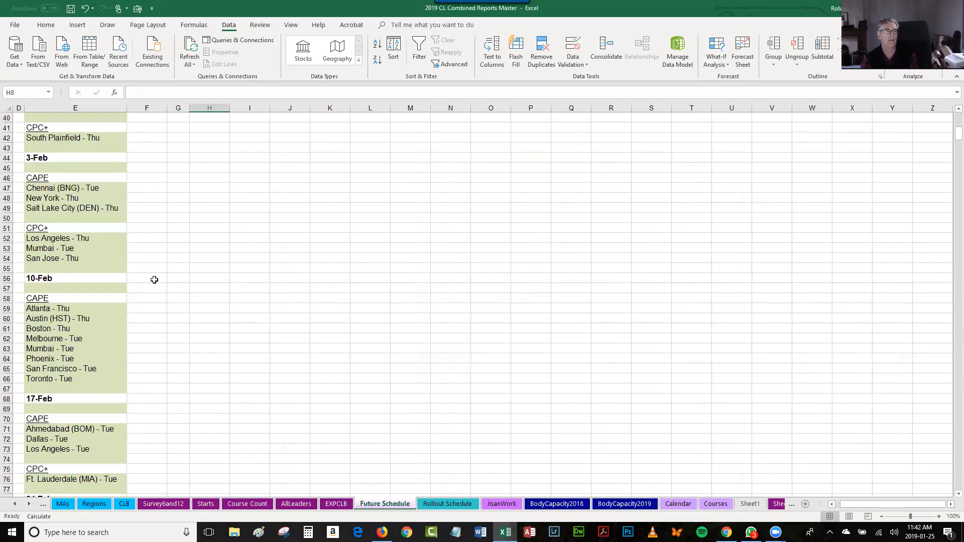
pyautogui.scroll(-4, 154, 280)
pyautogui.scroll(-14, 154, 280)
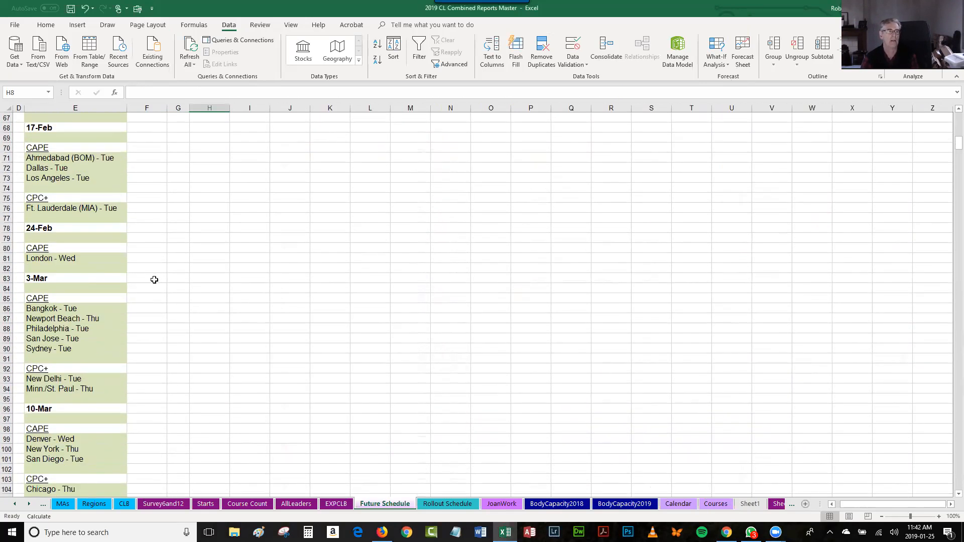
pyautogui.scroll(-20, 154, 280)
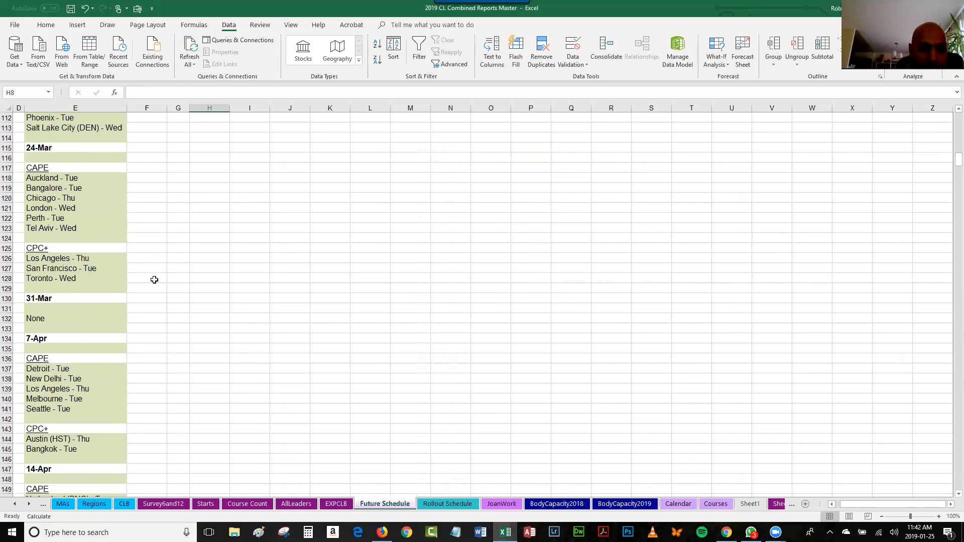
pyautogui.scroll(-6, 156, 282)
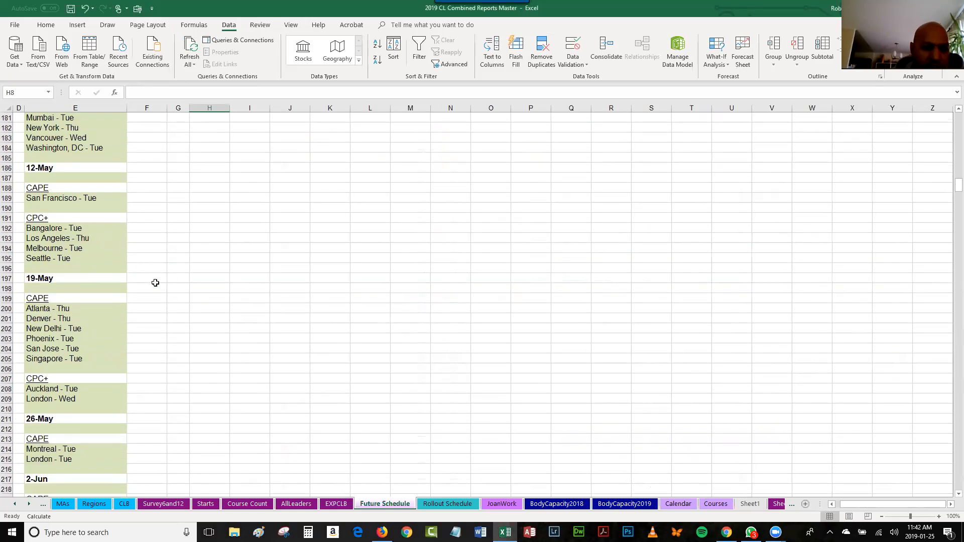
pyautogui.scroll(-6, 163, 301)
pyautogui.scroll(-5, 163, 301)
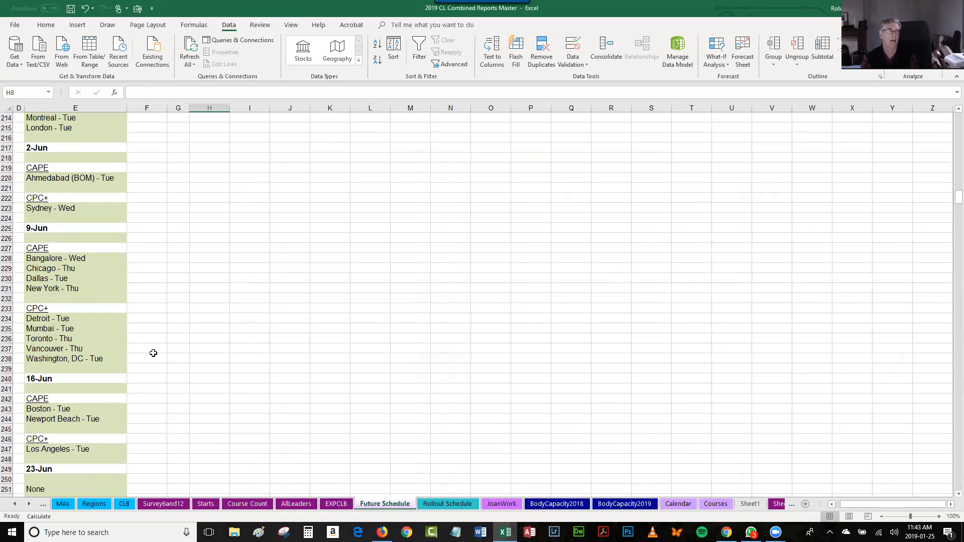
pyautogui.scroll(-12, 153, 353)
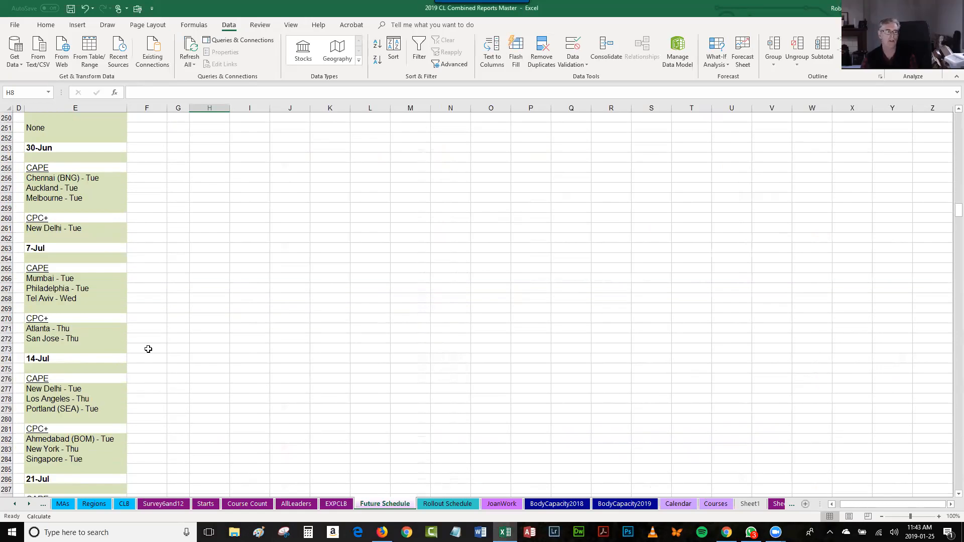
pyautogui.scroll(-15, 148, 350)
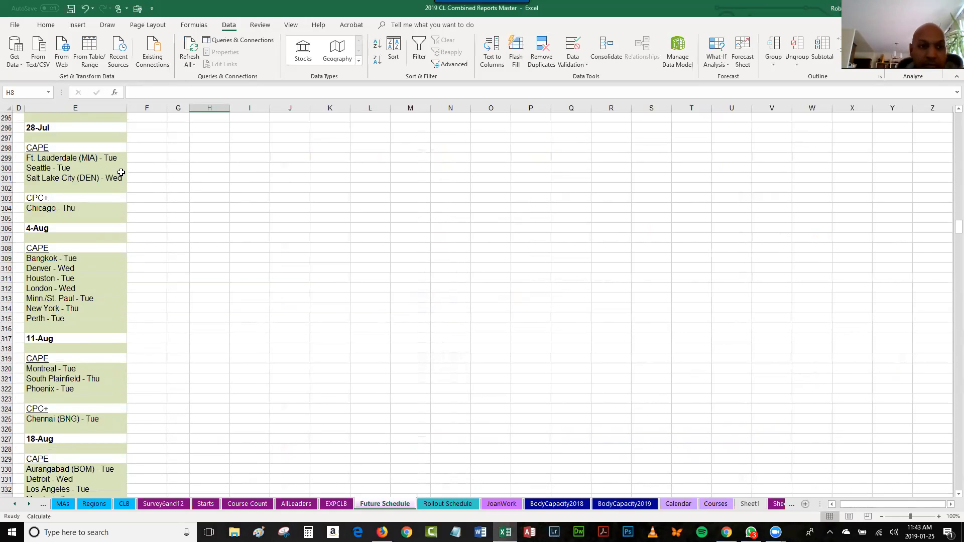
pyautogui.click(74, 178)
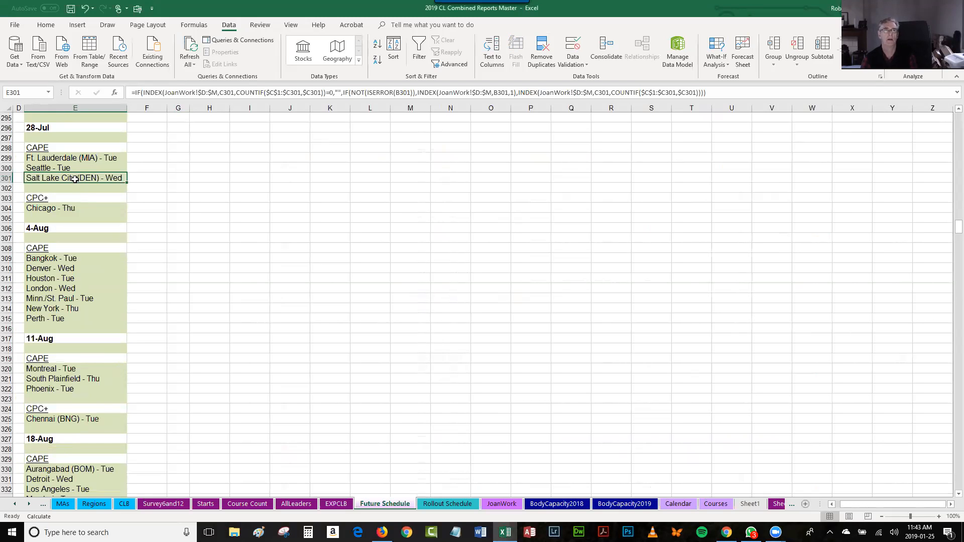
# On the JoanWork sheet, widen column B slightly
pyautogui.click(501, 506)
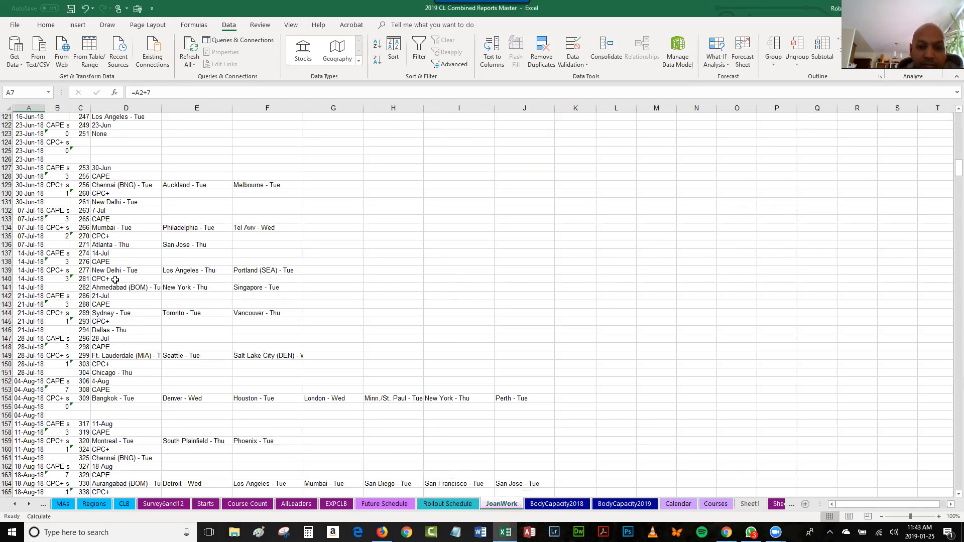
pyautogui.click(58, 126)
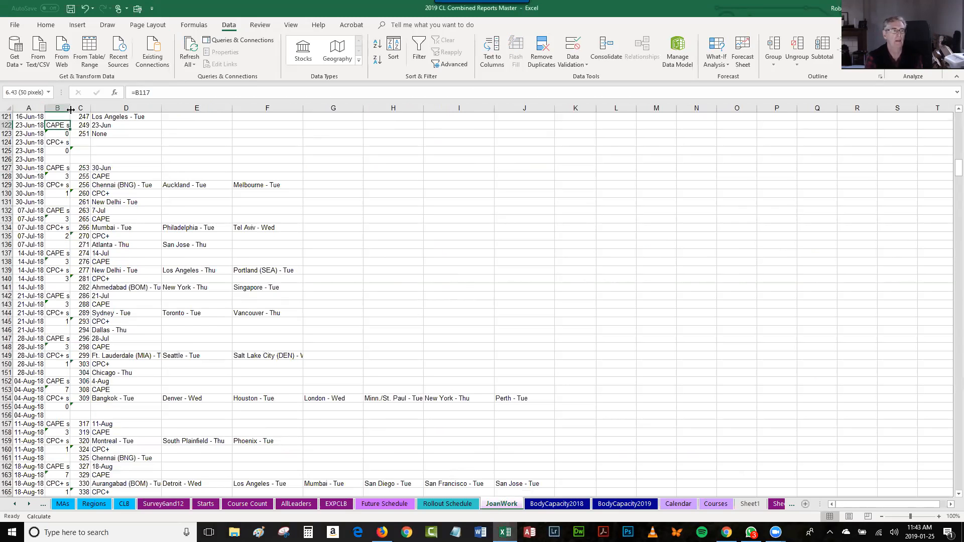
pyautogui.moveTo(71, 110); pyautogui.dragTo(72, 110)
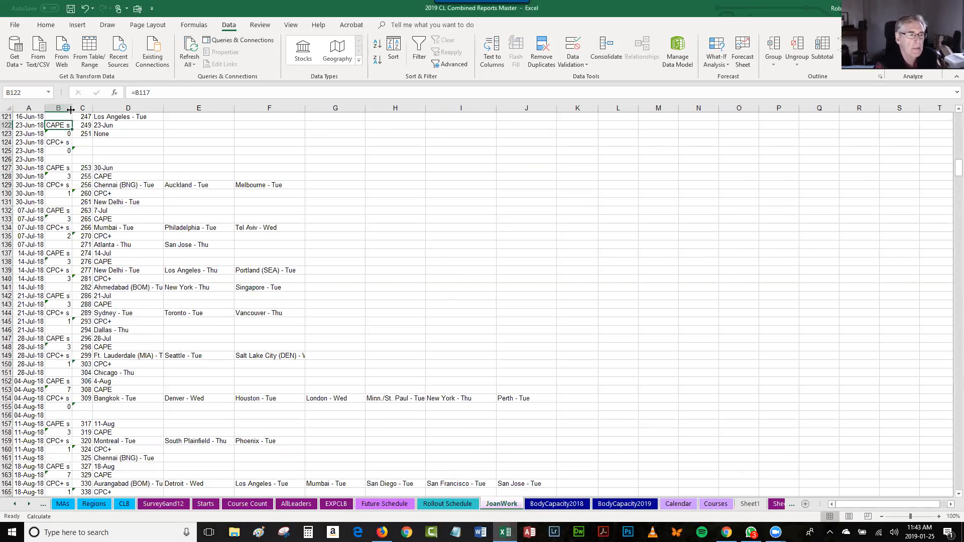
# Inspect the CAPE city lookup formulas across row 129, from column G to column L
pyautogui.click(326, 187)
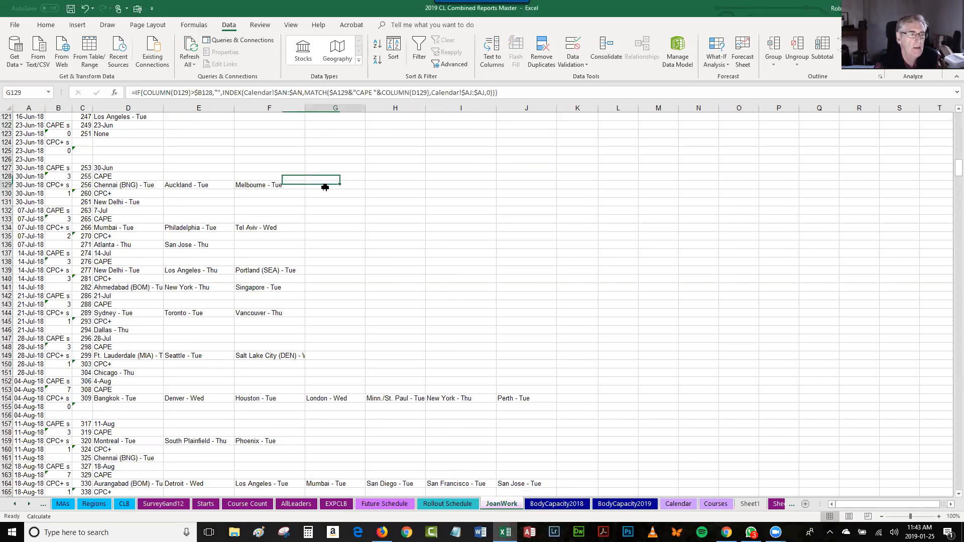
pyautogui.click(402, 187)
pyautogui.click(455, 188)
pyautogui.click(526, 187)
pyautogui.click(581, 187)
pyautogui.click(616, 189)
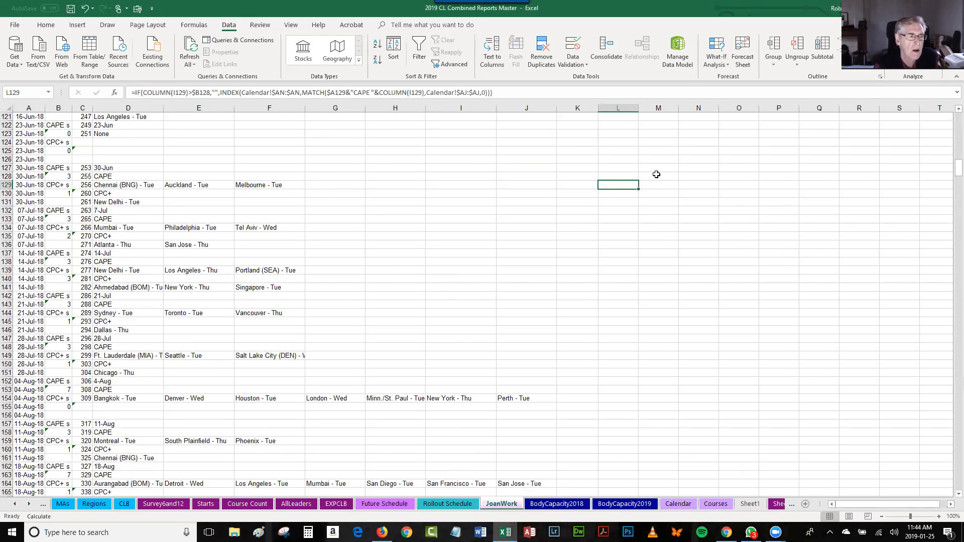
# Examine the 04-Aug-18 block's date, CAPE label and count formulas, plus the city lookup formulas along row 154
pyautogui.click(29, 382)
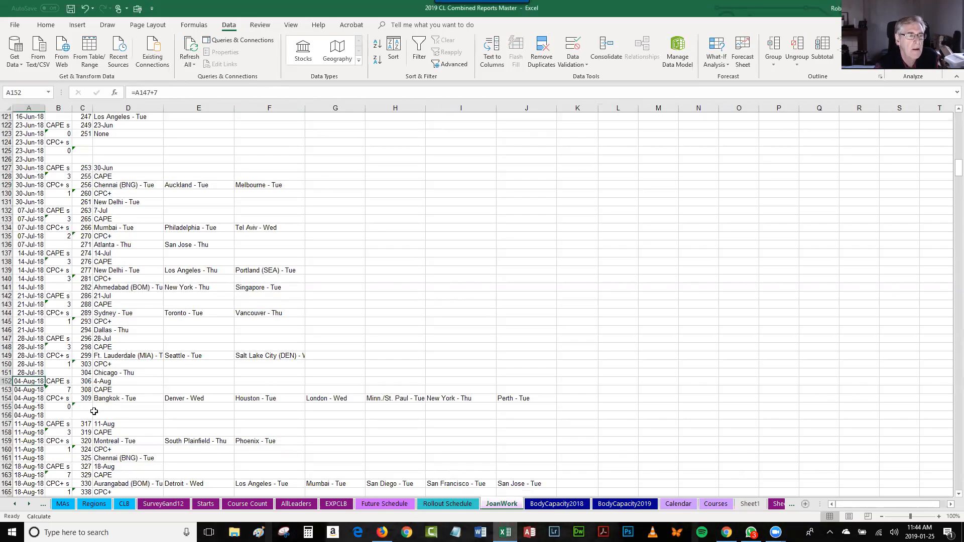
pyautogui.press('Right')
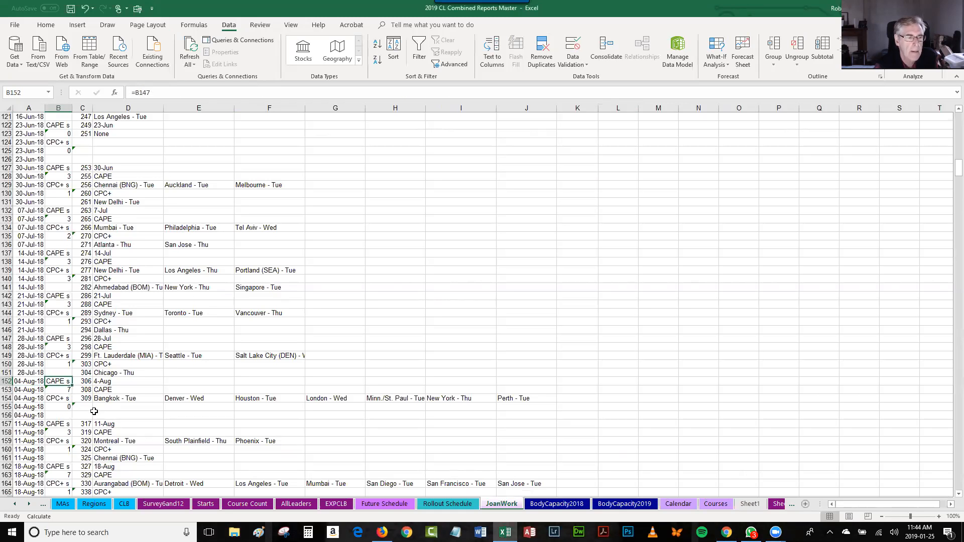
pyautogui.press('Down')
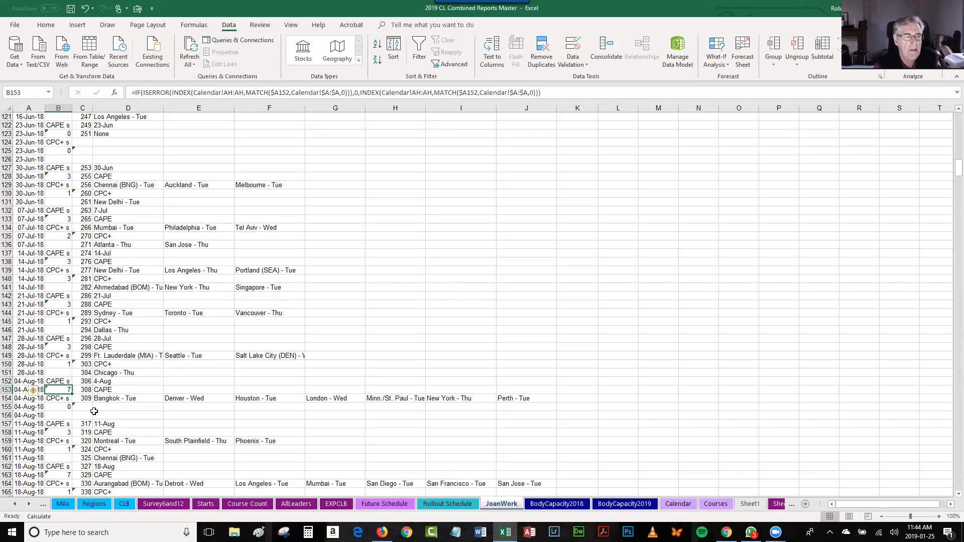
pyautogui.press('Down')
pyautogui.press('Right')
pyautogui.press('Right')
pyautogui.press('Right')
pyautogui.press('Right')
pyautogui.press('Right')
pyautogui.press('Right')
pyautogui.press('Right')
pyautogui.press('Right')
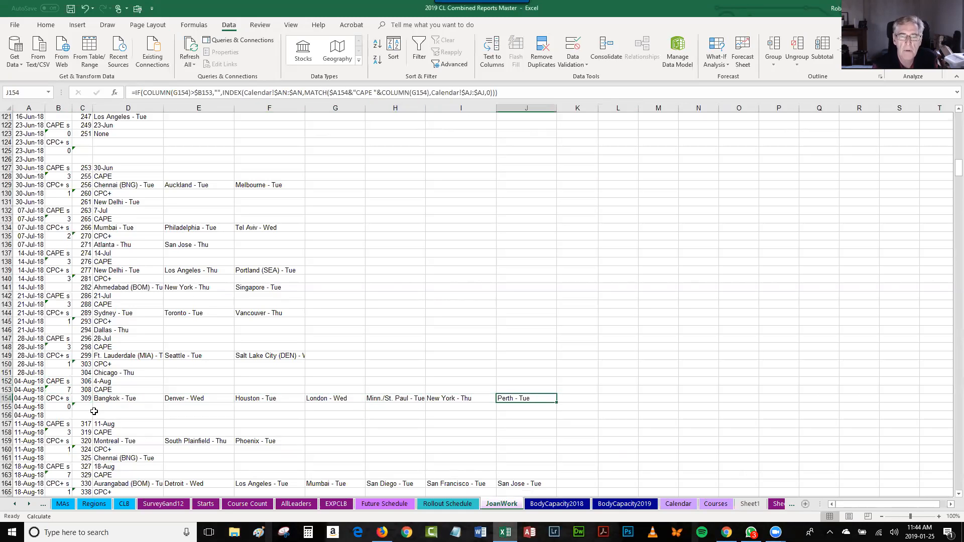
pyautogui.press('Right')
pyautogui.press('Right')
pyautogui.press('Right')
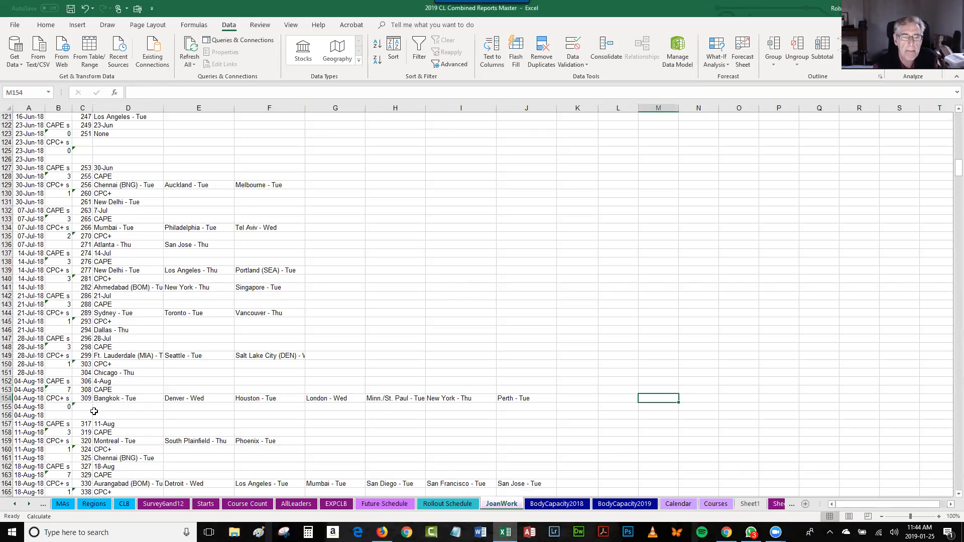
pyautogui.press('Left')
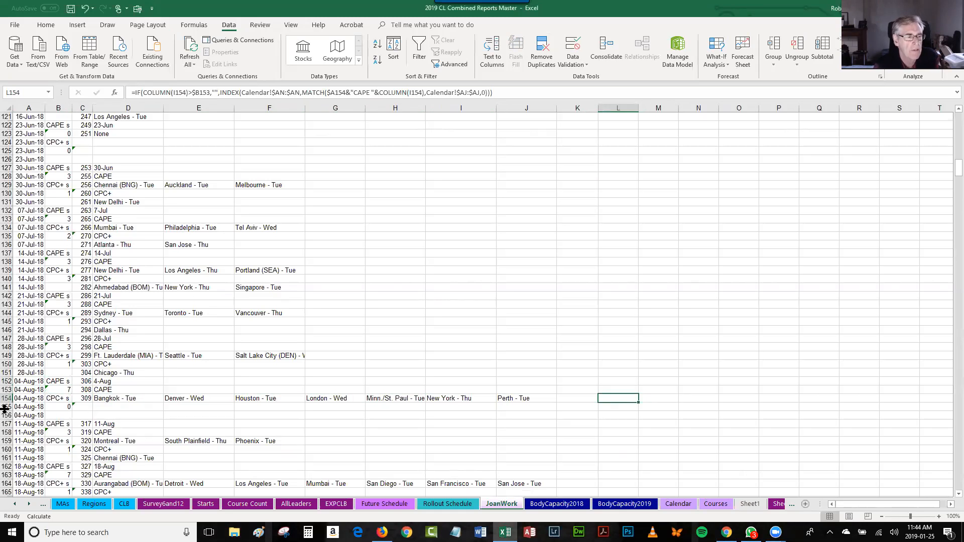
# Examine the weekly date formulas in column A from row 152 down to row 169
pyautogui.click(26, 381)
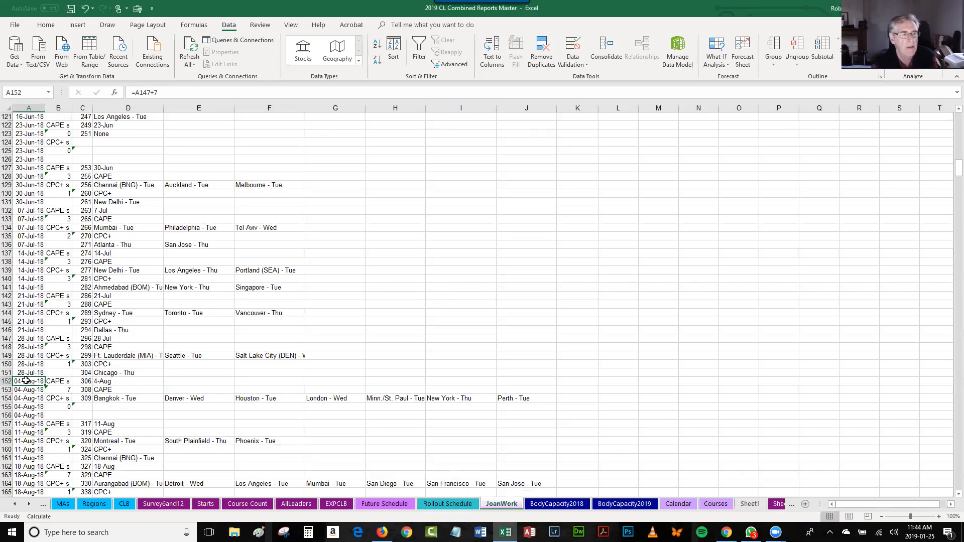
pyautogui.press('Down')
pyautogui.press('Down')
pyautogui.press('Down')
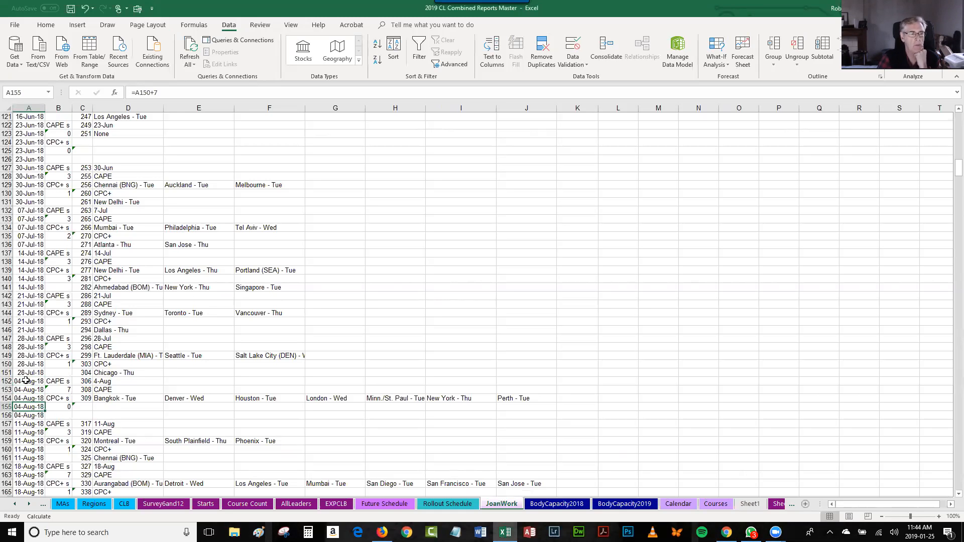
pyautogui.press('Up')
pyautogui.press('Up')
pyautogui.press('Up')
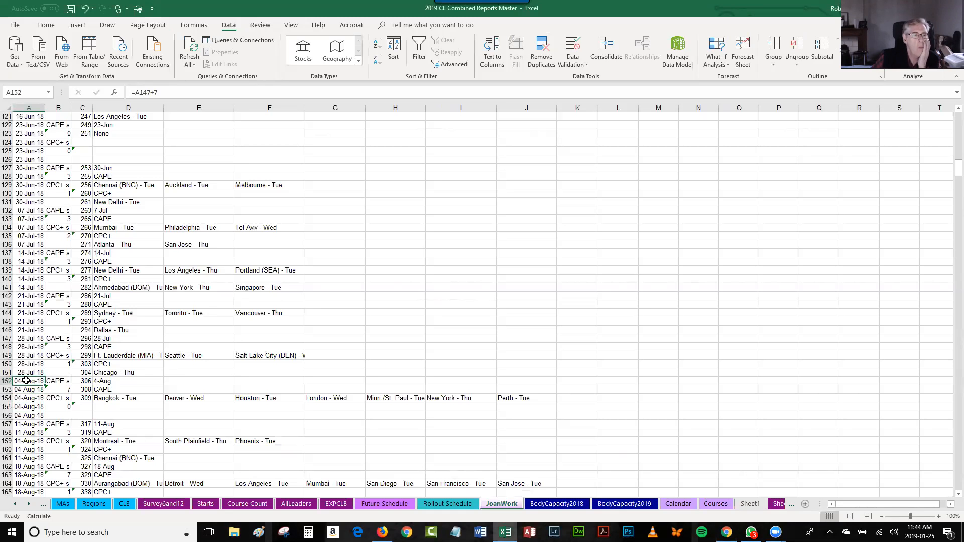
pyautogui.press('Down')
pyautogui.press('Down')
pyautogui.press('Down')
pyautogui.press('Down')
pyautogui.press('Down')
pyautogui.press('Down')
pyautogui.press('Down')
pyautogui.press('Down')
pyautogui.press('Down')
pyautogui.press('Down')
pyautogui.press('Down')
pyautogui.press('Down')
pyautogui.press('Down')
pyautogui.press('Down')
pyautogui.press('Down')
pyautogui.press('Down')
pyautogui.press('Down')
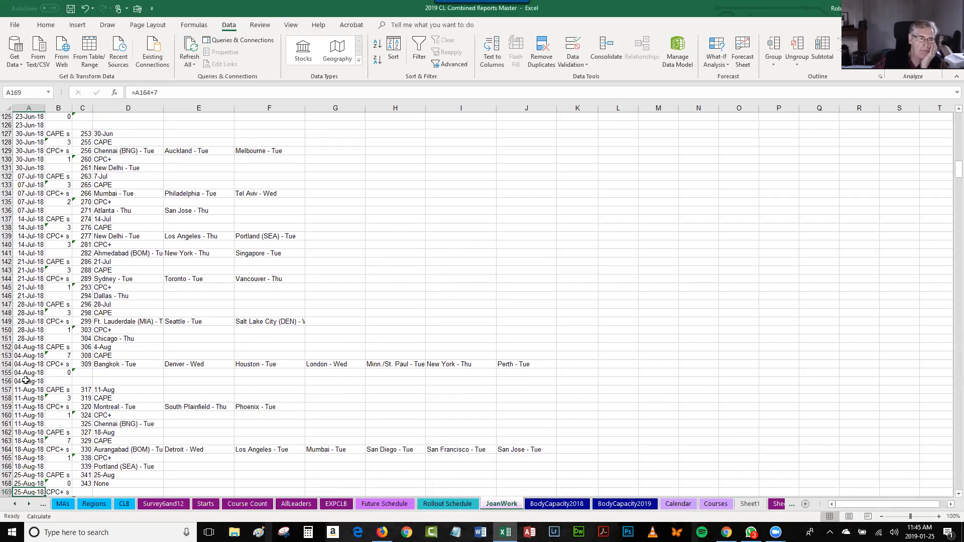
# Examine the column A date formulas on JoanWork down to row 174 and back up to row 161
pyautogui.press('Down')
pyautogui.press('Down')
pyautogui.press('Down')
pyautogui.press('Down')
pyautogui.press('Down')
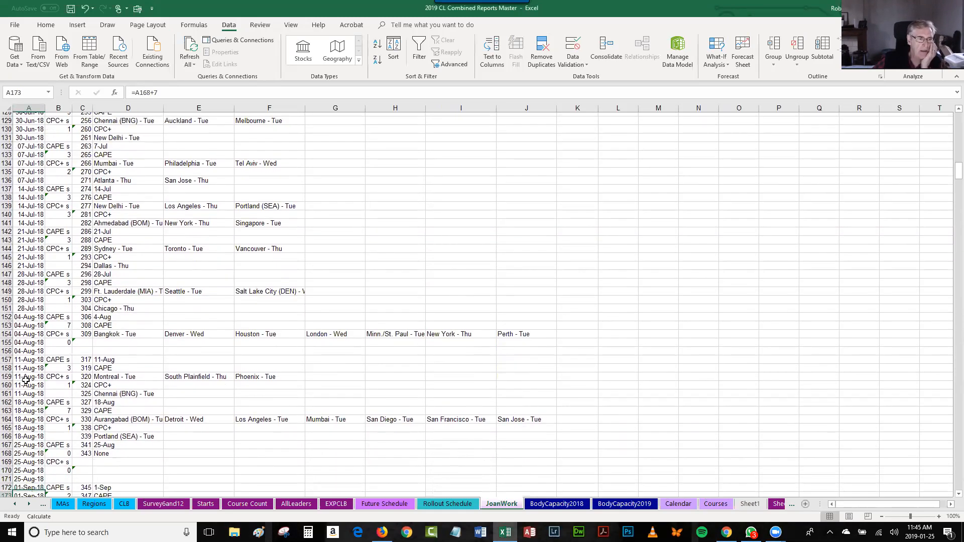
pyautogui.press('Up')
pyautogui.press('Up')
pyautogui.press('Up')
pyautogui.press('Up')
pyautogui.press('Up')
pyautogui.press('Up')
pyautogui.press('Up')
pyautogui.press('Up')
pyautogui.press('Up')
pyautogui.press('Up')
pyautogui.press('Up')
pyautogui.press('Up')
pyautogui.press('Up')
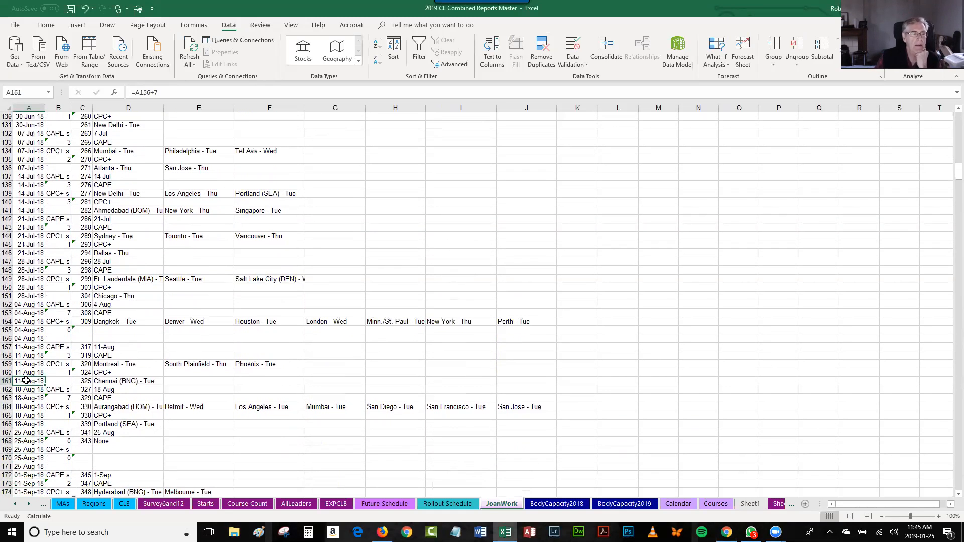
# Examine the CPC+ city lookup formula in cell D161
pyautogui.press('Right')
pyautogui.press('Right')
pyautogui.press('Right')
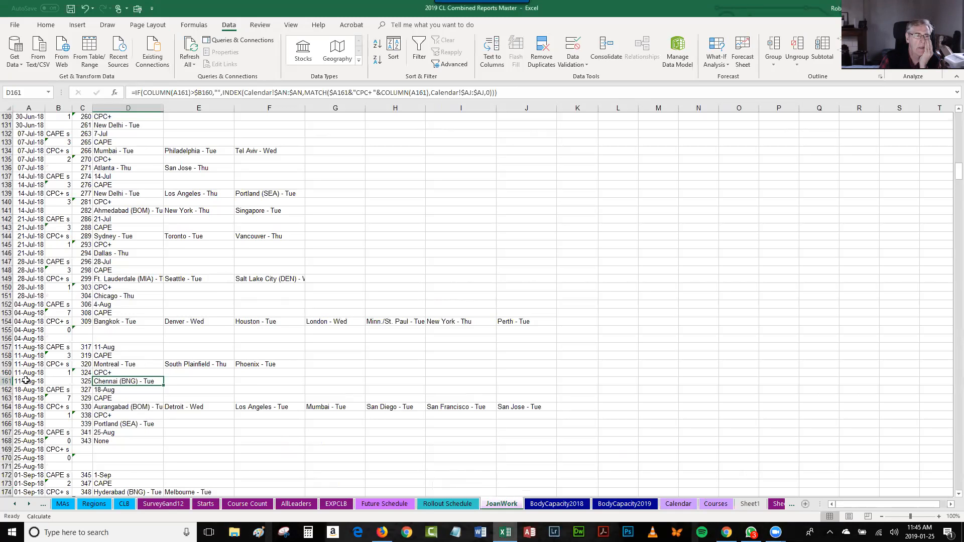
# Examine the CAPE city lookup formulas along the 04-Aug-18 row, from D154 to J154
pyautogui.click(130, 322)
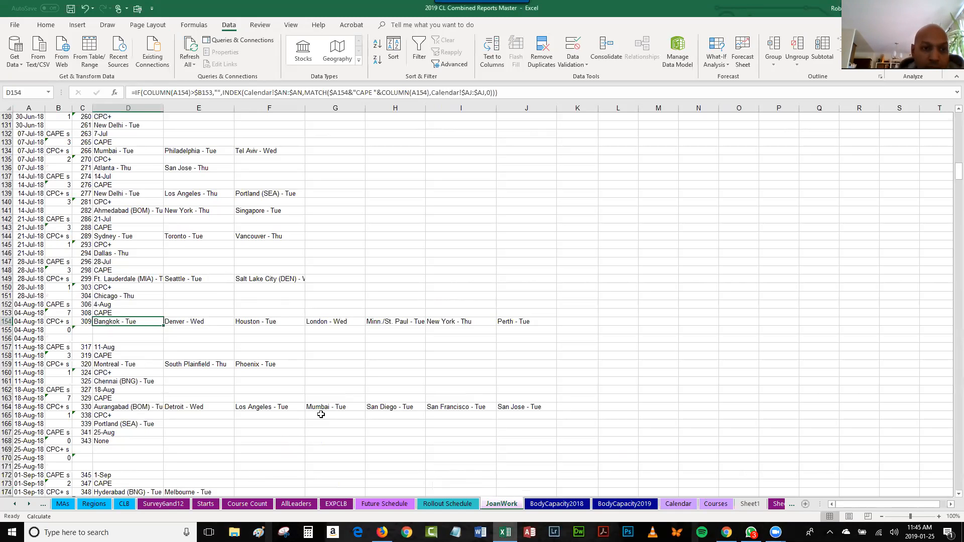
pyautogui.press('Right')
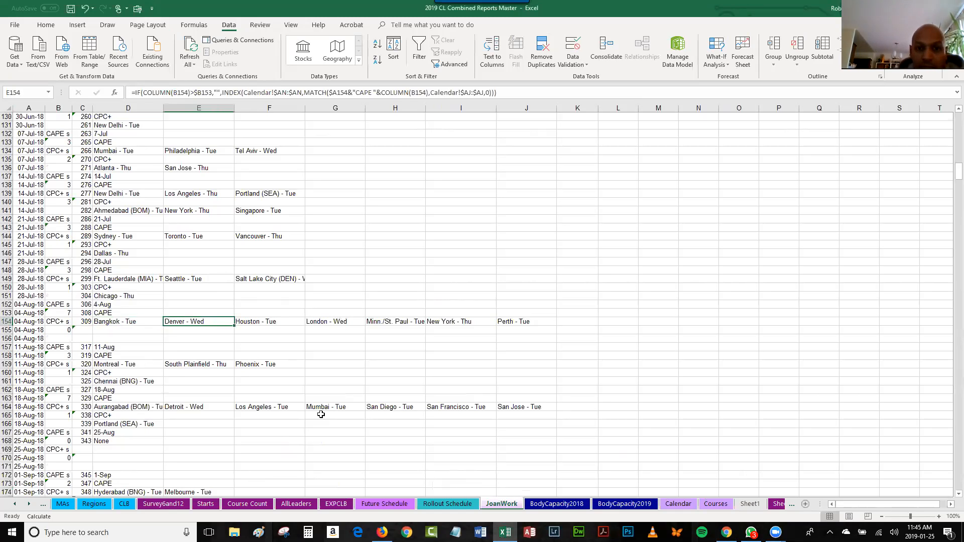
pyautogui.press('Right')
pyautogui.press('Right')
pyautogui.press('Right')
pyautogui.press('Right')
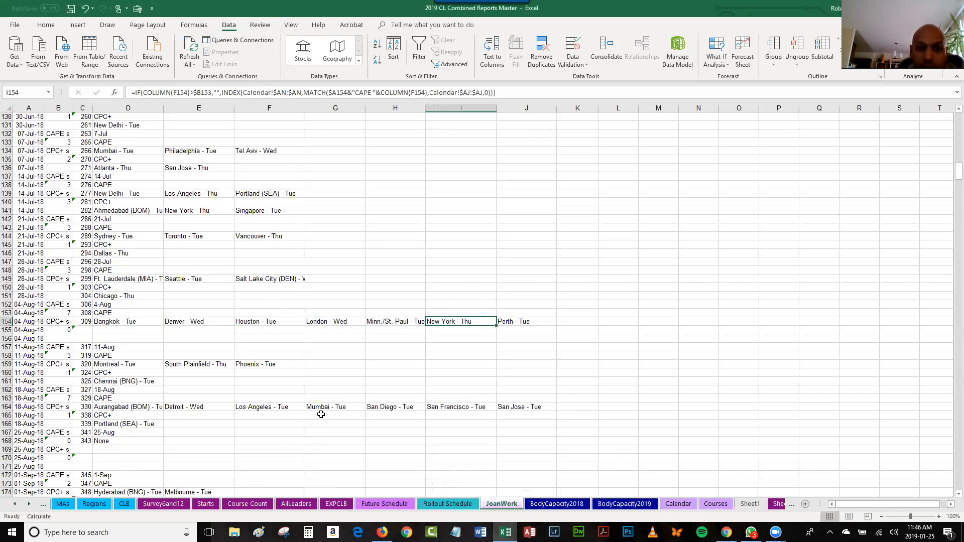
pyautogui.press('Right')
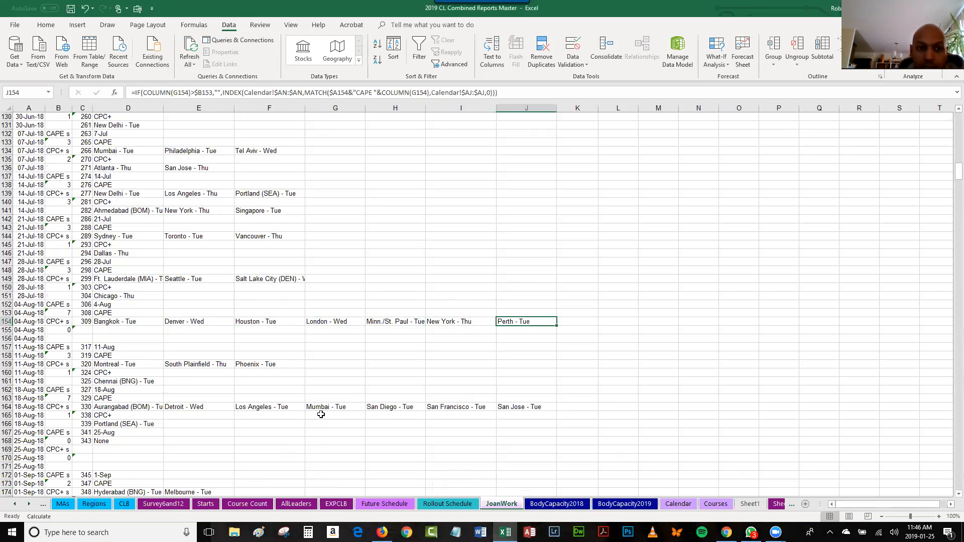
# Return to D154 and trace the cell references used in its CAPE lookup formula
pyautogui.press('Left')
pyautogui.press('Left')
pyautogui.press('Left')
pyautogui.press('Left')
pyautogui.press('Left')
pyautogui.press('Left')
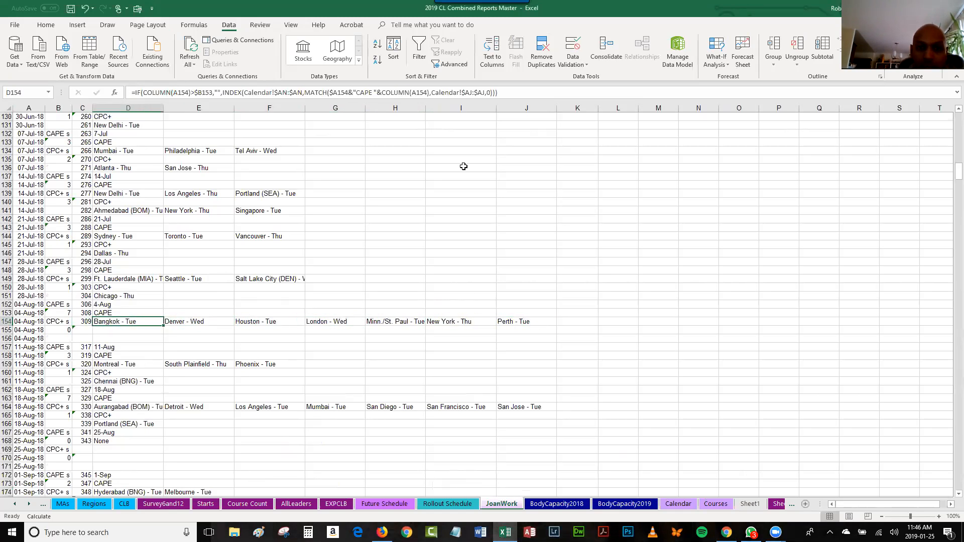
pyautogui.click(512, 92)
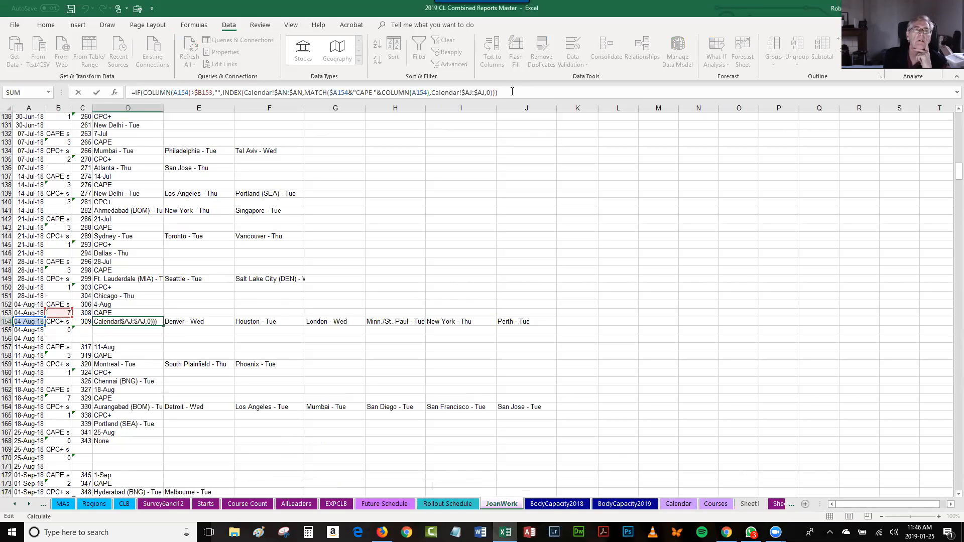
pyautogui.hotkey('ctrl', 'Return')
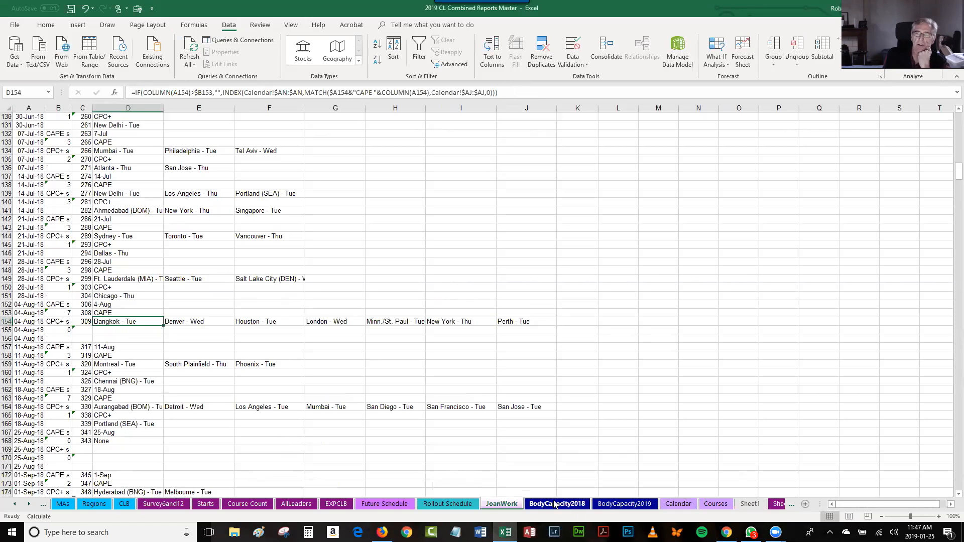
# On the Calendar sheet, widen column AJ slightly so its date-course-sequence keys fit
pyautogui.click(675, 505)
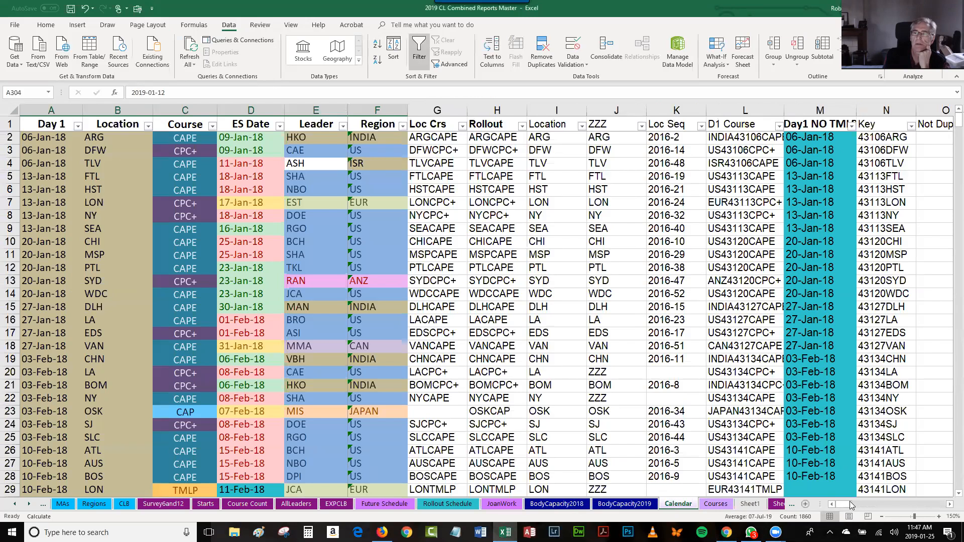
pyautogui.moveTo(843, 506); pyautogui.dragTo(887, 505)
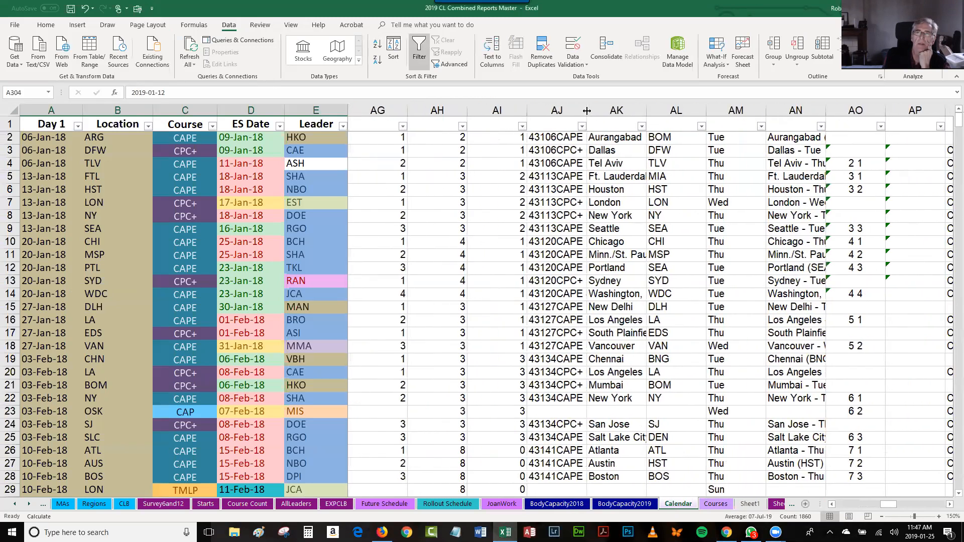
pyautogui.moveTo(587, 109); pyautogui.dragTo(596, 109)
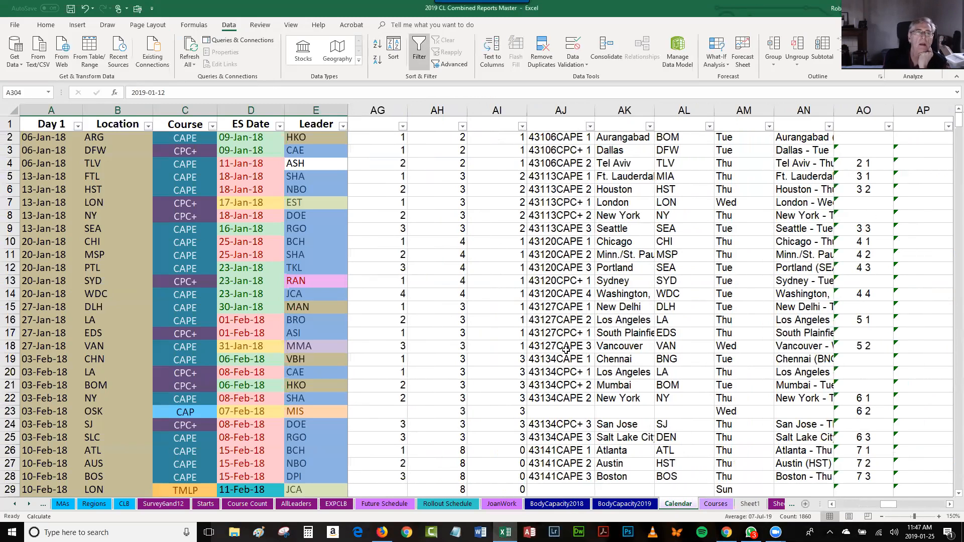
# Inspect the key formula in AJ10 and the COUNTIF sequence formulas in AG10 to AG12, including the column AF range they count
pyautogui.click(570, 242)
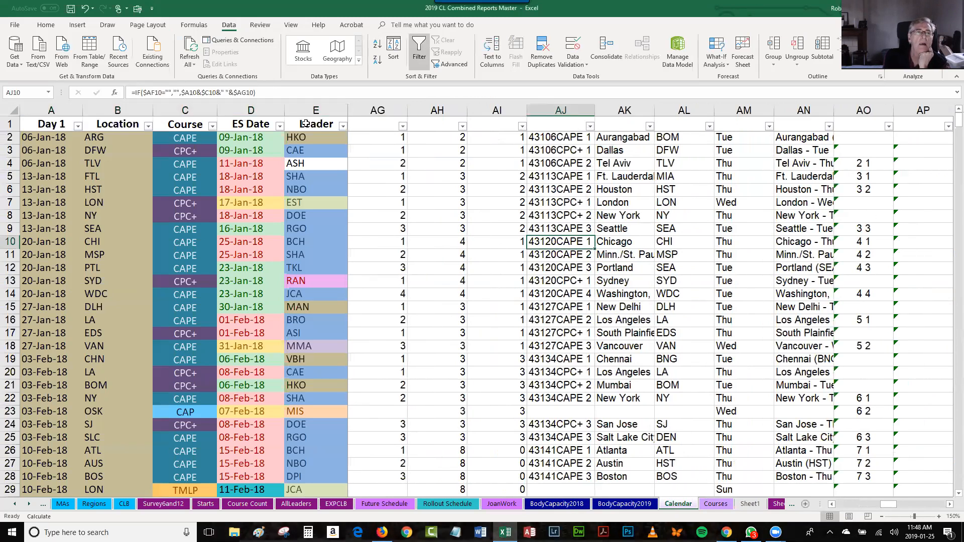
pyautogui.press('F2')
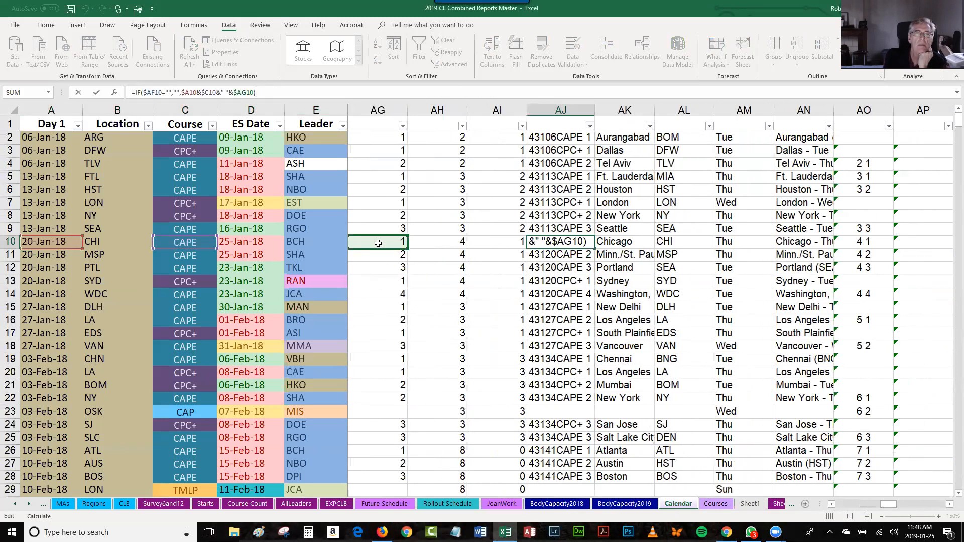
pyautogui.click(378, 243)
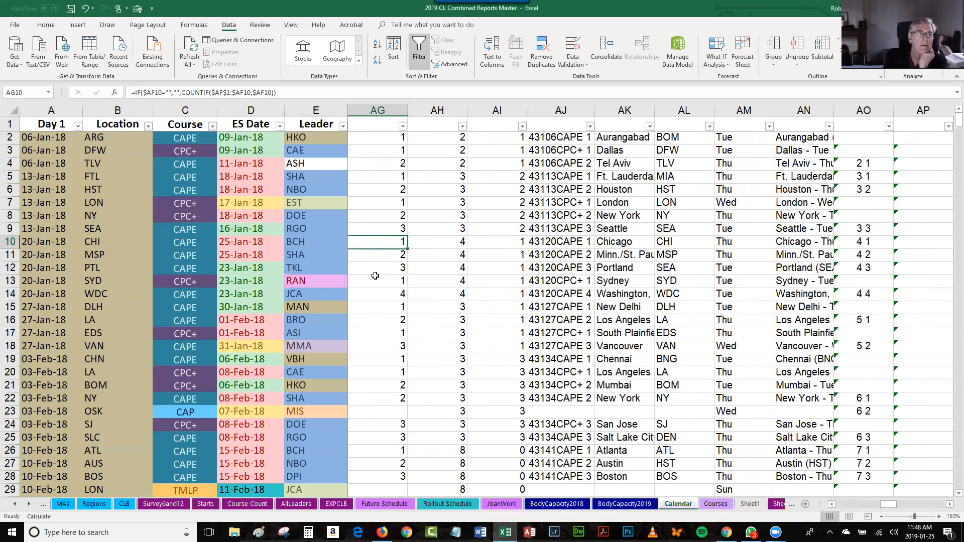
pyautogui.click(376, 93)
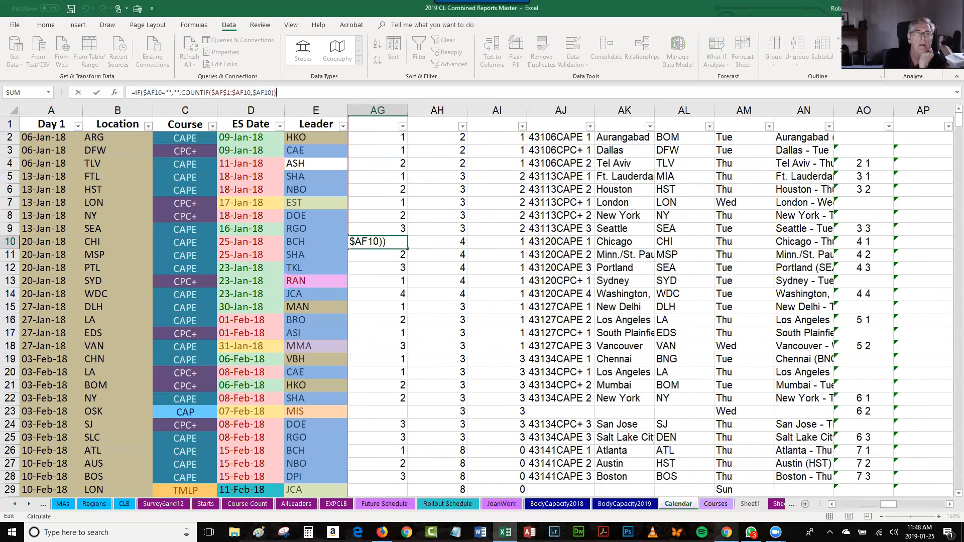
pyautogui.click(833, 504)
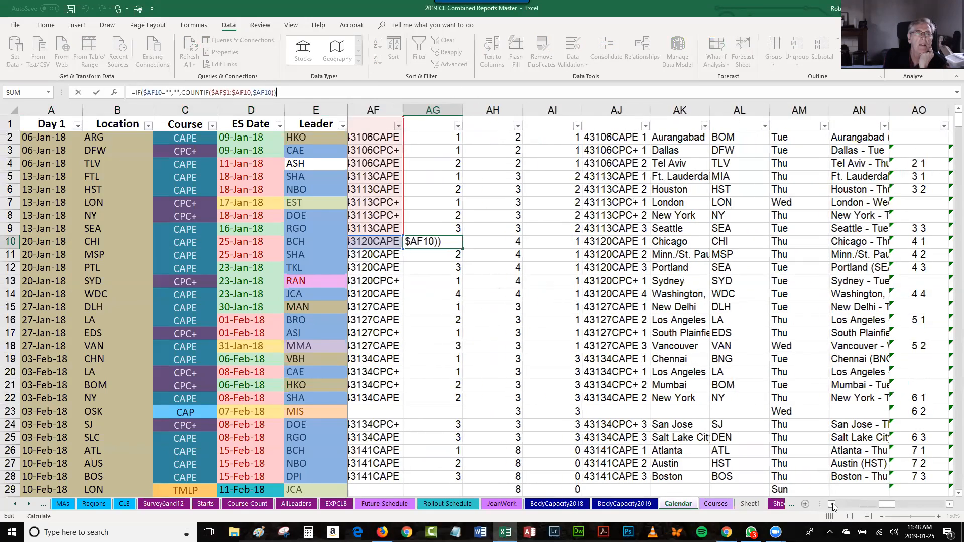
pyautogui.hscroll(-2, 572, 443)
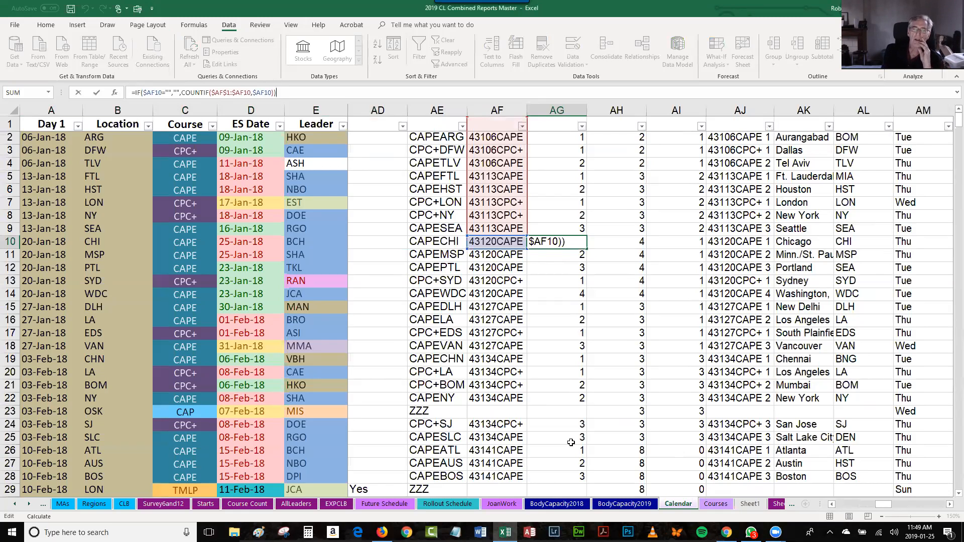
pyautogui.press('Return')
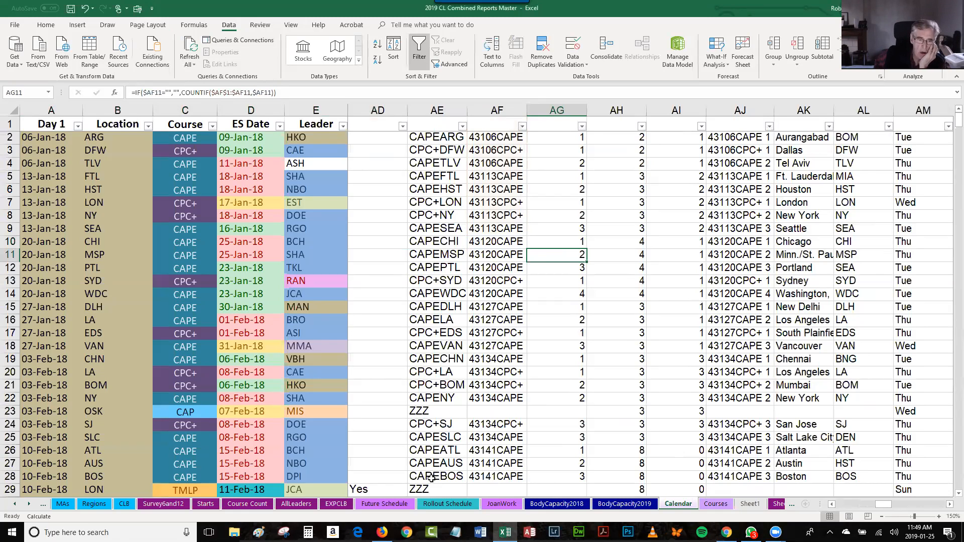
pyautogui.click(556, 270)
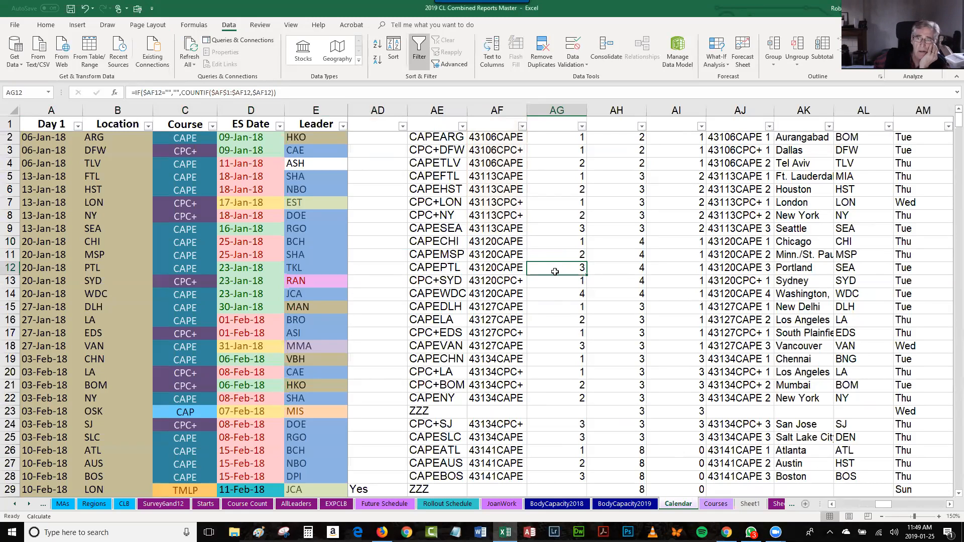
# Sort the Calendar data by Location from Z to A
pyautogui.click(497, 504)
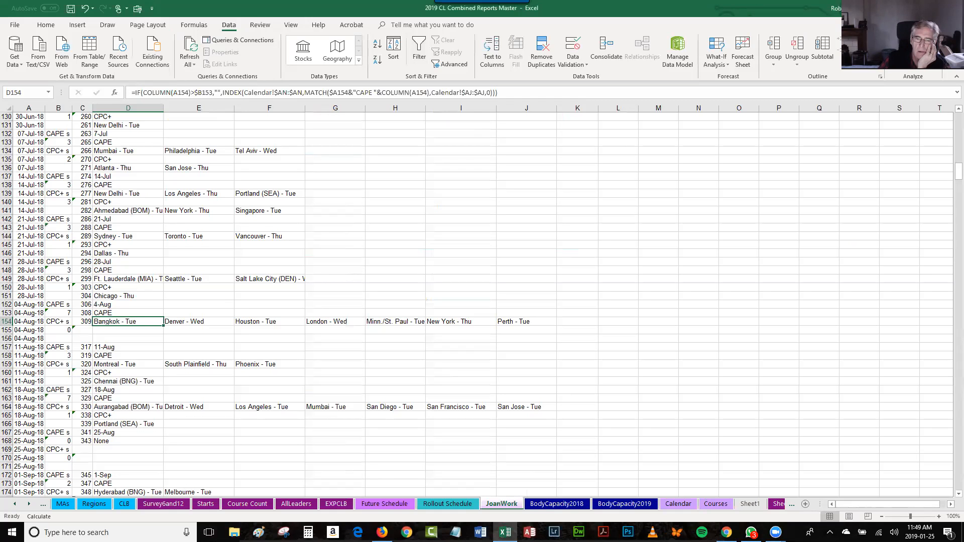
pyautogui.click(679, 504)
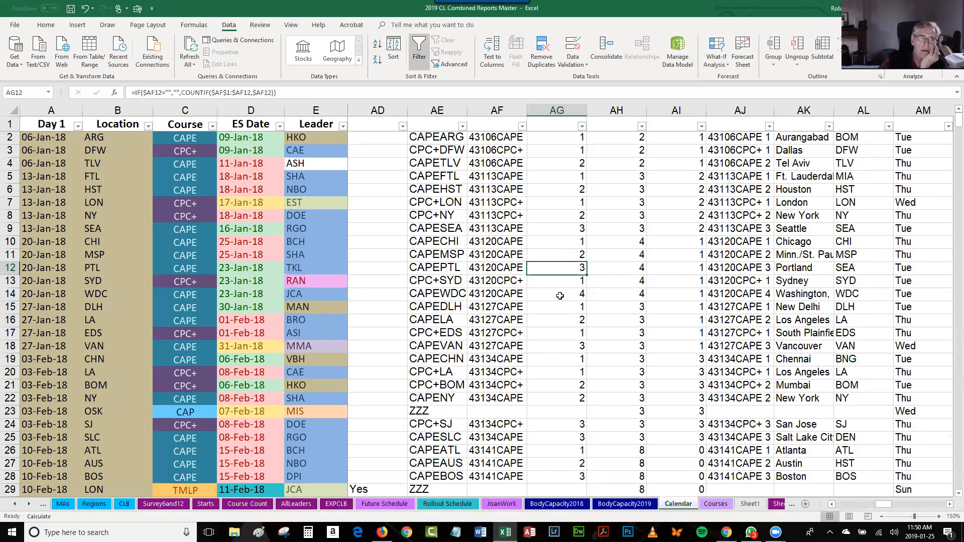
pyautogui.click(112, 123)
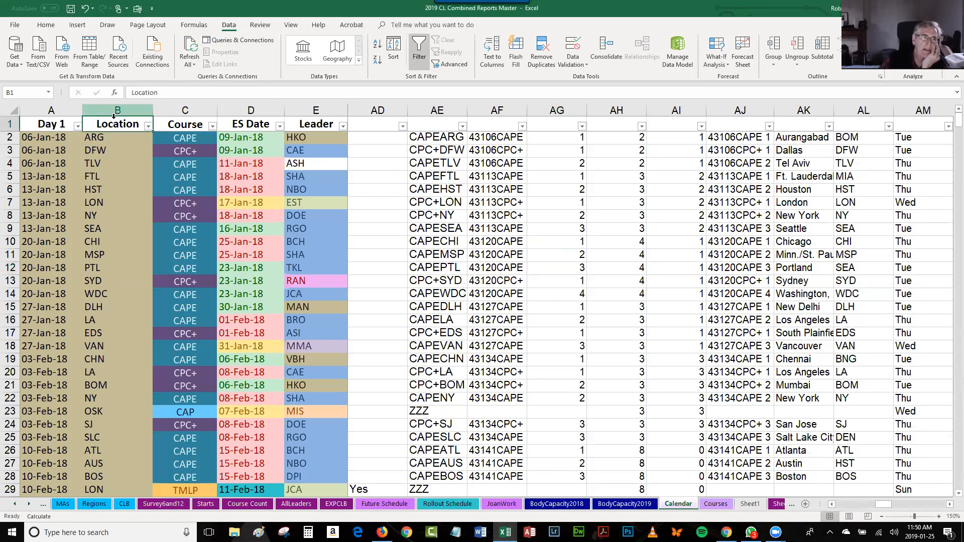
pyautogui.click(148, 126)
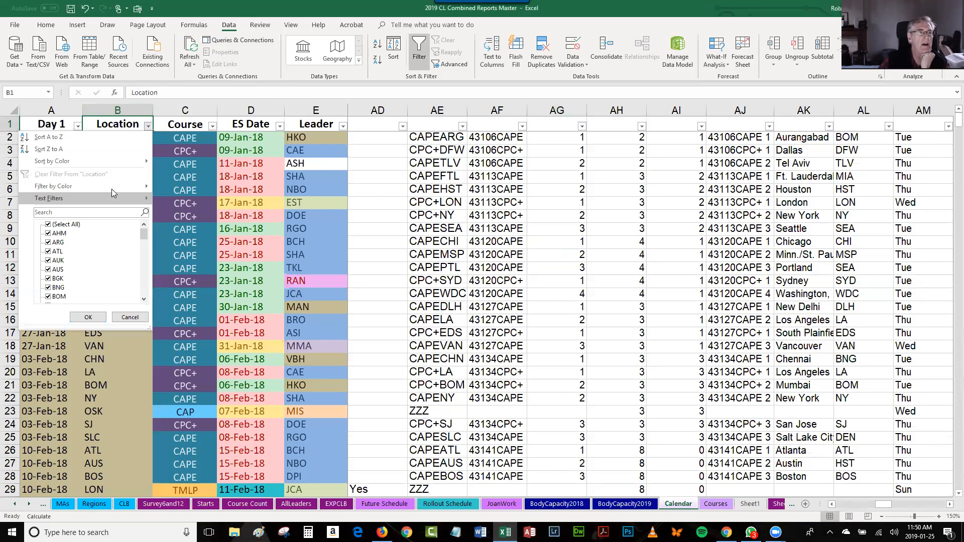
pyautogui.click(60, 150)
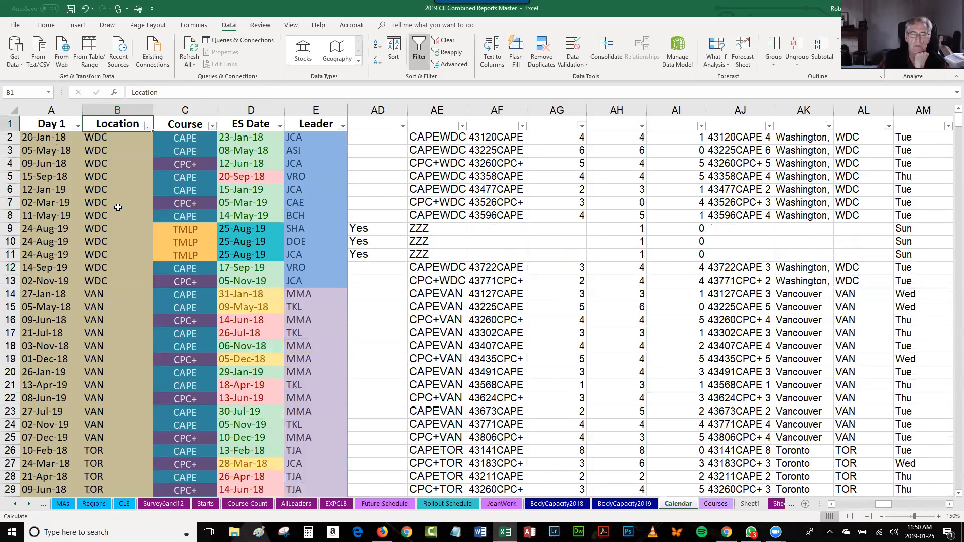
# Check how the Calendar sort affects the city order on the JoanWork sheet, and return to the Calendar sheet
pyautogui.click(500, 504)
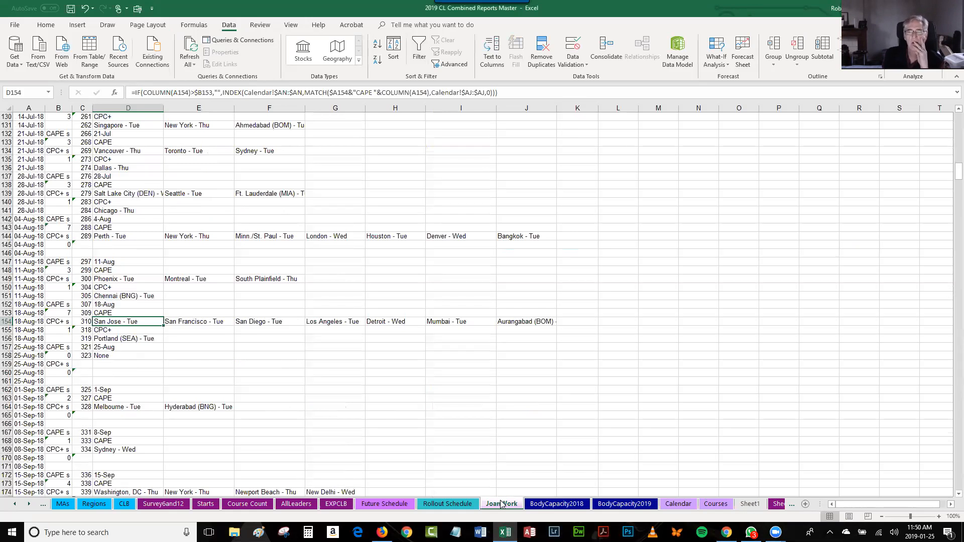
pyautogui.click(704, 505)
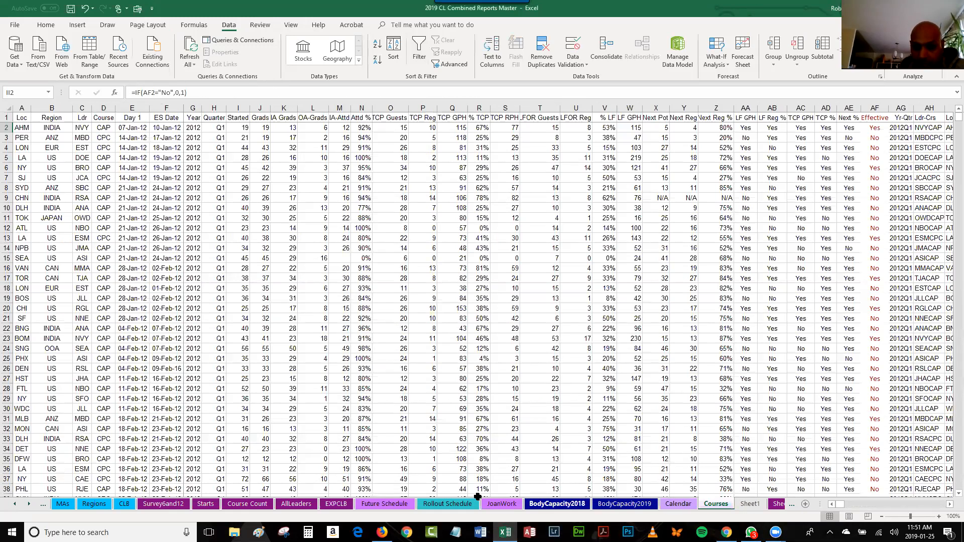
pyautogui.click(678, 505)
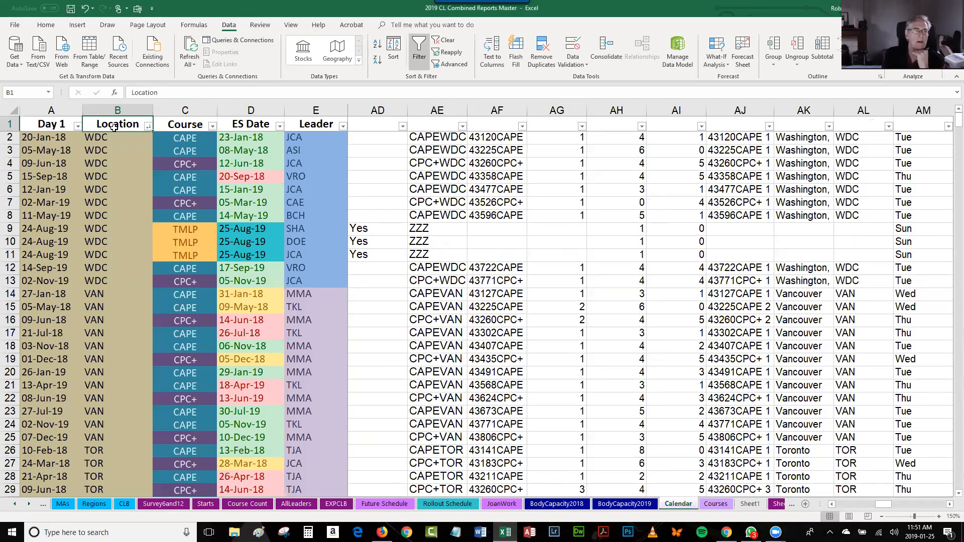
# Set up a custom sort of the Calendar data with headers, ordering first by Day 1 from oldest to newest
pyautogui.click(50, 126)
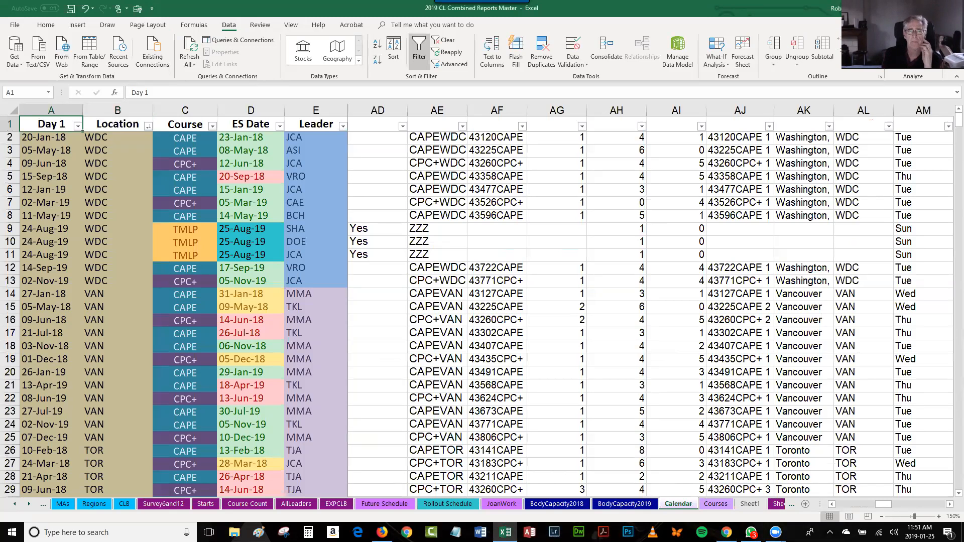
pyautogui.click(46, 25)
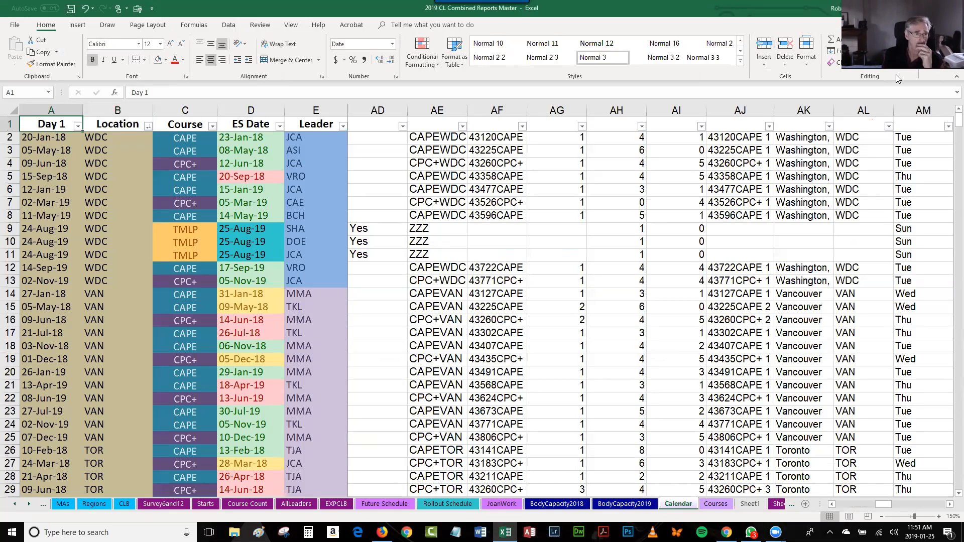
pyautogui.click(887, 50)
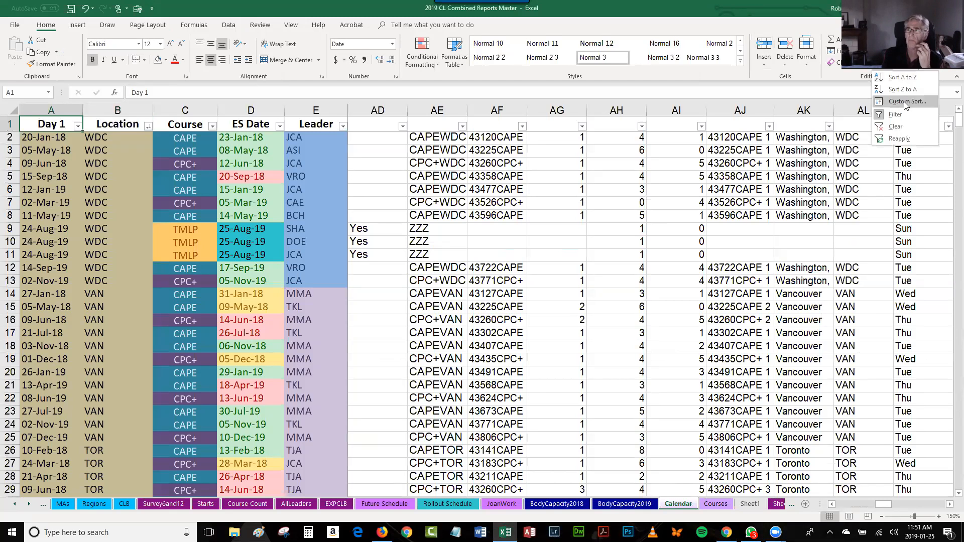
pyautogui.click(905, 102)
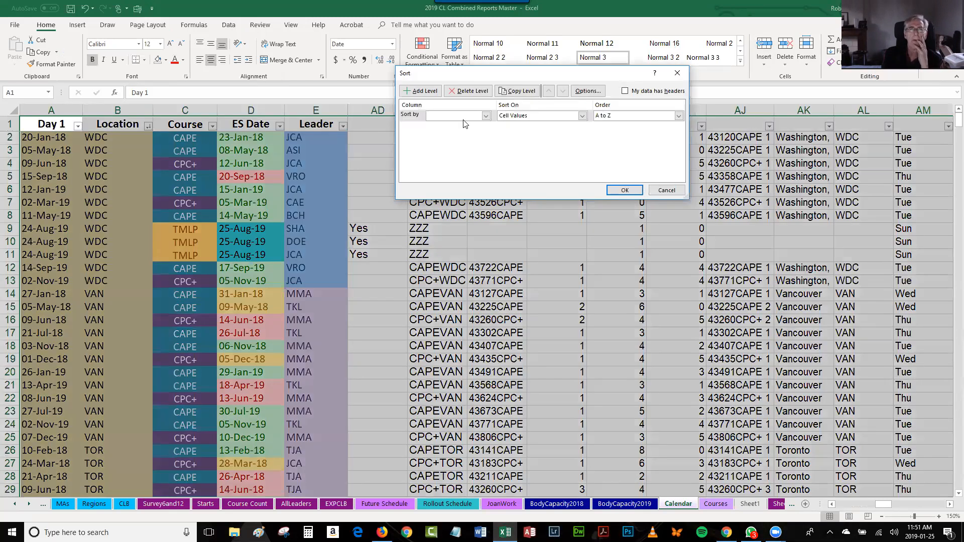
pyautogui.click(626, 92)
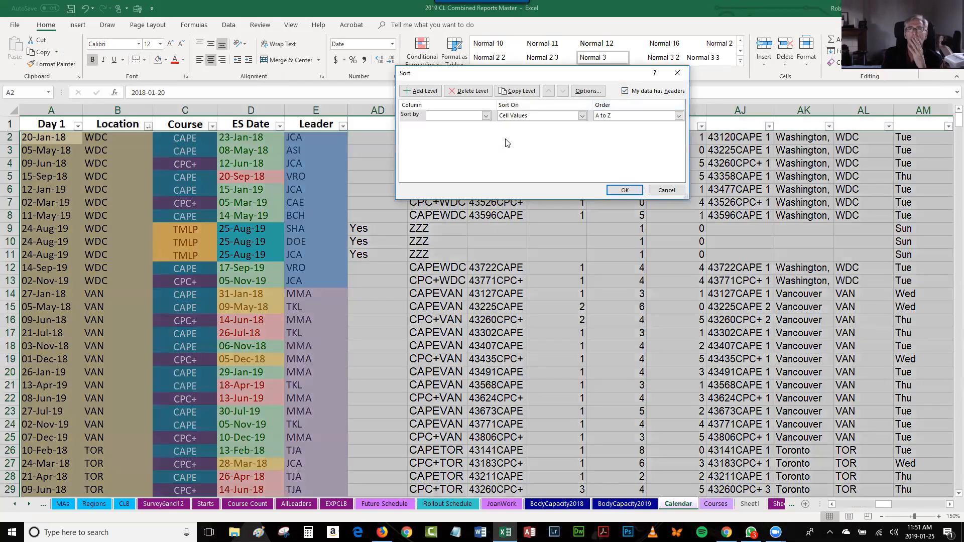
pyautogui.click(486, 116)
pyautogui.click(469, 126)
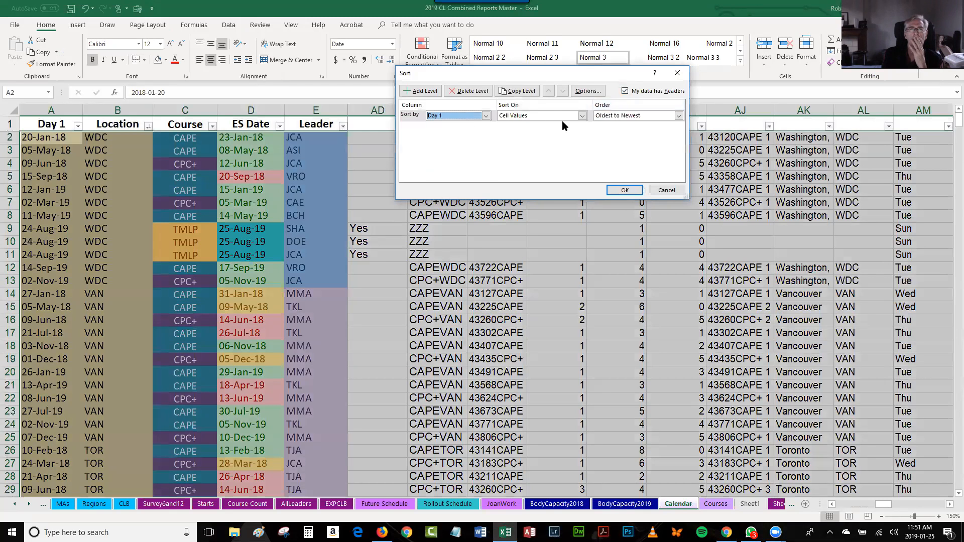
# Add Course and Location as the second and third sort levels, both A to Z, and apply the sort
pyautogui.click(422, 91)
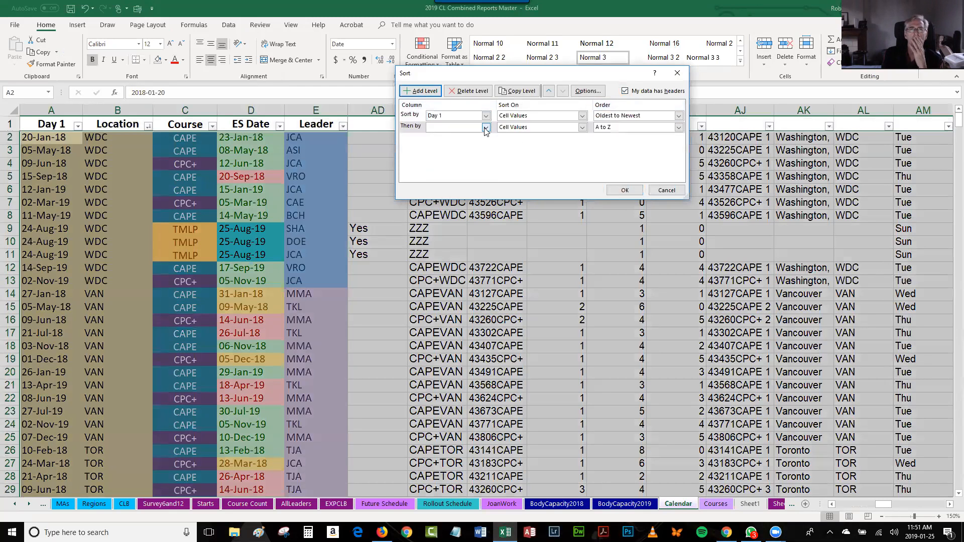
pyautogui.click(487, 127)
pyautogui.click(437, 149)
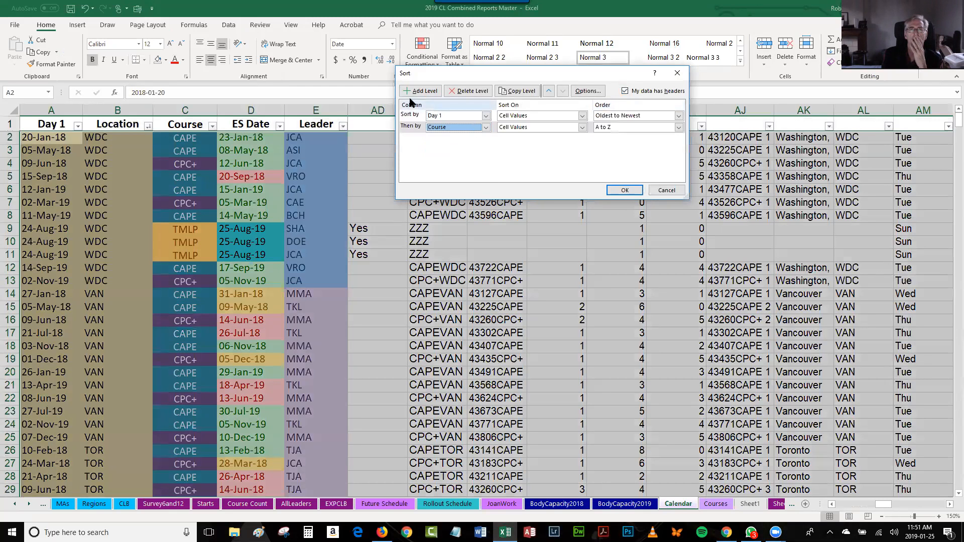
pyautogui.click(422, 91)
pyautogui.click(486, 139)
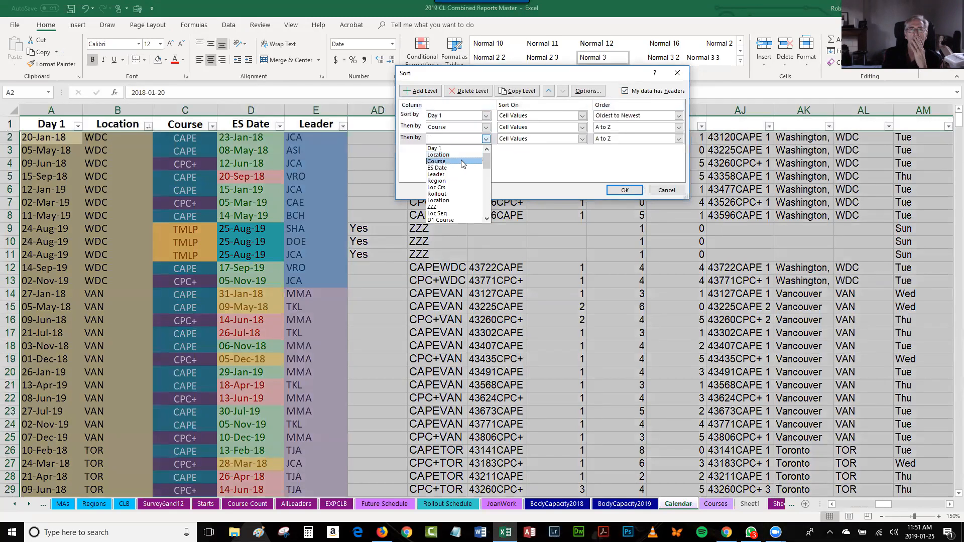
pyautogui.click(459, 156)
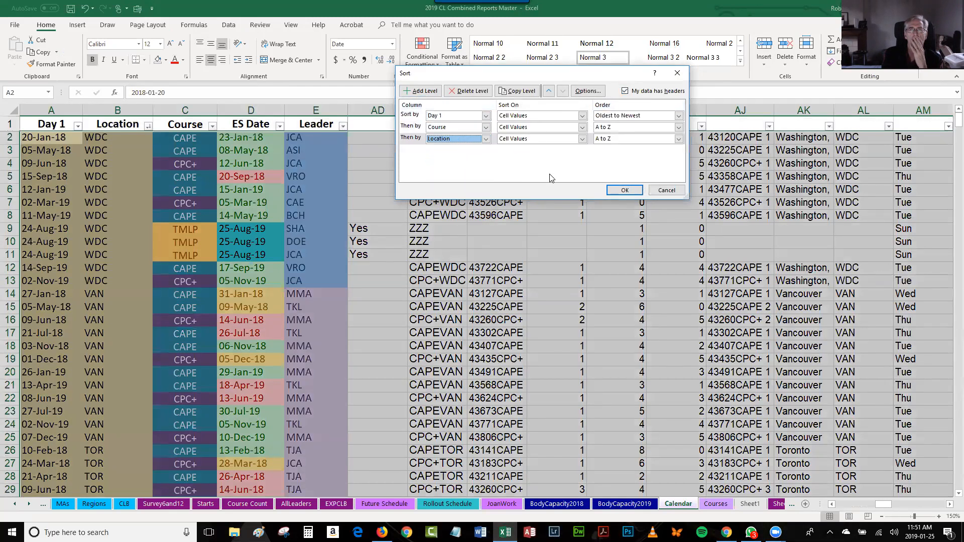
pyautogui.click(625, 190)
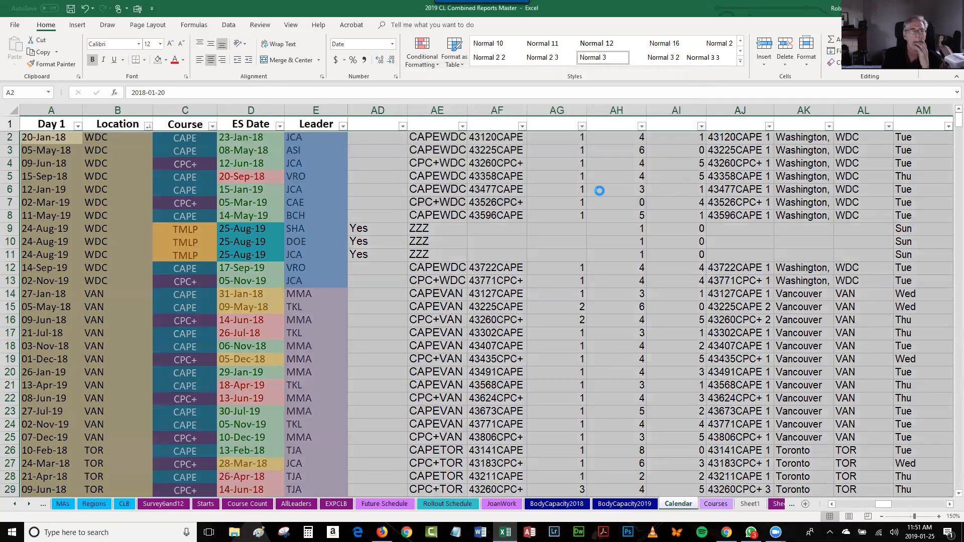
pyautogui.hotkey('ctrl', 'z')
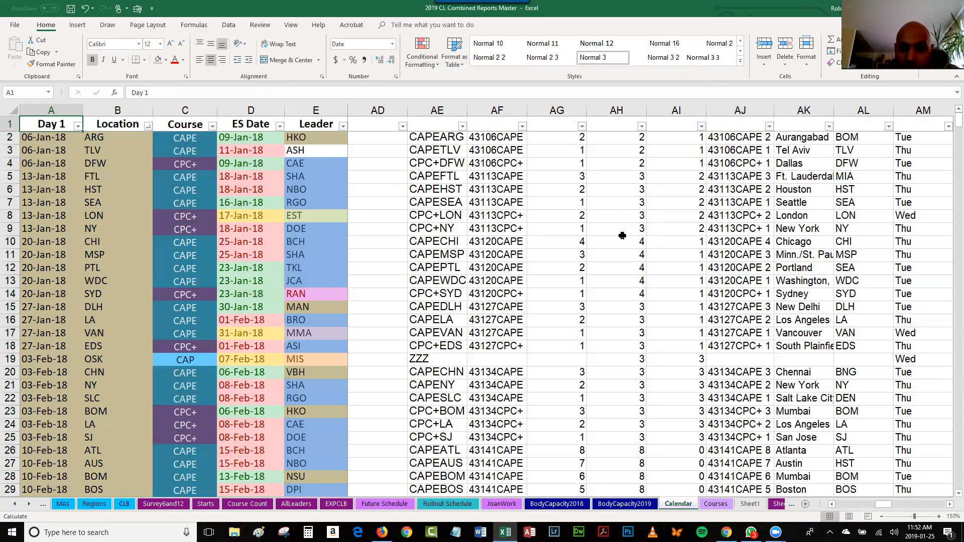
# Check the COUNTIF sequence numbers in column AG for the 13-Jan, 20-Jan and 27-Jan course groups
pyautogui.moveTo(562, 202); pyautogui.dragTo(562, 215)
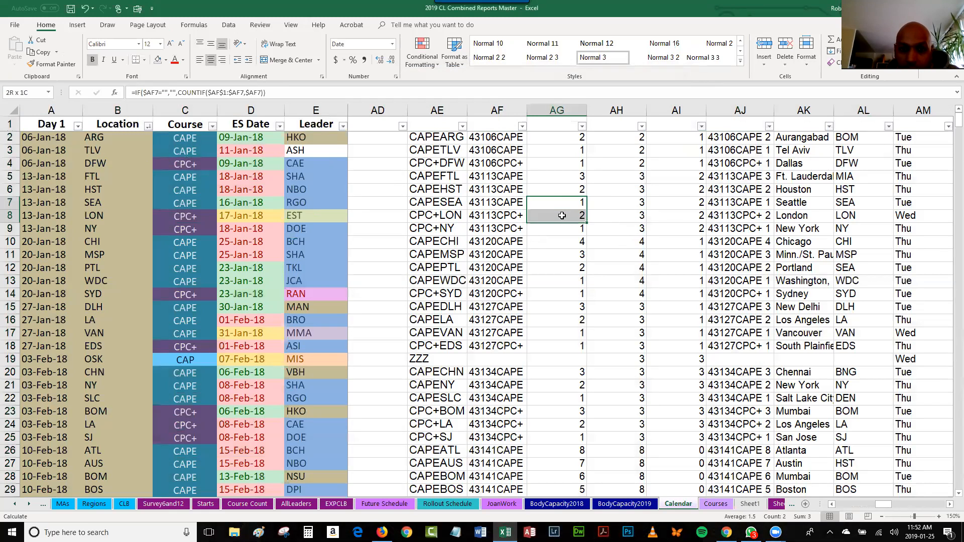
pyautogui.click(555, 216)
pyautogui.click(551, 229)
pyautogui.moveTo(551, 222); pyautogui.dragTo(551, 218)
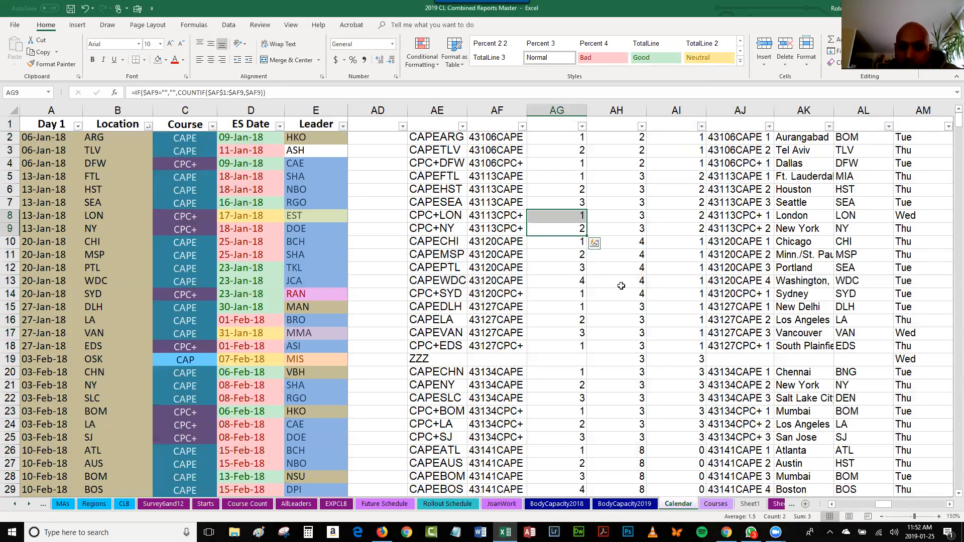
pyautogui.click(550, 247)
pyautogui.moveTo(550, 247); pyautogui.dragTo(550, 270)
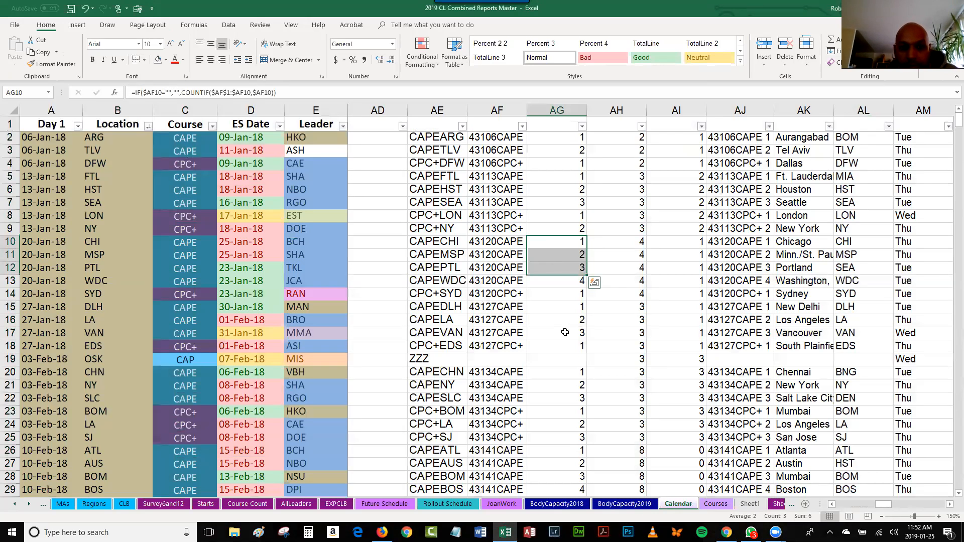
pyautogui.click(564, 333)
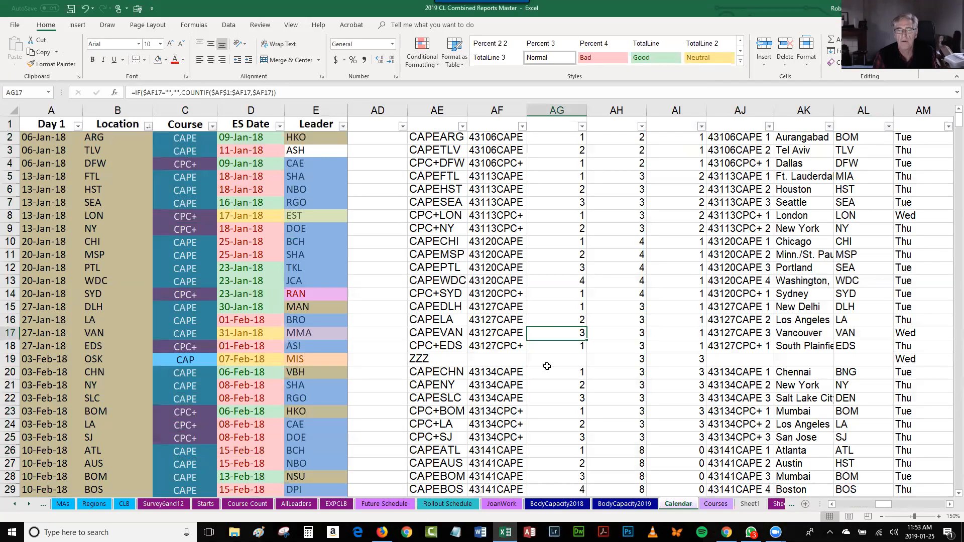
# Look at the JoanWork sheet, then compare the 27-Jan-18 dates and locations in Calendar rows 15 to 18 with their column AG sequence numbers
pyautogui.click(499, 505)
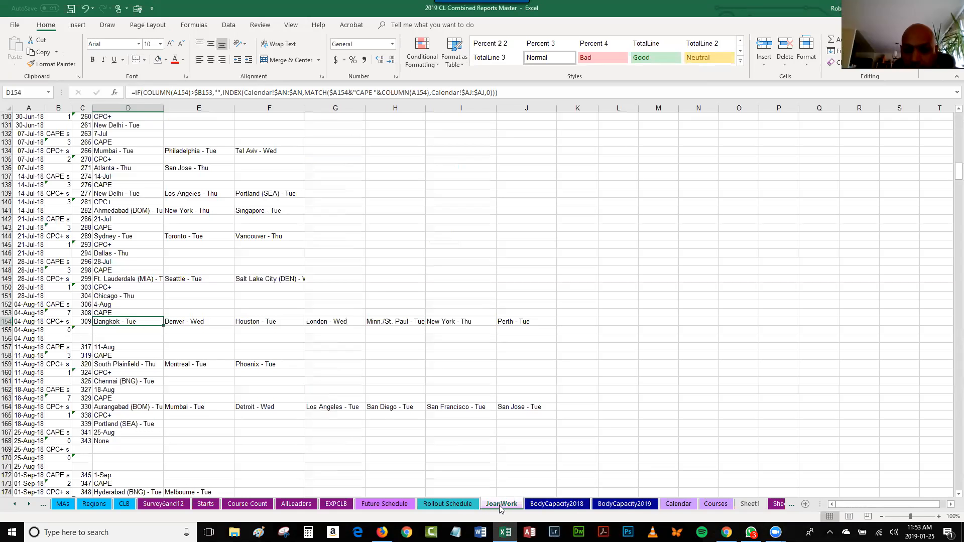
pyautogui.click(674, 504)
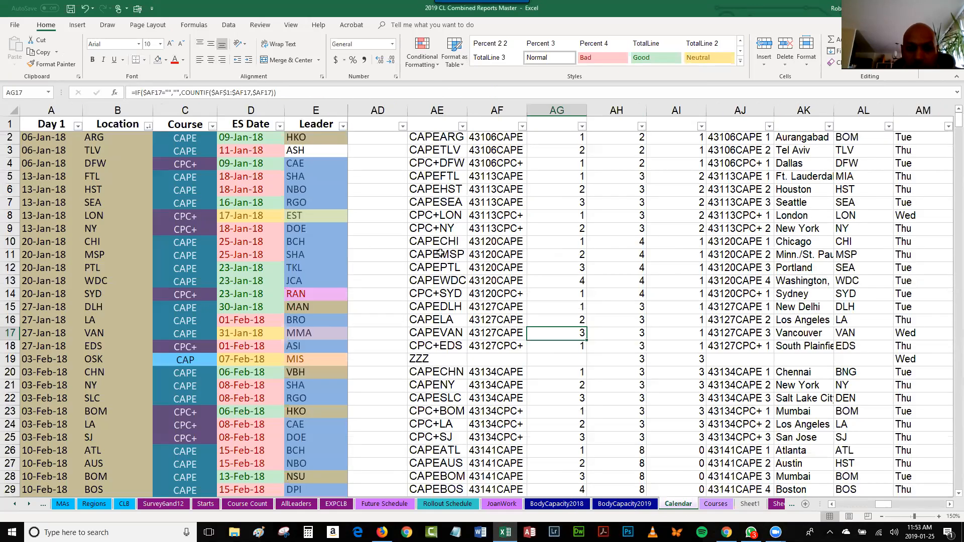
pyautogui.moveTo(556, 308); pyautogui.dragTo(555, 332)
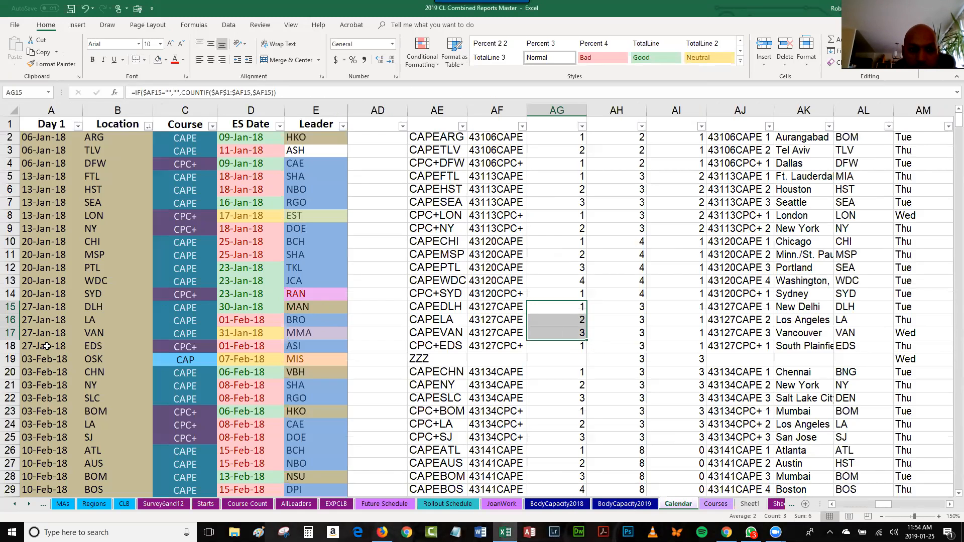
pyautogui.click(50, 308)
pyautogui.moveTo(50, 307); pyautogui.dragTo(111, 342)
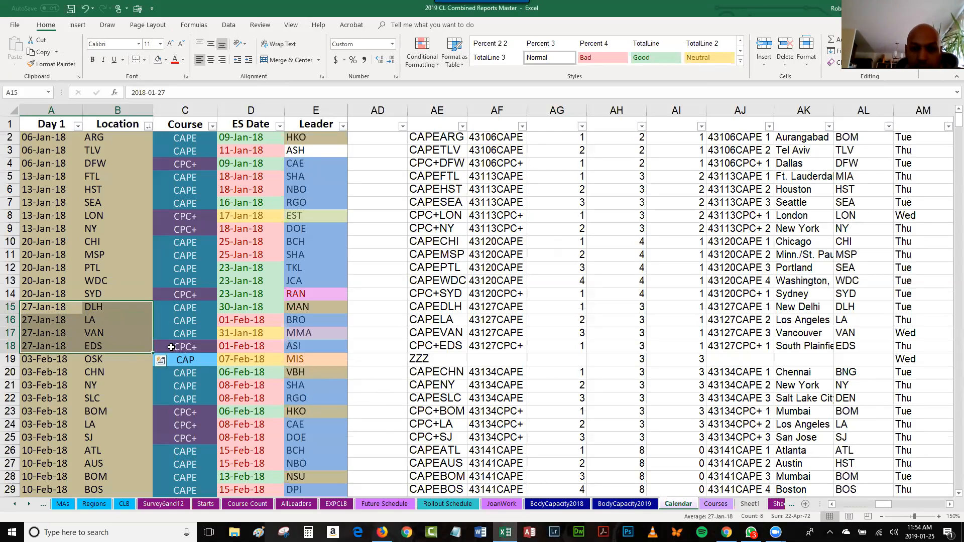
pyautogui.click(568, 351)
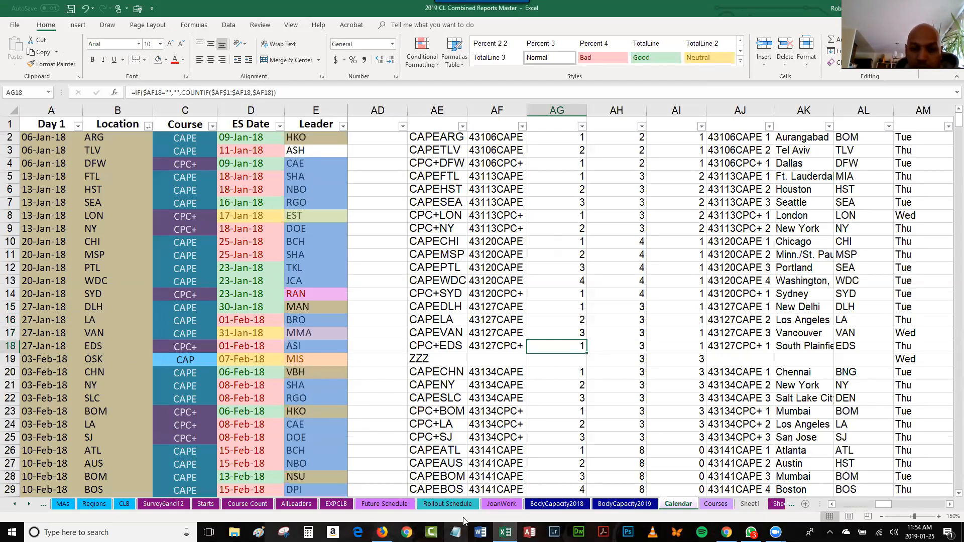
# Review the city lists by date and course on the Future Schedule sheet, down to the 1-Dec heading in E472
pyautogui.click(504, 508)
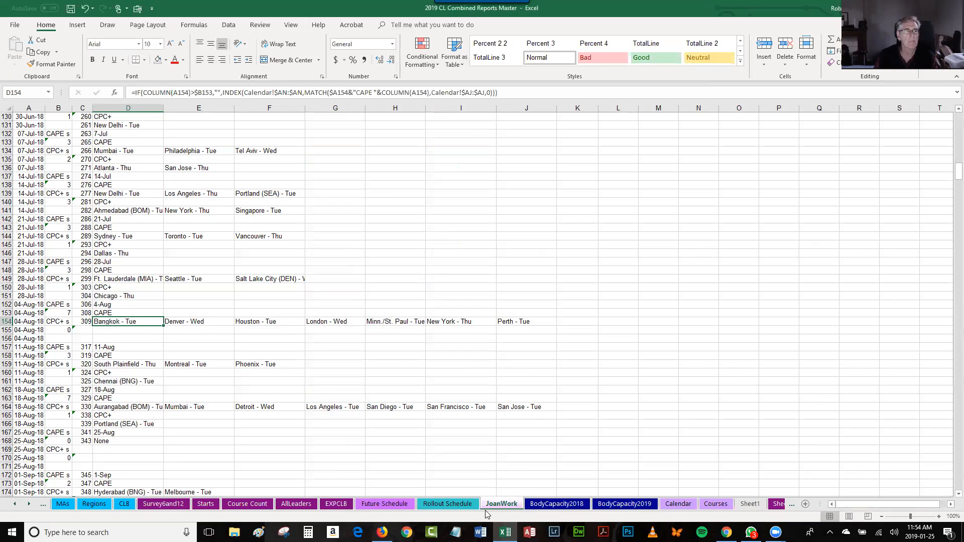
pyautogui.click(382, 506)
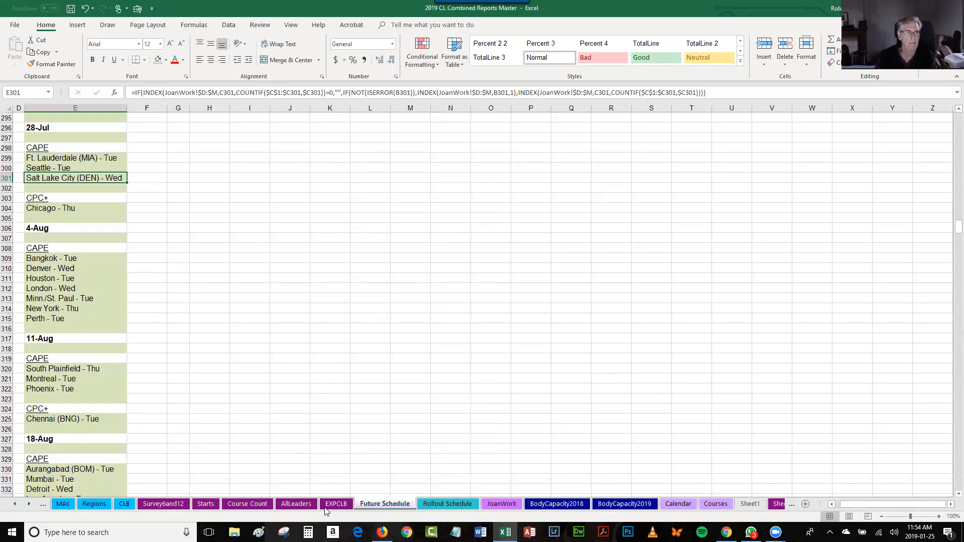
pyautogui.scroll(-20, 147, 372)
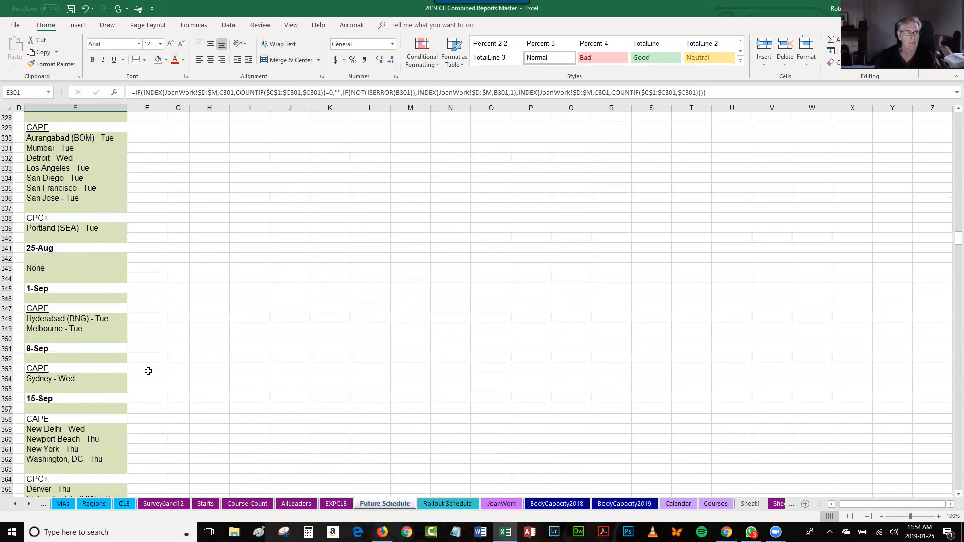
pyautogui.scroll(-5, 147, 372)
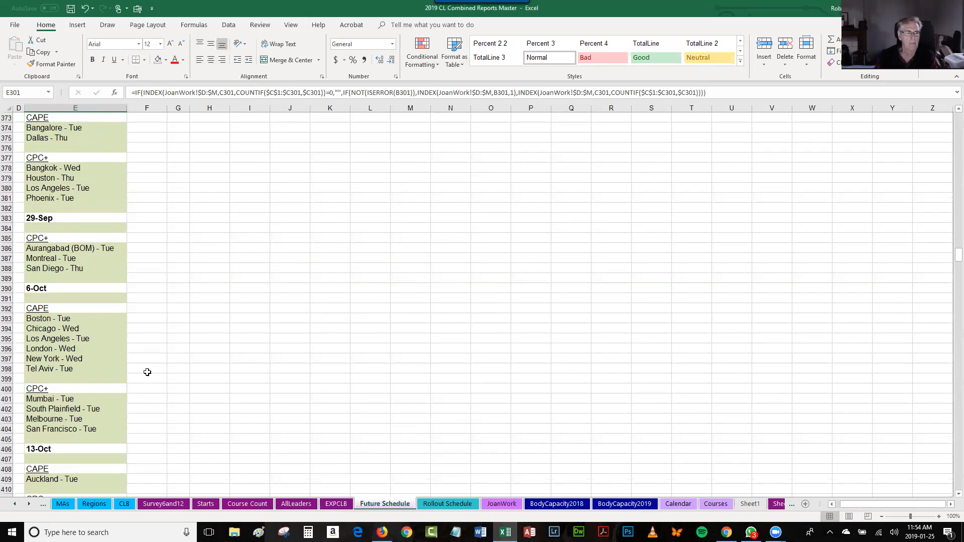
pyautogui.scroll(-11, 147, 372)
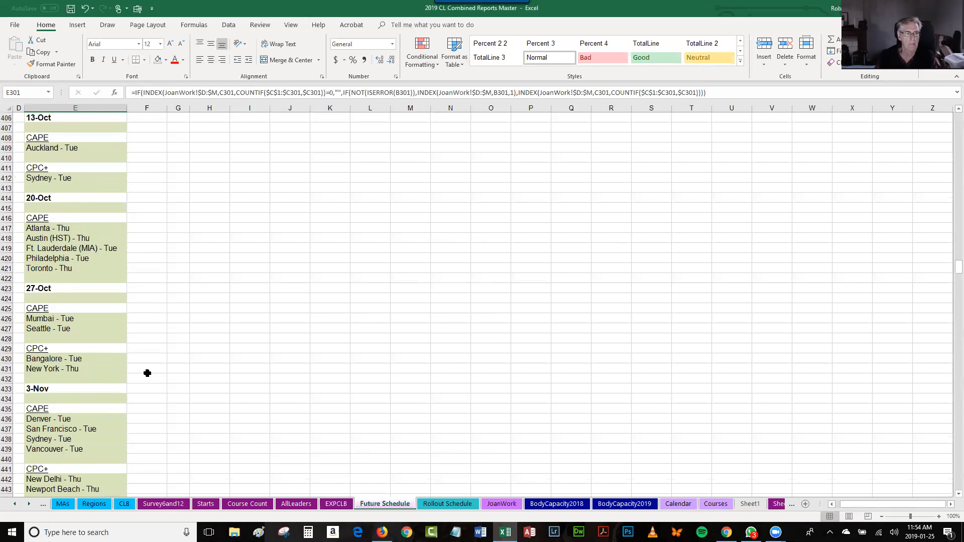
pyautogui.scroll(-15, 147, 374)
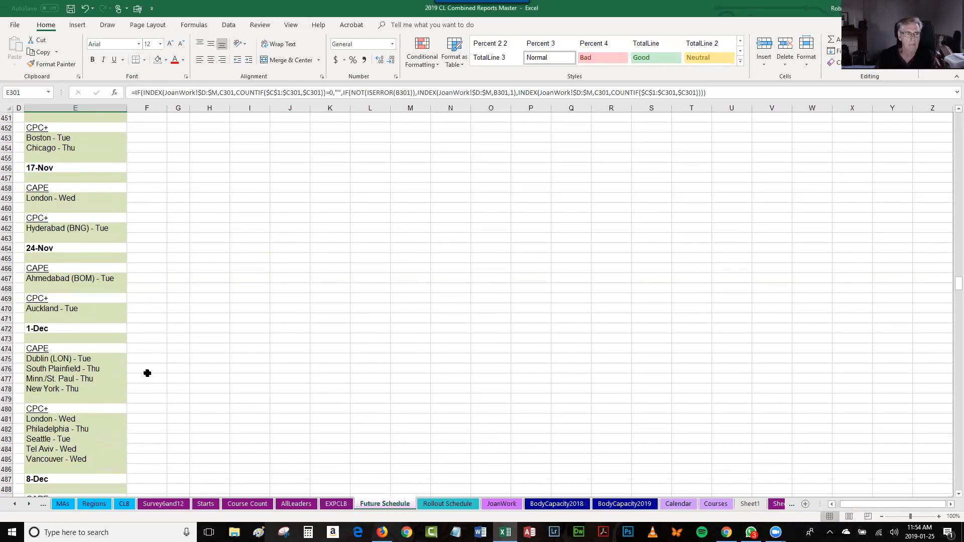
pyautogui.scroll(-2, 148, 373)
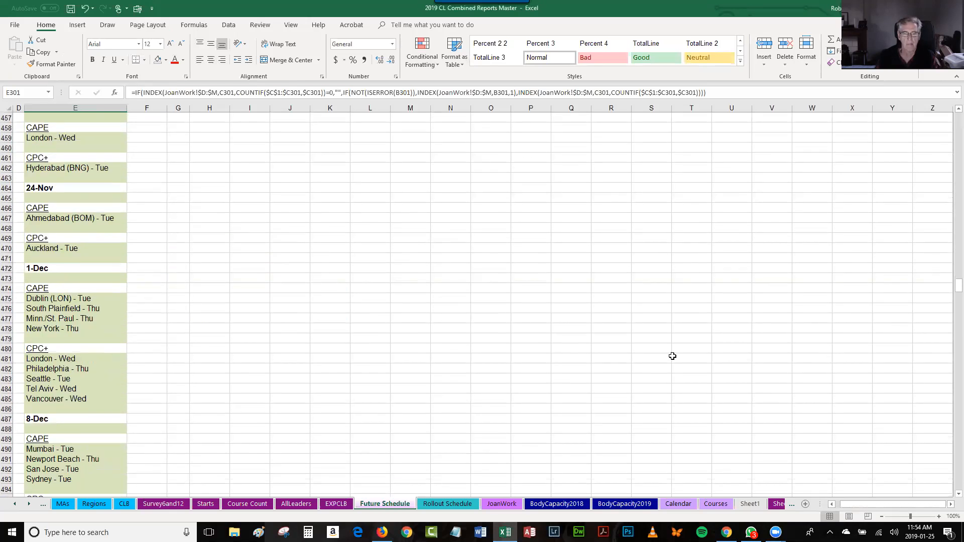
pyautogui.click(51, 270)
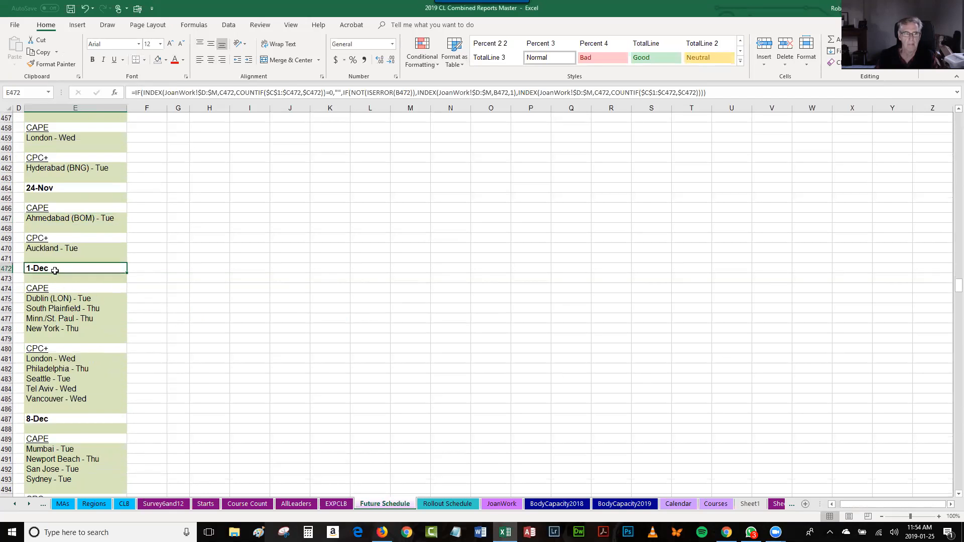
pyautogui.click(374, 358)
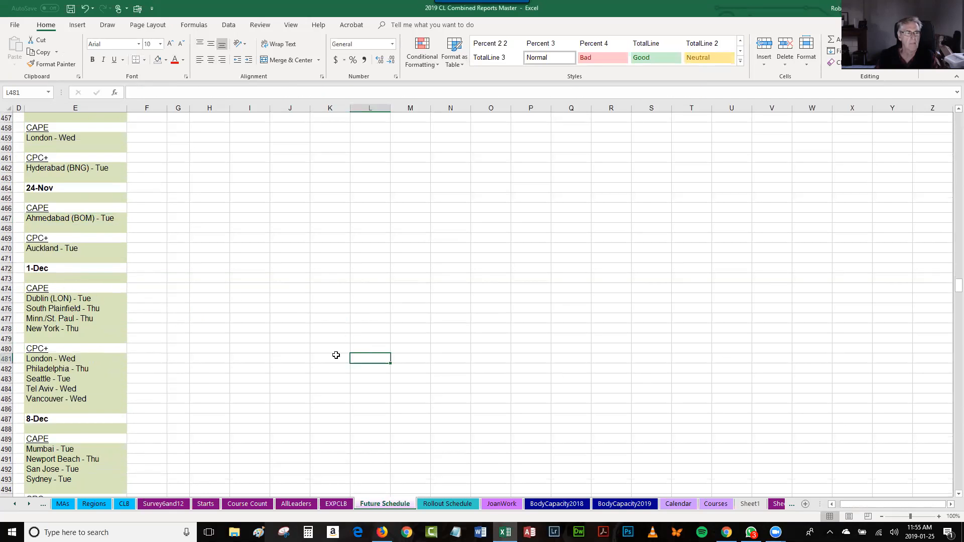
# Examine the end of the Future Schedule, checking the 14-Dec CAPE city order and the column E formulas around the 21-Dec heading
pyautogui.moveTo(957, 287); pyautogui.dragTo(949, 492)
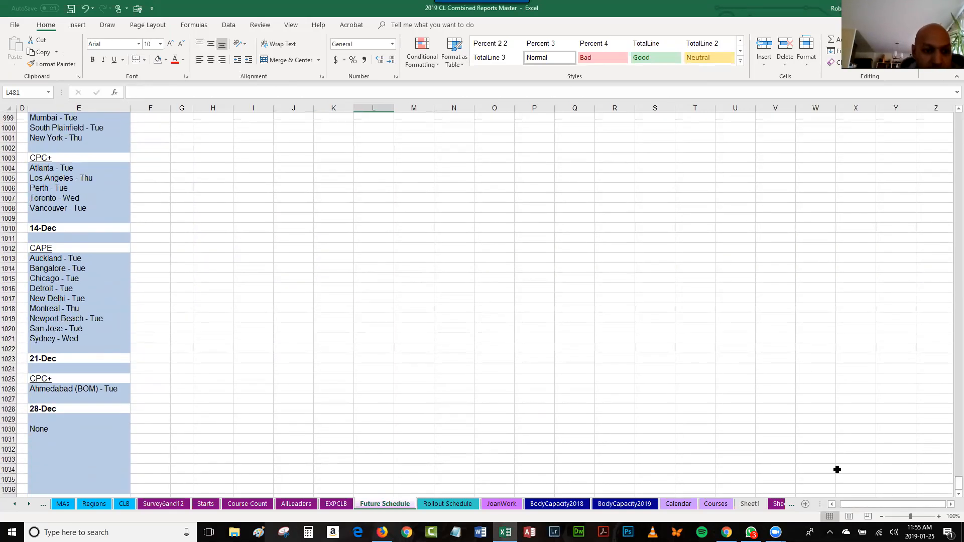
pyautogui.click(61, 259)
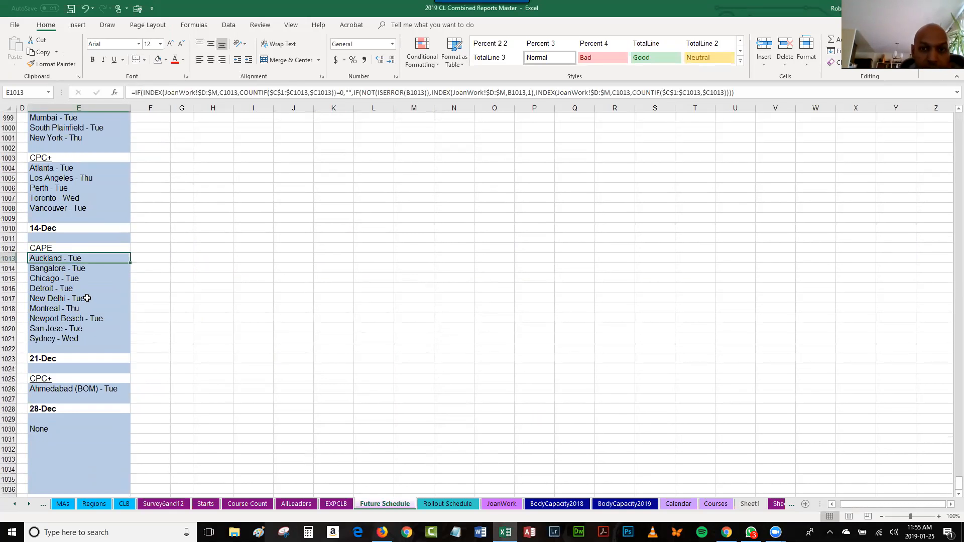
pyautogui.click(195, 288)
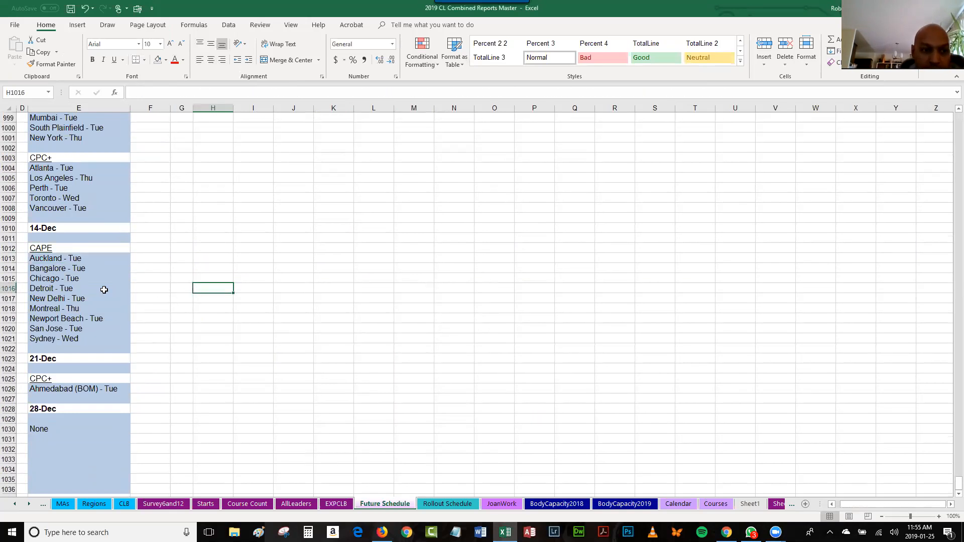
pyautogui.click(79, 270)
pyautogui.click(78, 279)
pyautogui.click(81, 289)
pyautogui.click(86, 348)
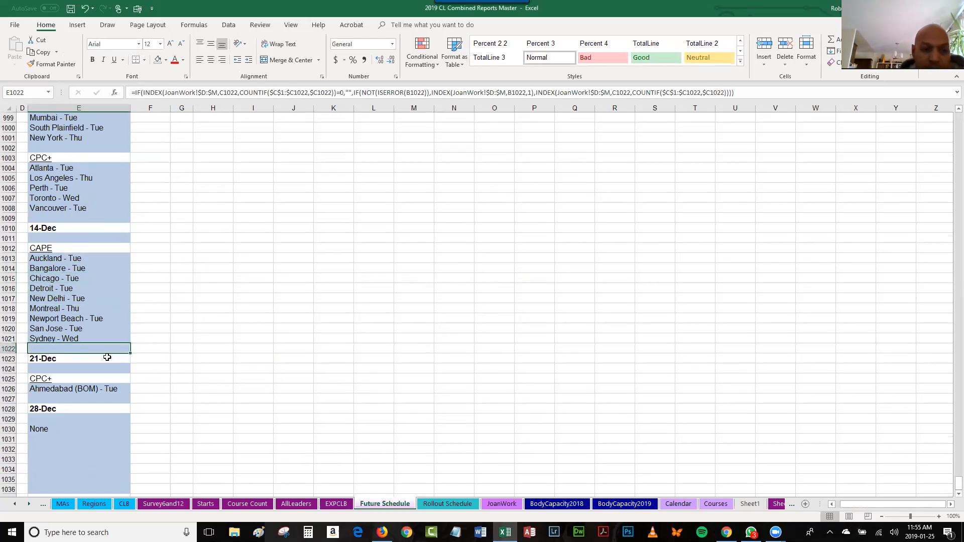
pyautogui.click(86, 370)
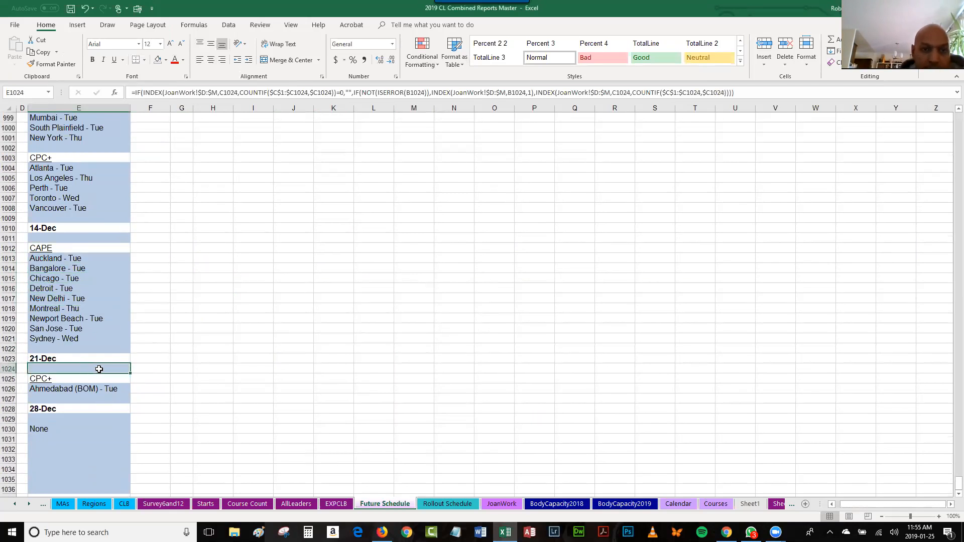
# Review the Future Schedule's 2018 city lists from the 6-Jan heading to mid-April, and return to the 2019 December entries
pyautogui.click(246, 370)
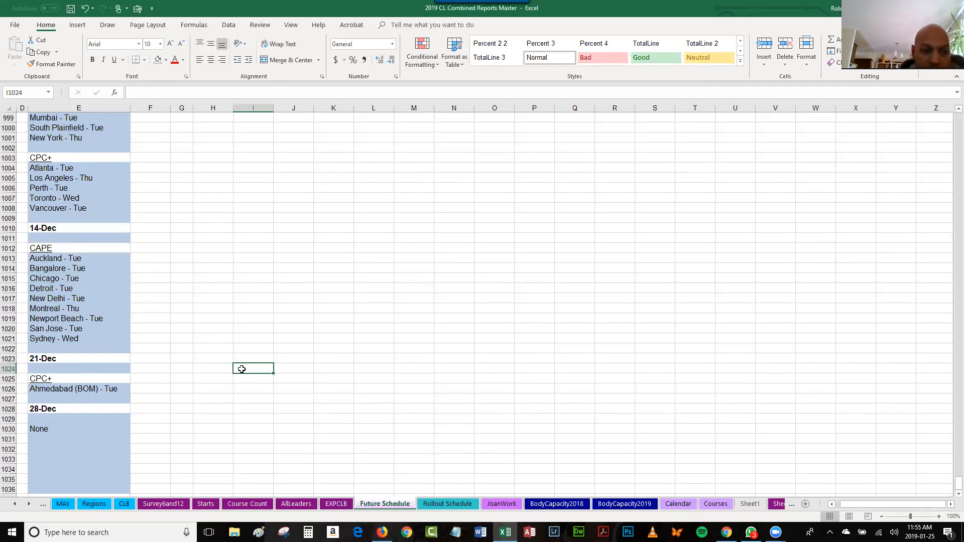
pyautogui.scroll(12, 174, 295)
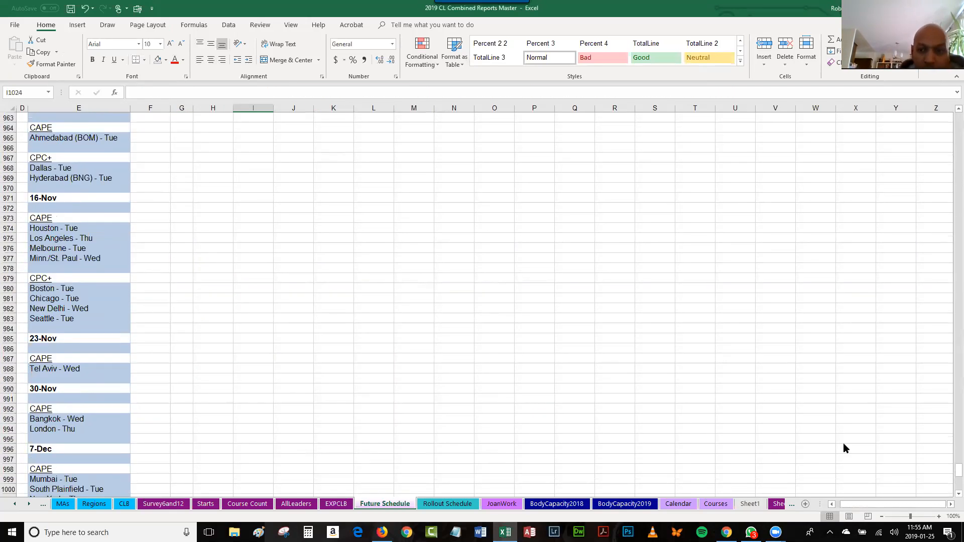
pyautogui.moveTo(948, 472); pyautogui.dragTo(948, 113)
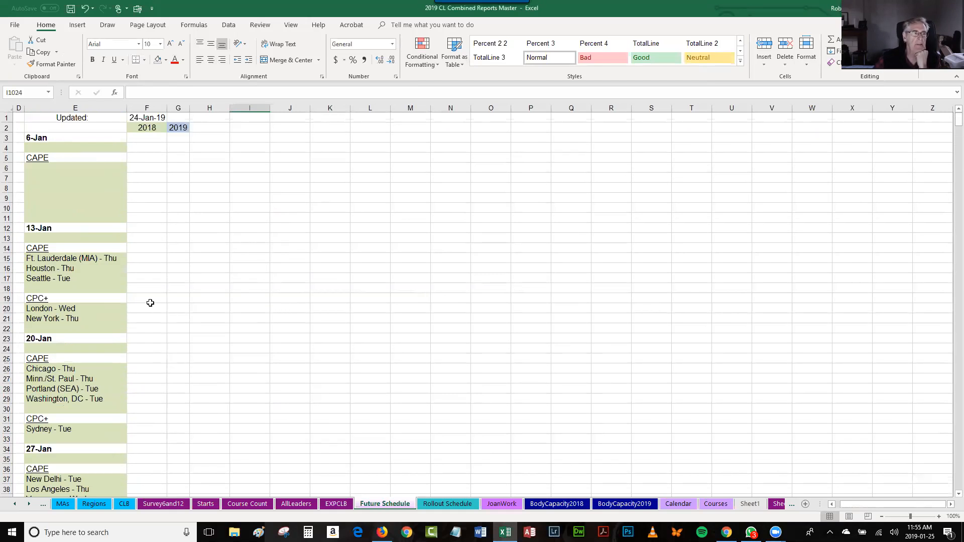
pyautogui.scroll(-2, 112, 303)
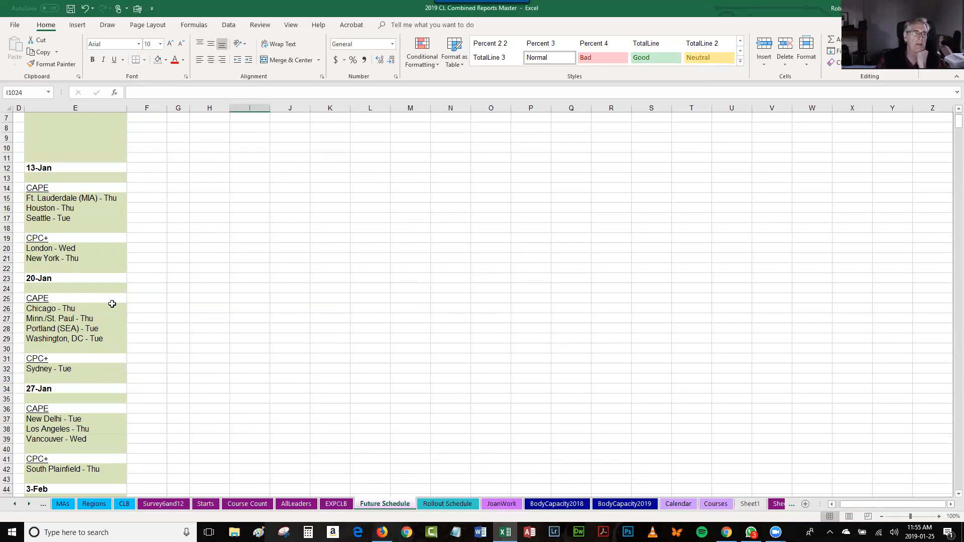
pyautogui.scroll(-20, 112, 304)
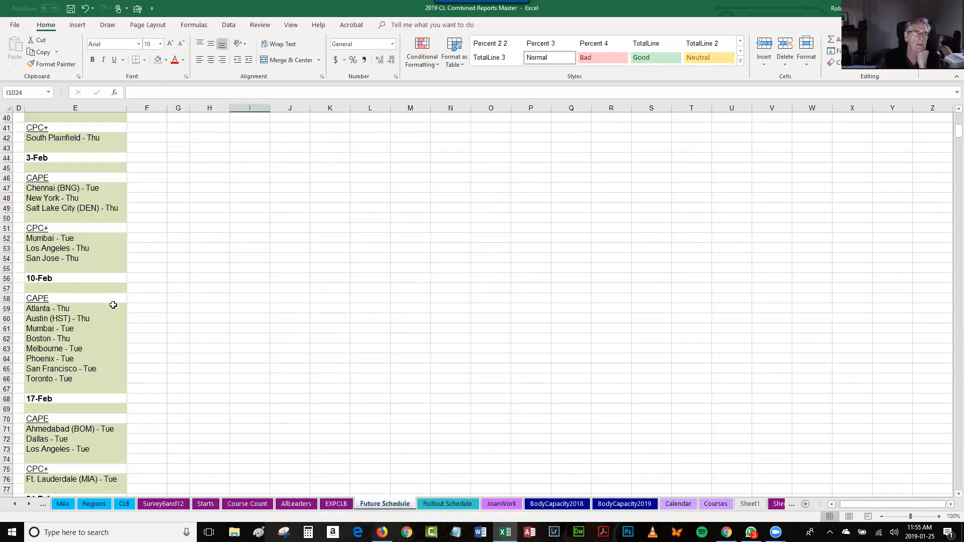
pyautogui.scroll(-17, 108, 309)
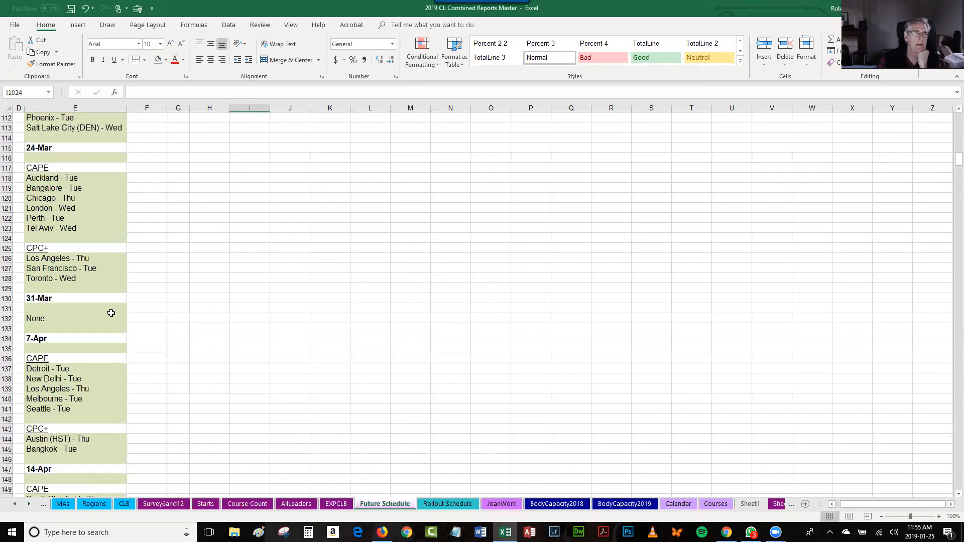
pyautogui.moveTo(959, 166); pyautogui.dragTo(949, 503)
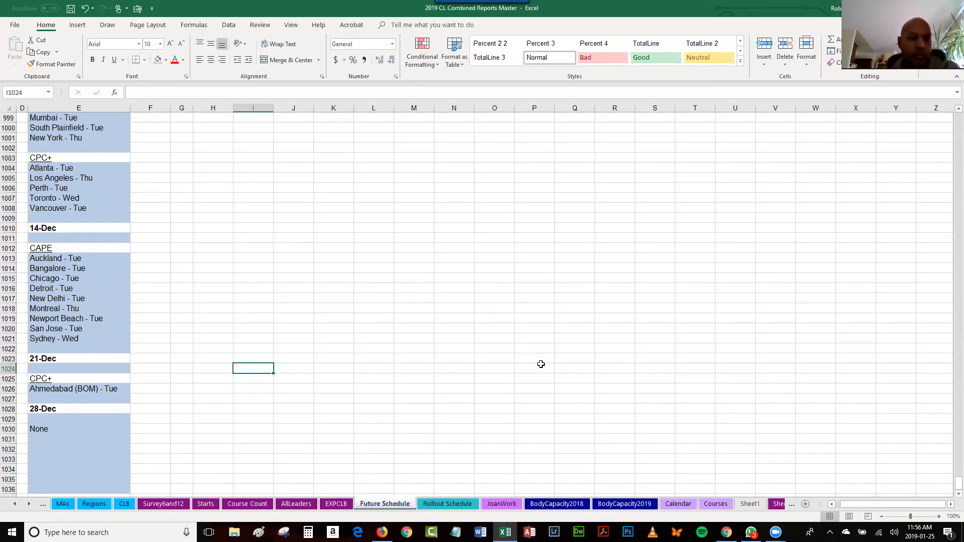
# Inspect the conditional formatting rules that apply to the CPC+ heading in E1025, and leave them as they are
pyautogui.click(69, 380)
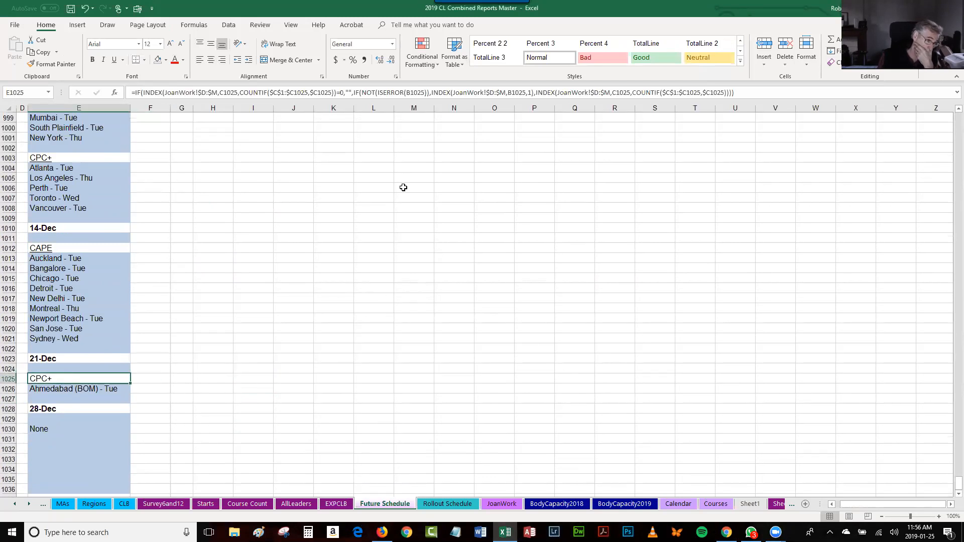
pyautogui.click(433, 49)
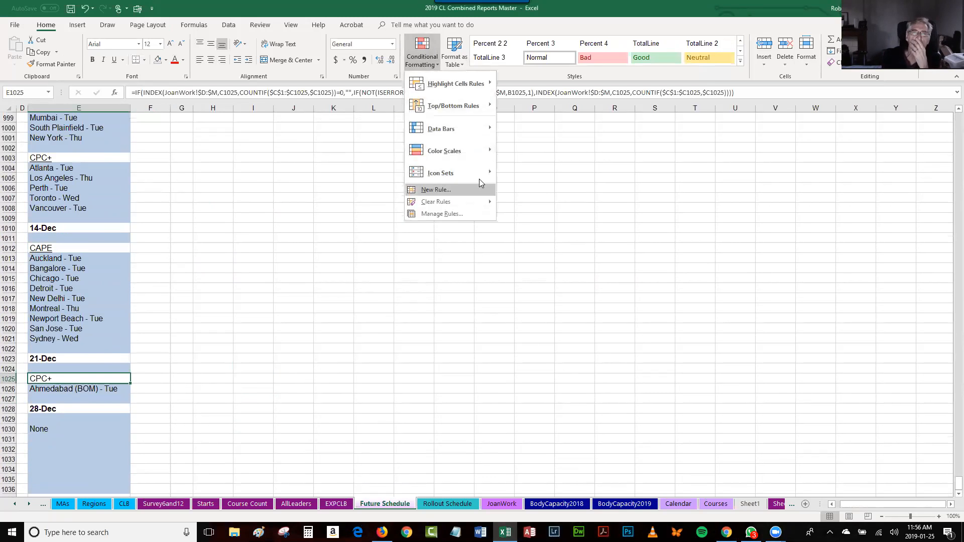
pyautogui.click(447, 215)
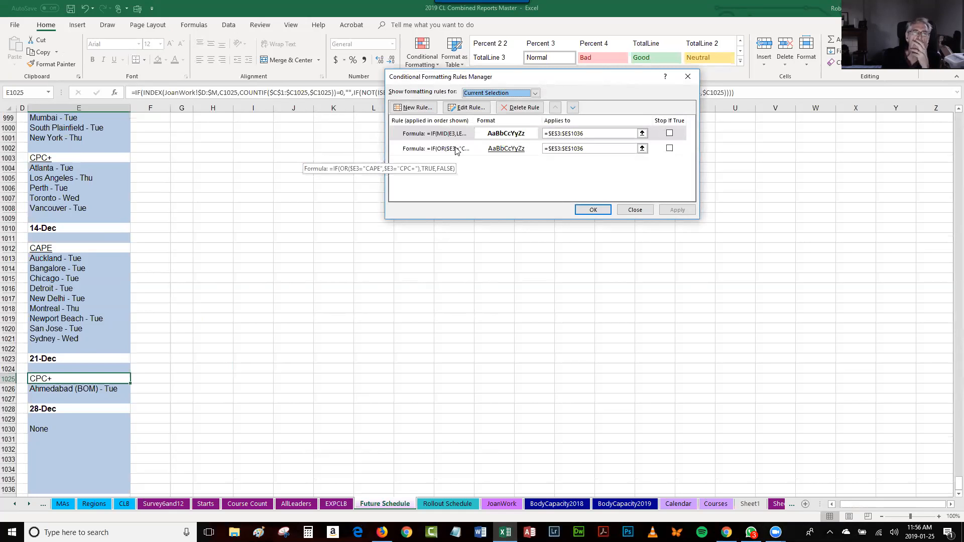
pyautogui.click(632, 211)
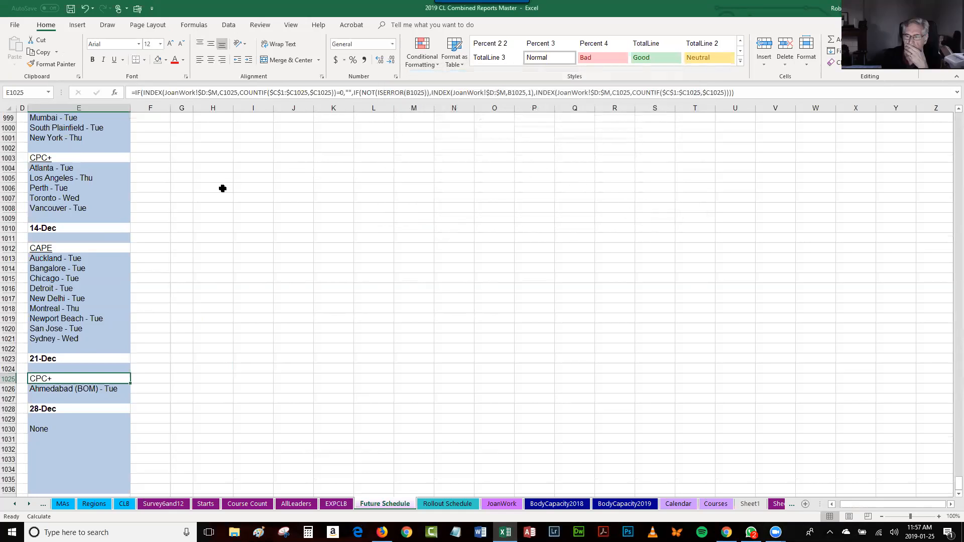
pyautogui.click(182, 157)
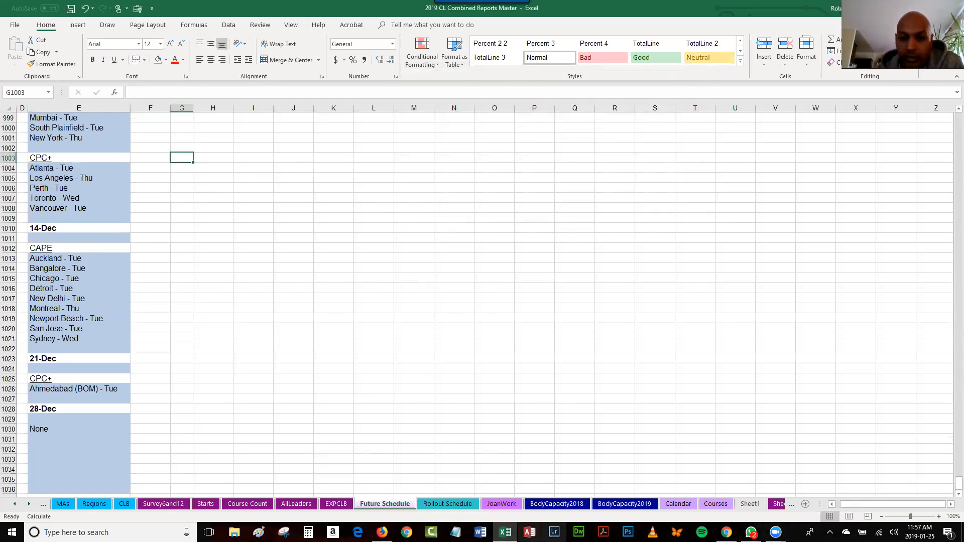
# Switch to WhatsApp and view the chat about the unavailable second video
pyautogui.moveTo(751, 533)
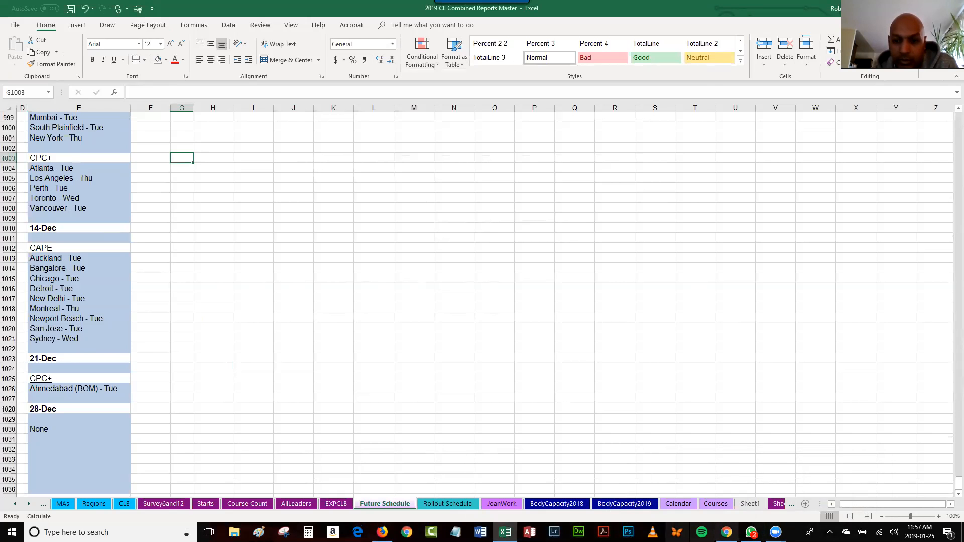
pyautogui.click(727, 532)
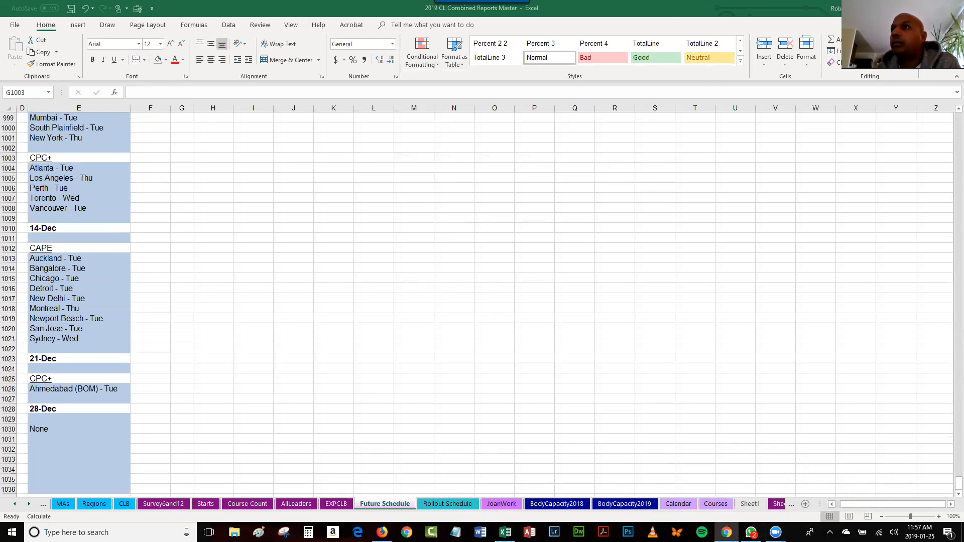
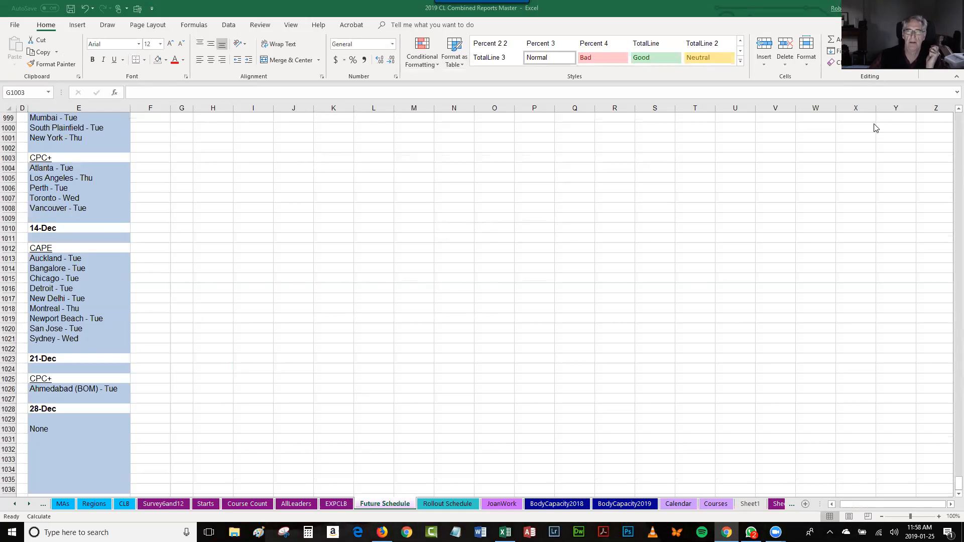
pyautogui.moveTo(751, 533)
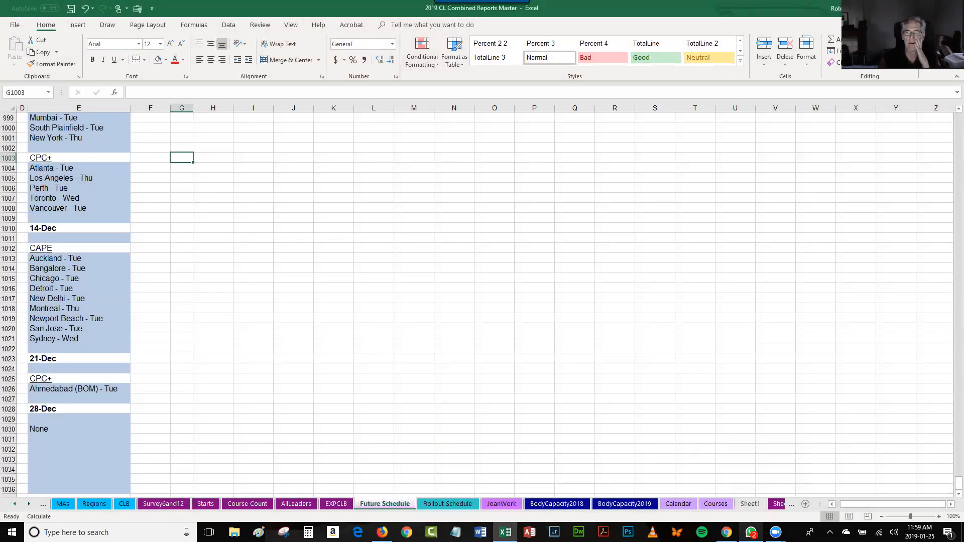
pyautogui.click(751, 533)
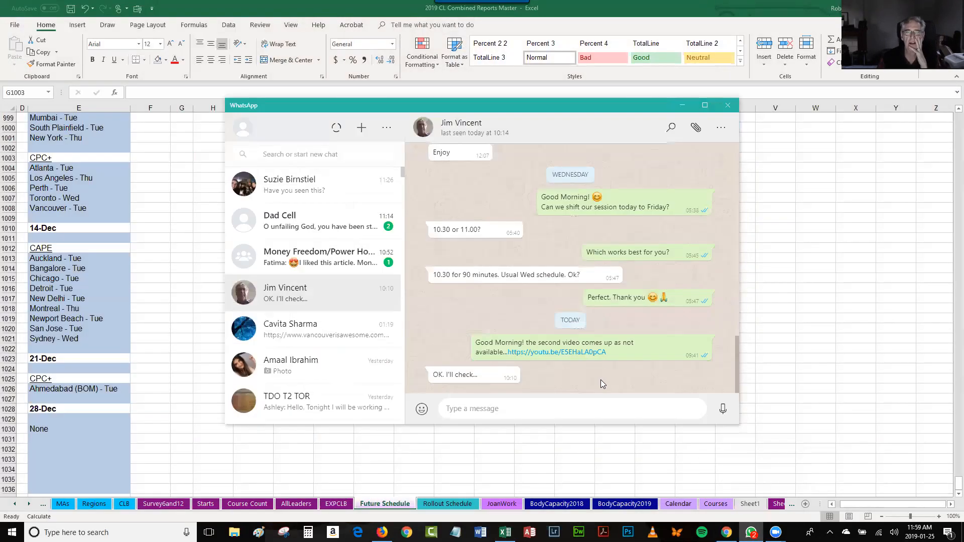